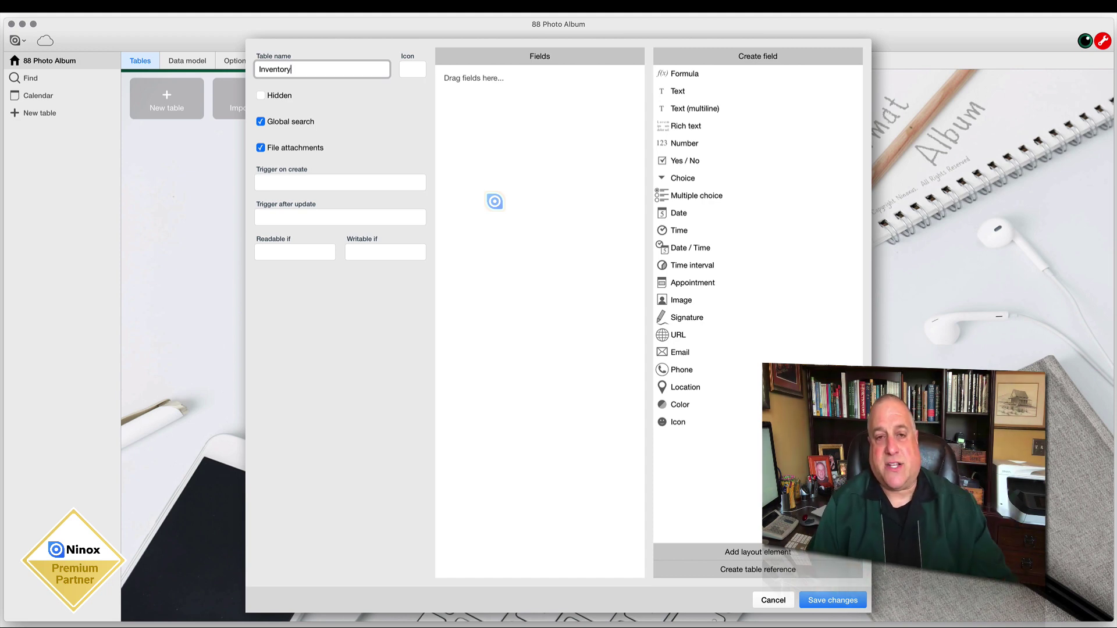
Add a text field named Item Number to the Inventory table.
drag(686, 88, 531, 84)
double_click(473, 73)
double_click(433, 106)
text(Item Number)
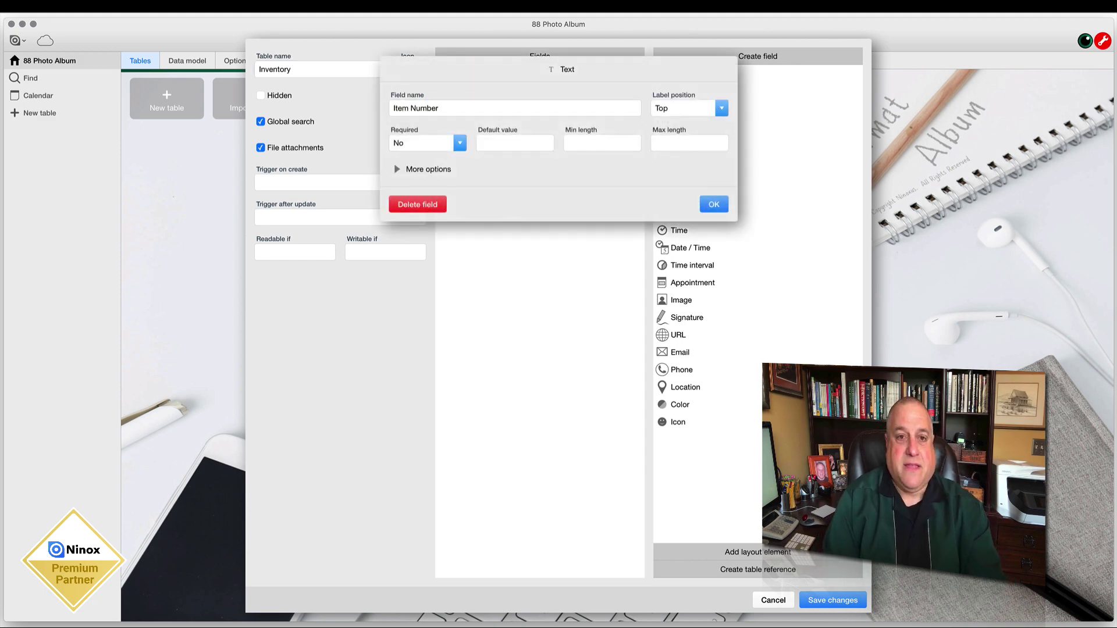
click(713, 203)
Add a second text field named Item Description to the Inventory table.
text(Itemn)
key(BackSpace)
key(BackSpace)
text(Description)
key(Return)
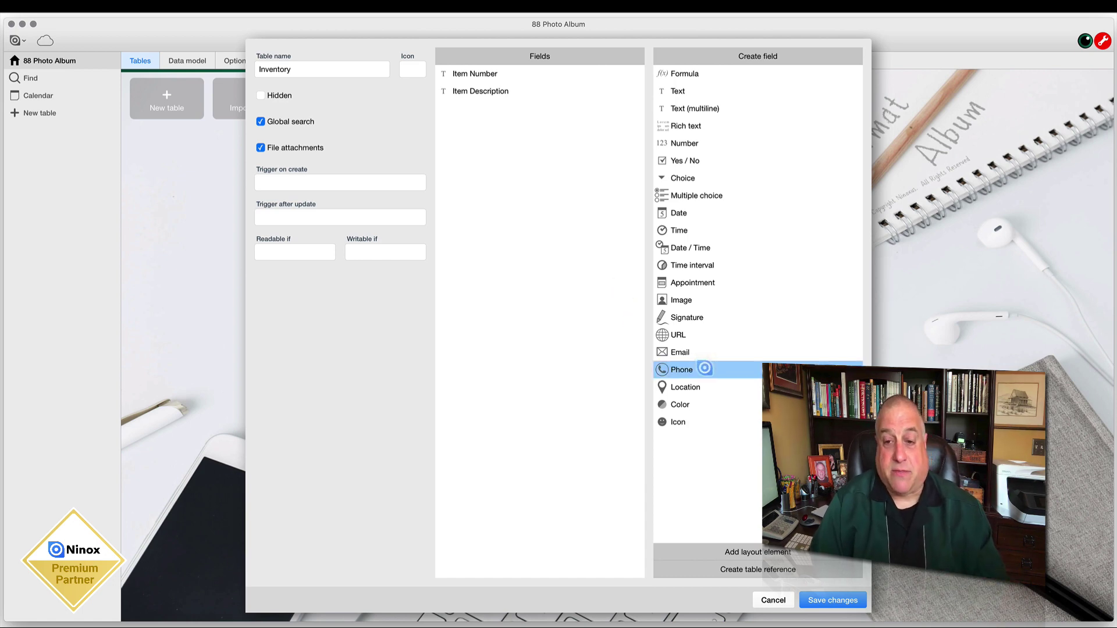
Add six Image fields below Item Description in the Inventory table.
click(670, 299)
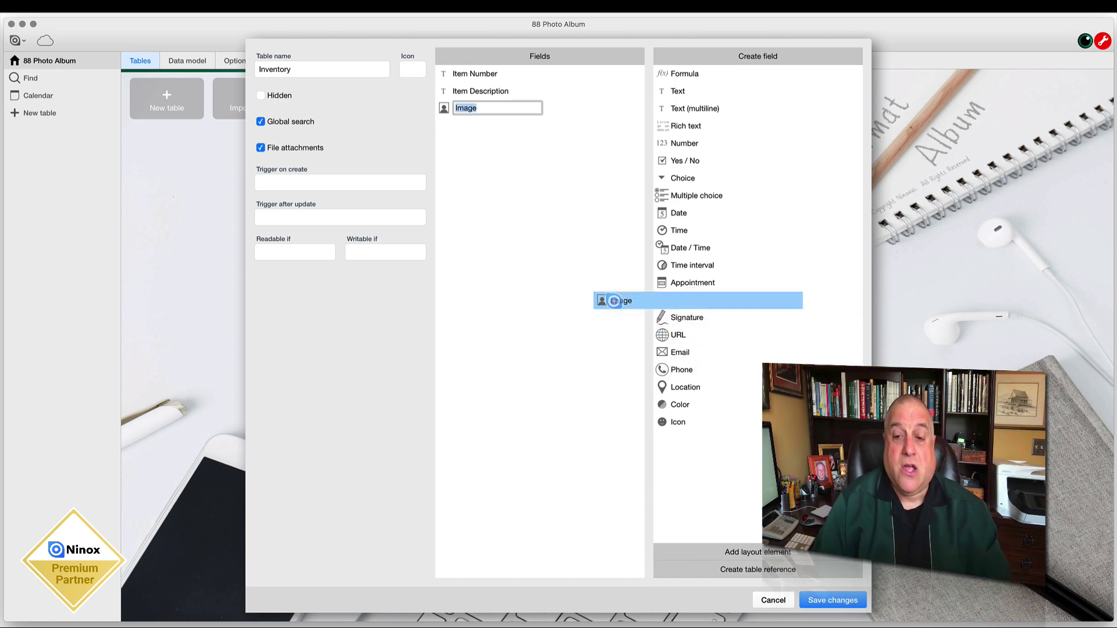
click(663, 300)
click(663, 300)
click(660, 301)
click(660, 301)
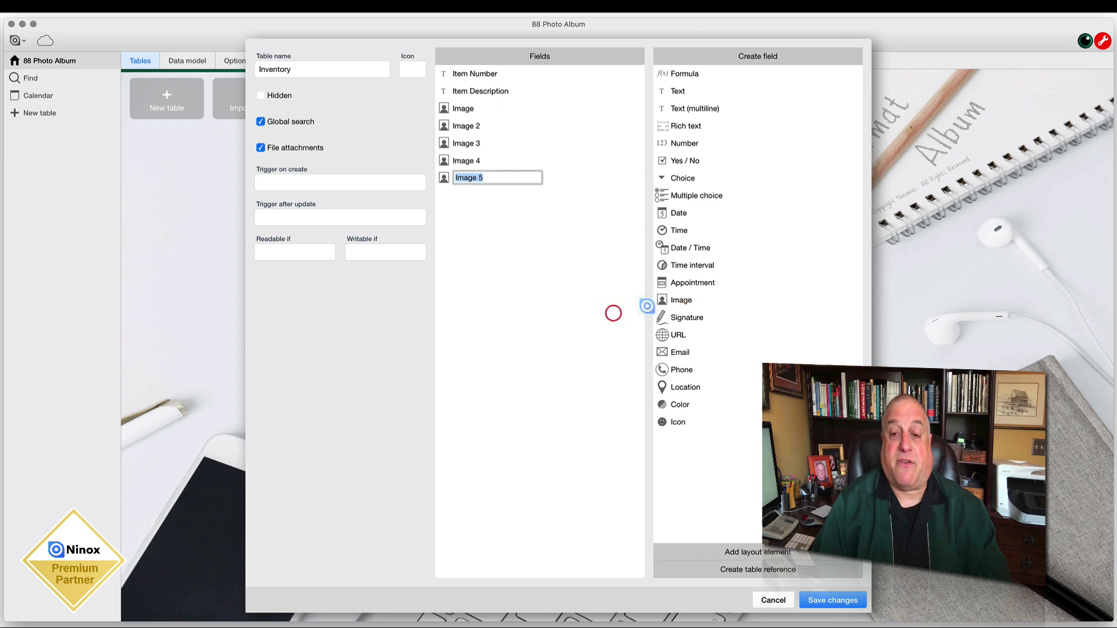
click(661, 301)
Rename the first image field as Image 1 and save the Inventory table.
double_click(468, 109)
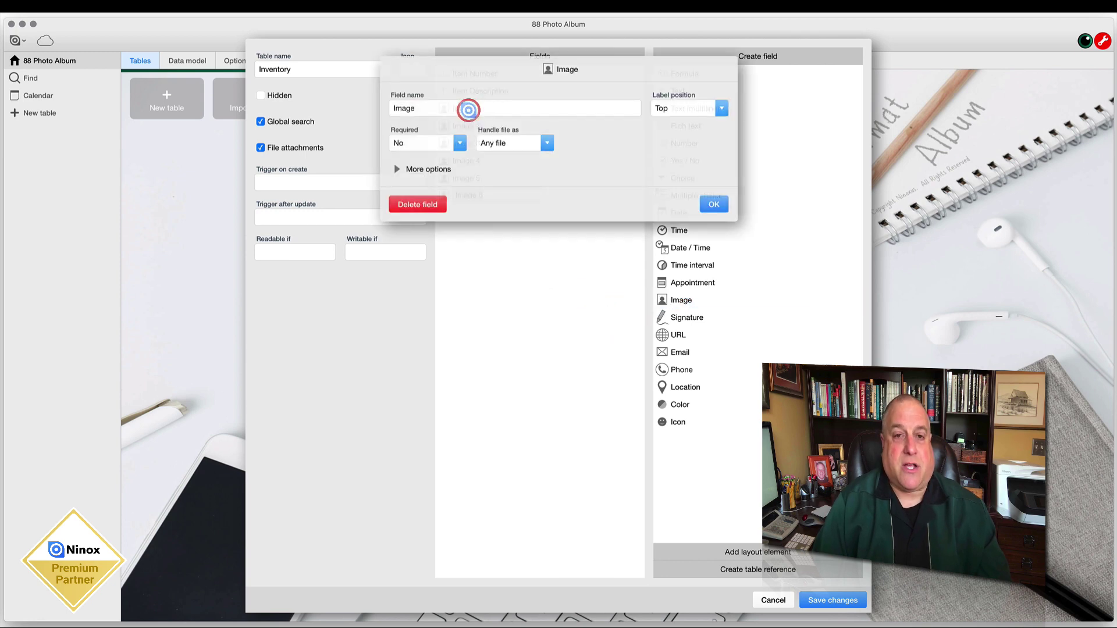
click(425, 106)
text(1)
key(Return)
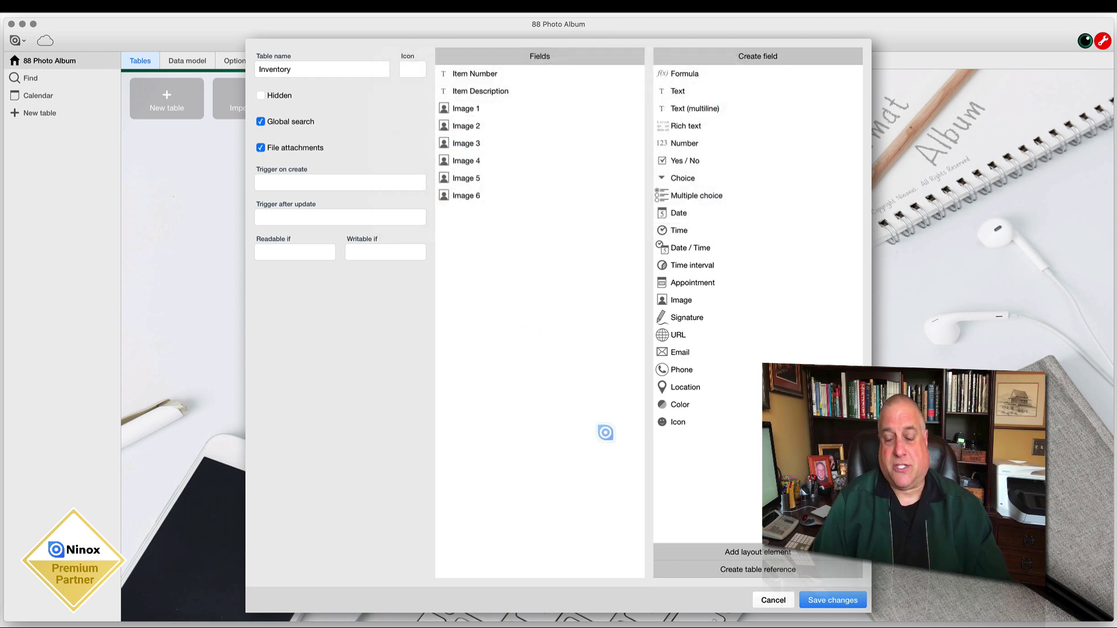
click(807, 601)
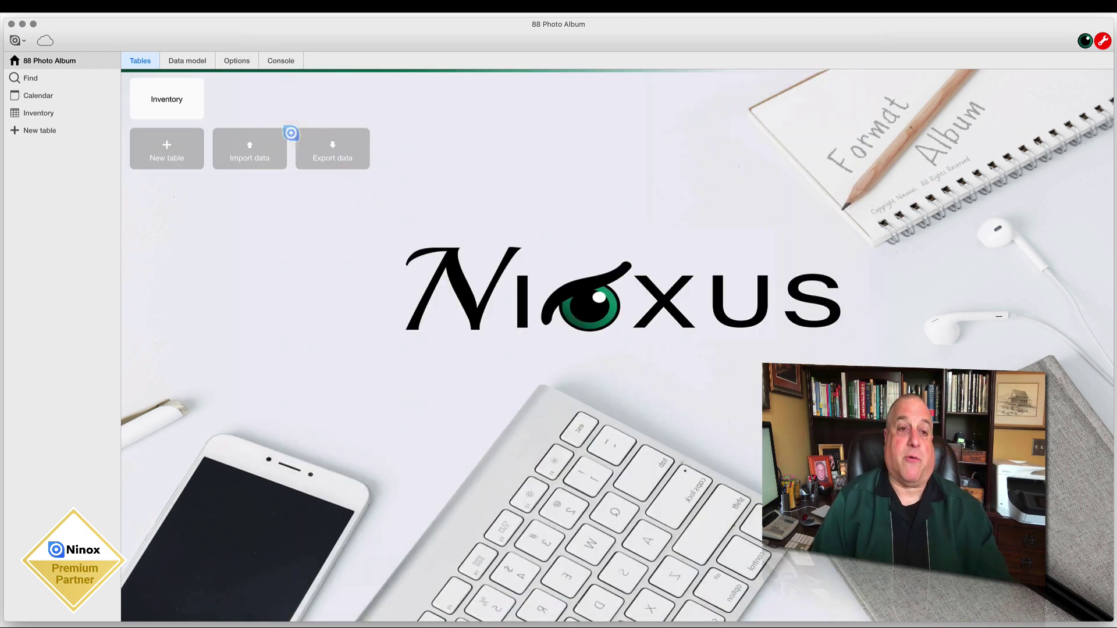
Open the Inventory record's form and narrow the Item Number and Item Description fields so they share the first row.
click(183, 105)
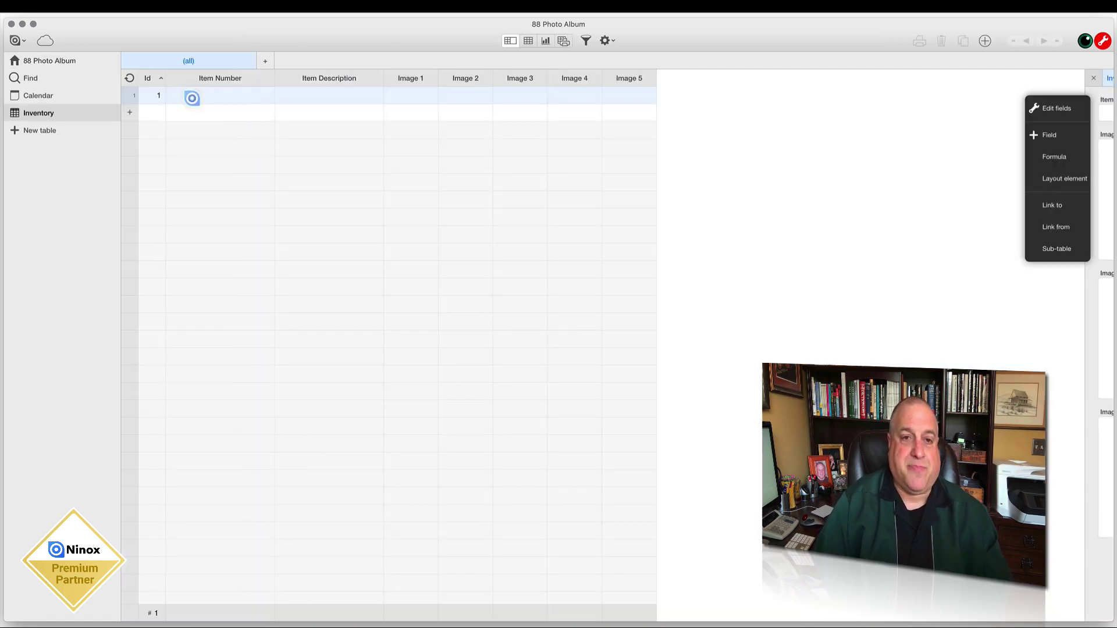
double_click(189, 98)
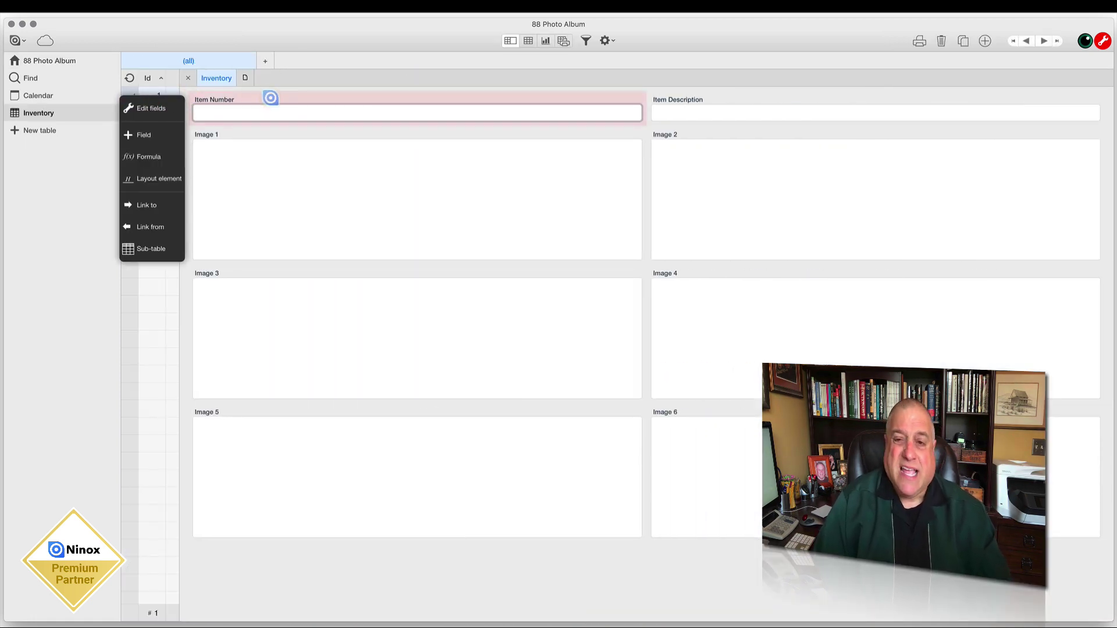
click(271, 98)
drag(644, 109, 256, 117)
click(322, 100)
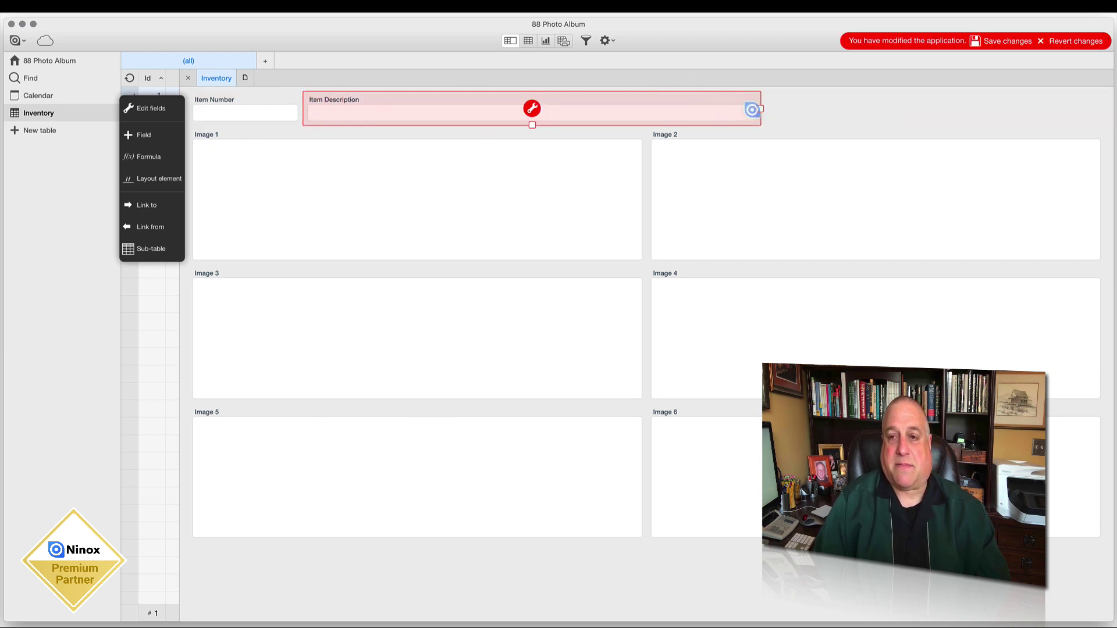
drag(760, 108, 531, 126)
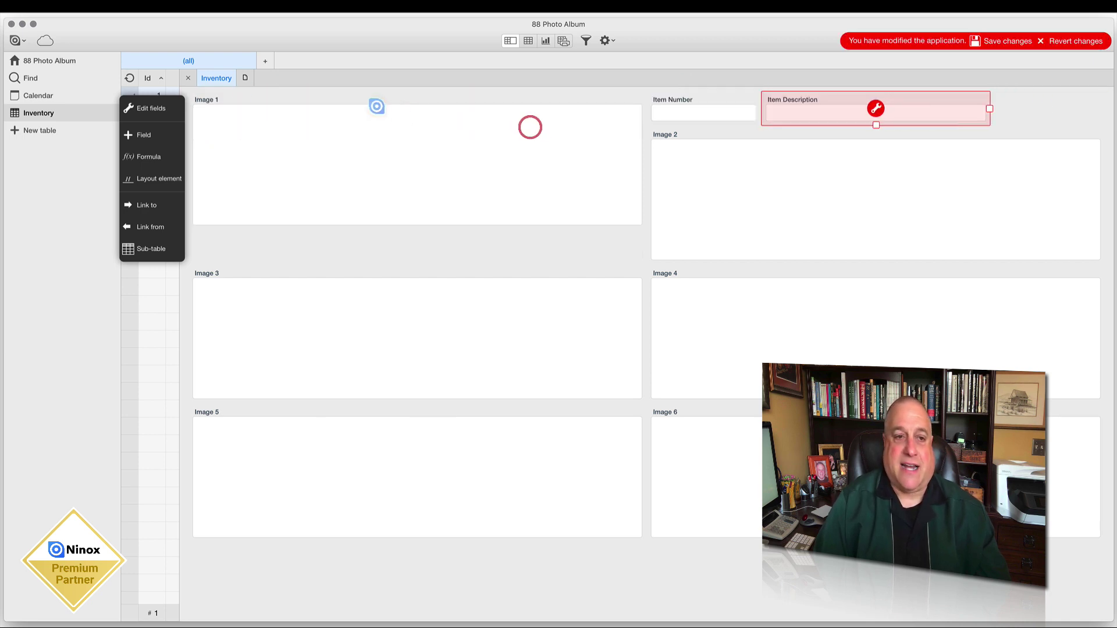
Add a blank spacer layout element after Item Description and stretch it to the end of the first row.
mouse_move(155, 178)
click(200, 207)
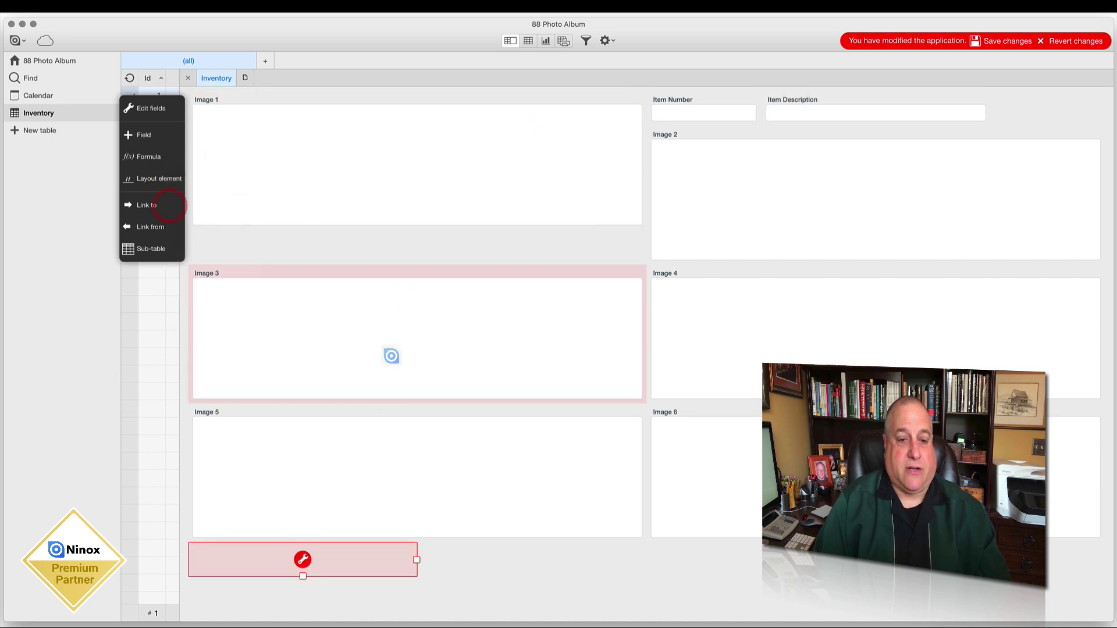
drag(350, 551, 972, 108)
drag(758, 108, 1102, 92)
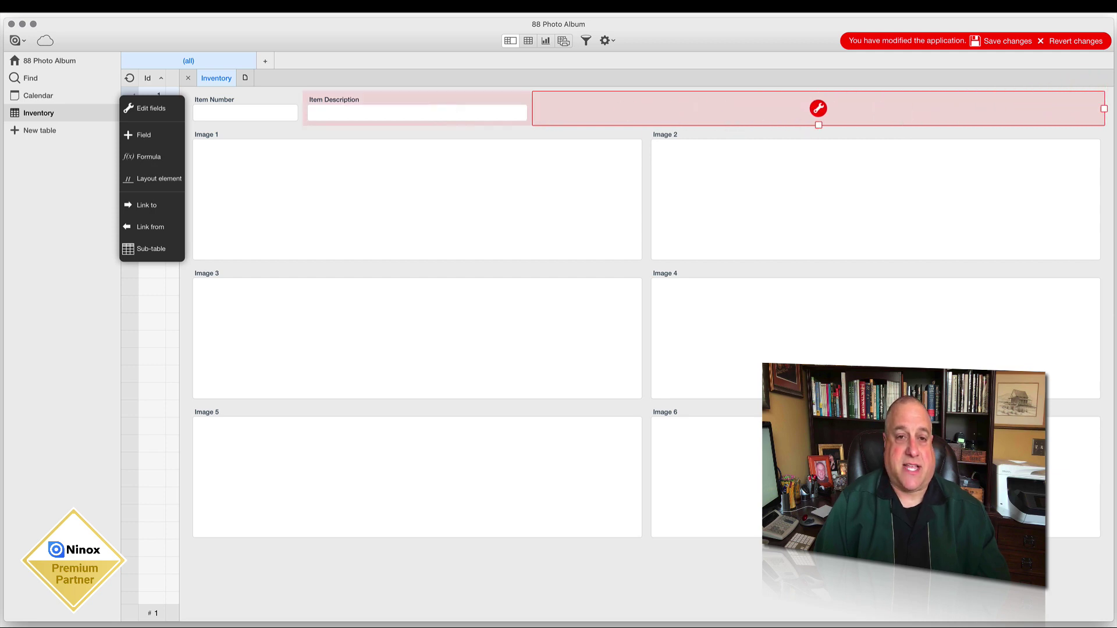
Widen Item Description to about half the form and shrink the spacer so it fills the rest of the first row.
click(442, 102)
drag(528, 109, 646, 109)
click(612, 153)
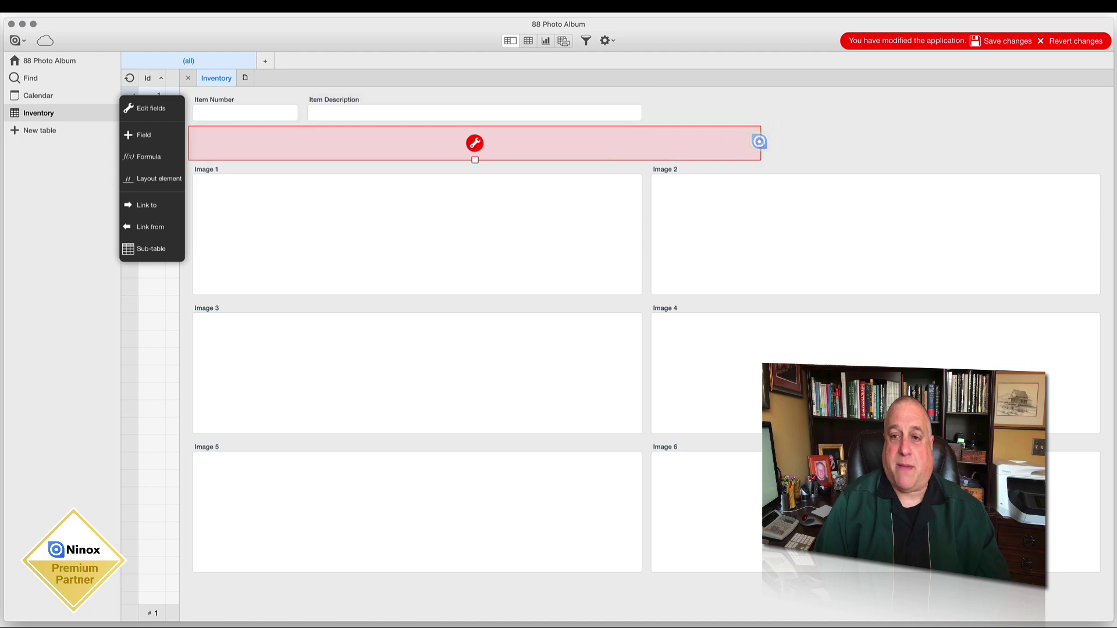
drag(760, 142, 640, 142)
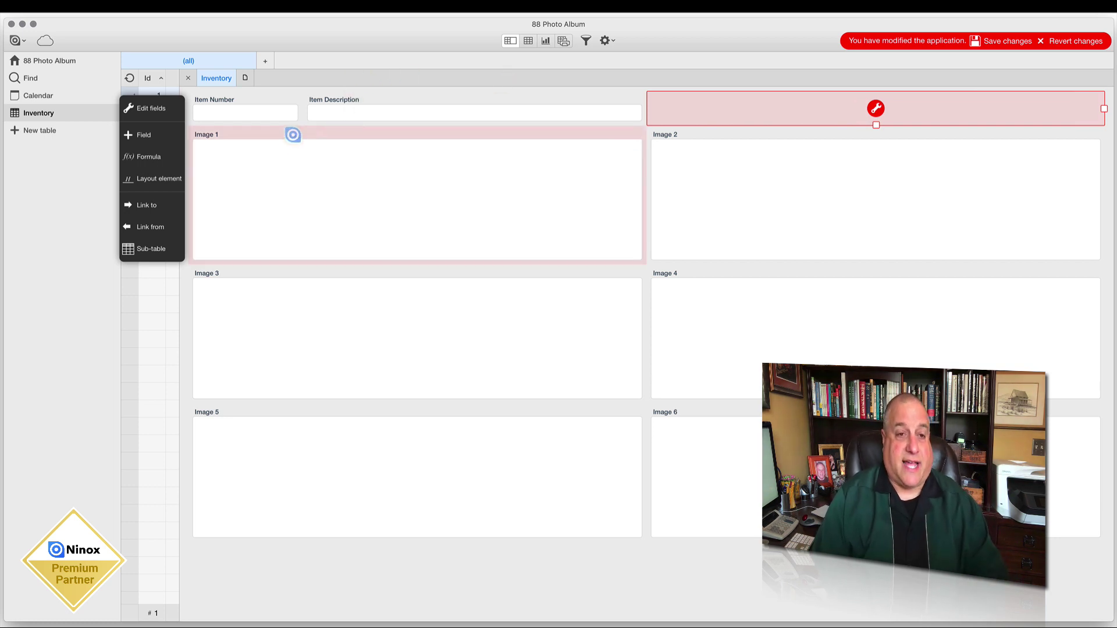
Make the Image 1 and Image 2 fields narrower and taller so they sit side by side as tall boxes.
click(294, 134)
drag(646, 195, 437, 207)
drag(317, 265, 313, 351)
click(464, 133)
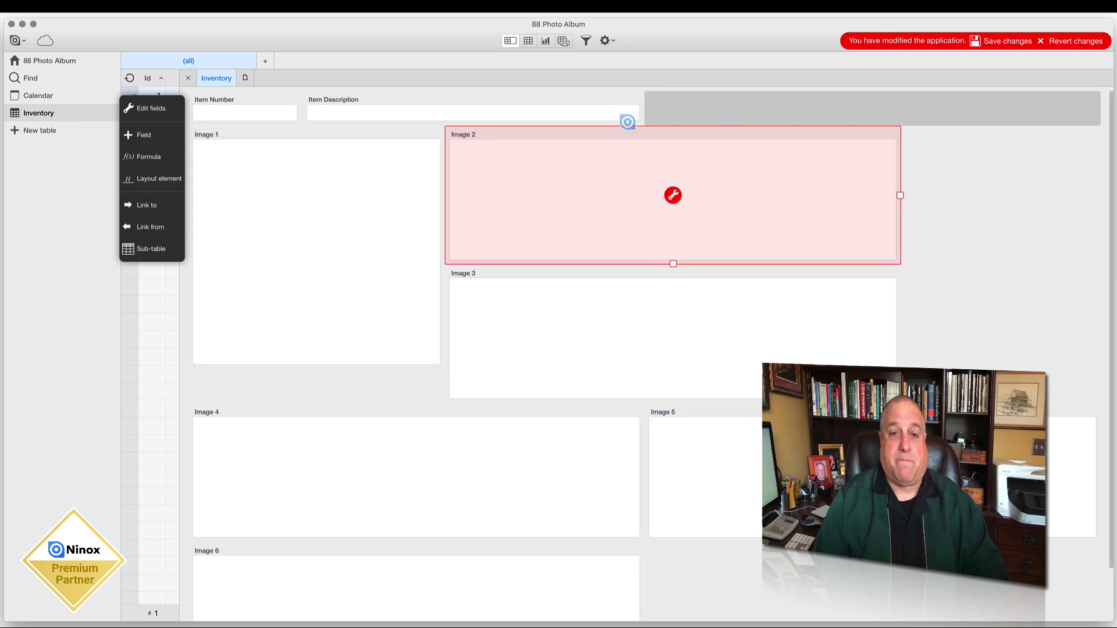
drag(900, 195, 660, 207)
drag(562, 260, 553, 344)
Resize Image 3 to complete the first image row and Image 4 to start the second, matching the Image 1 box.
click(562, 386)
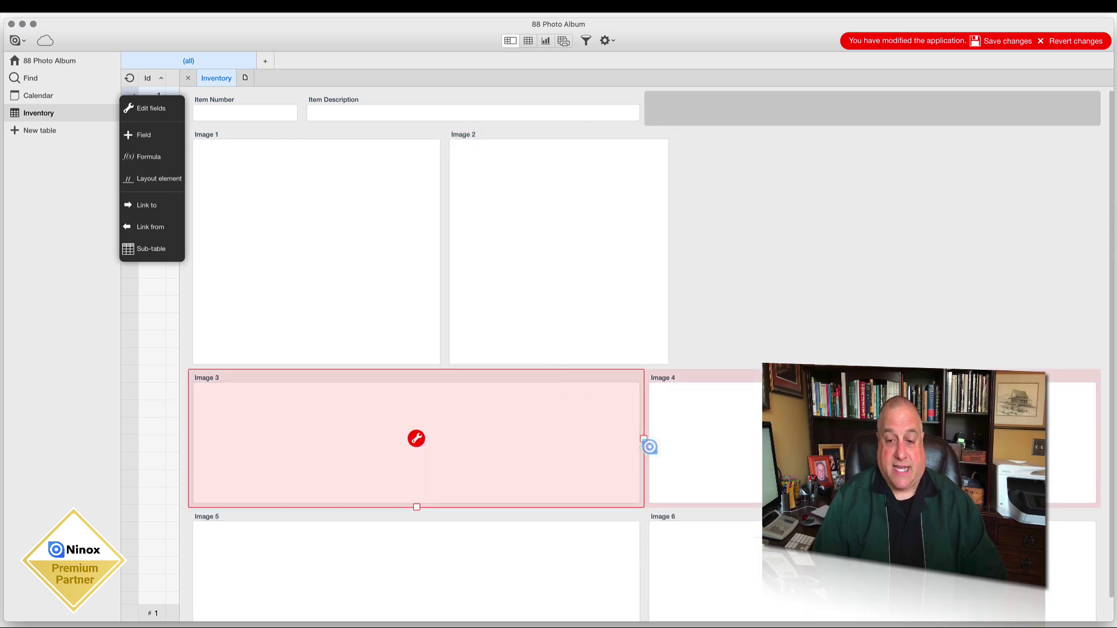
drag(644, 438, 457, 428)
drag(801, 264, 800, 349)
click(390, 379)
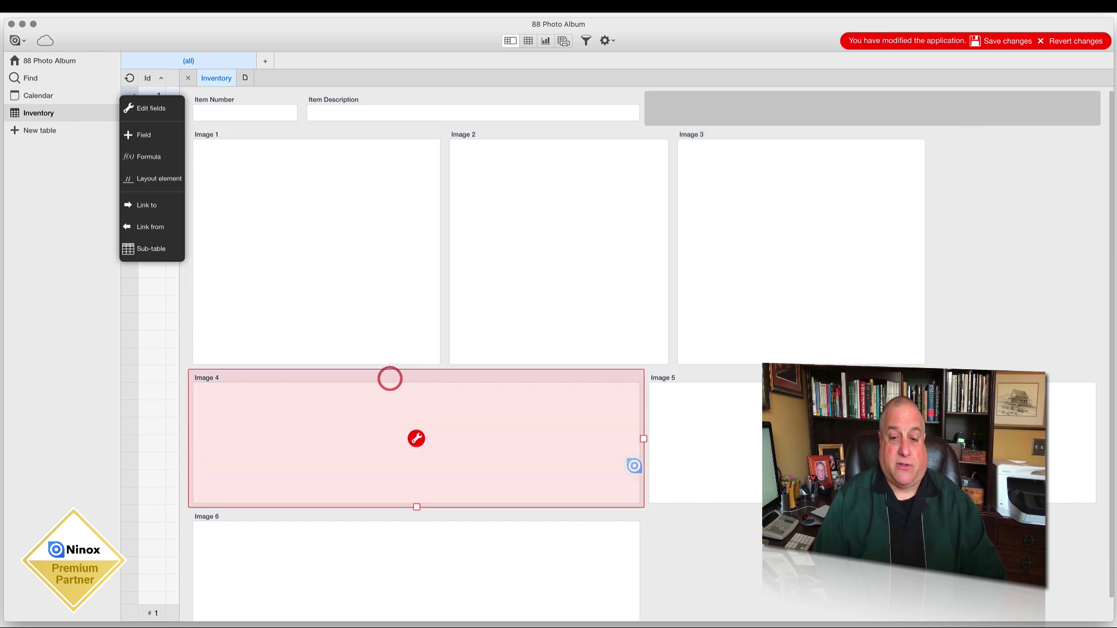
drag(643, 437, 444, 439)
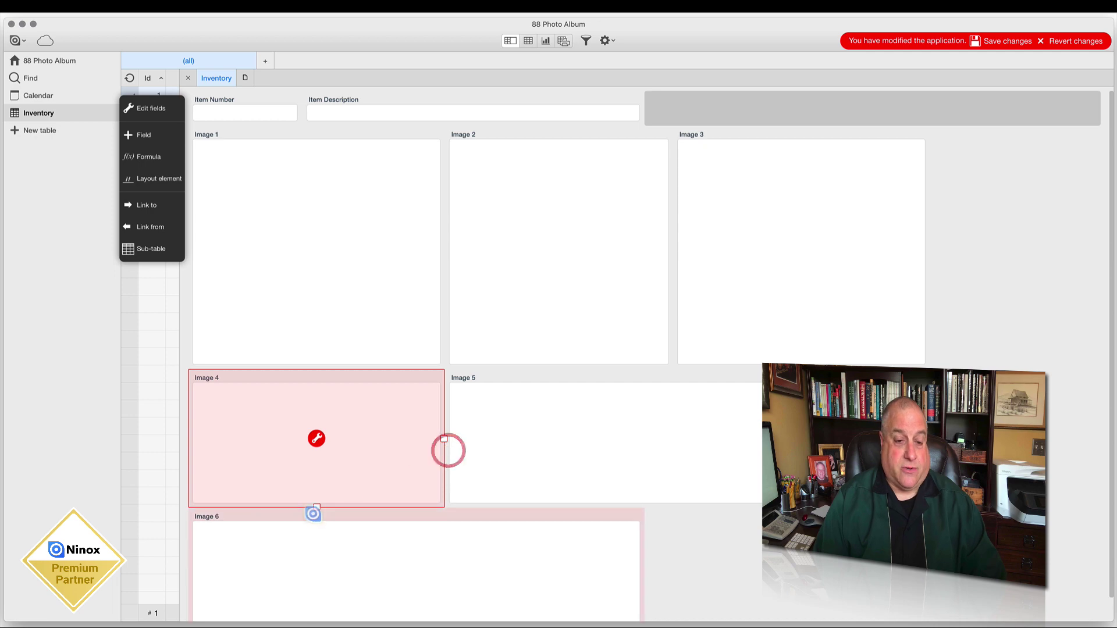
drag(312, 510, 312, 579)
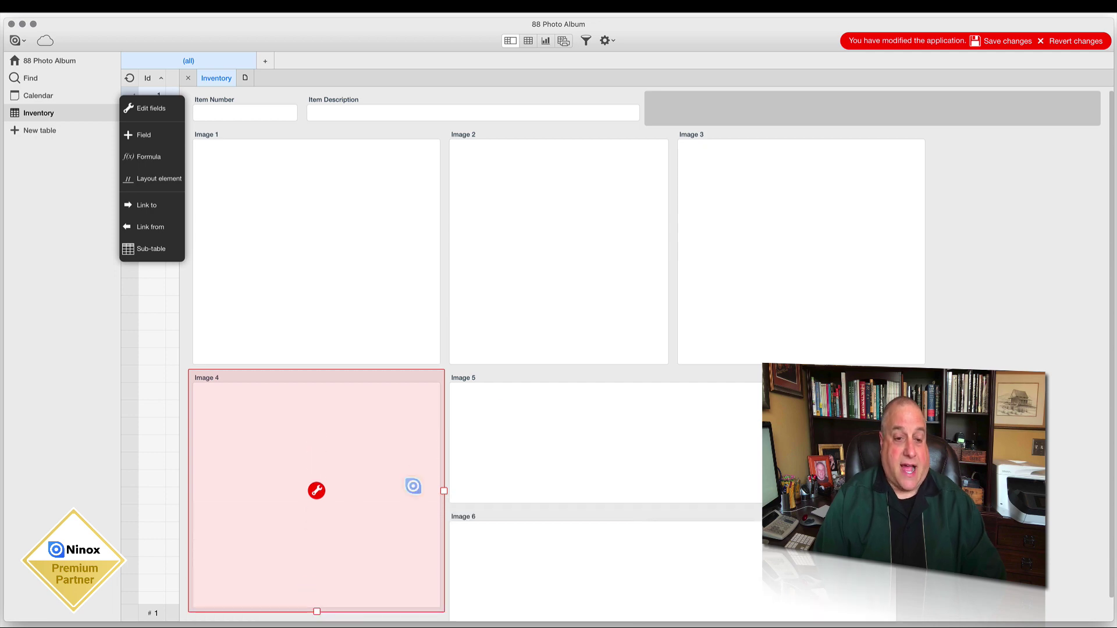
Resize the Image 5 field to match the Image 2 box above it.
click(517, 380)
drag(902, 438, 672, 439)
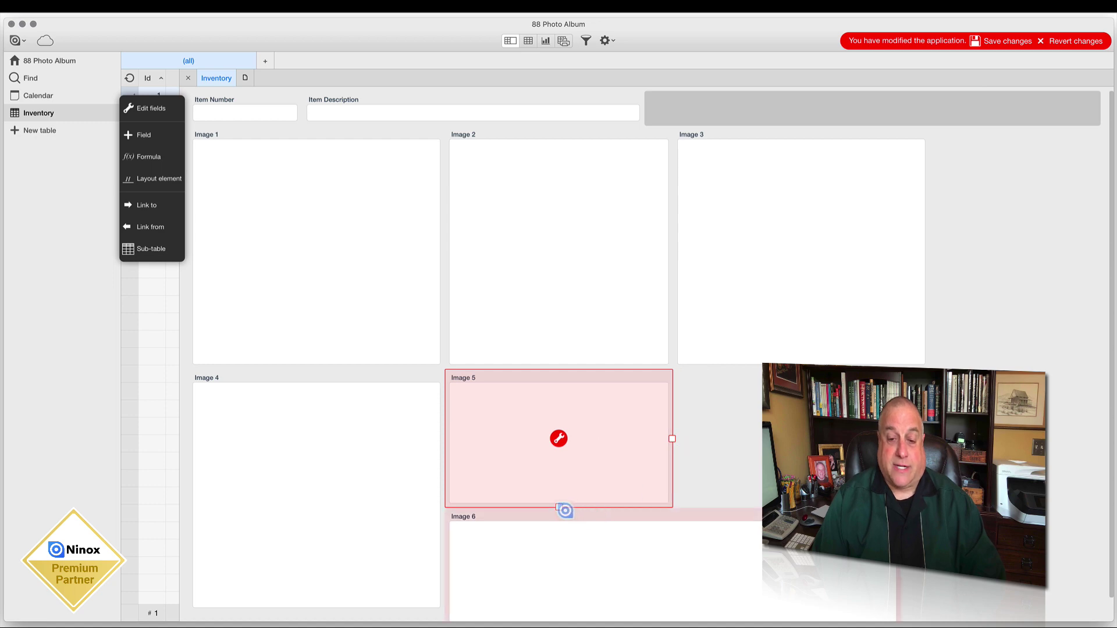
drag(559, 507, 552, 587)
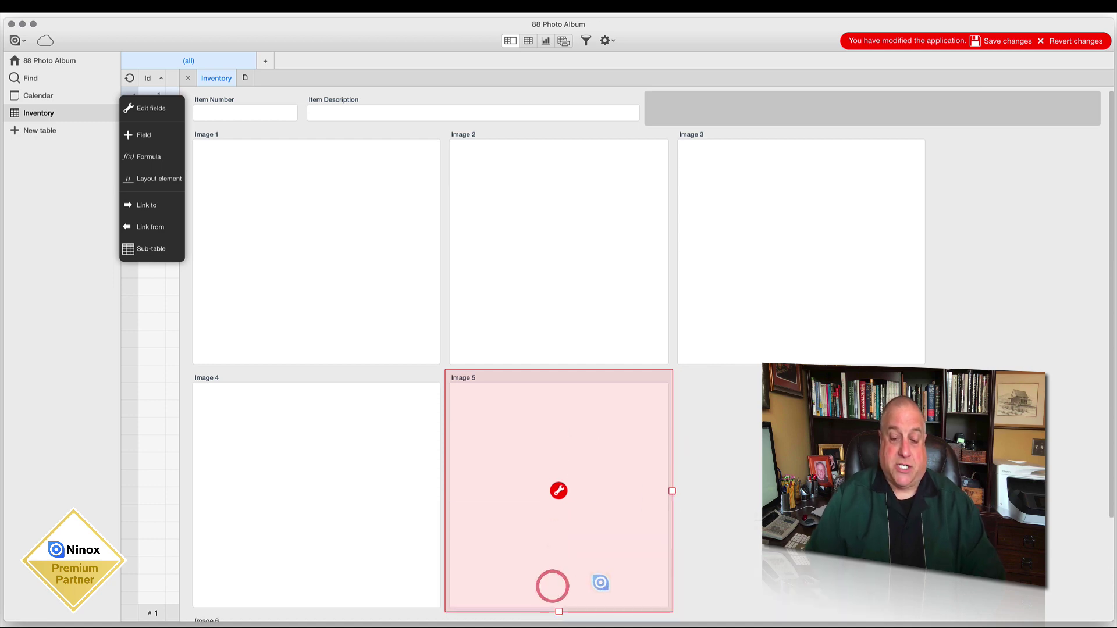
Resize Image 6 to complete the second image row under Image 3, and save the form layout changes.
scroll(601, 582, down, 3)
click(596, 526)
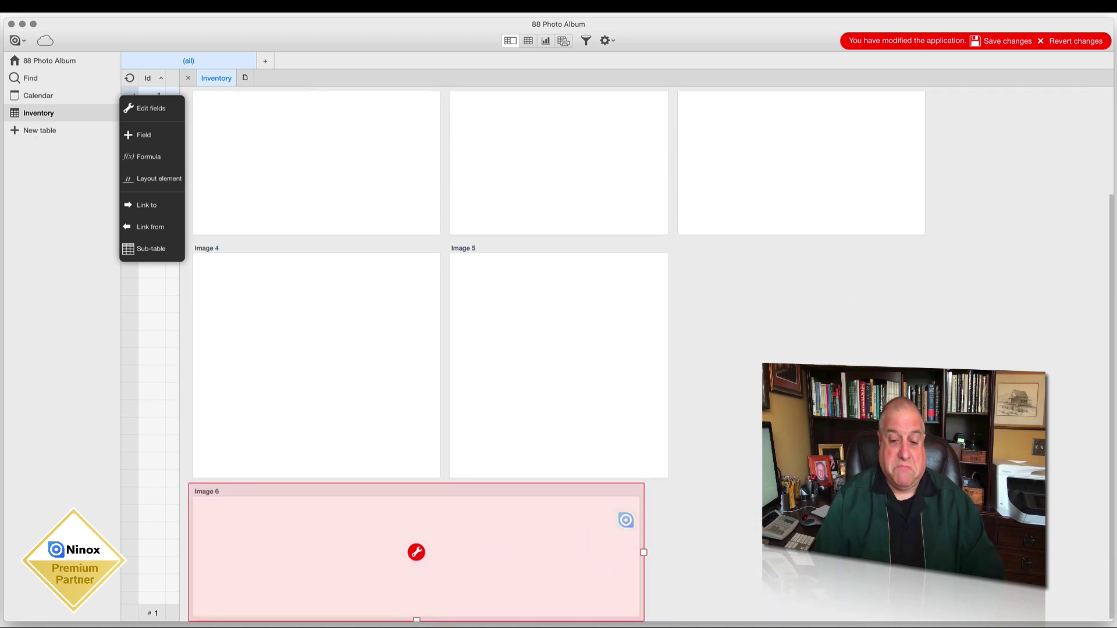
drag(644, 552, 446, 570)
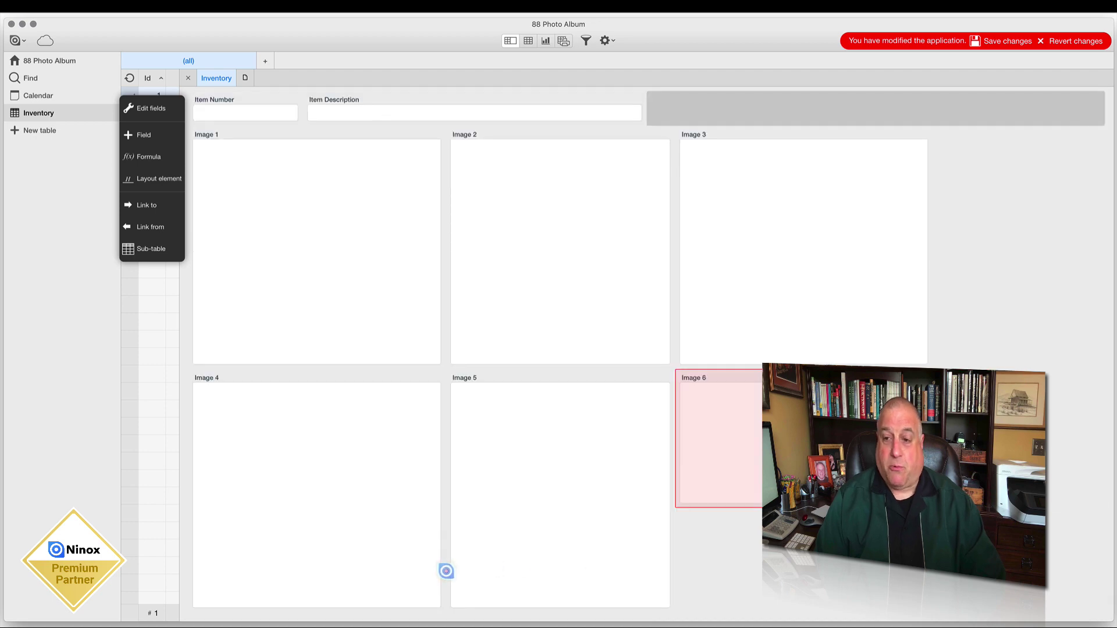
drag(804, 507, 792, 591)
click(791, 591)
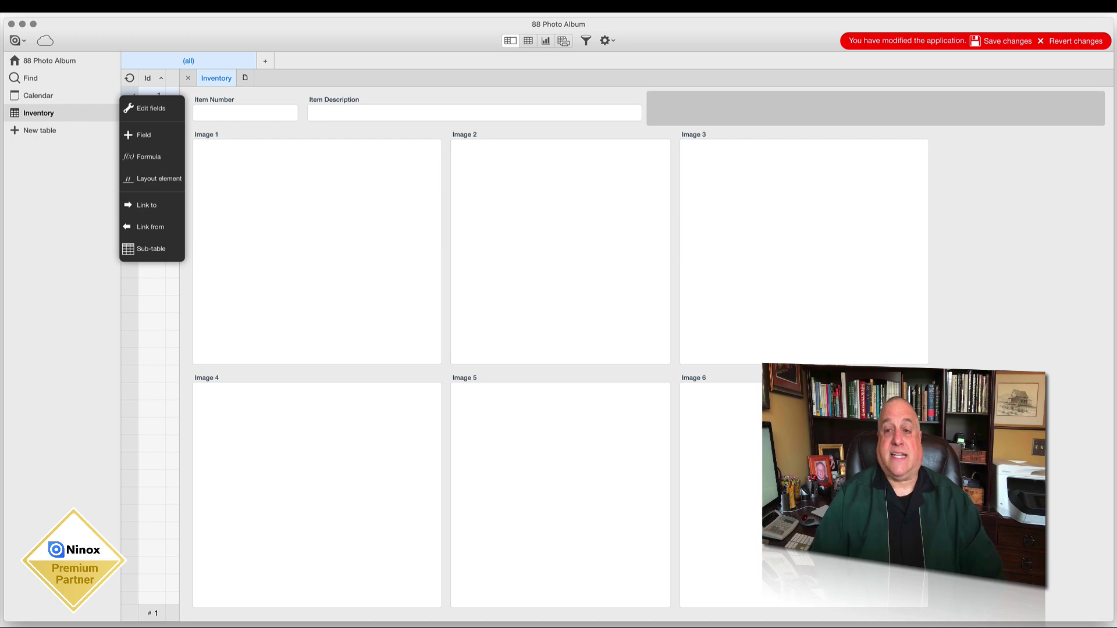
click(997, 42)
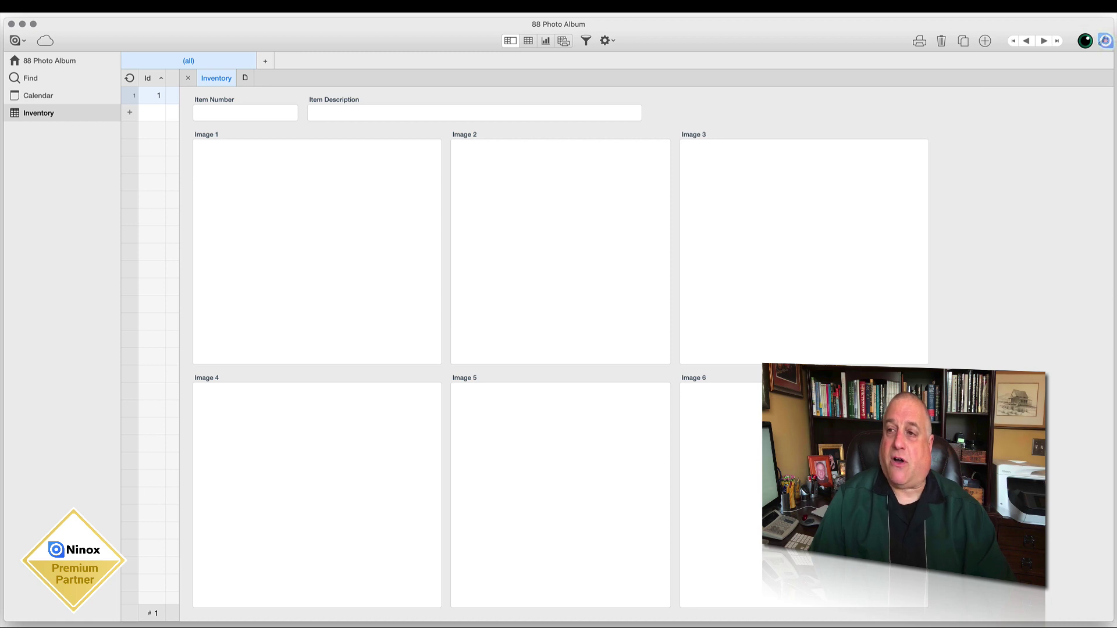
Reopen the form for editing and delete the image fields, starting with Image 1, from the Inventory table.
click(1104, 41)
click(398, 135)
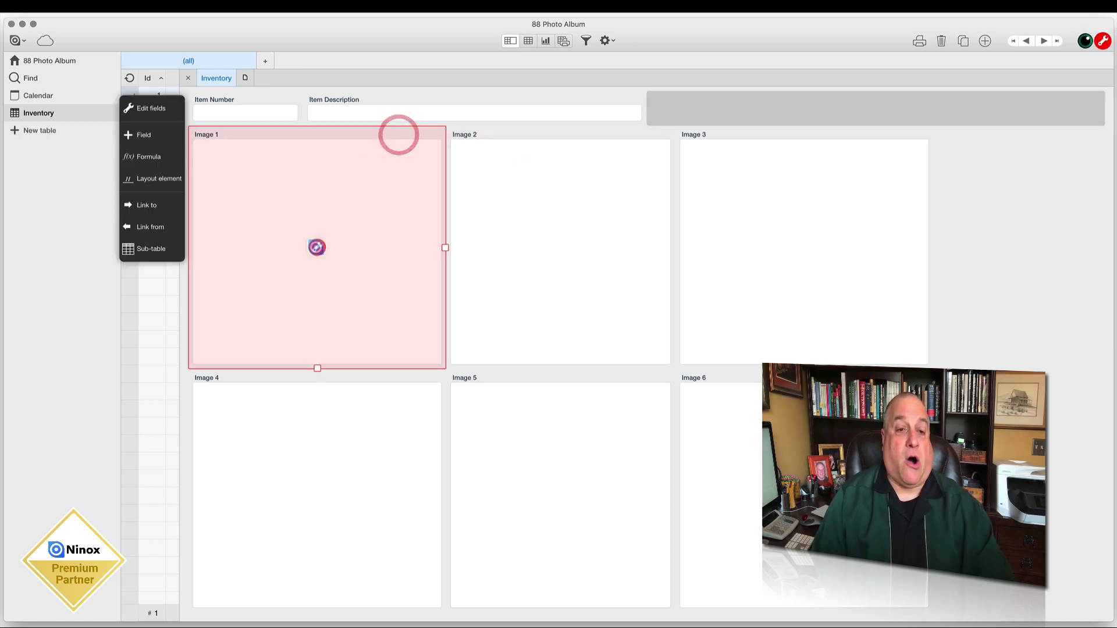
click(398, 135)
click(398, 204)
click(660, 176)
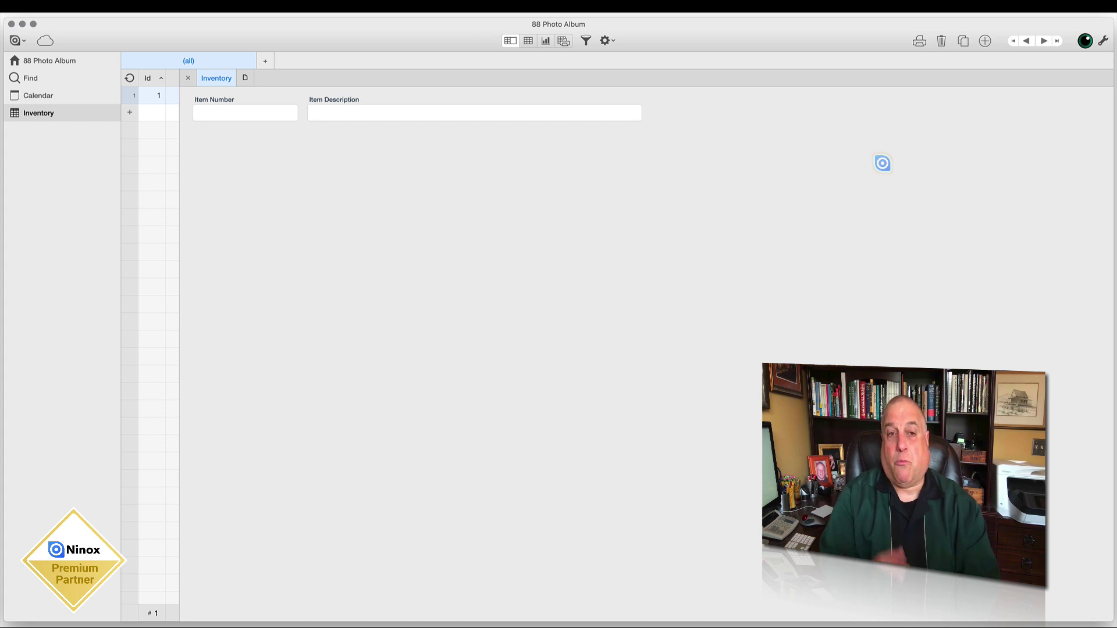
Start a new table named Photo Album from the database home and add an Image field to it.
click(189, 78)
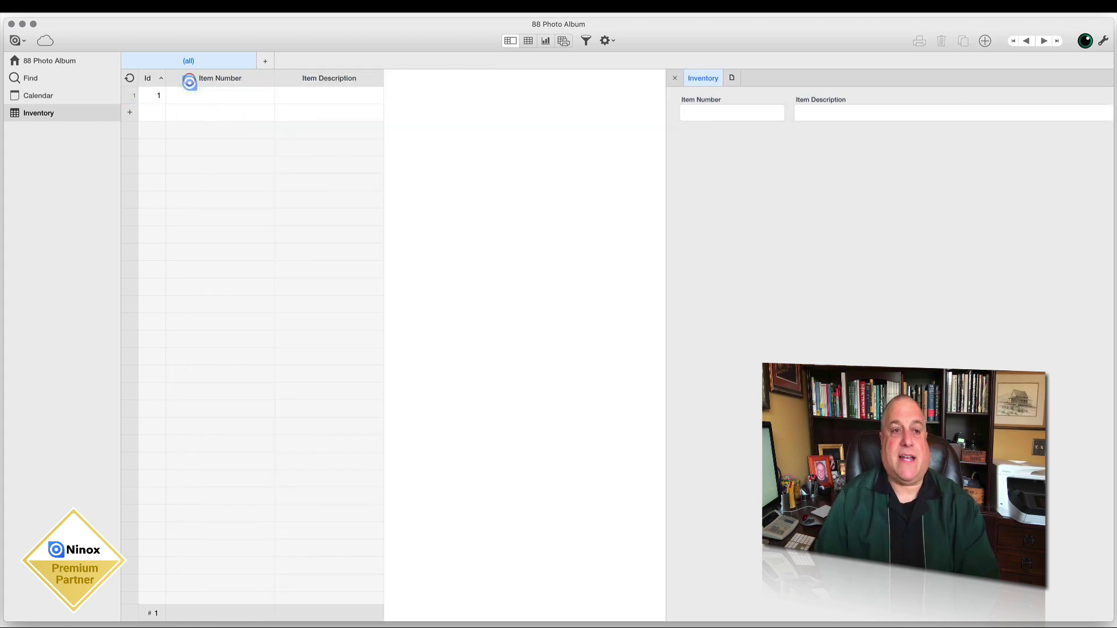
click(49, 61)
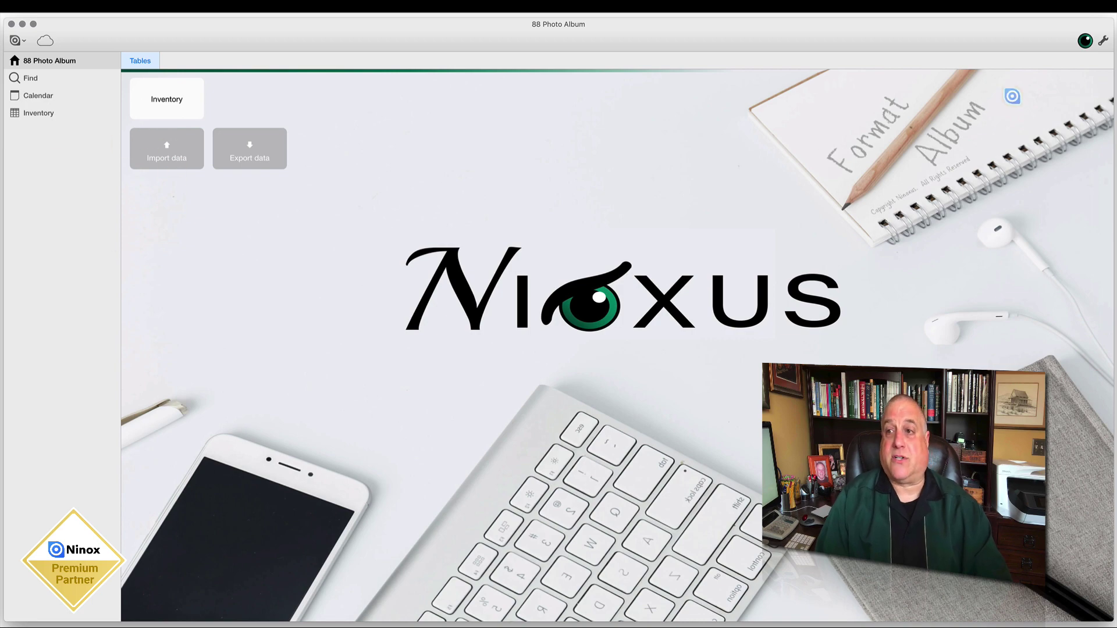
click(1102, 40)
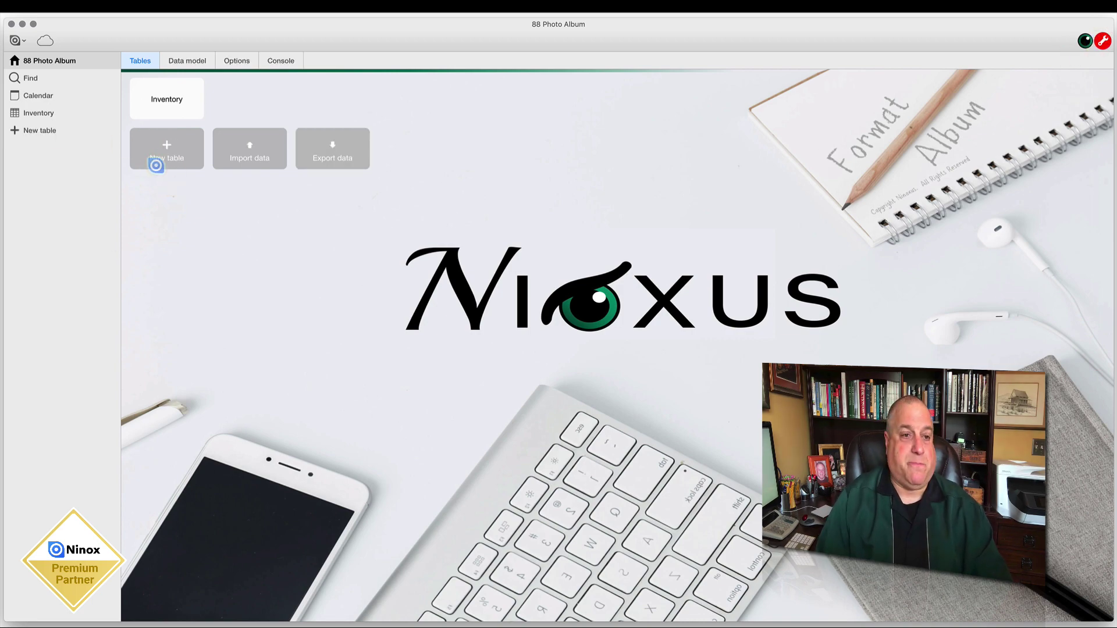
click(166, 145)
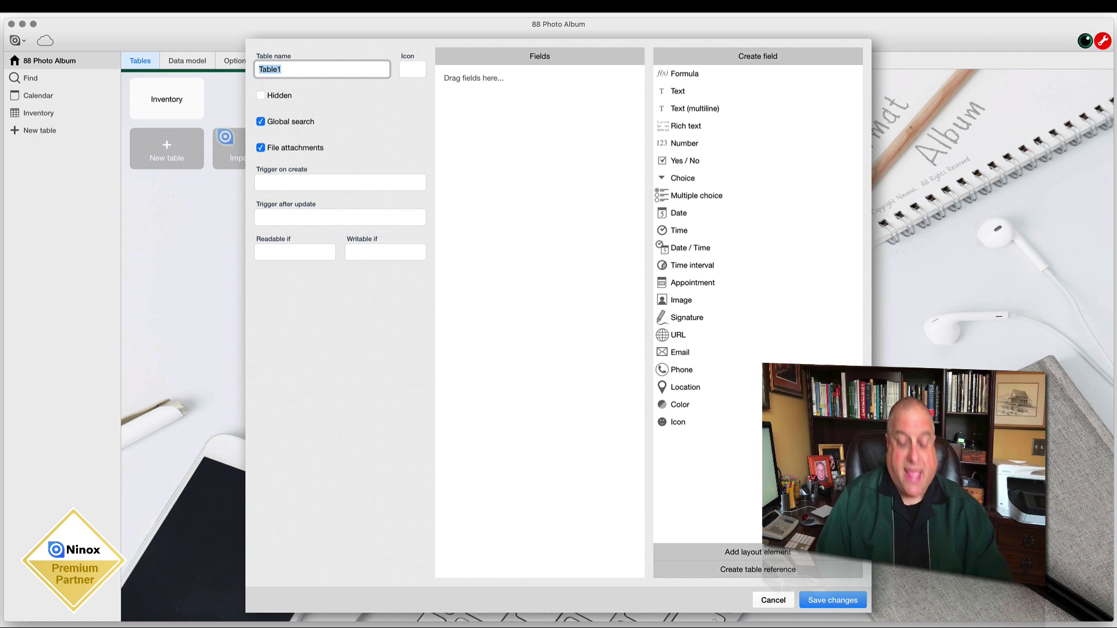
text(Photo )
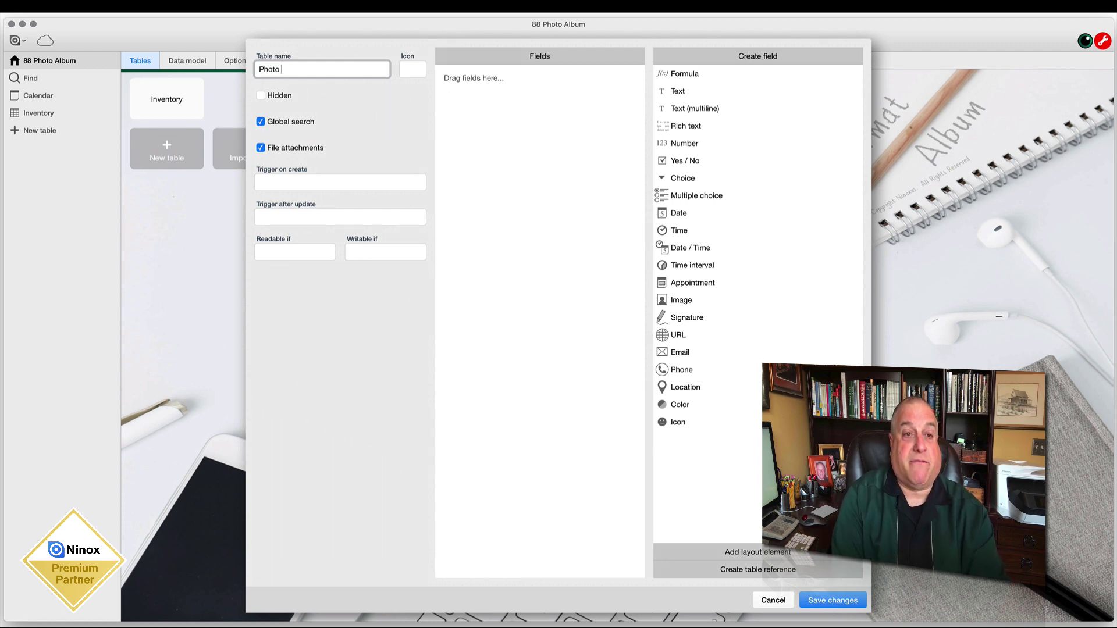
text(Album)
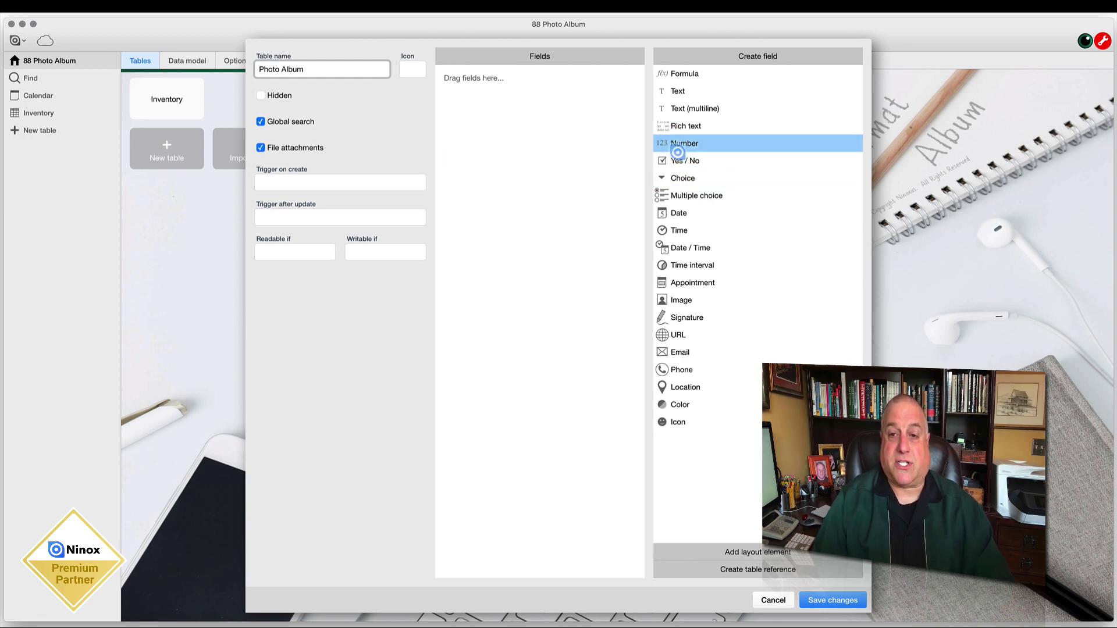
drag(676, 301, 566, 236)
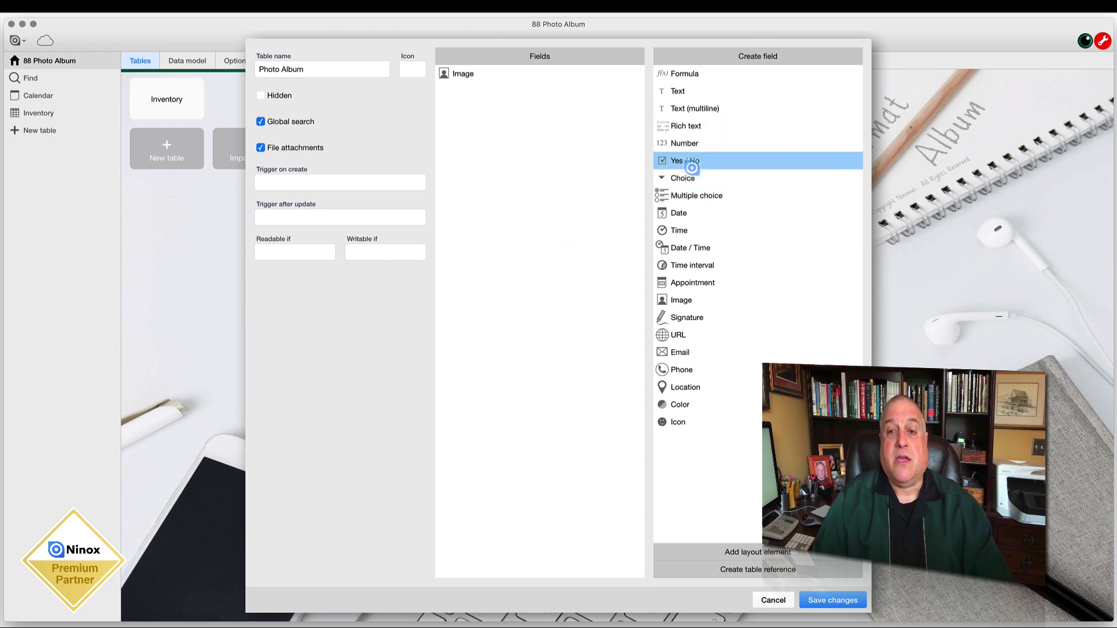
Add Date and Time fields and a multiline text field named Description to the Photo Album table.
drag(678, 213, 487, 179)
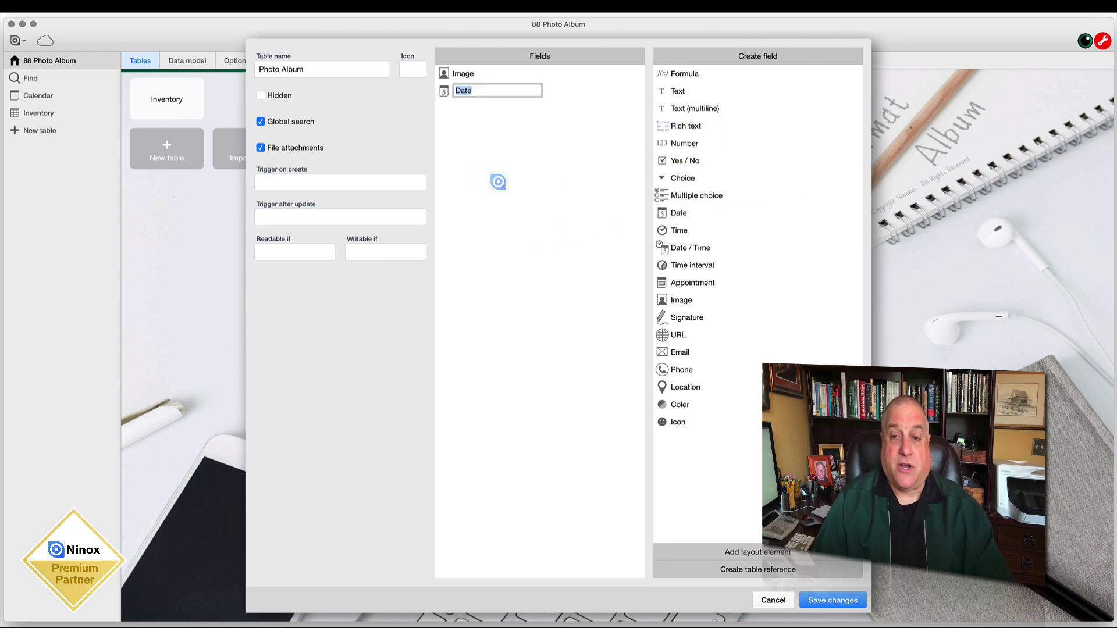
drag(698, 231, 551, 194)
drag(675, 109, 483, 160)
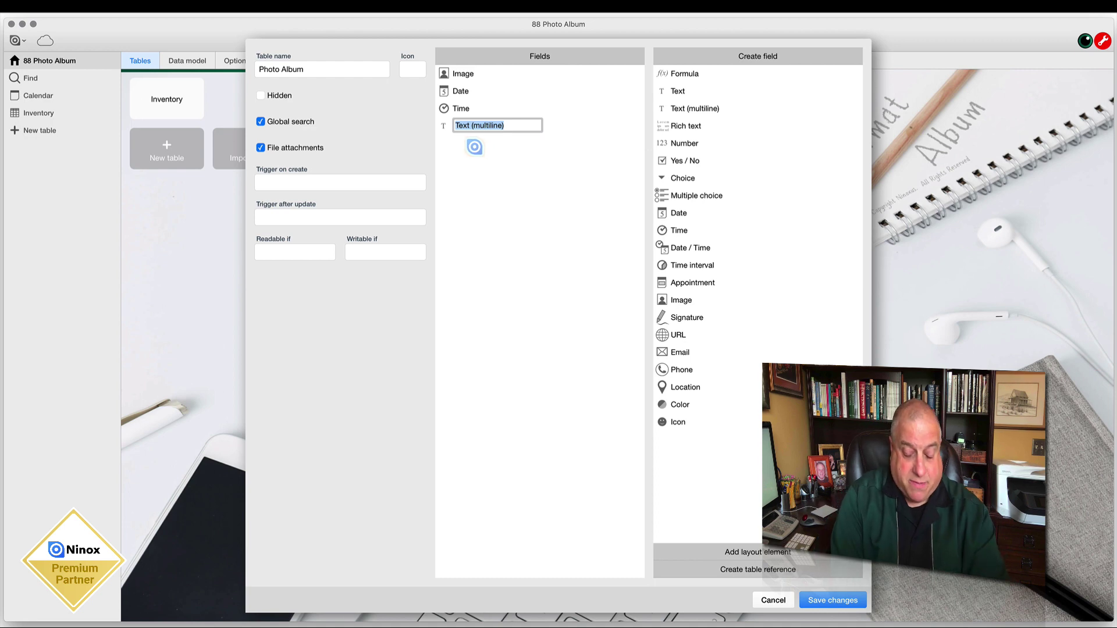
text(Description)
key(Return)
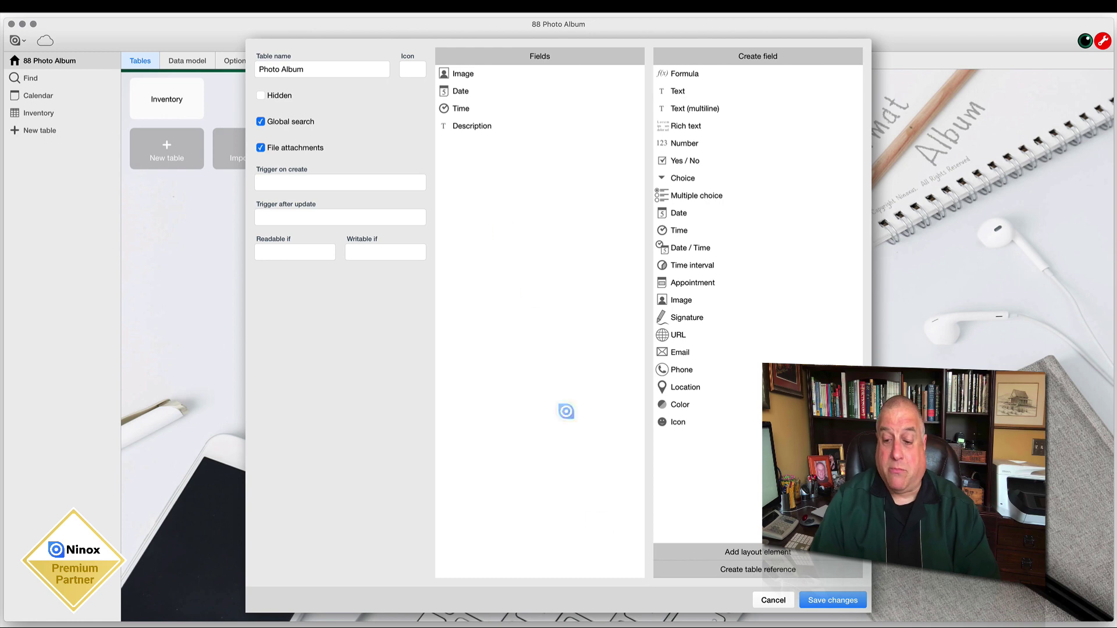
Add a reference to the Inventory table with Composition set to Yes, and save the Photo Album table.
click(665, 573)
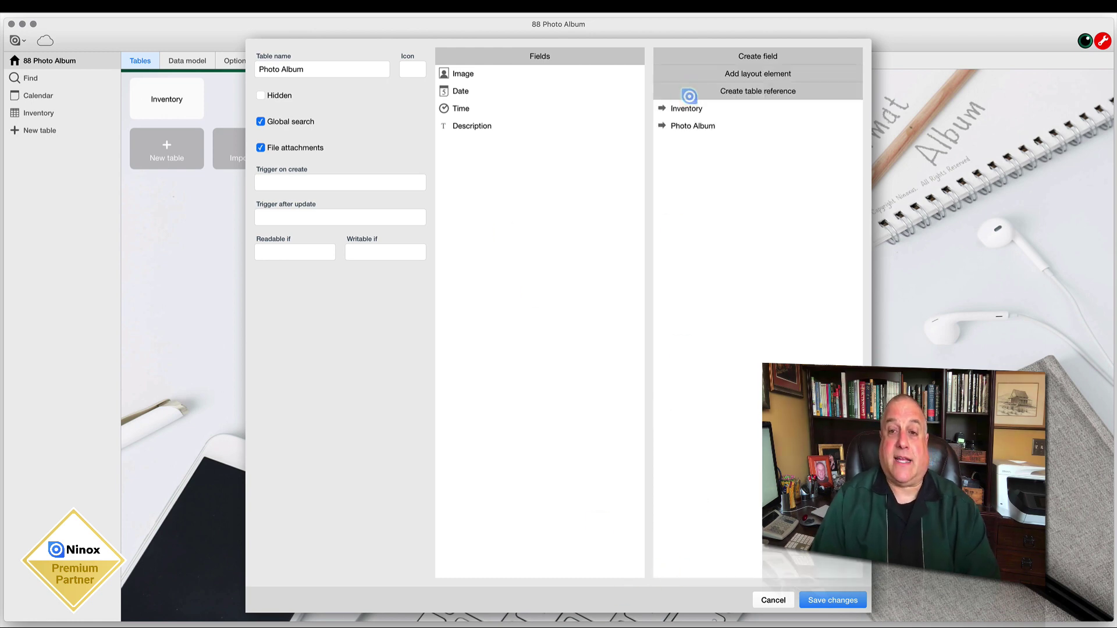
drag(685, 109, 504, 183)
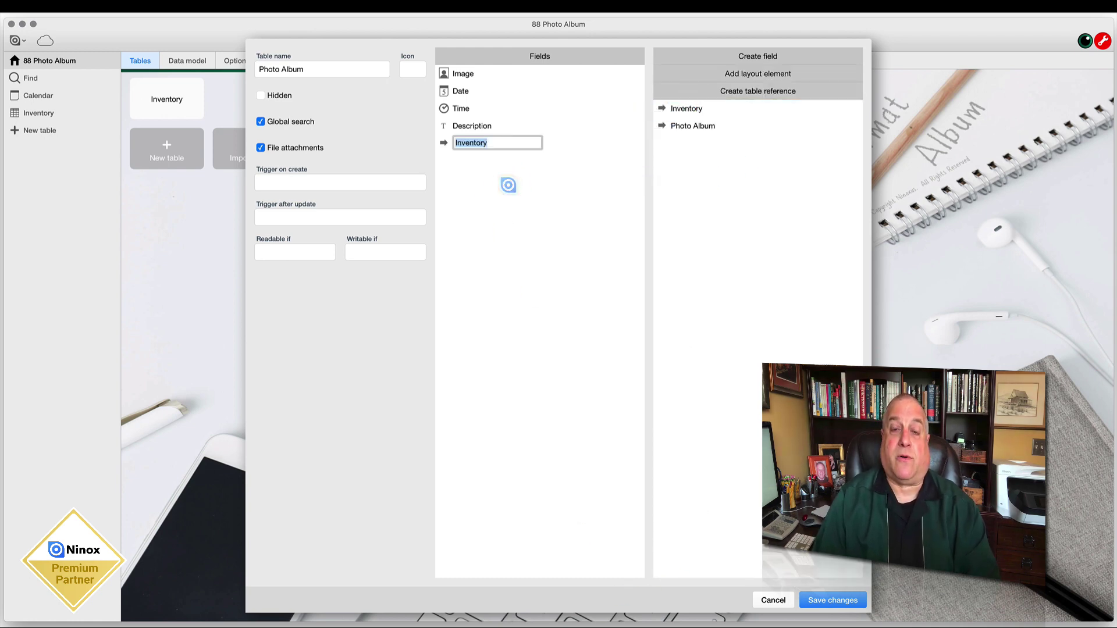
click(443, 149)
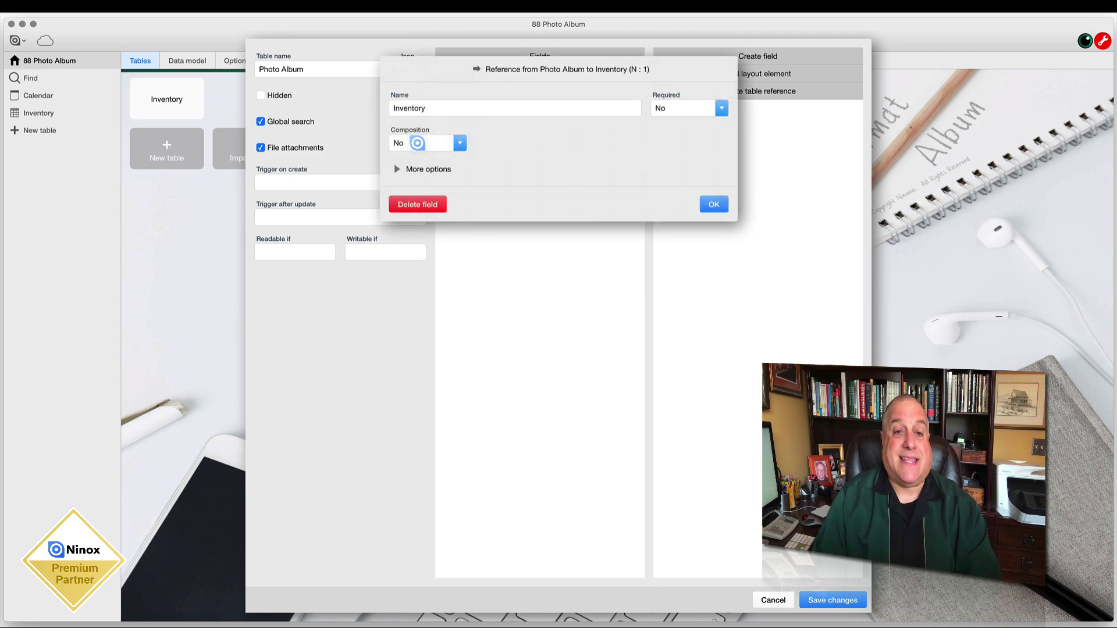
click(417, 143)
click(400, 163)
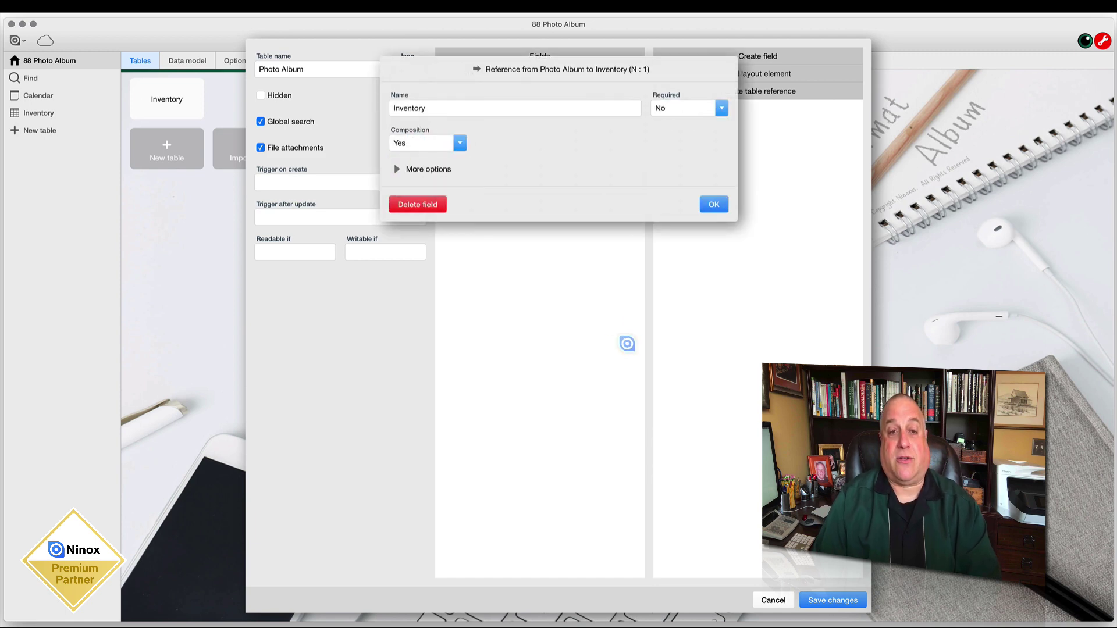
click(713, 204)
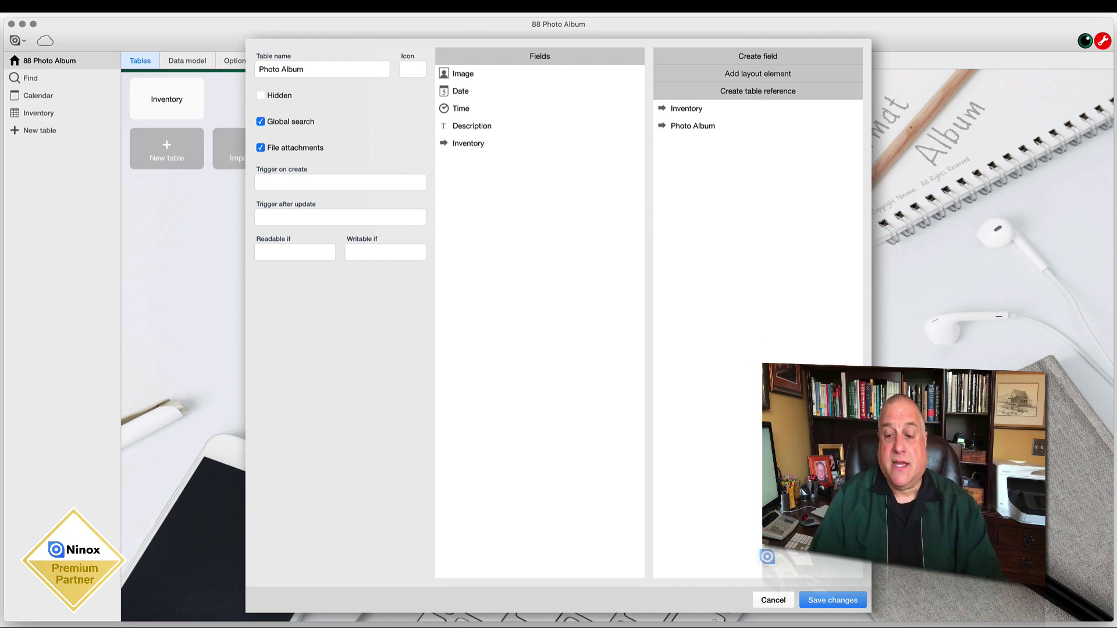
click(812, 602)
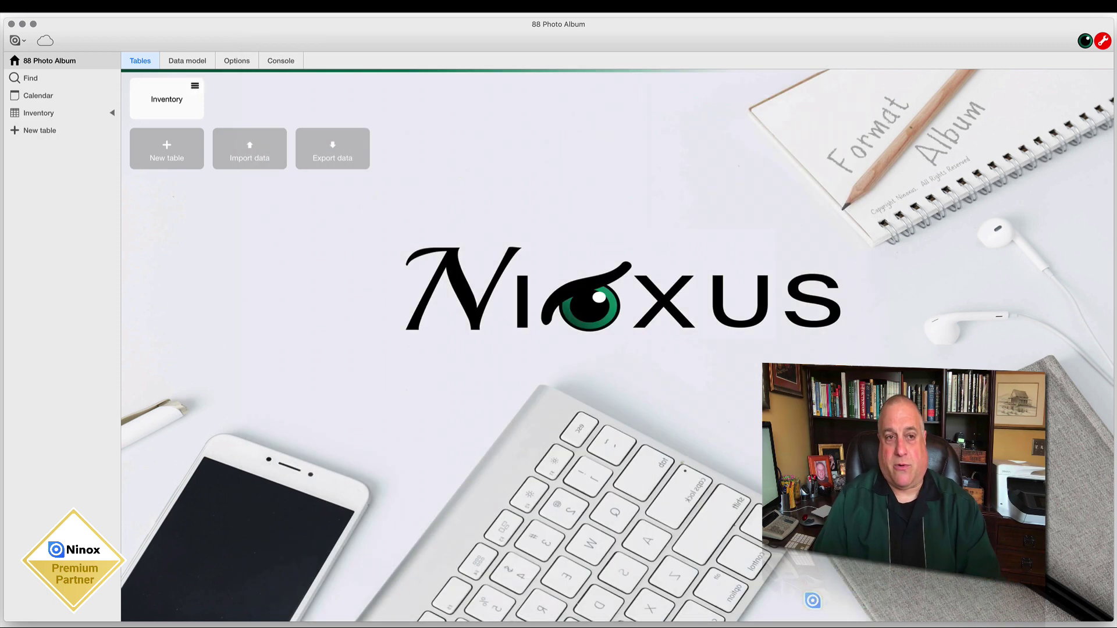
Check the data model, and open the Inventory table's form with editing mode turned off.
click(195, 62)
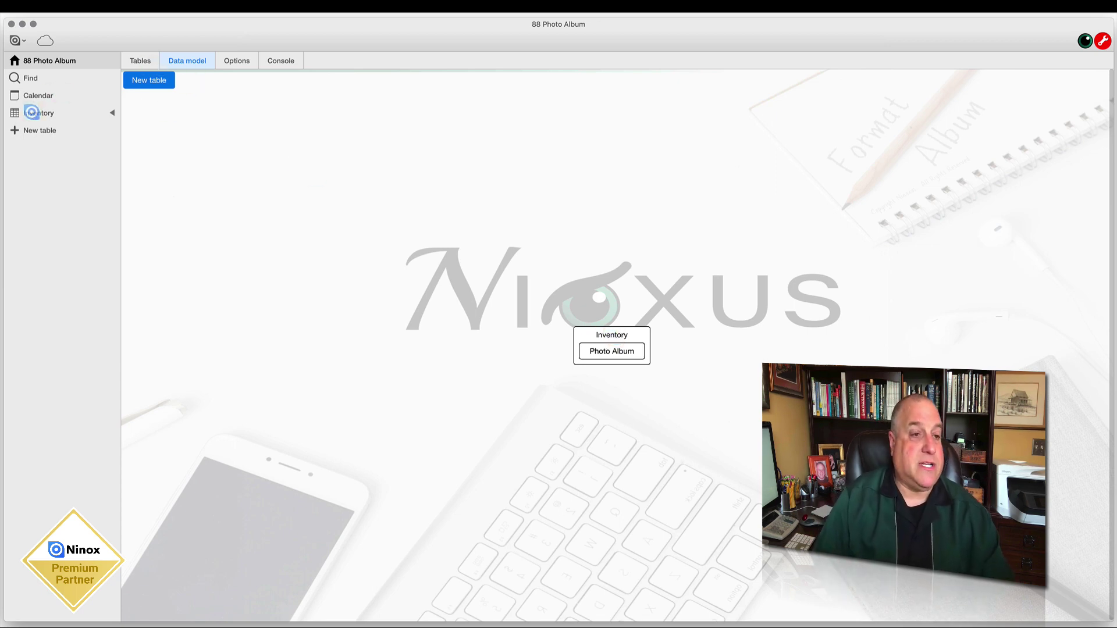
click(33, 113)
click(241, 95)
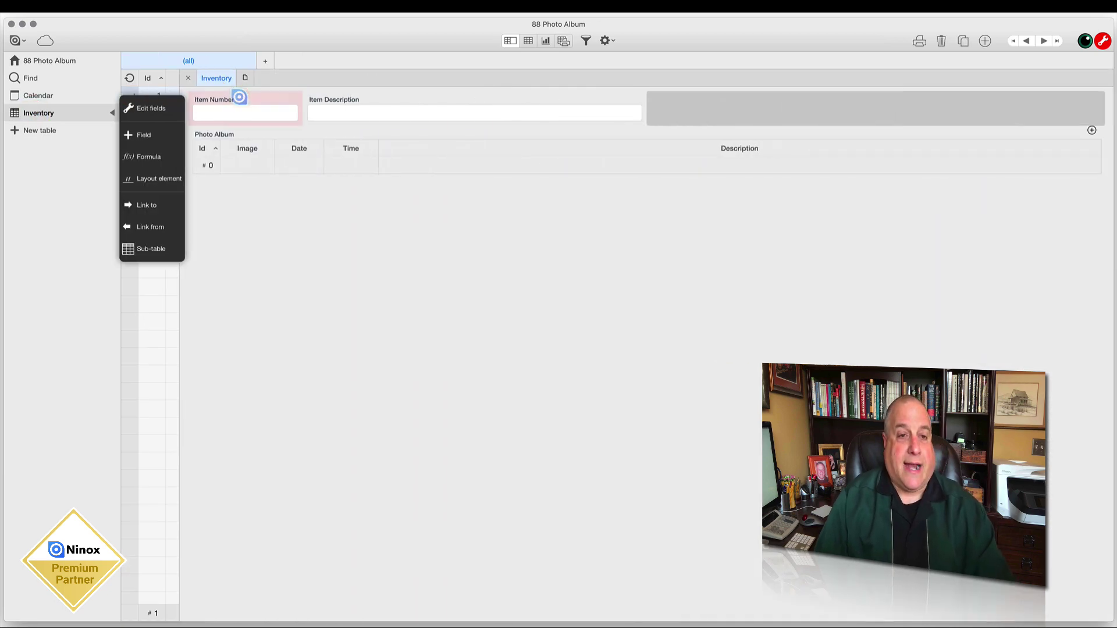
click(1103, 42)
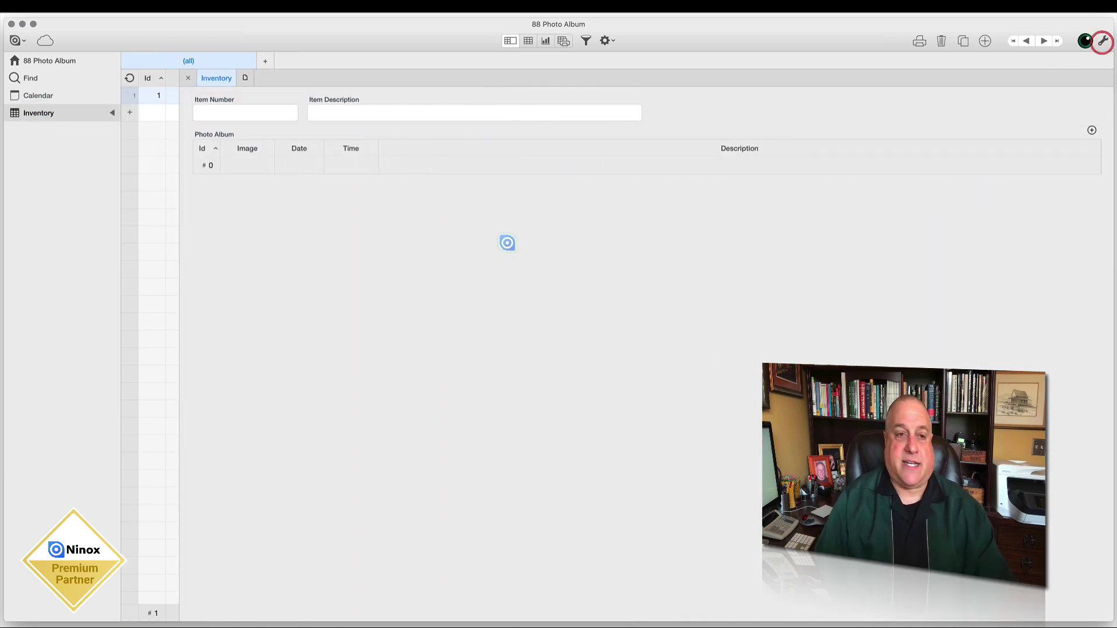
Fill in the Inventory record with item number MTC-001 and description "Men's Formal Tailcoat (Black)".
click(246, 114)
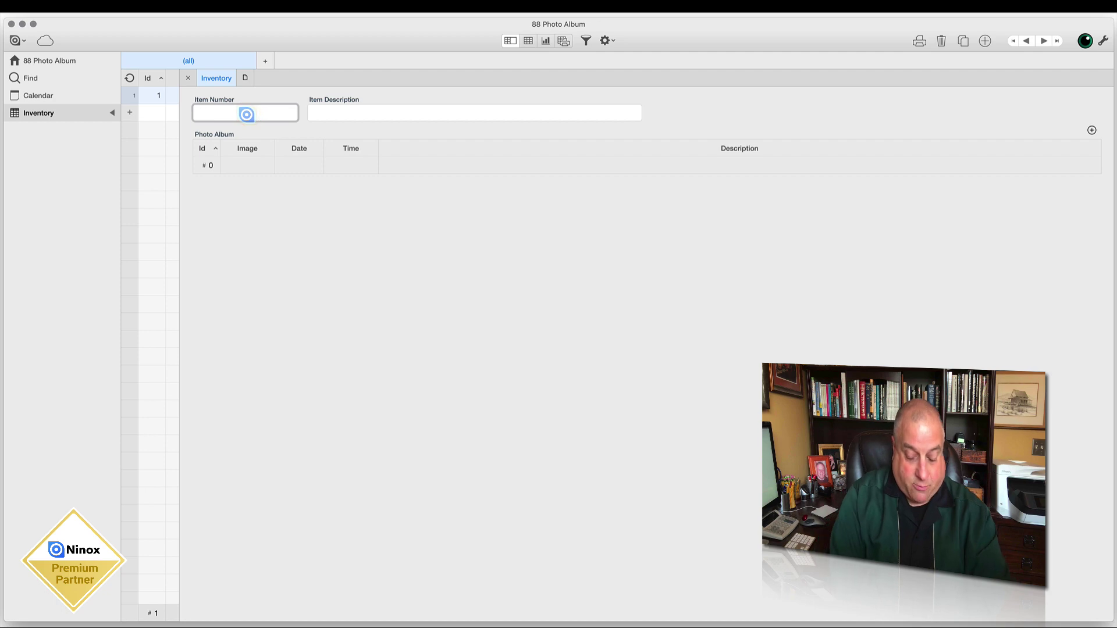
text(MTC-001)
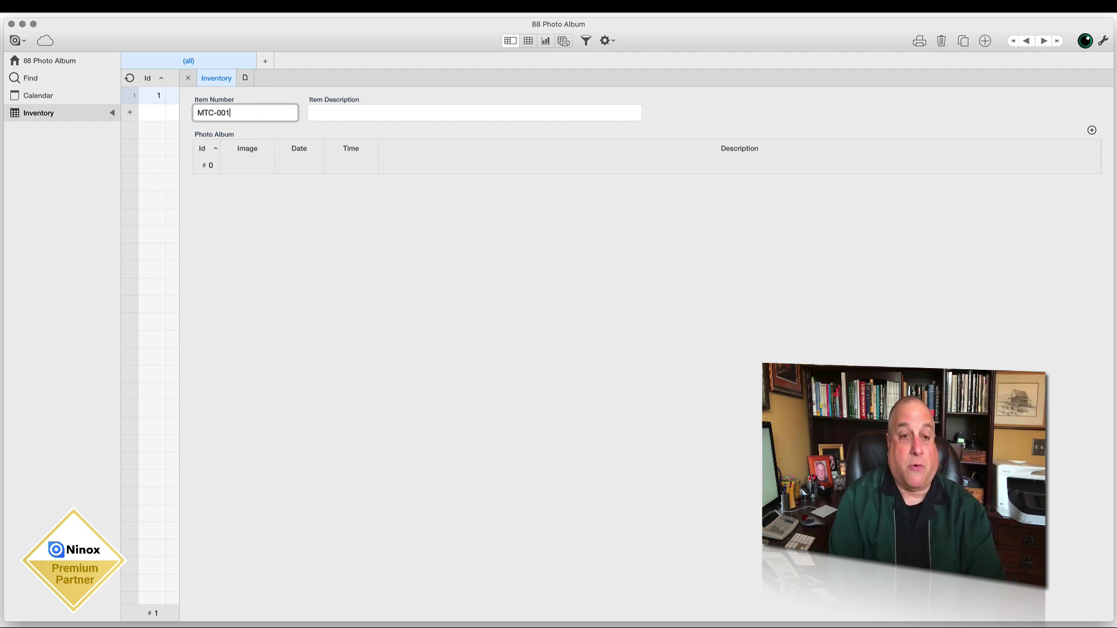
key(Tab)
text(Men)
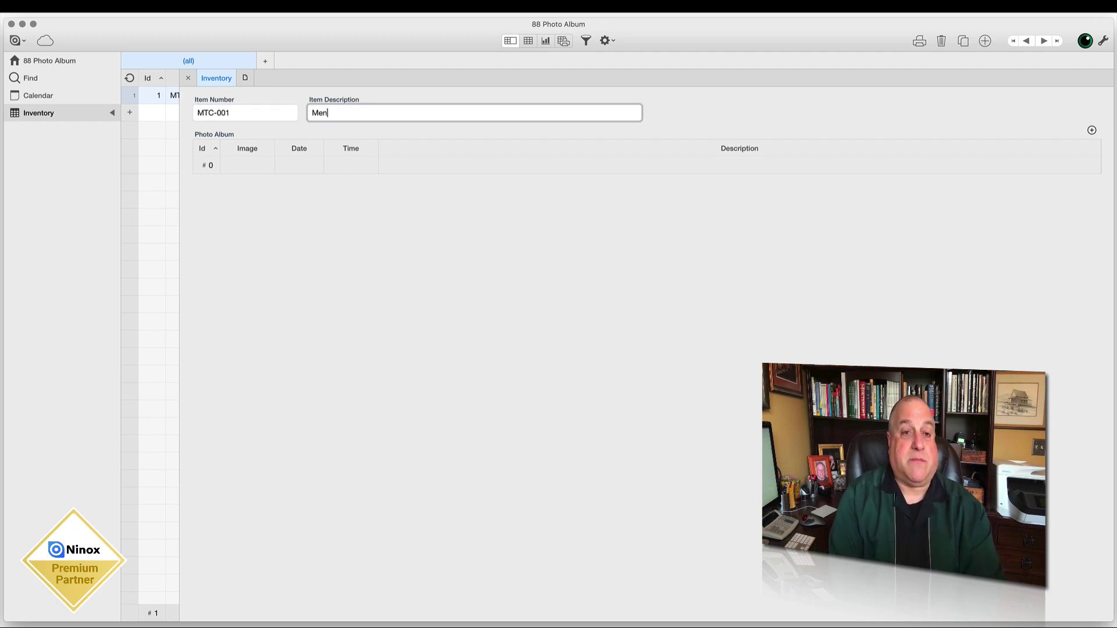
text('s Tu)
key(BackSpace)
key(BackSpace)
text(Formal T)
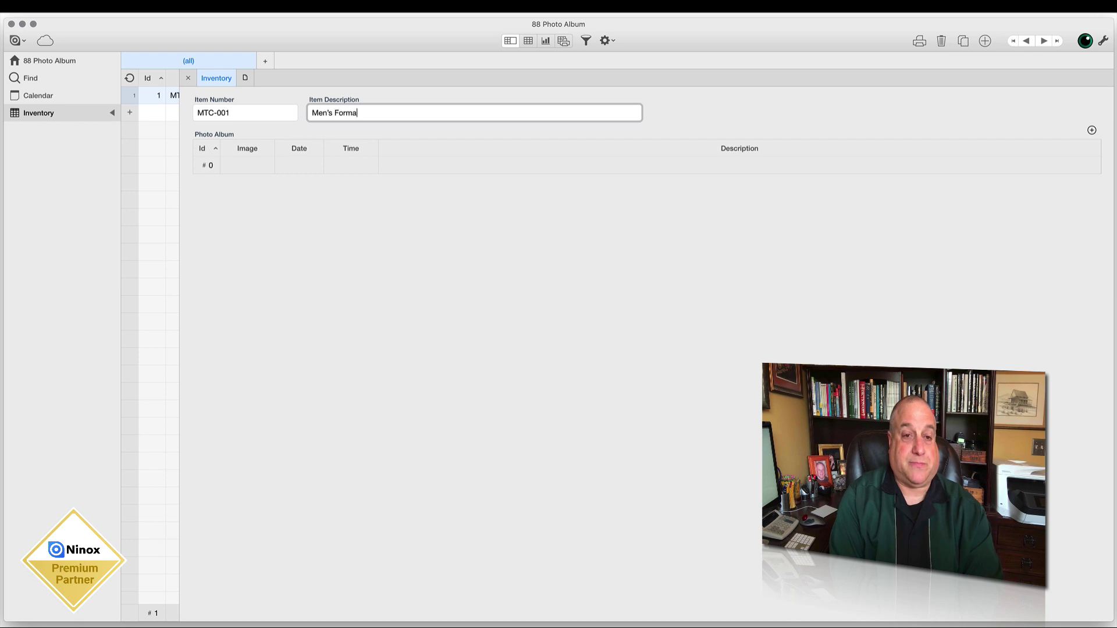
text(ailcoat (Black))
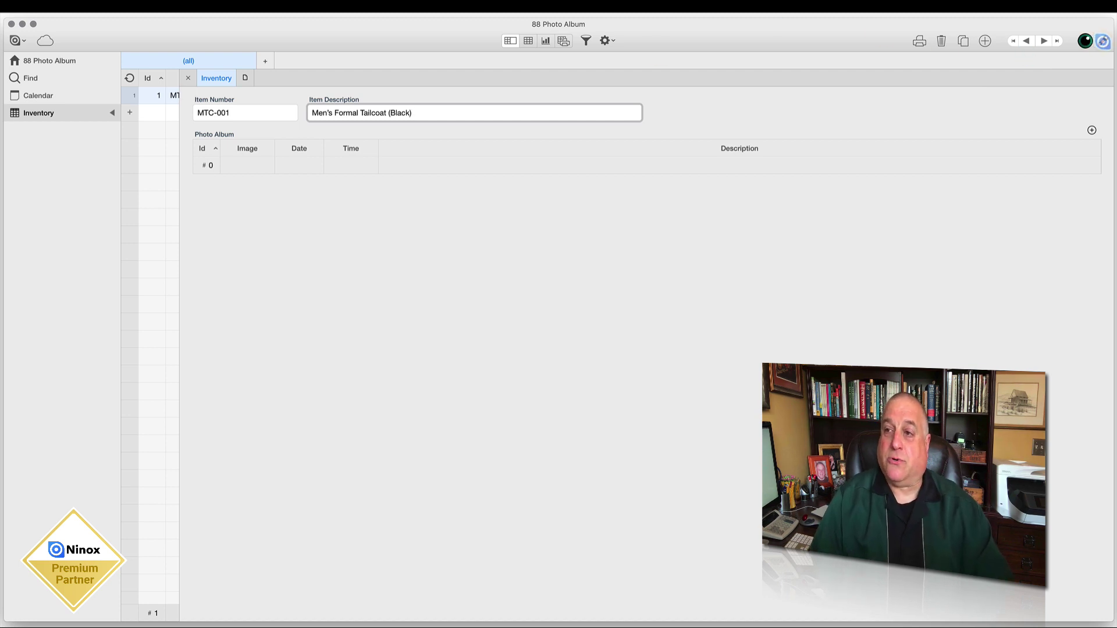
In form editing mode, set the Photo Album sub-table's visible columns to Date, Time, Description and Image, in that order.
click(1103, 40)
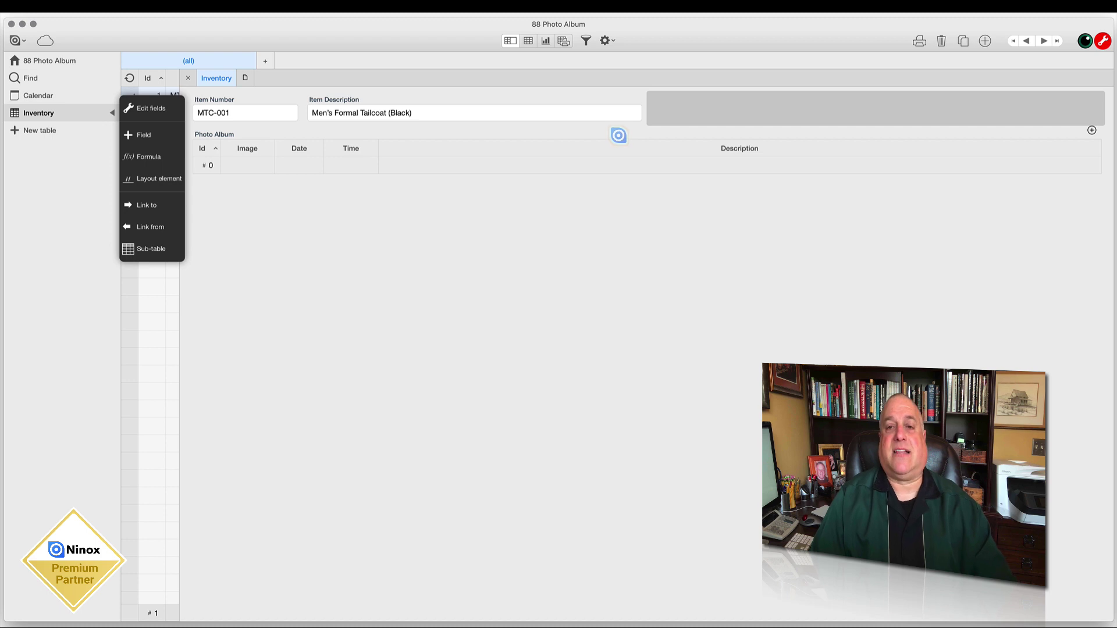
click(646, 153)
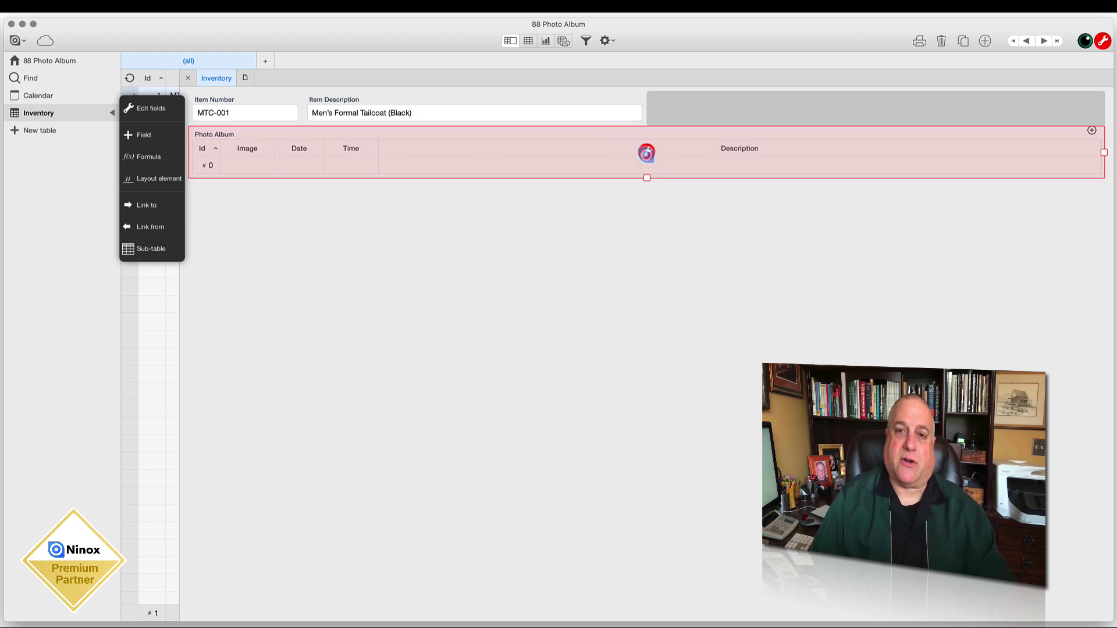
double_click(646, 153)
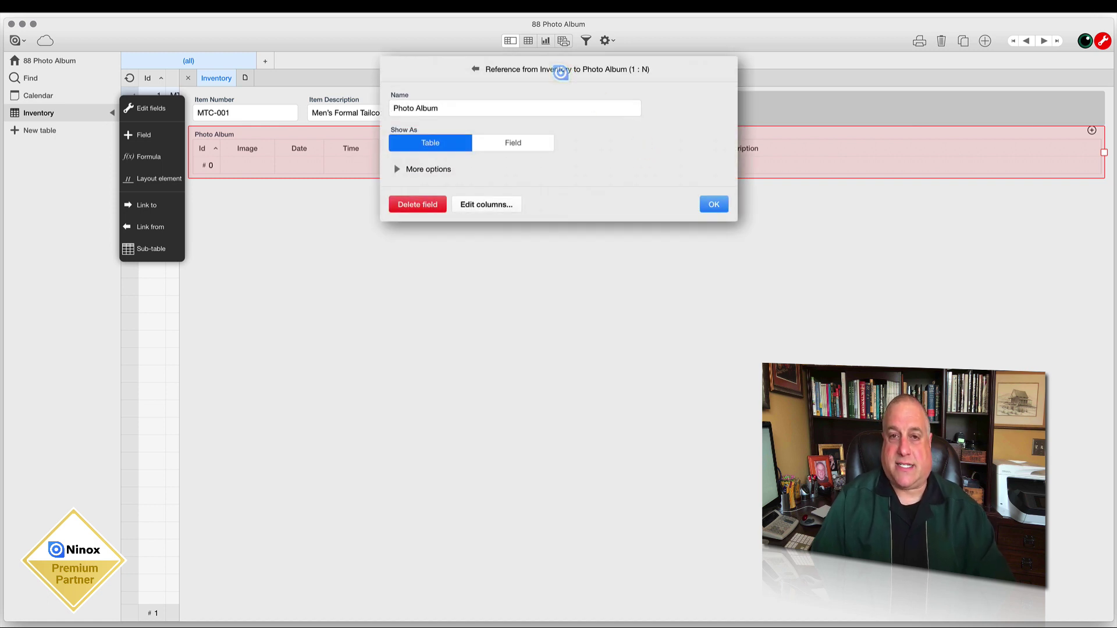
click(478, 204)
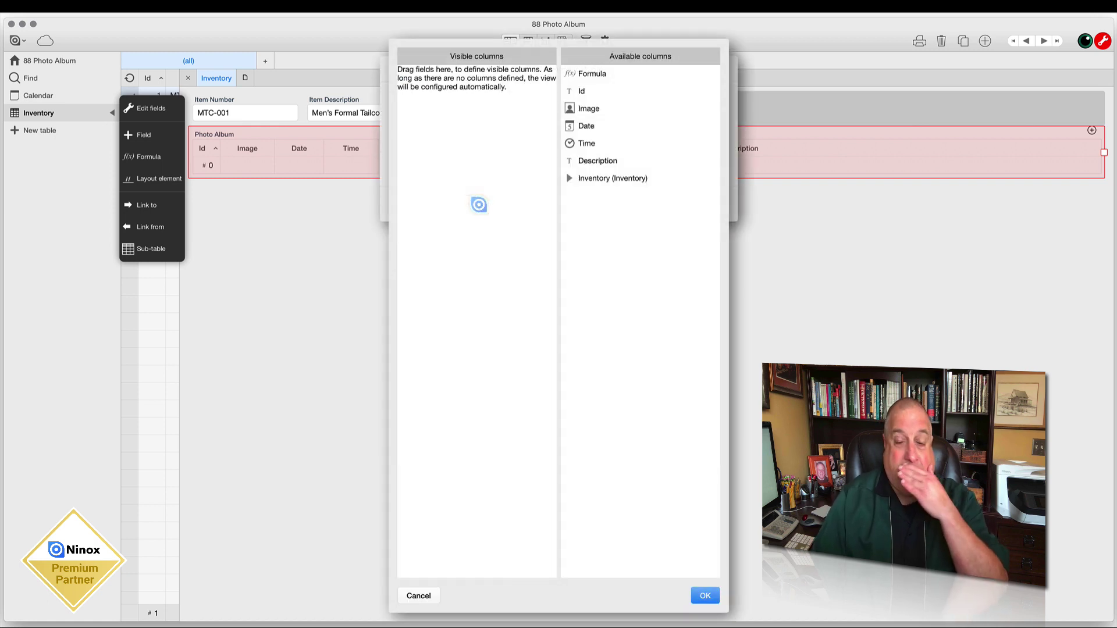
double_click(585, 127)
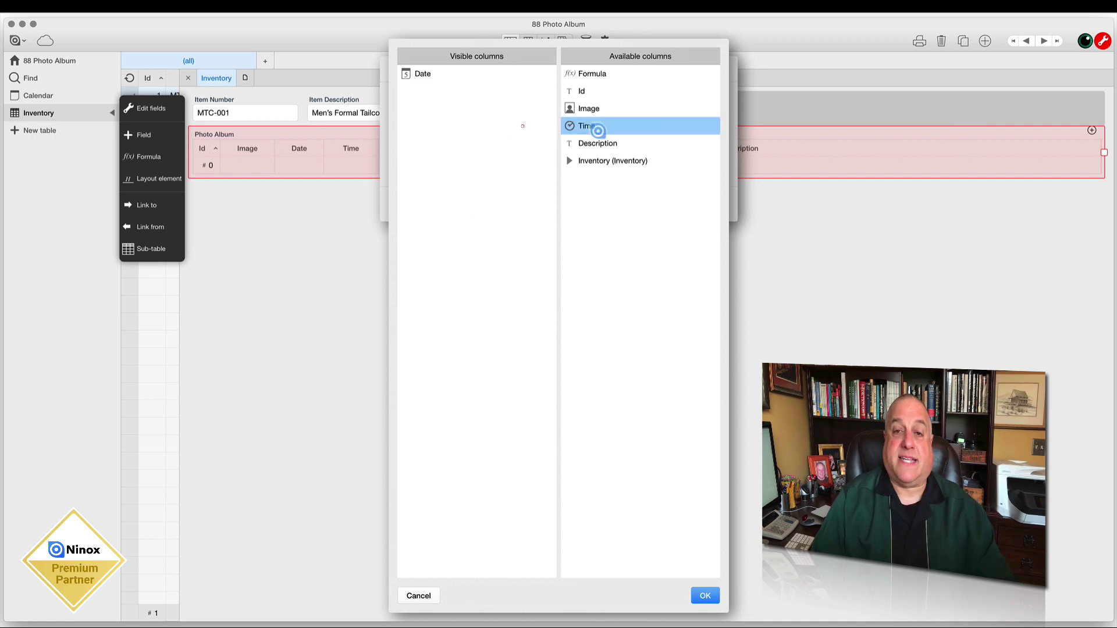
double_click(584, 126)
drag(598, 126, 500, 145)
double_click(578, 108)
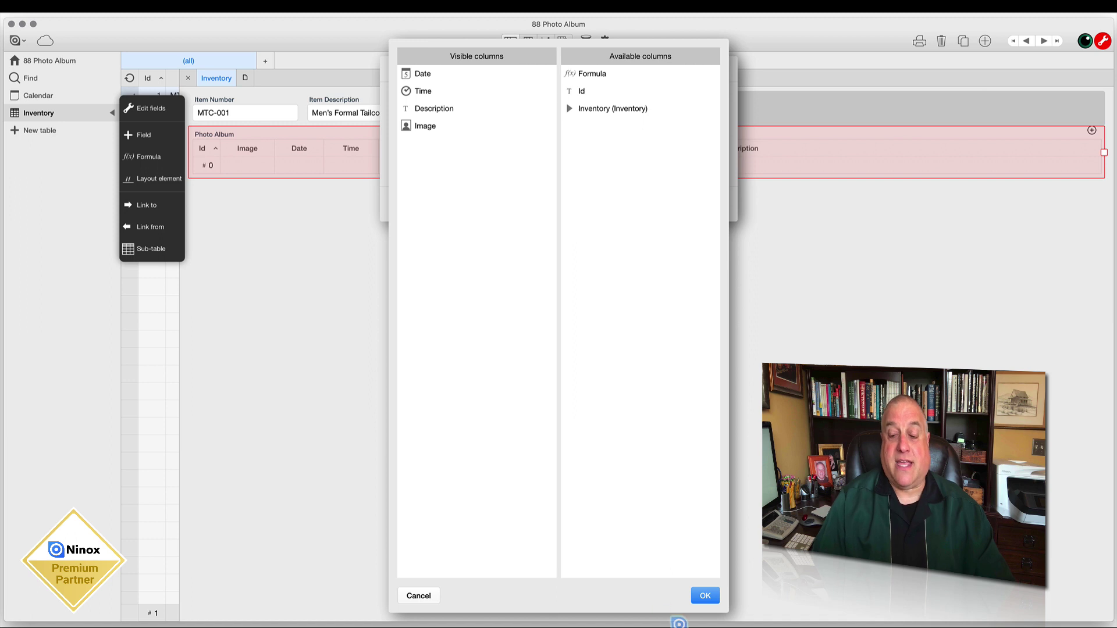
click(698, 597)
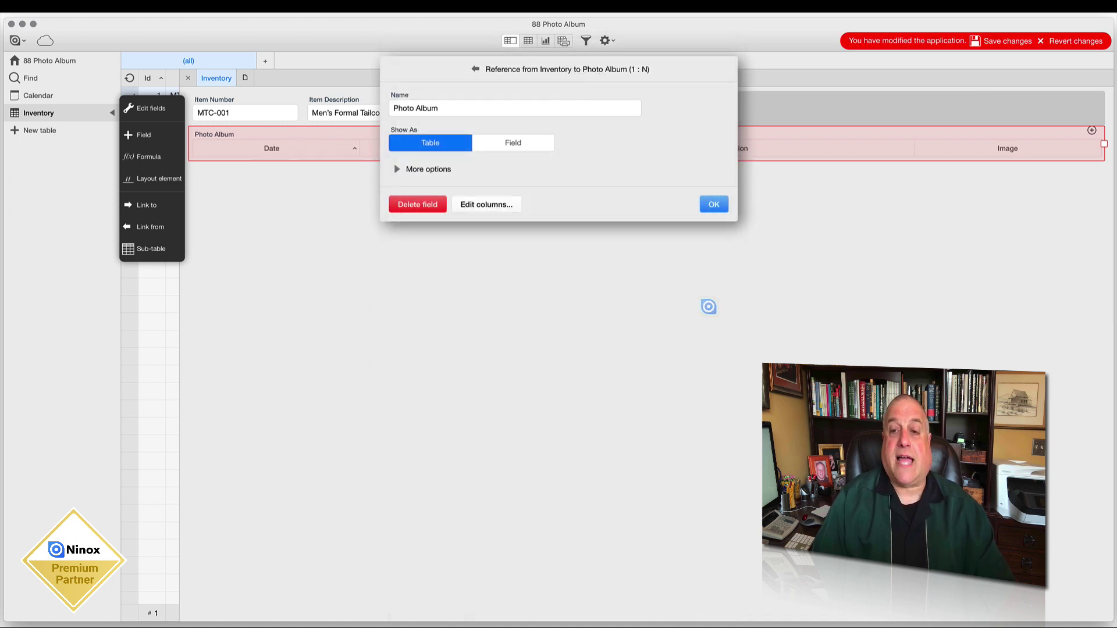
click(711, 201)
click(636, 225)
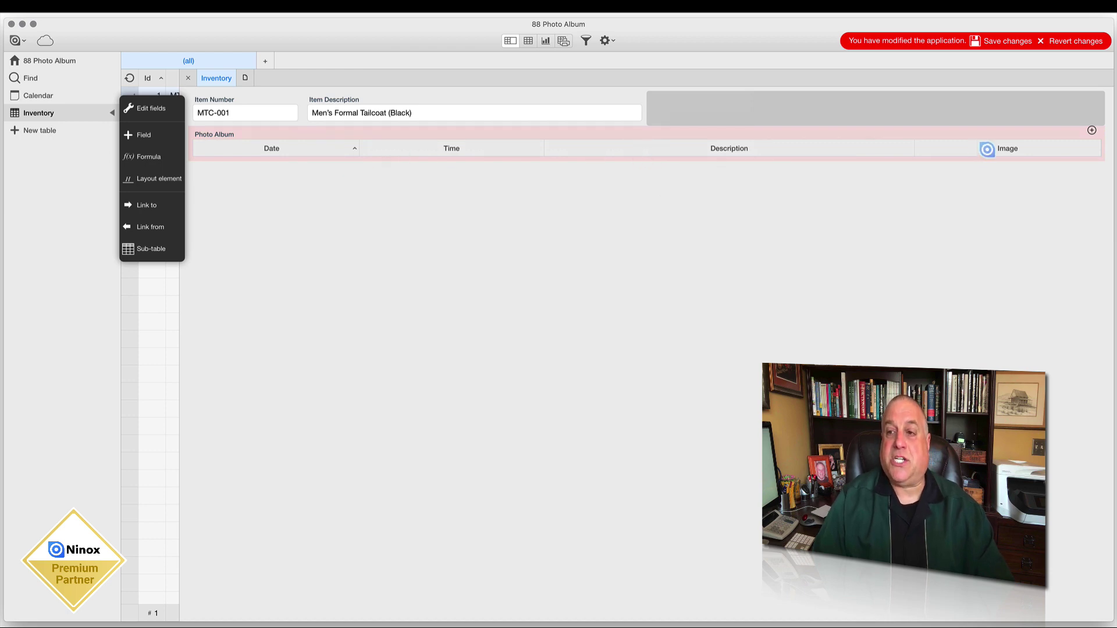
Narrow the sub-table's Date, Time and Image columns, give the freed width to Description, and save the changes.
drag(359, 148, 296, 147)
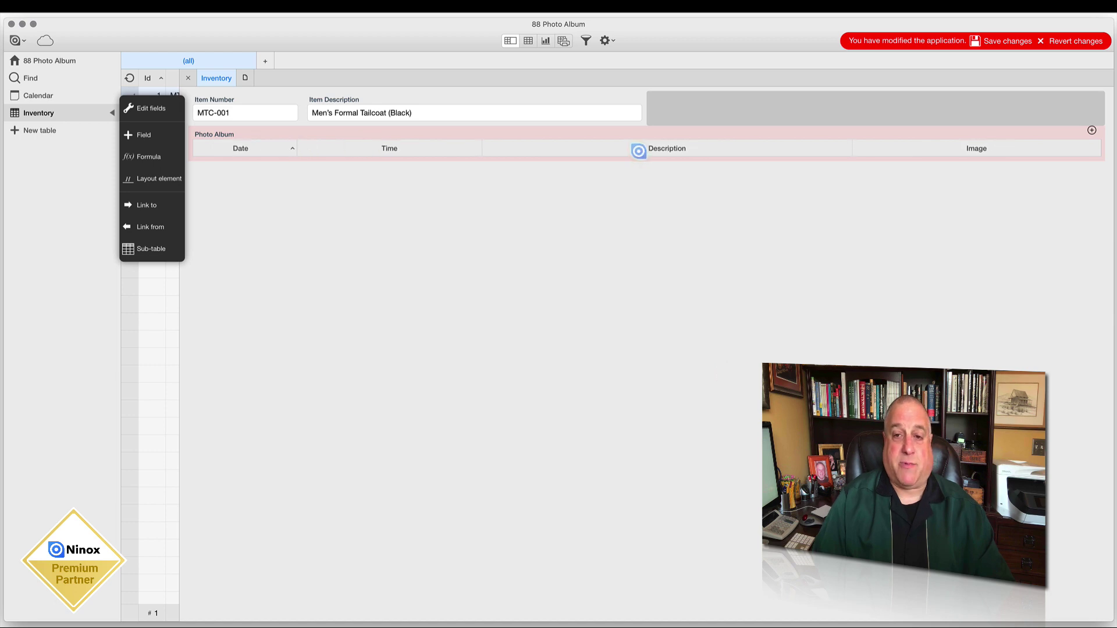
drag(480, 148, 400, 150)
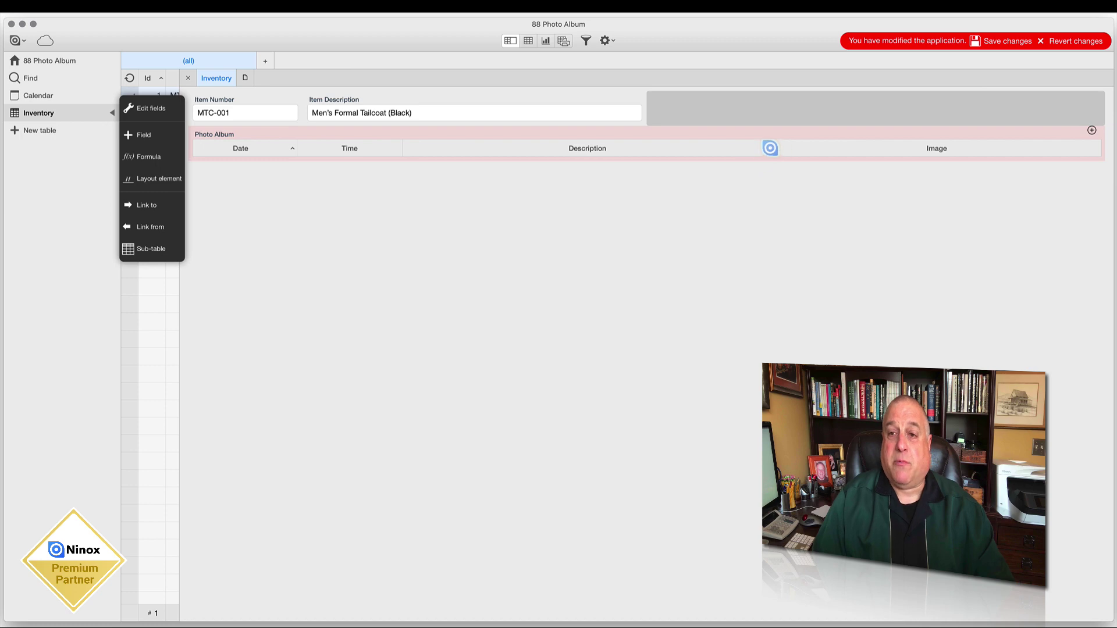
drag(772, 149, 1032, 143)
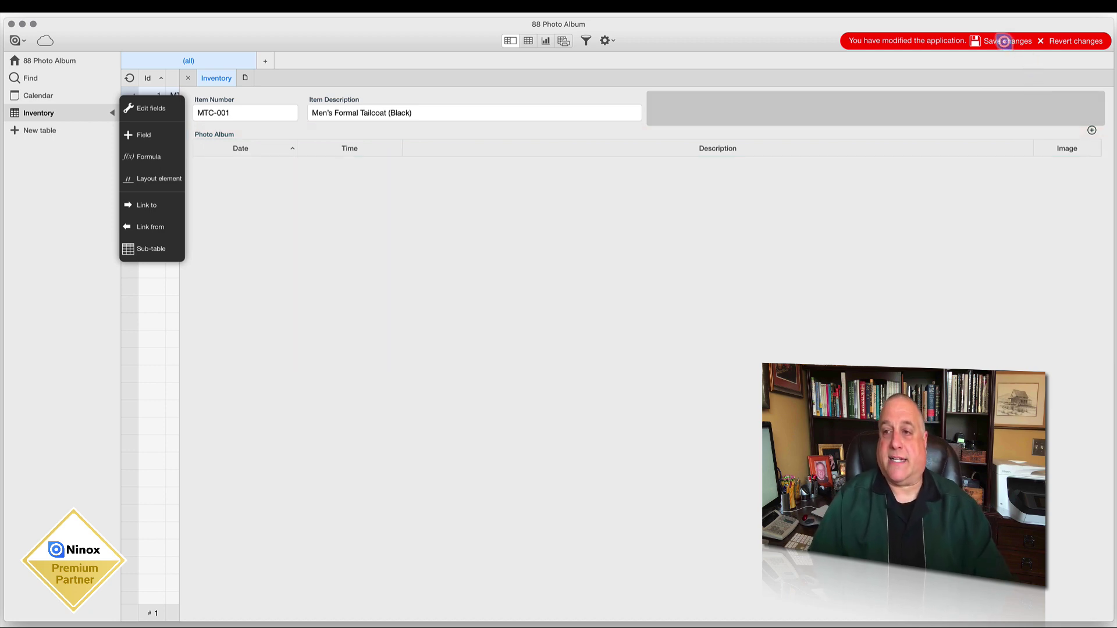
click(1009, 41)
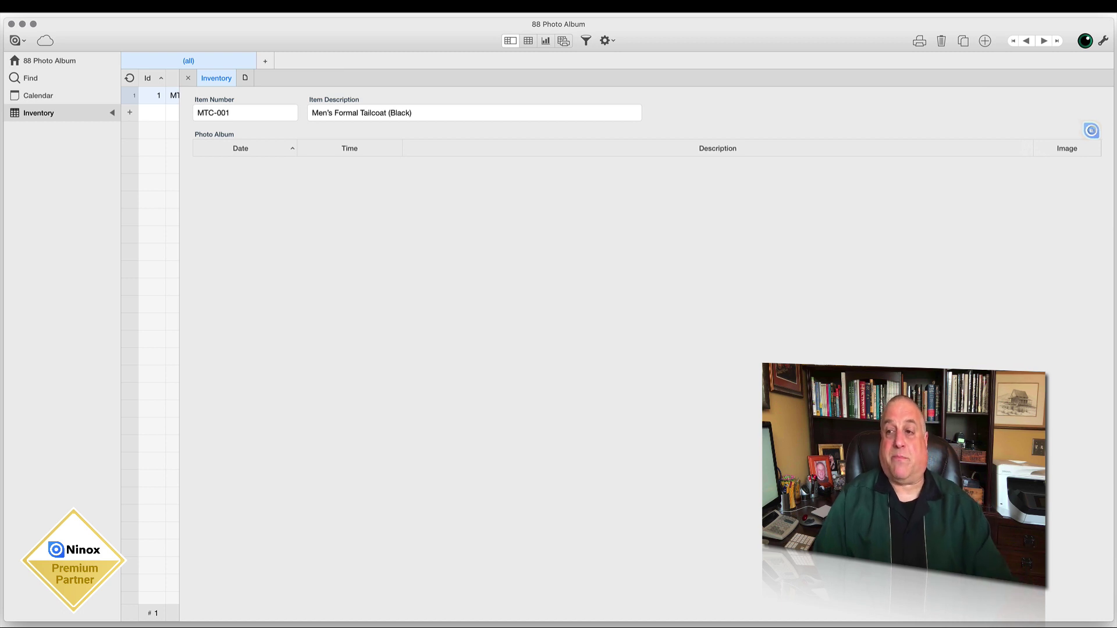
Create a Photo Album record for the item and reshape its form's Image field to half the width and about double the height.
click(1092, 130)
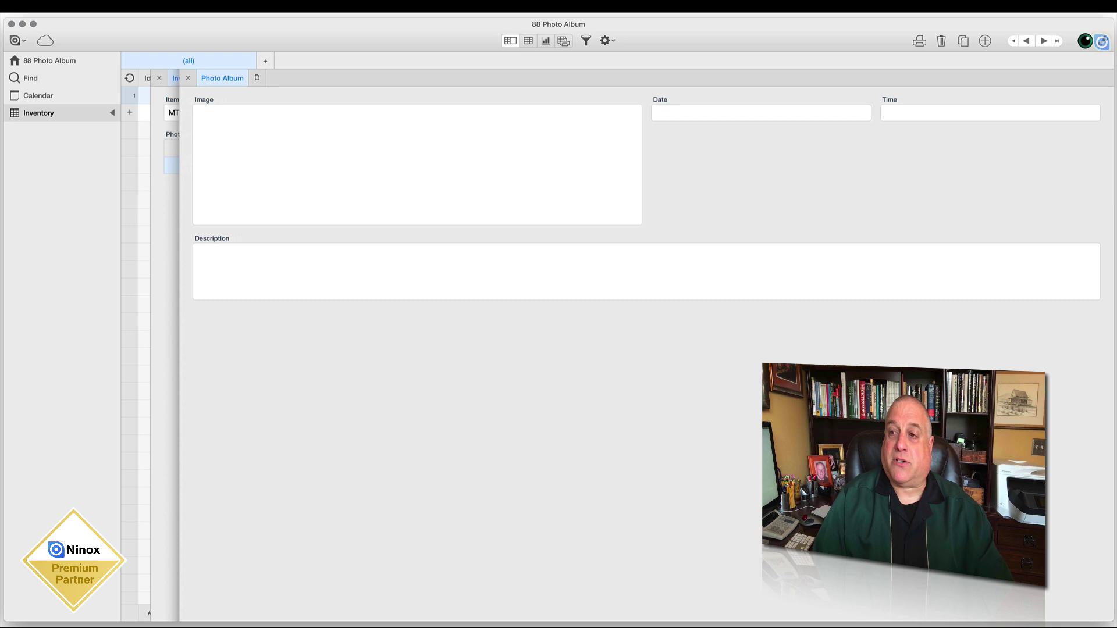
click(1101, 41)
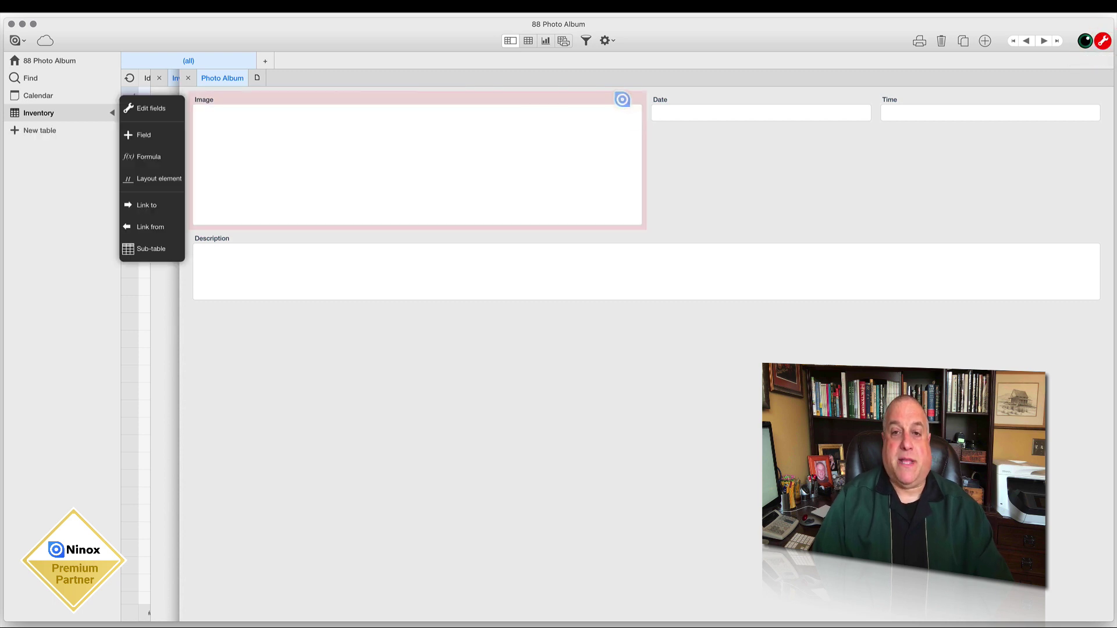
click(623, 100)
drag(622, 161, 417, 180)
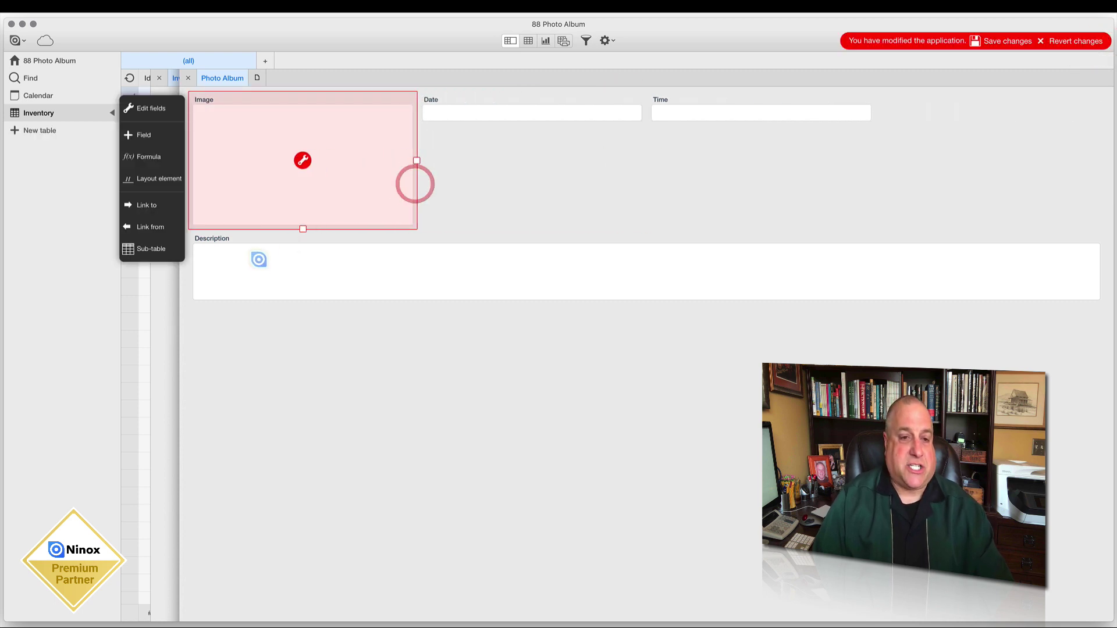
drag(302, 227, 297, 349)
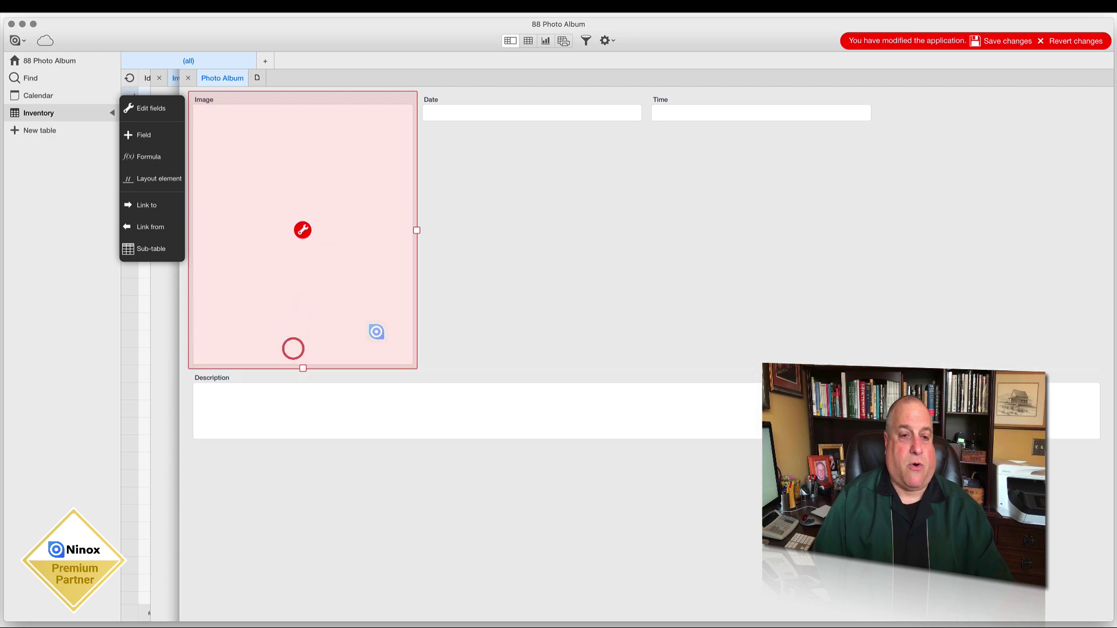
Narrow the Photo Album form's Date and Time fields to about half their width, keeping them side by side.
click(453, 97)
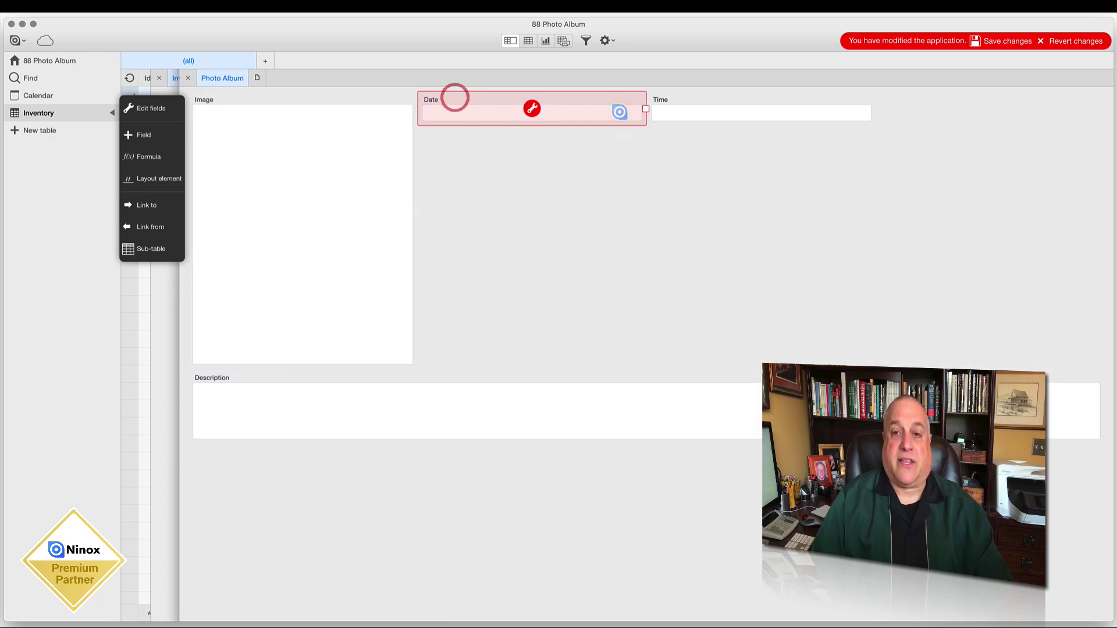
drag(643, 110, 491, 110)
click(563, 105)
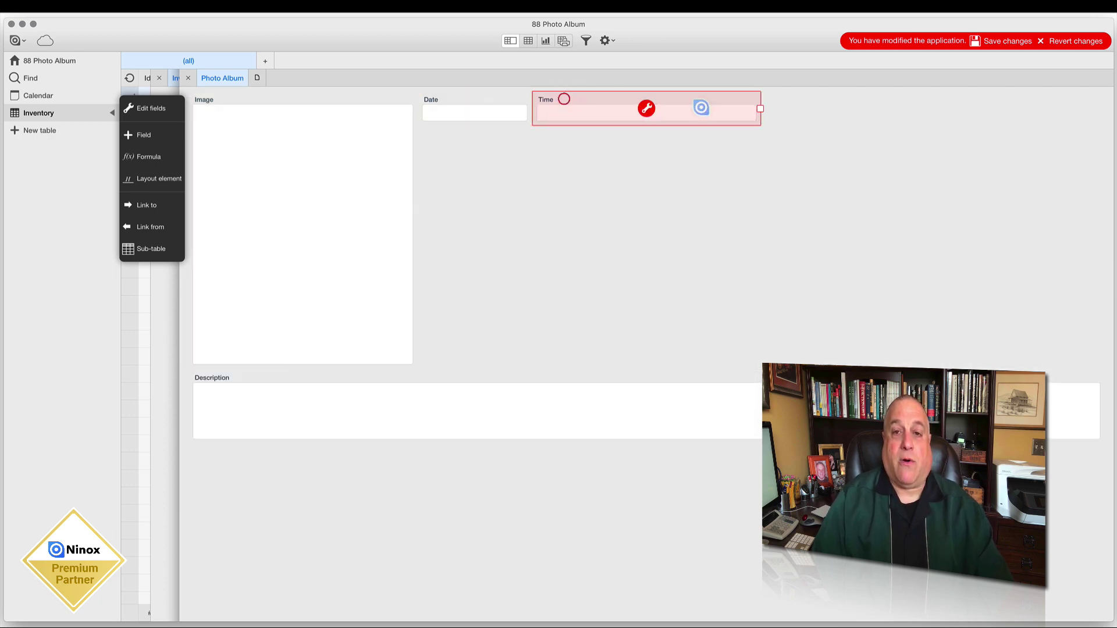
drag(759, 108, 641, 108)
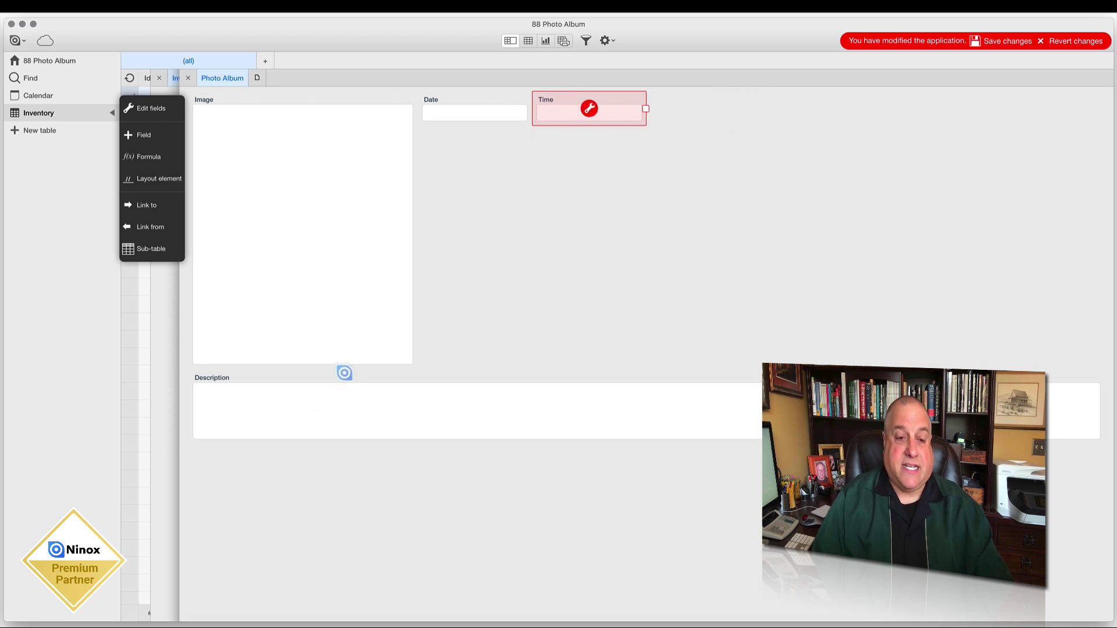
Fit the Description field beside the Image field under Date and Time, stretch it to the image's lower edge, and save the form changes.
click(343, 375)
drag(1099, 406, 1104, 164)
drag(761, 199, 743, 365)
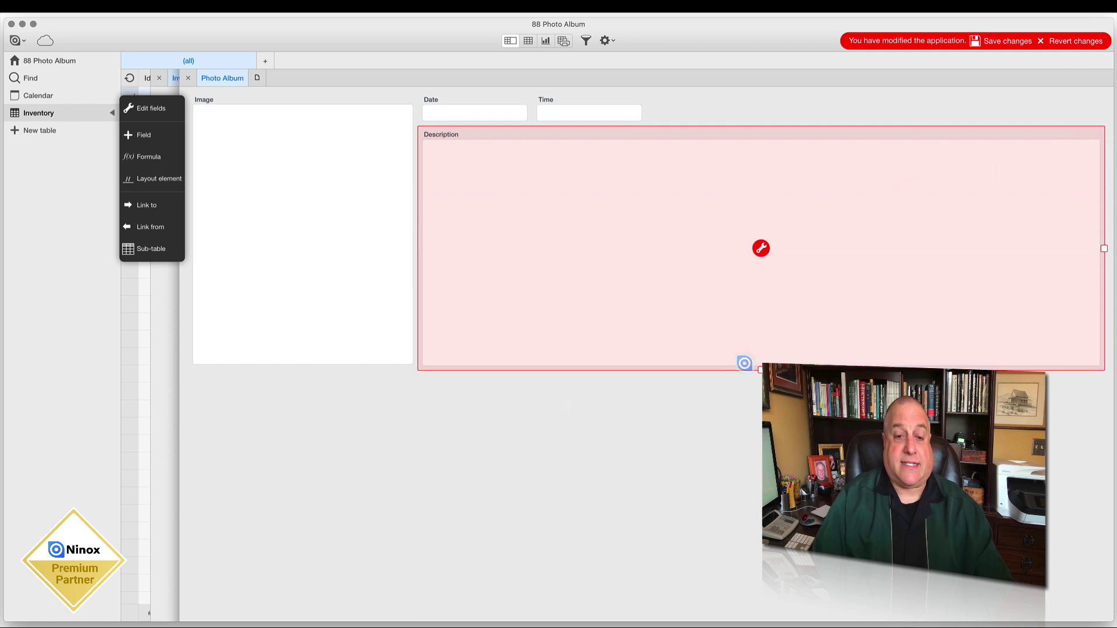
click(1006, 41)
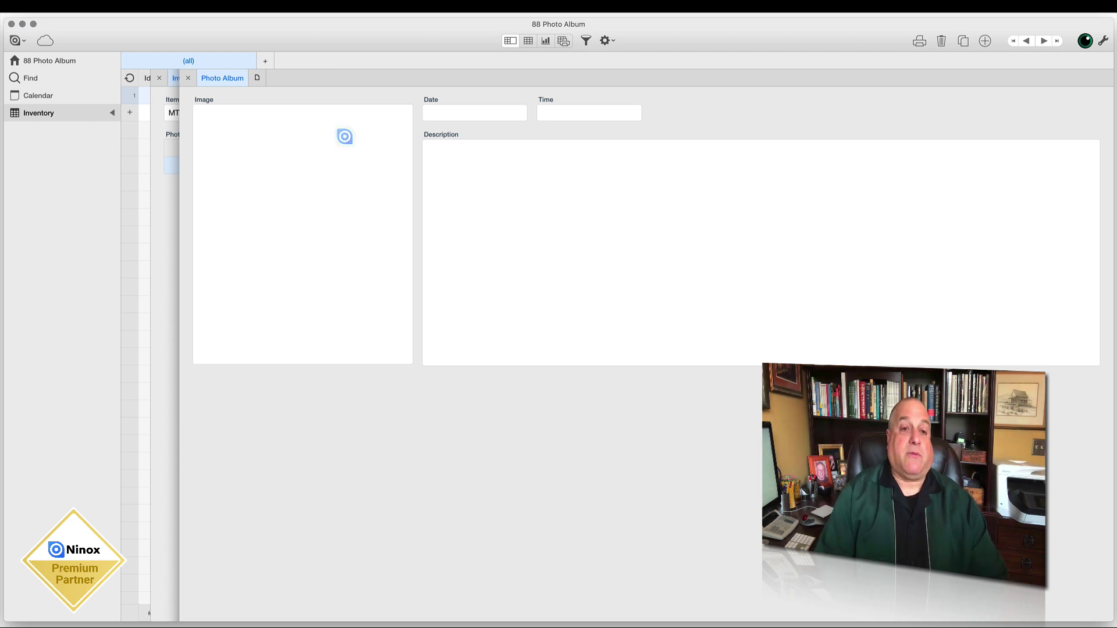
Fill the Photo Album record with the image Tails01.jpg from the Desktop, the date Sep 9, 2019 and the current time.
click(344, 136)
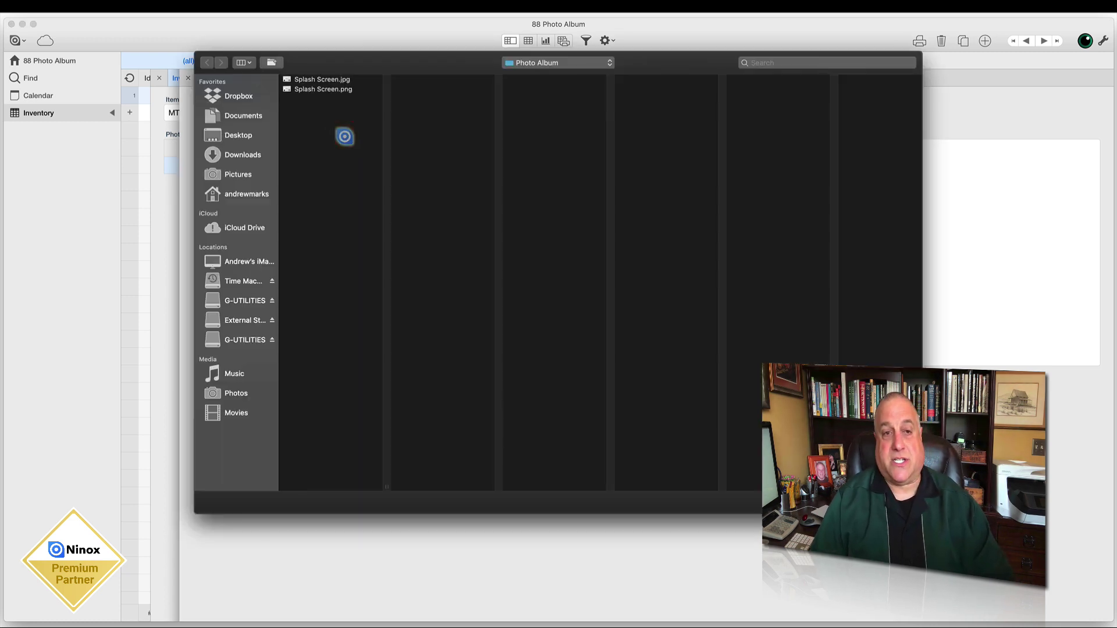
click(238, 134)
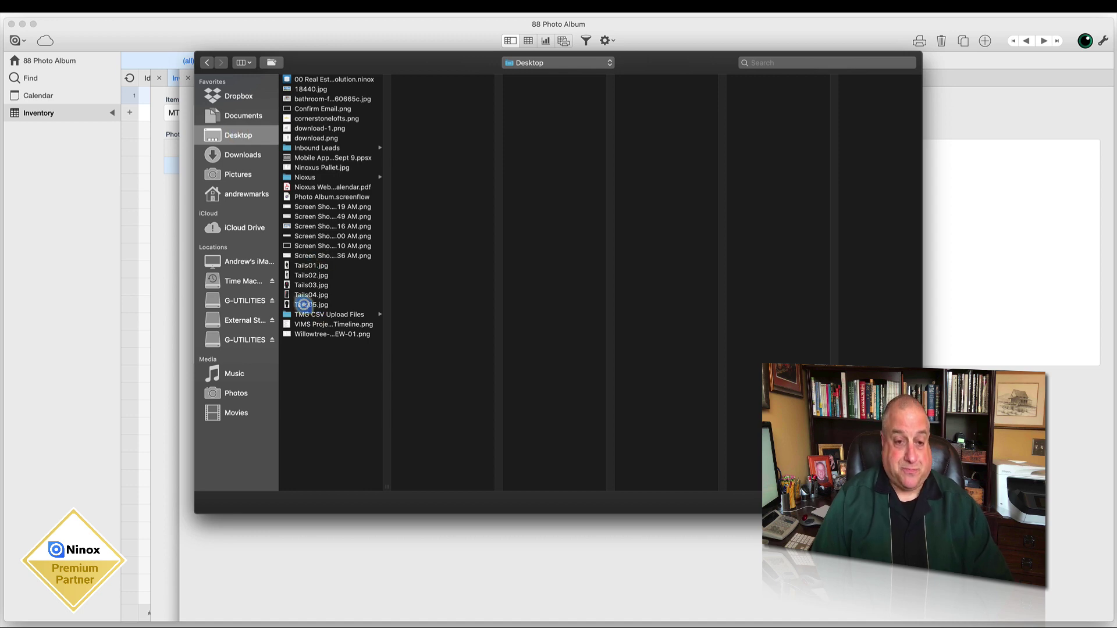
click(303, 266)
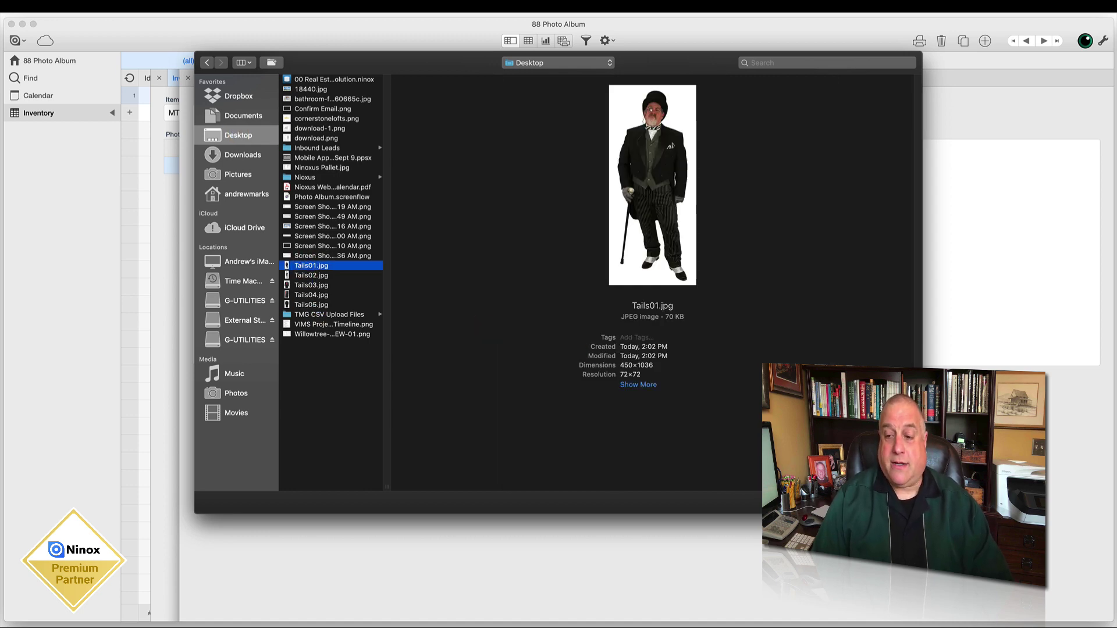
key(Return)
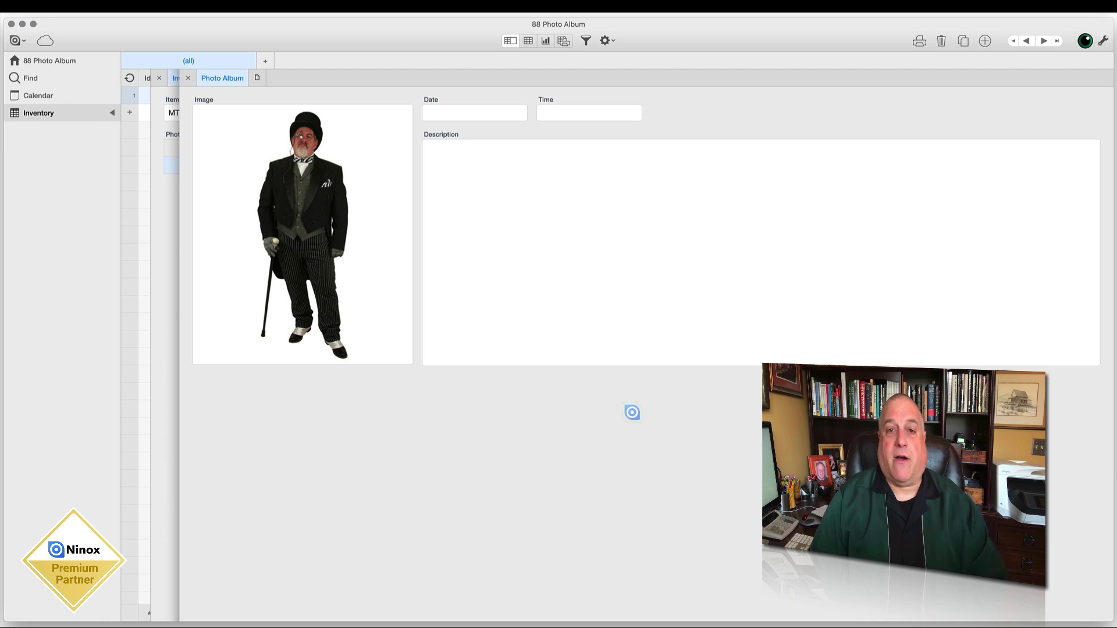
click(456, 110)
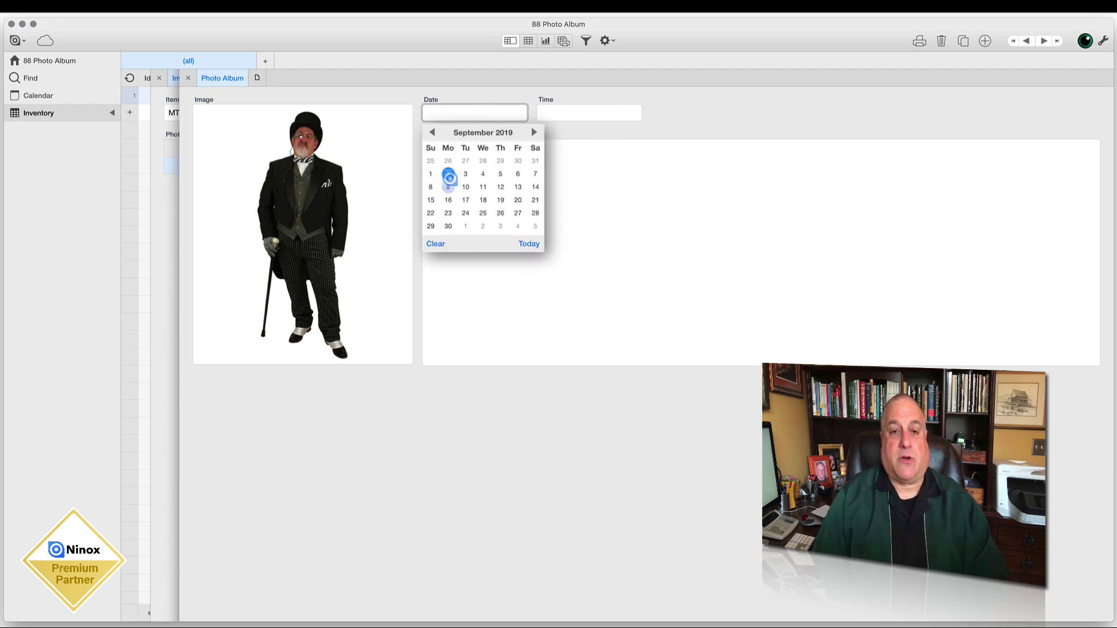
click(448, 181)
click(550, 110)
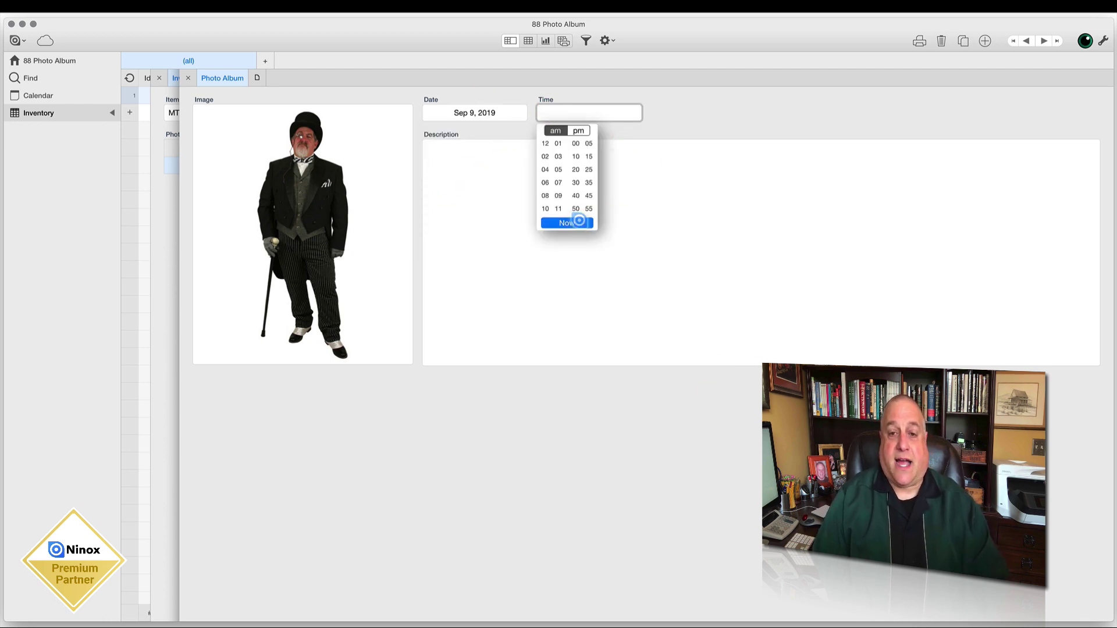
click(576, 222)
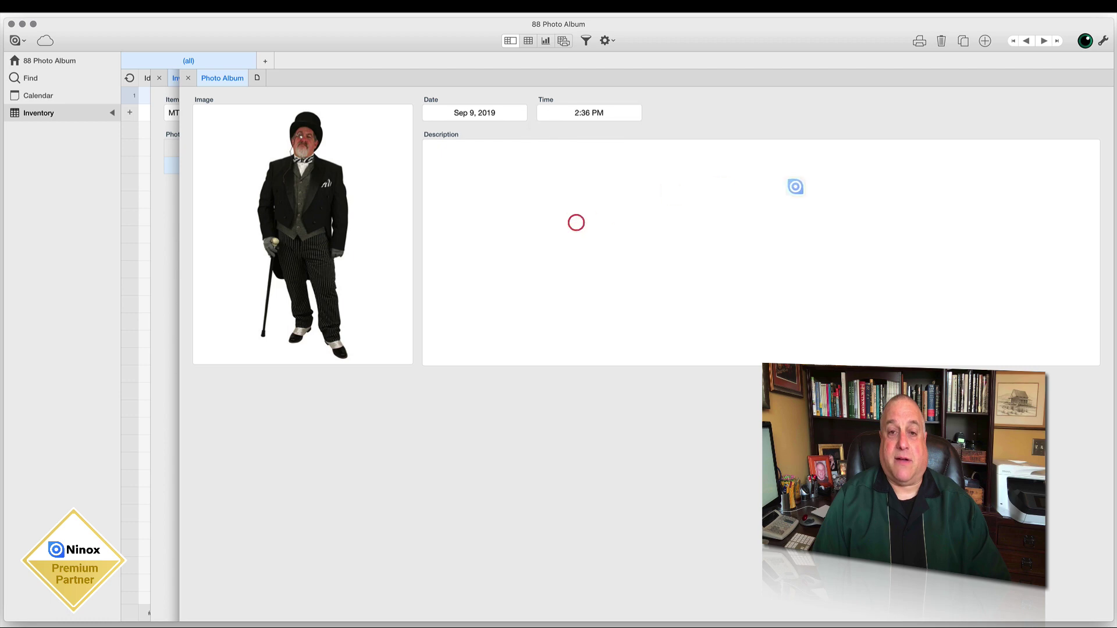
Add a second Photo Album record with the image Tails02.jpg, today's date and the current time.
click(984, 41)
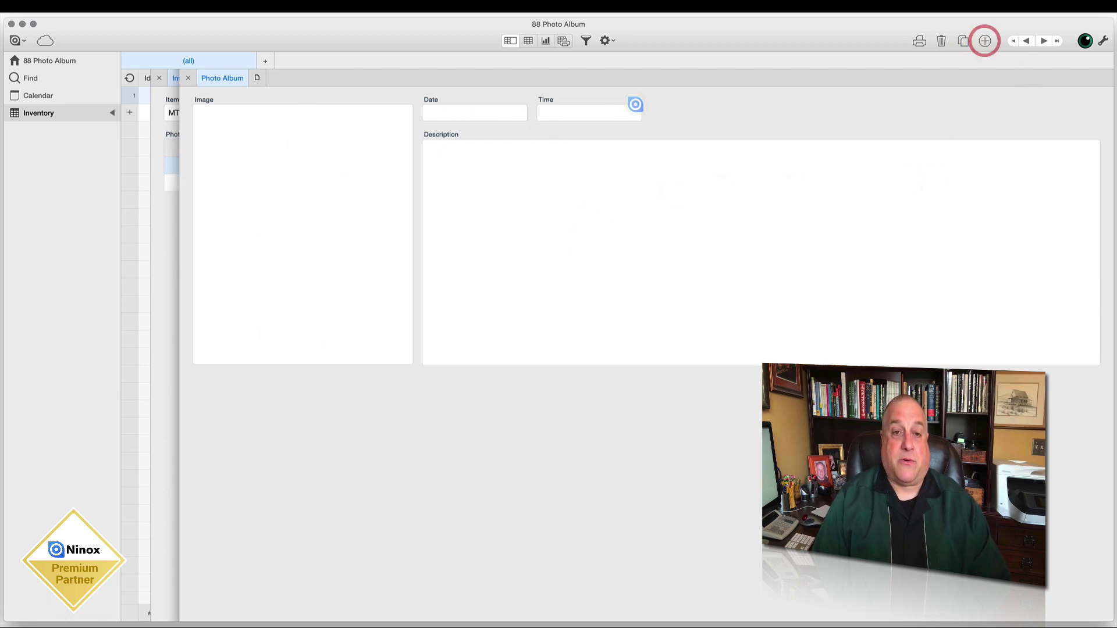
click(314, 123)
click(315, 277)
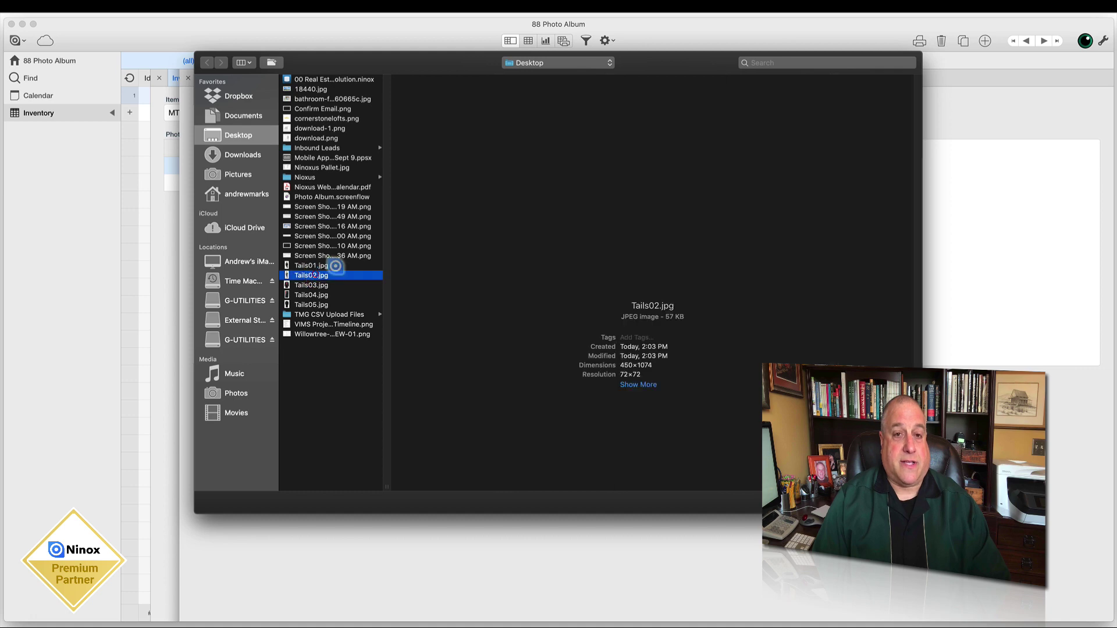
key(Return)
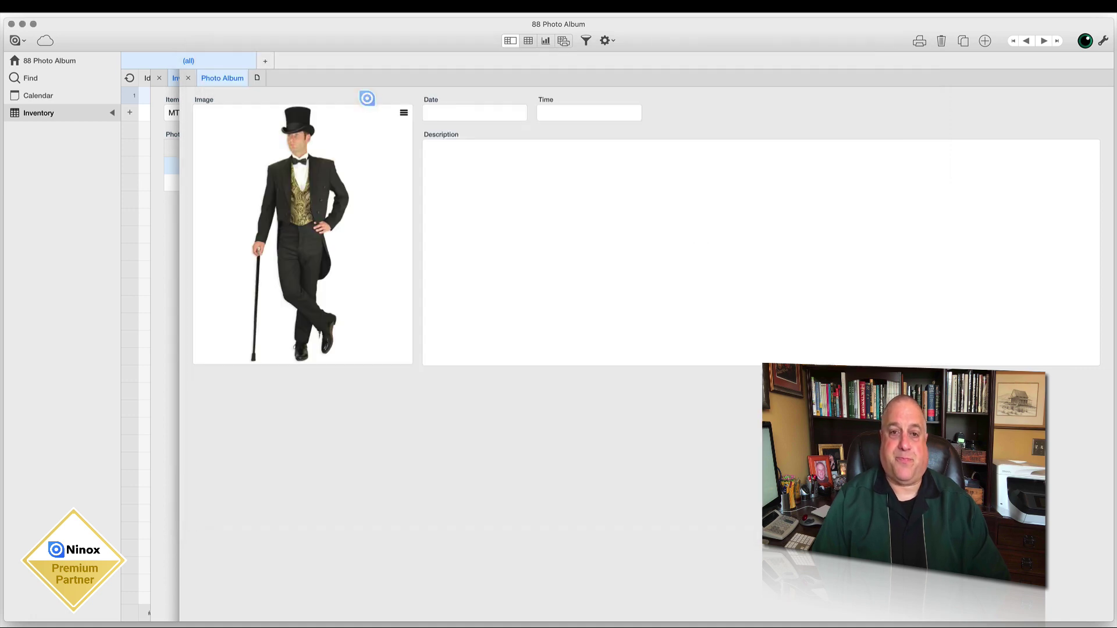
click(444, 110)
click(525, 243)
click(559, 110)
click(590, 220)
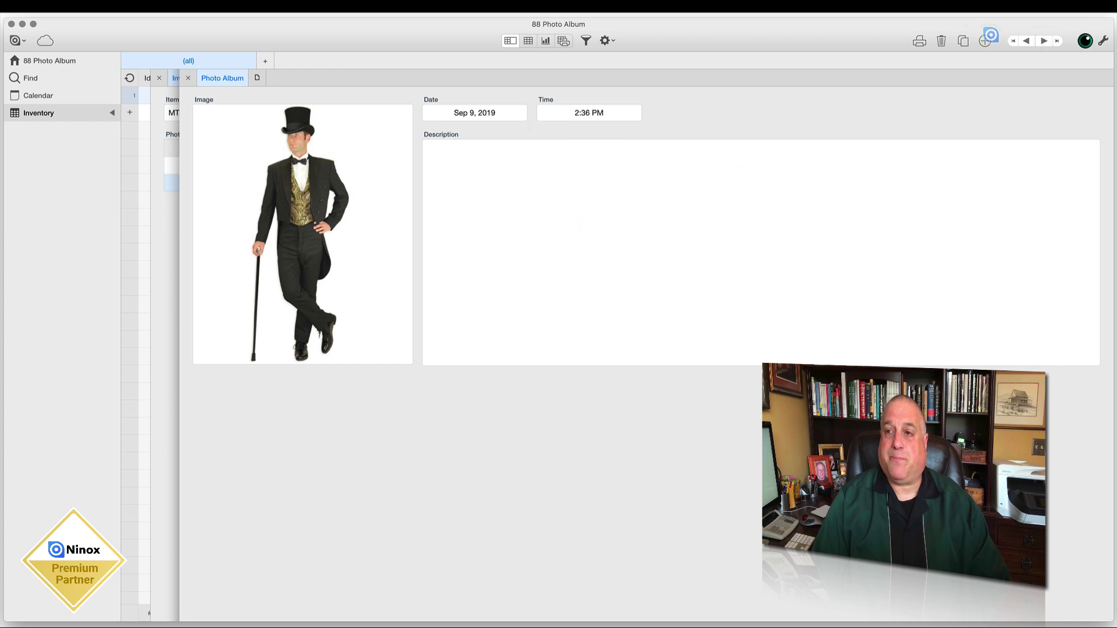
Add a third Photo Album record with the image Tails03.jpg, today's date and the current time.
click(982, 38)
click(319, 159)
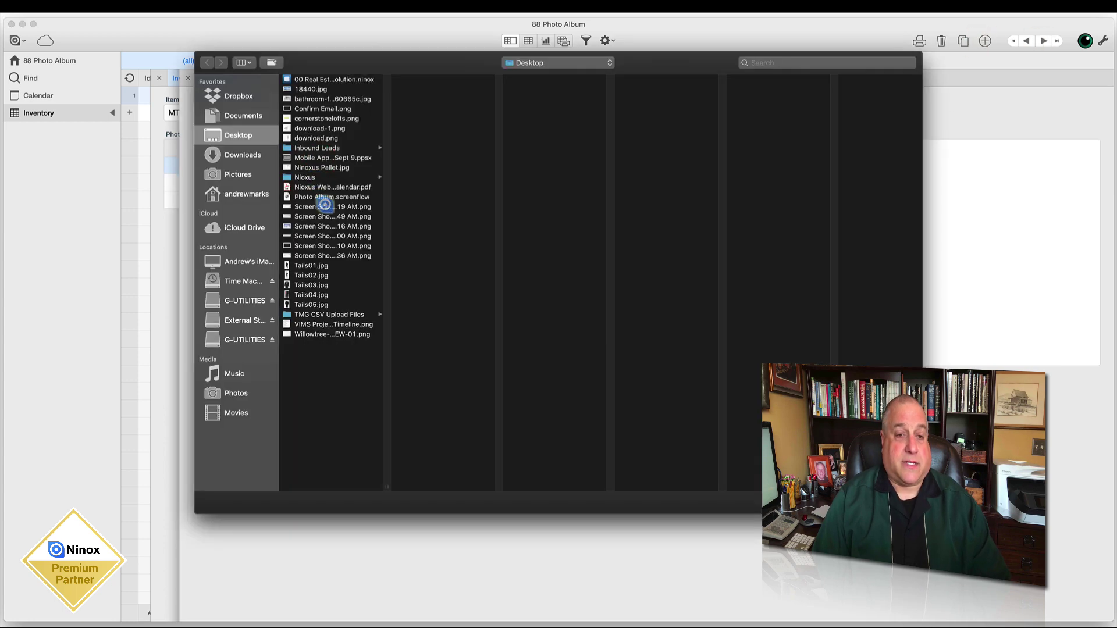
click(311, 285)
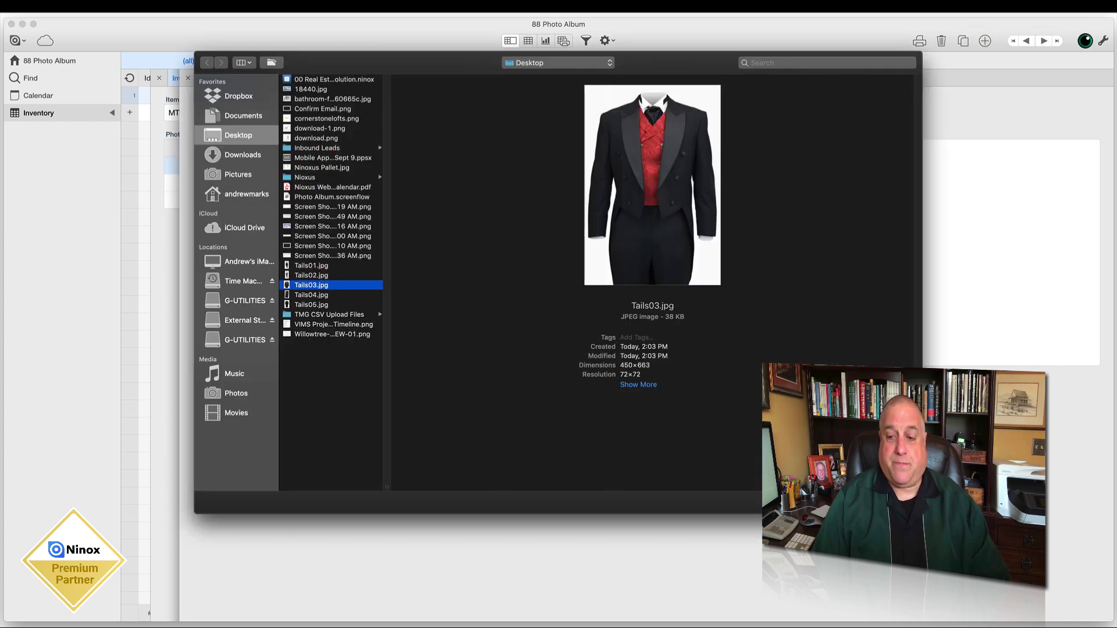
key(Return)
click(452, 110)
click(528, 241)
click(578, 108)
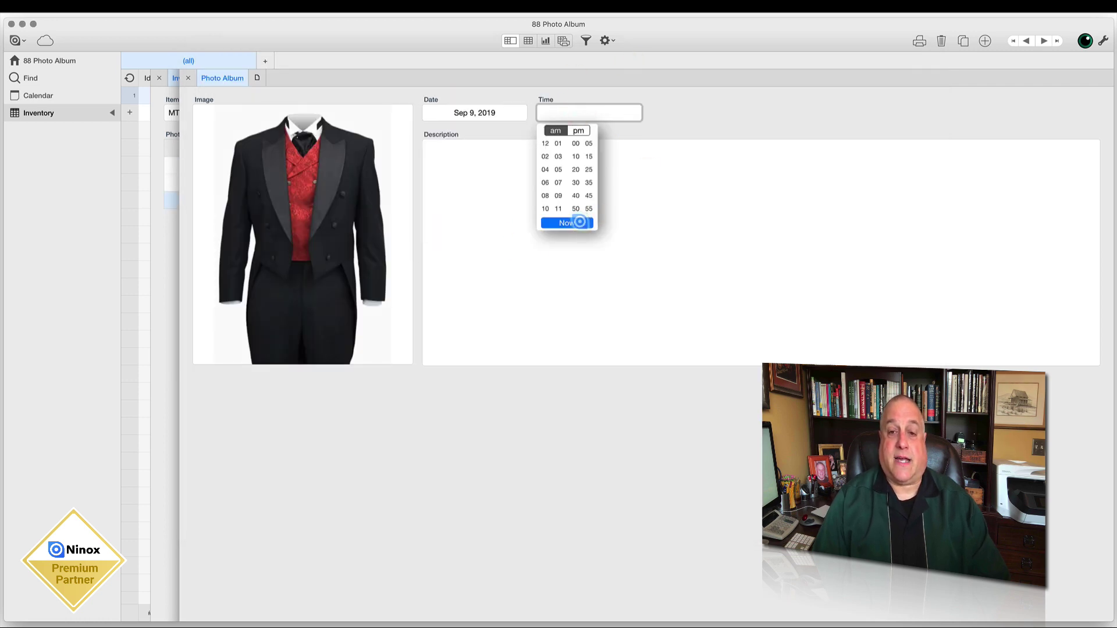
click(581, 221)
Add a fourth Photo Album record with the image Tails04.jpg, today's date and the current time.
click(984, 41)
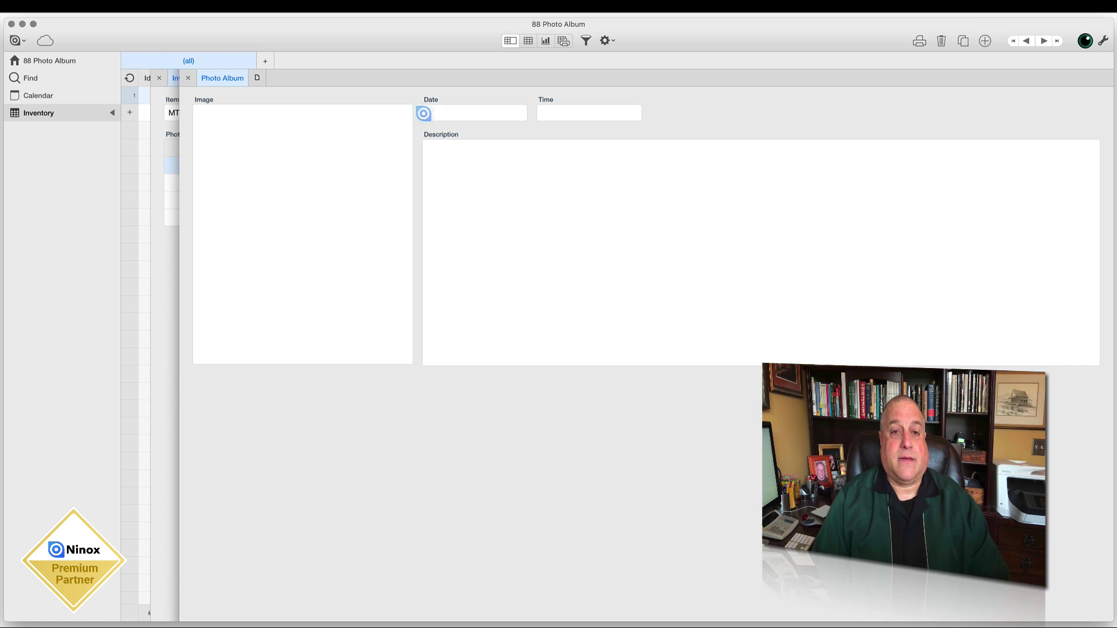
click(314, 151)
click(309, 295)
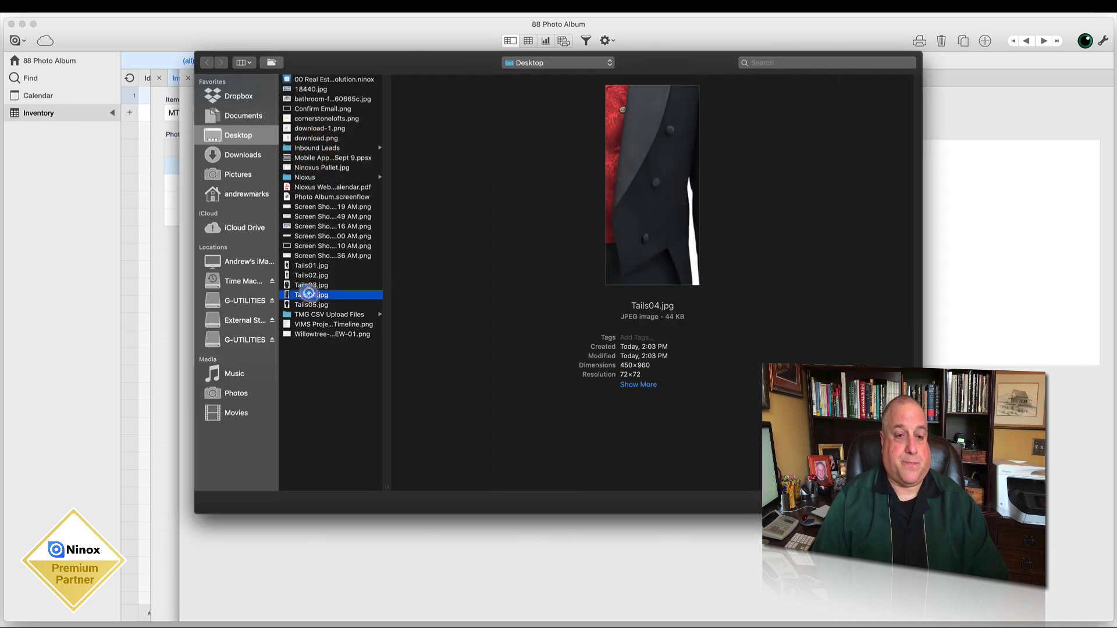
key(Return)
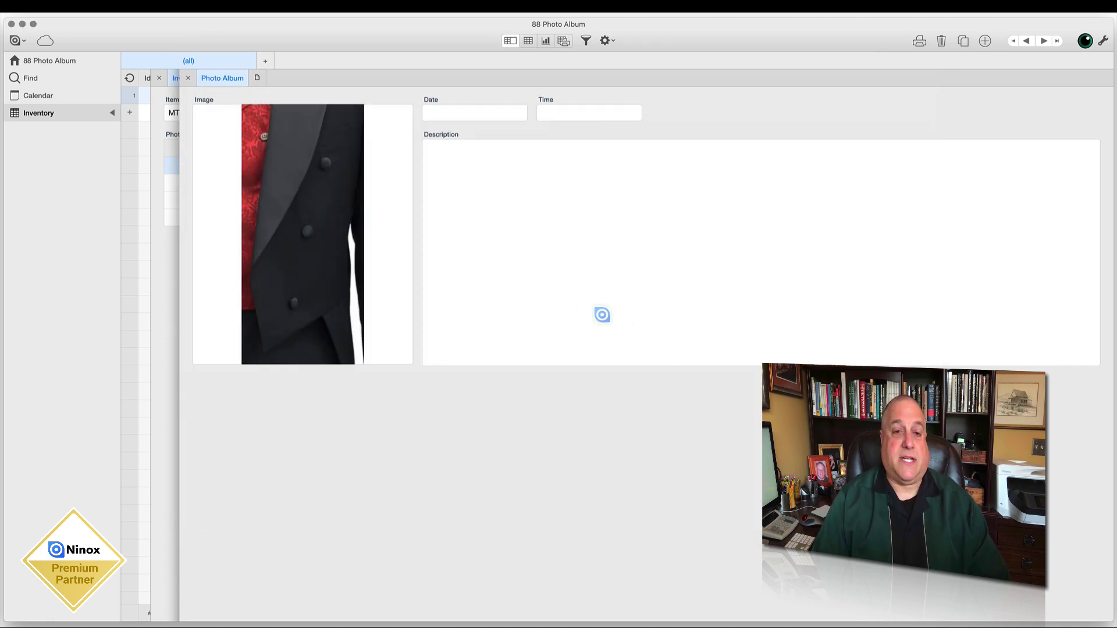
click(455, 114)
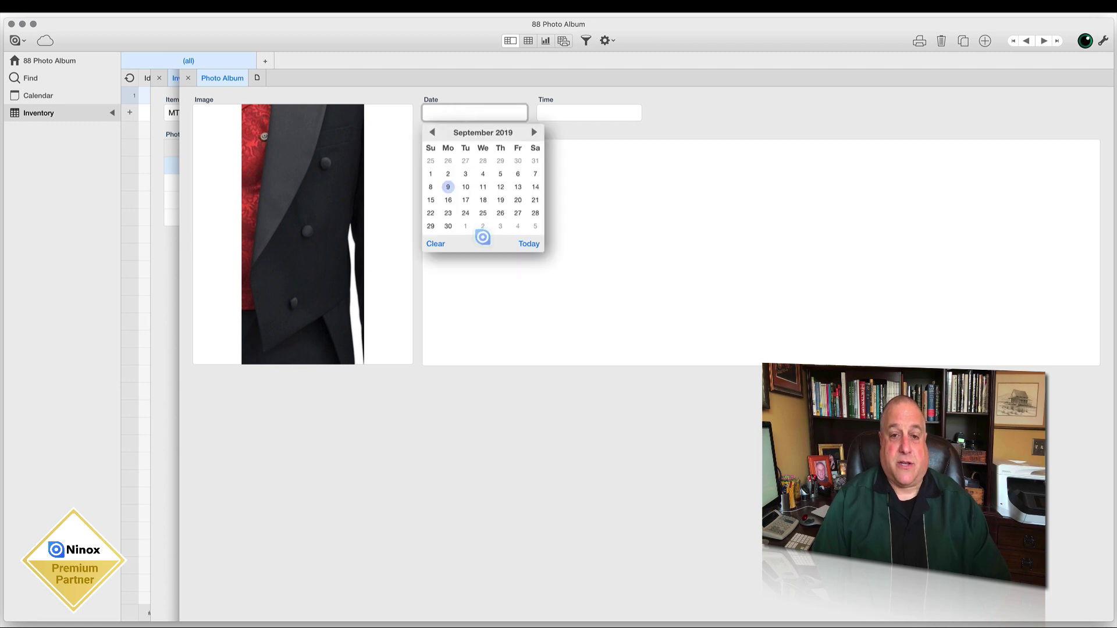
click(529, 244)
click(574, 113)
click(566, 223)
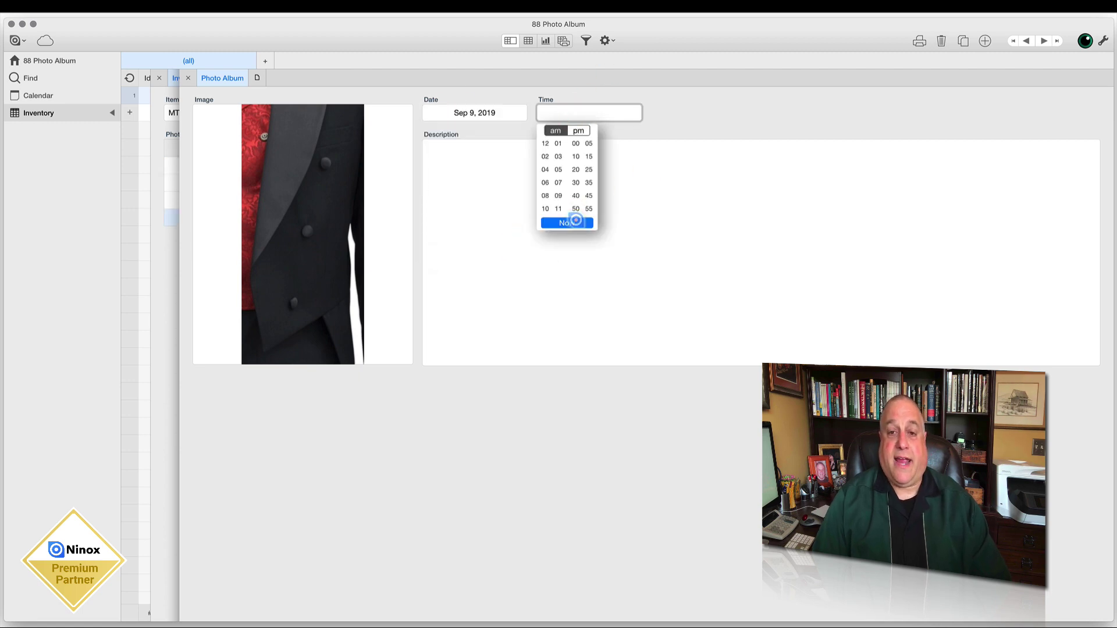
Add a fifth Photo Album record with Tails05.jpg, the date Sep 9, 2019 and the current time, and return to the Inventory record.
click(983, 41)
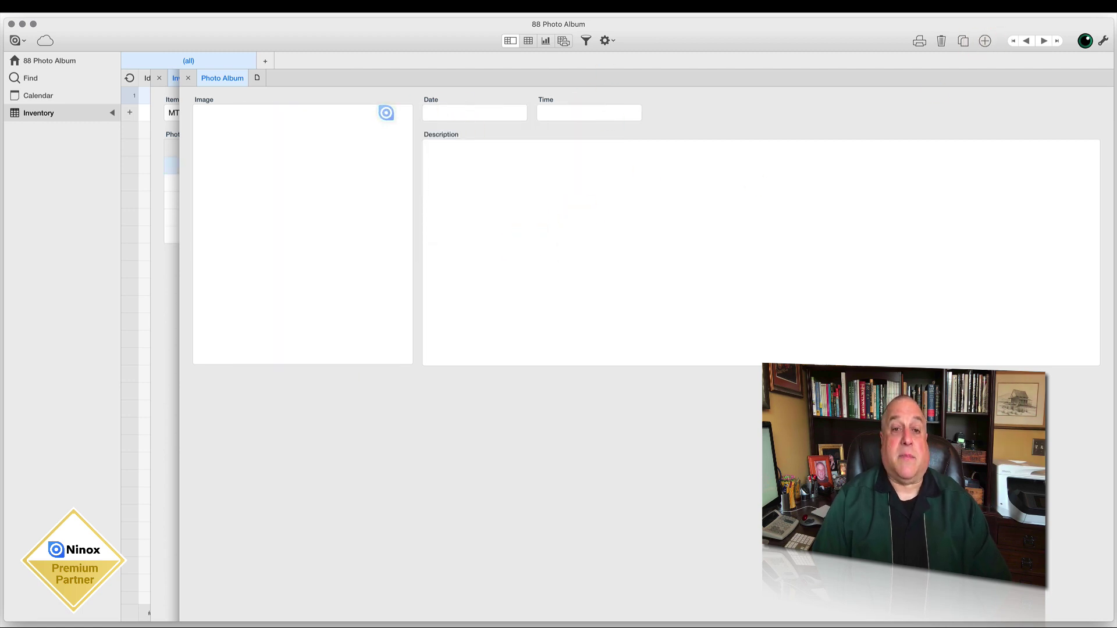
click(336, 137)
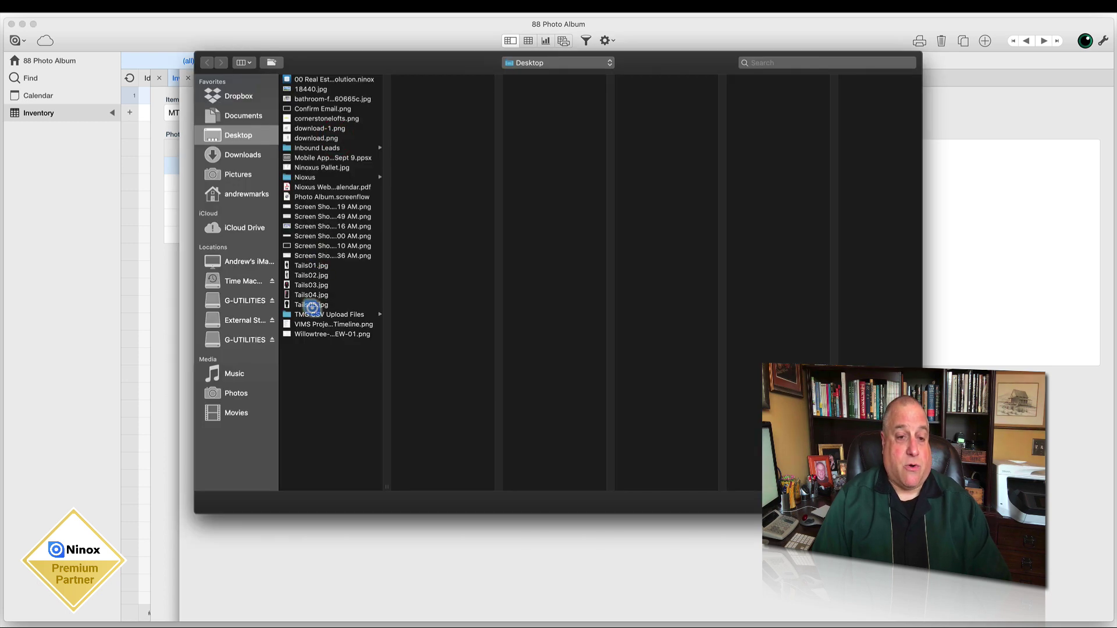
click(313, 304)
key(Return)
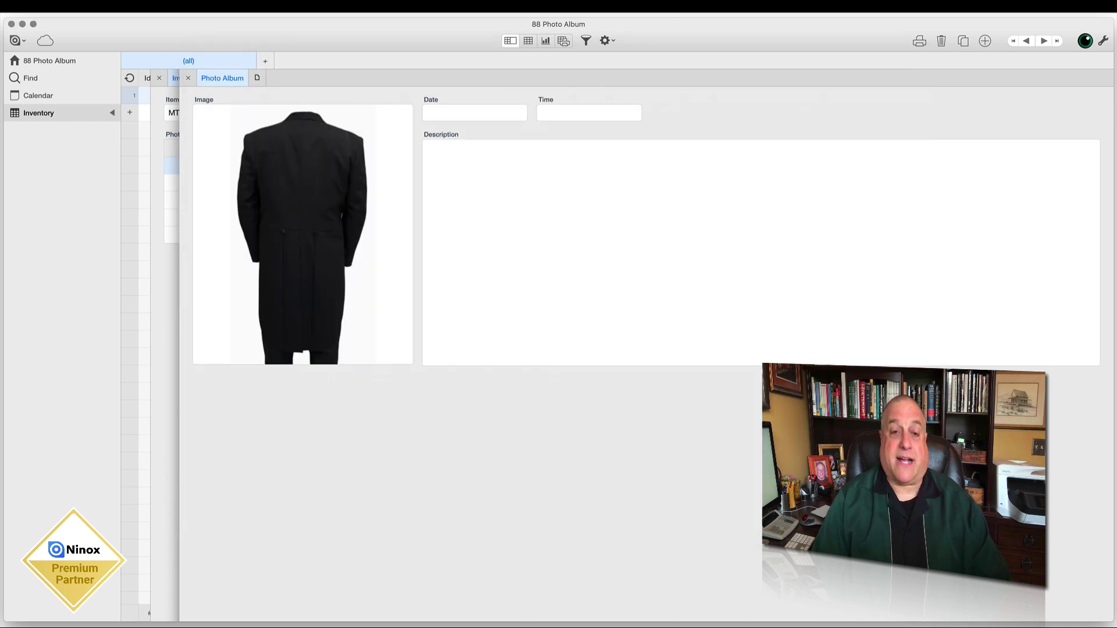
click(456, 112)
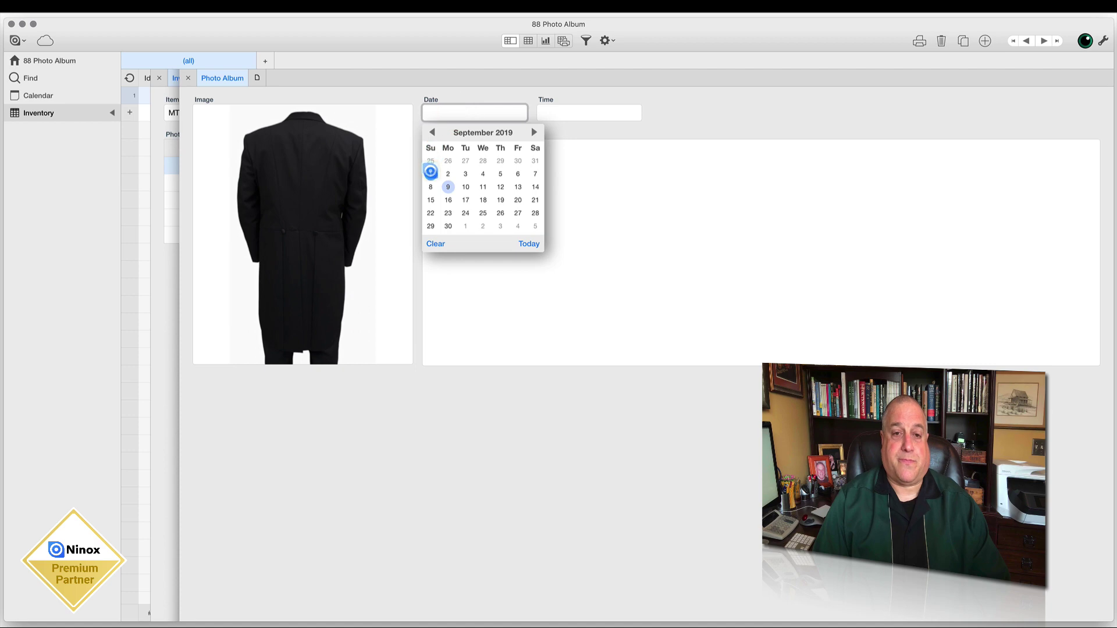
click(448, 186)
click(575, 116)
click(576, 223)
click(195, 76)
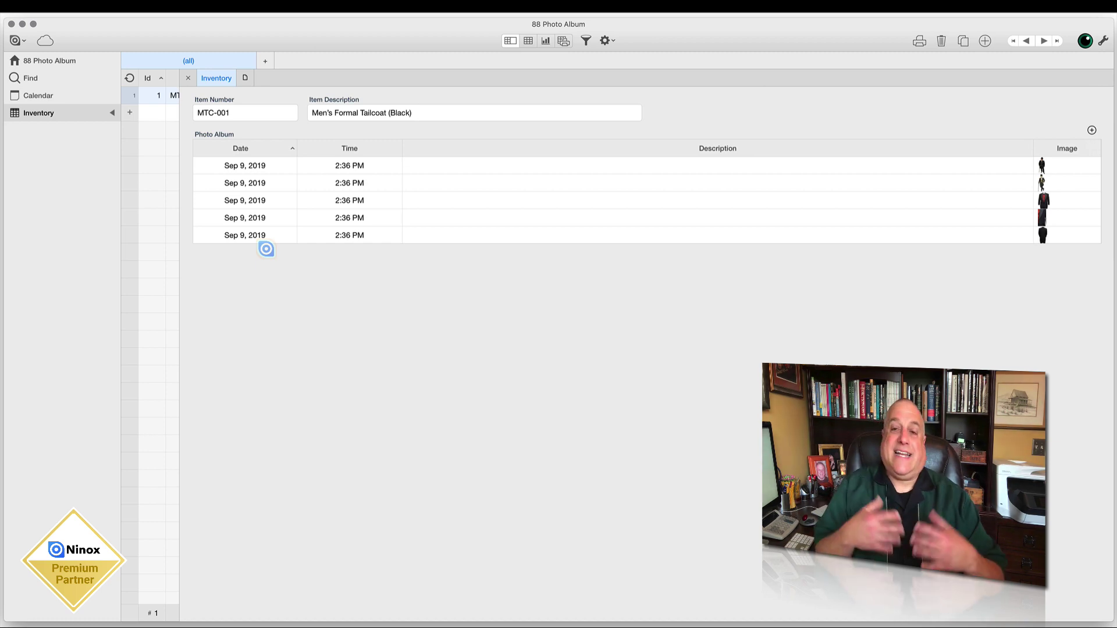
Enter the description "Men's Victorian Tailcoat (Size XXL)" in the first Photo Album record and go to the second record.
click(440, 165)
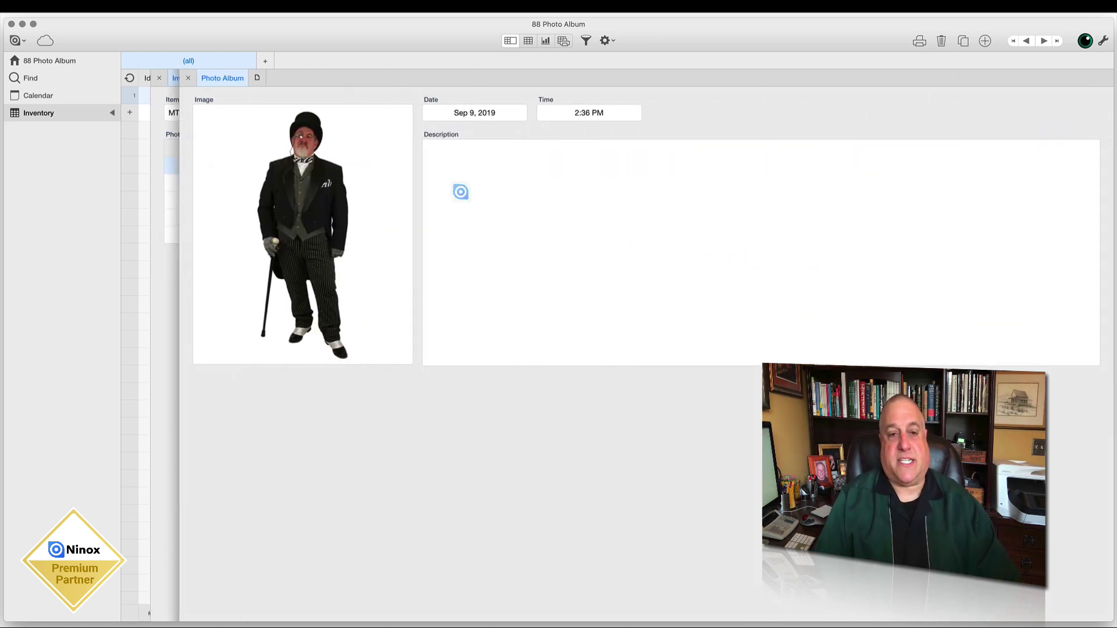
click(505, 194)
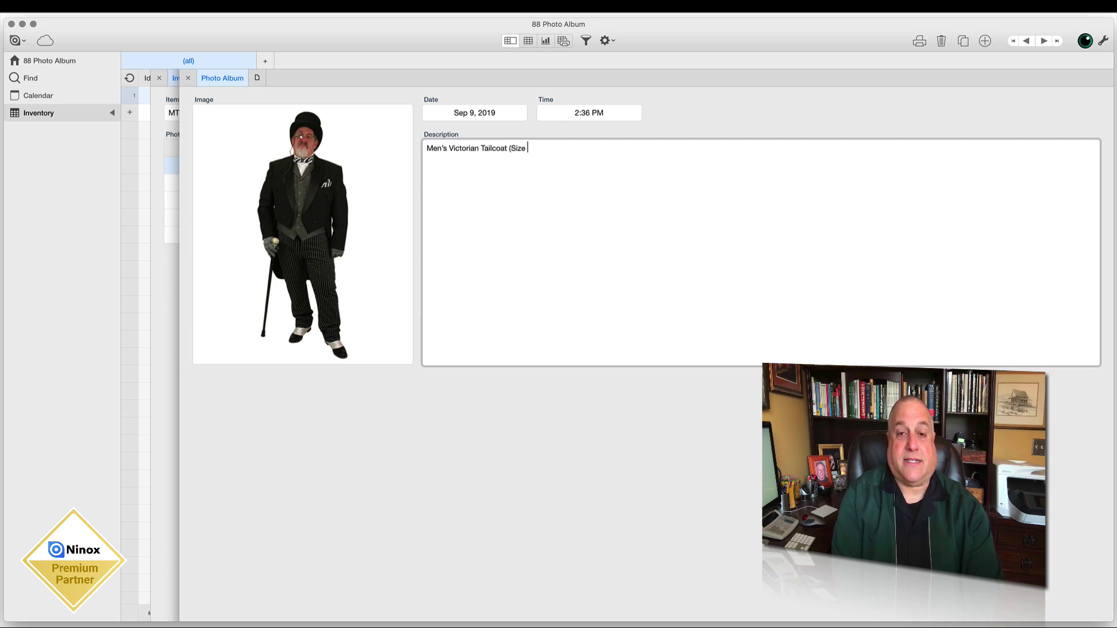
click(1027, 39)
click(1042, 40)
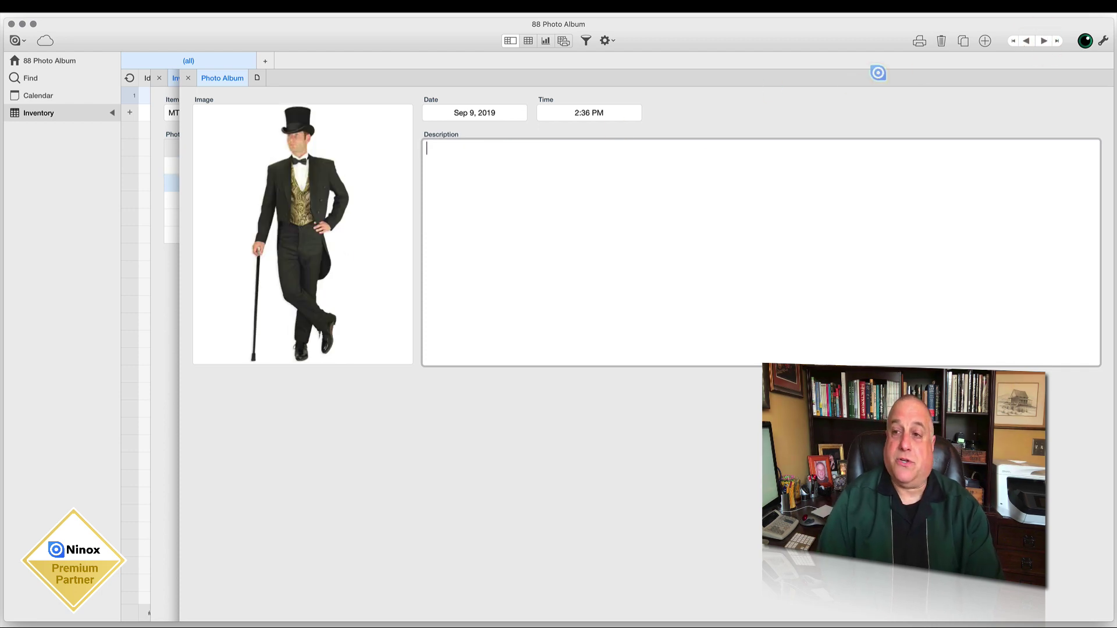
Copy the first photo's description into the second Photo Album record and change its size to M.
click(1026, 41)
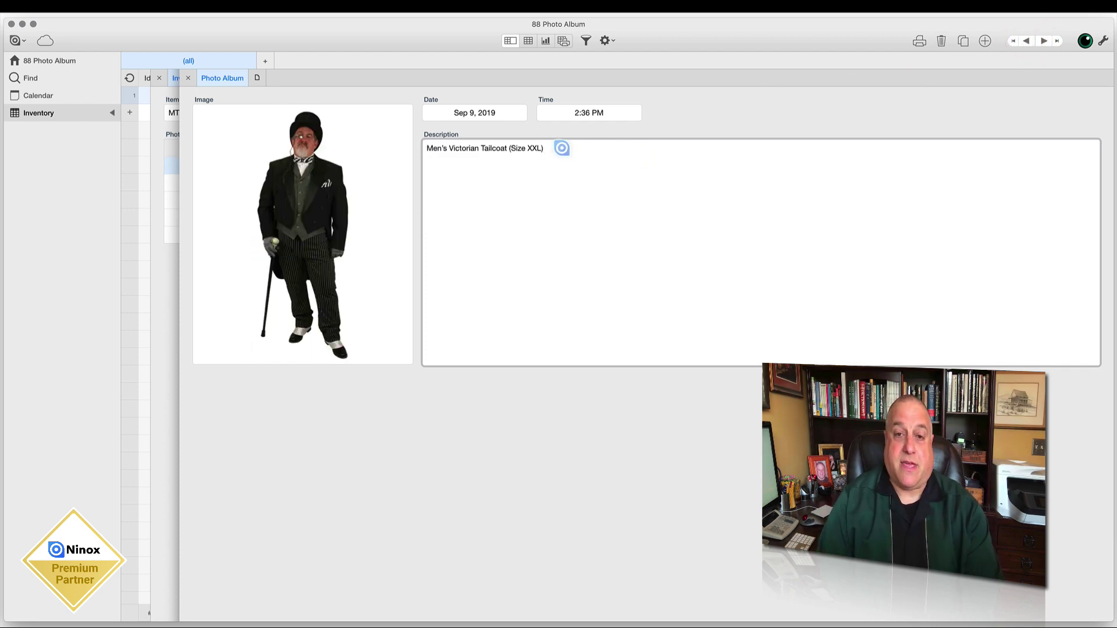
drag(561, 147, 414, 141)
key(super+c)
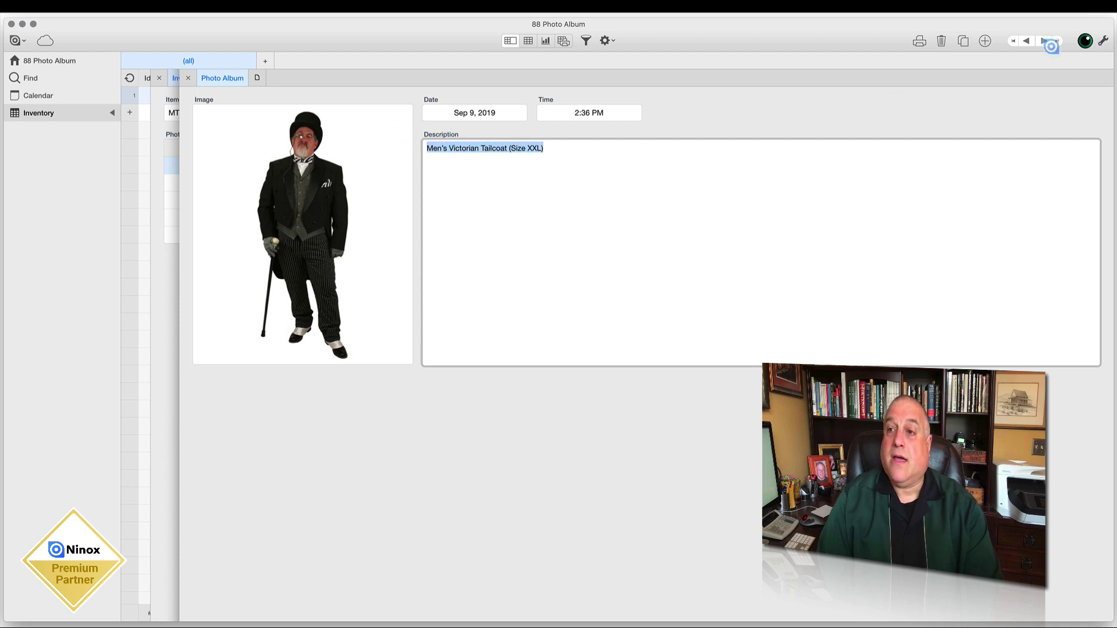
click(1042, 40)
click(636, 197)
key(super+v)
click(528, 149)
click(539, 147)
double_click(538, 147)
text(M)
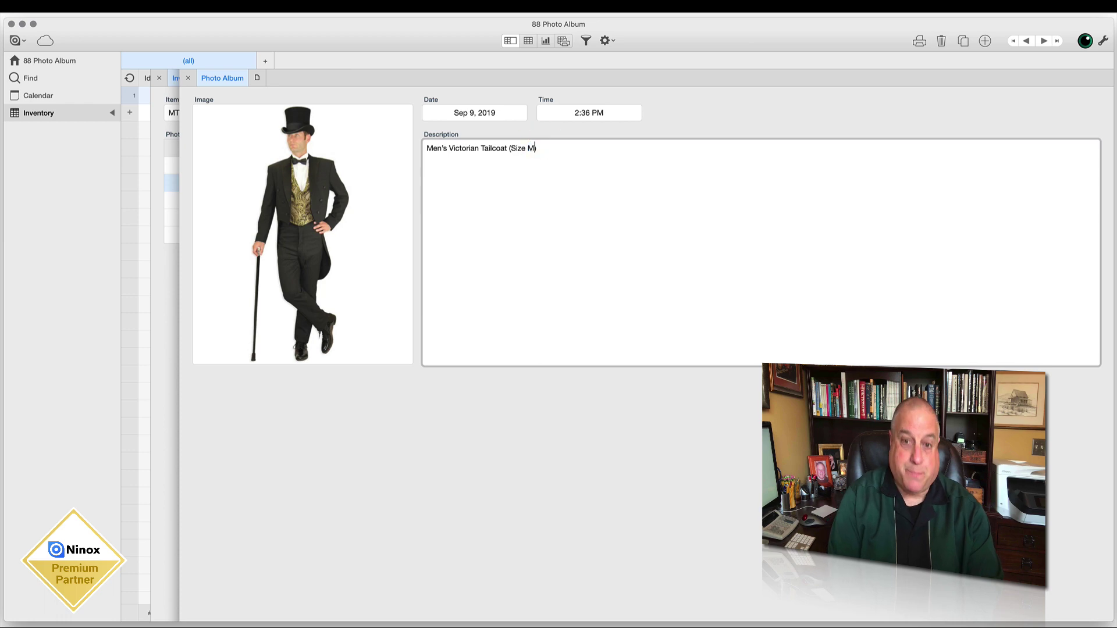
Add "shown with Gold paisley vest" to the end of the second Photo Album record's description.
click(550, 148)
text(shown with Gold paisley vest)
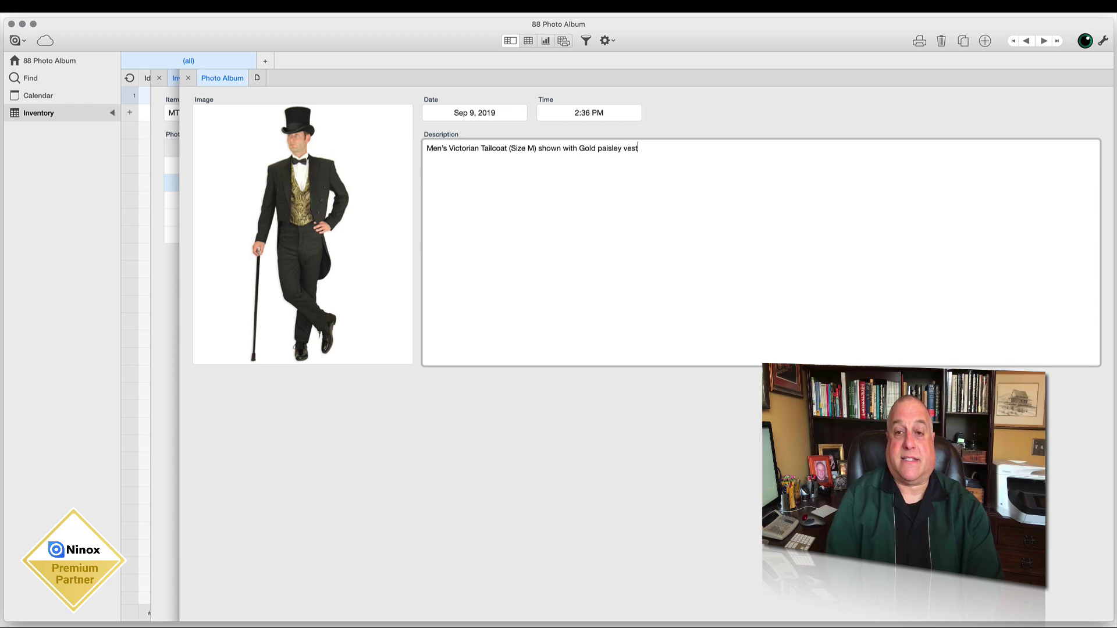
Describe the third to fifth photos as "With Double Breasted Red Silk Vest", "Close up Detail" and "Rear view", and return to the Inventory record.
click(1044, 40)
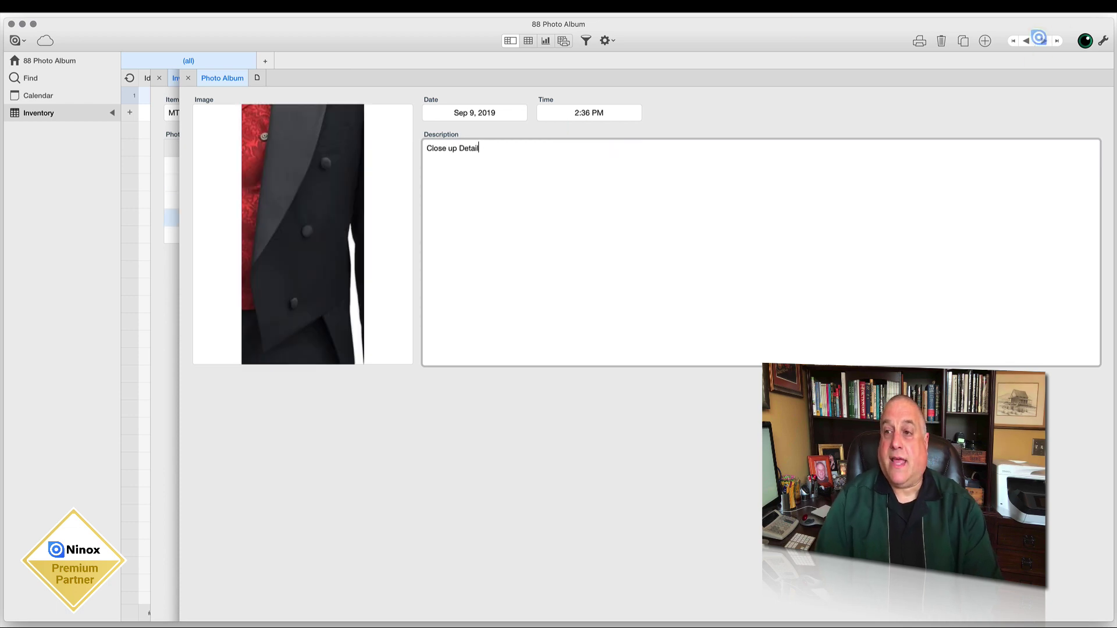
click(1044, 41)
click(574, 163)
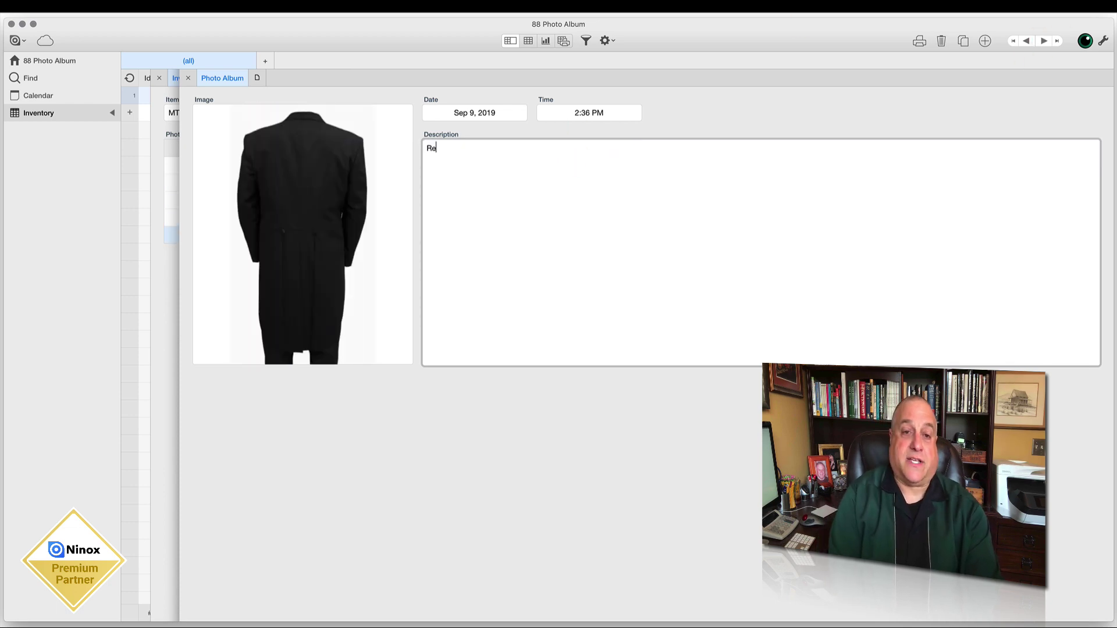
text(Rear veew)
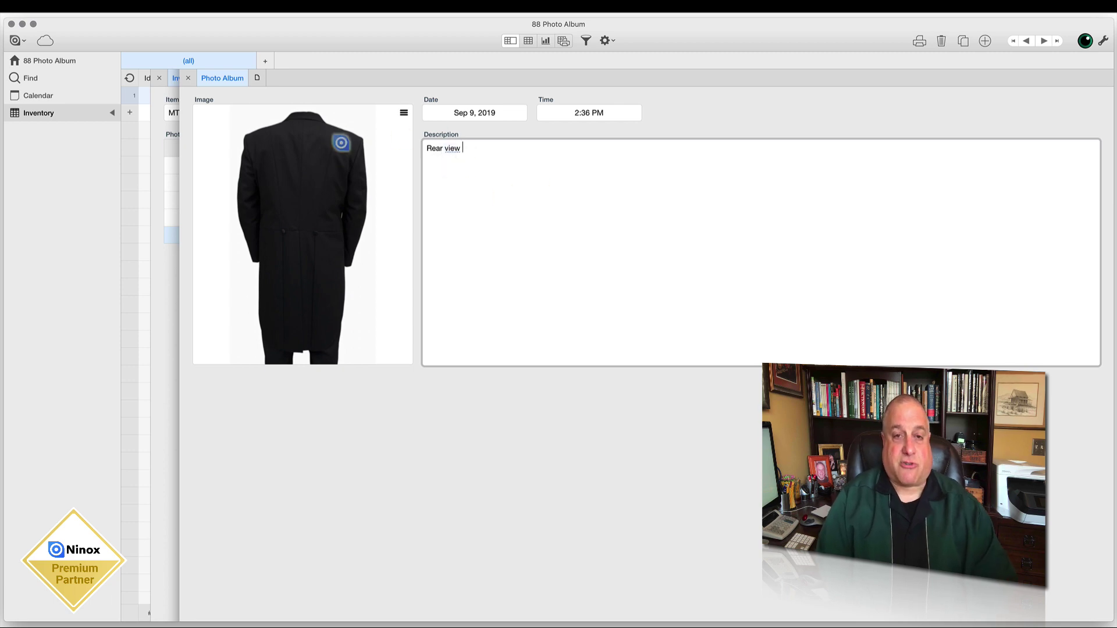
click(188, 78)
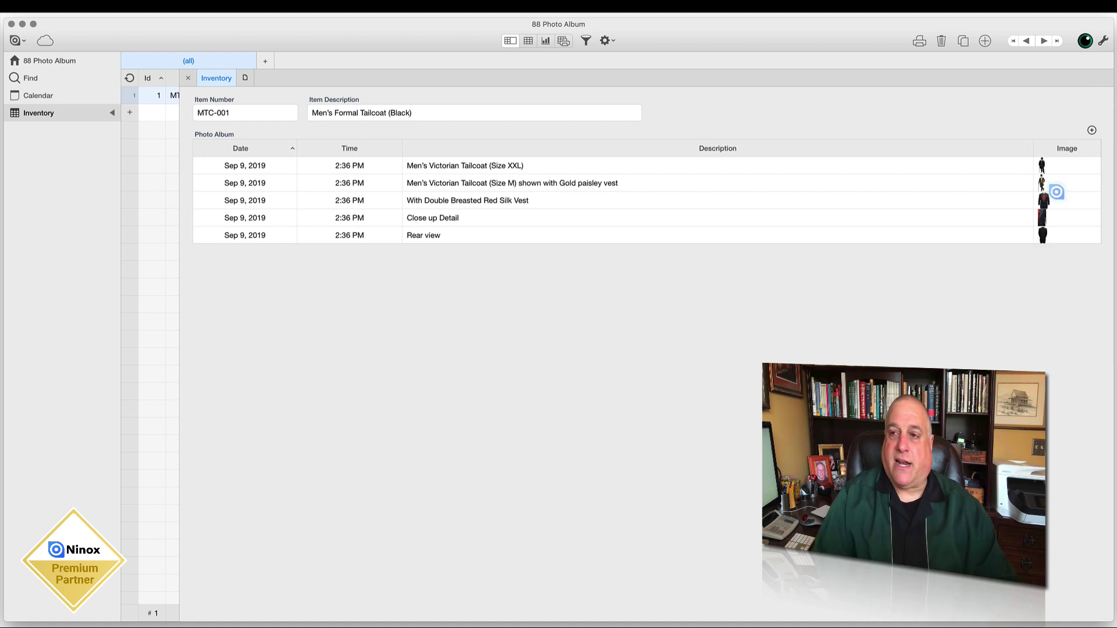
Create a second Inventory record with item number ABC-123 and description "Men's Top Hat".
click(983, 41)
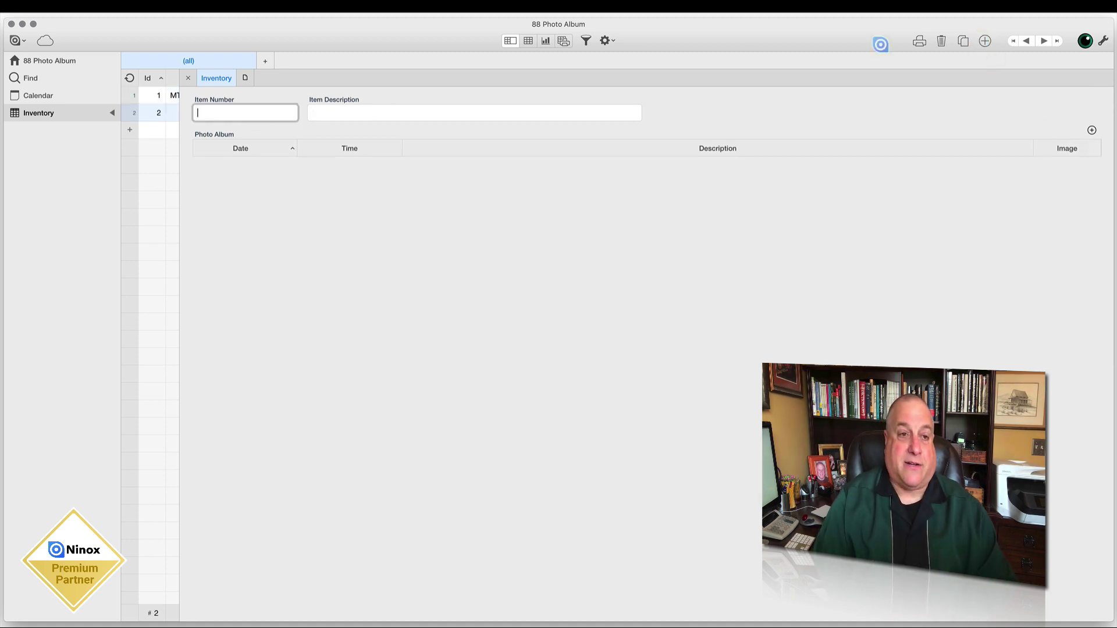
text(ABC-123)
key(Tab)
text(me)
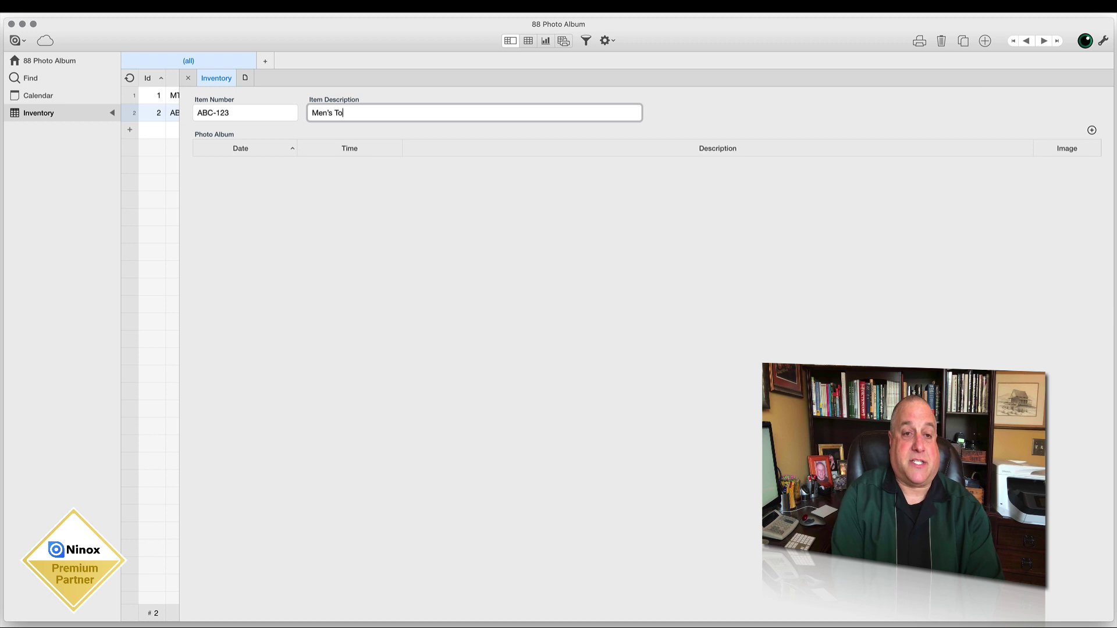
key(BackSpace)
key(BackSpace)
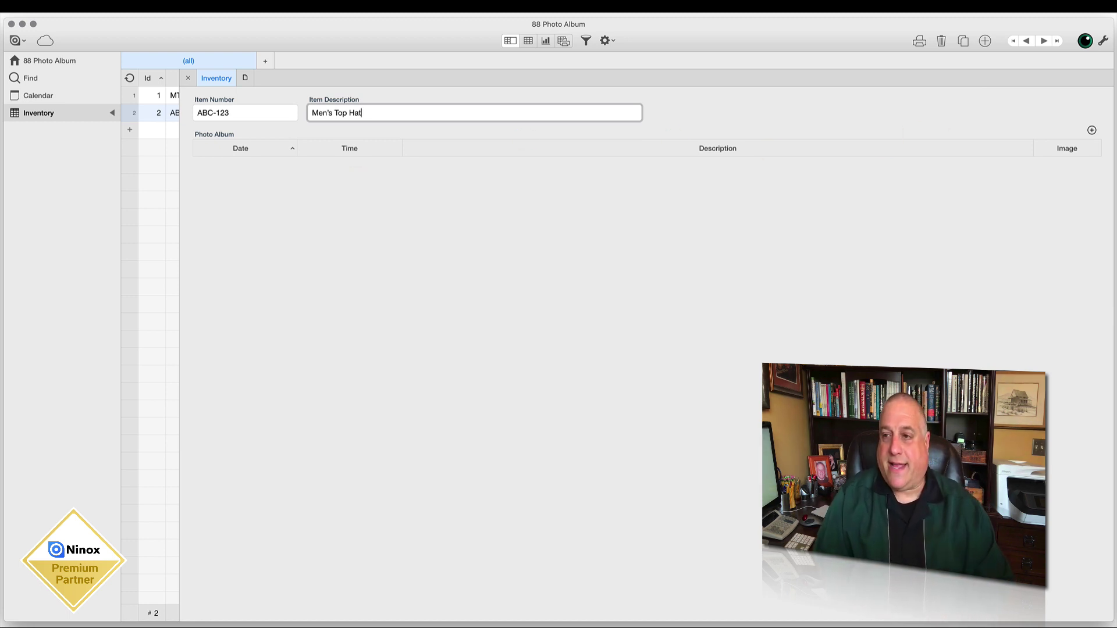
Add a Photo Album record with the image Tails01.jpg to the Men's Top Hat item.
click(1092, 130)
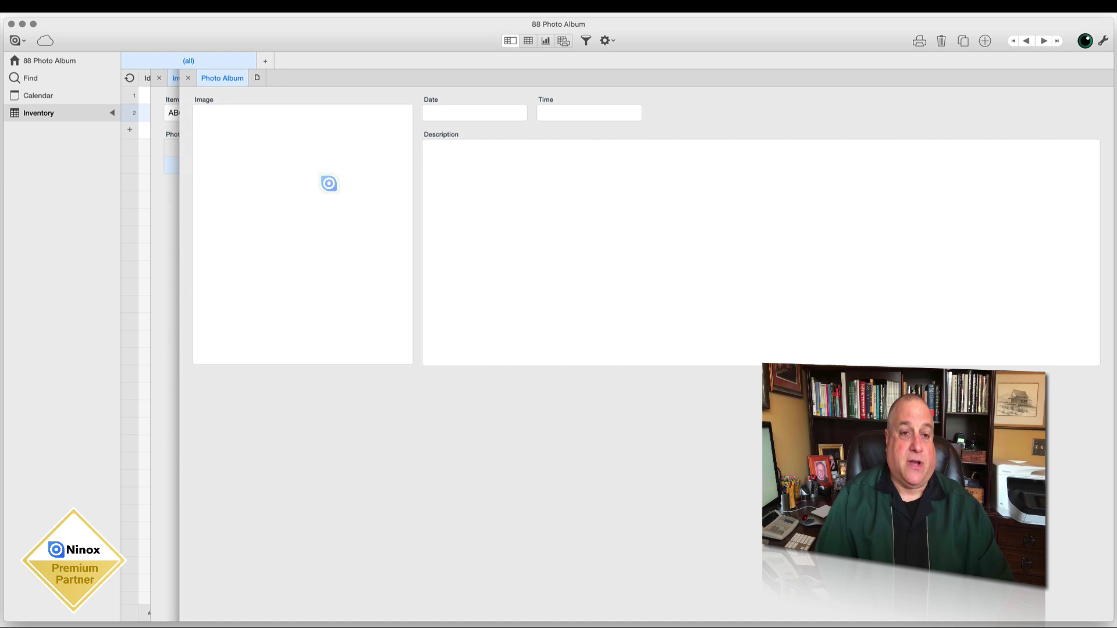
click(327, 182)
click(314, 266)
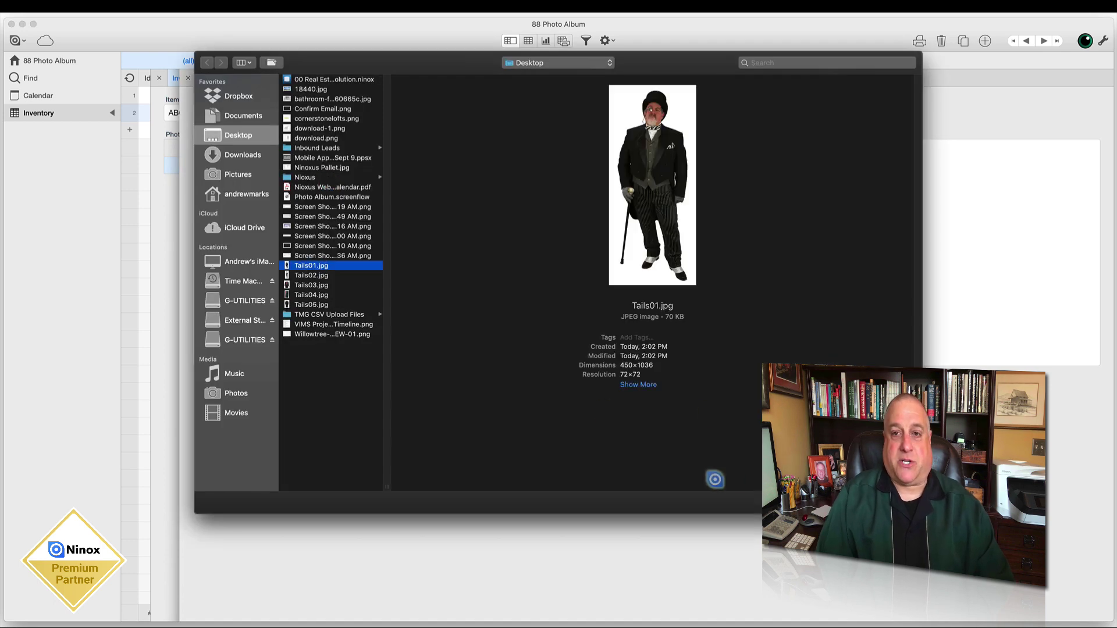
key(Return)
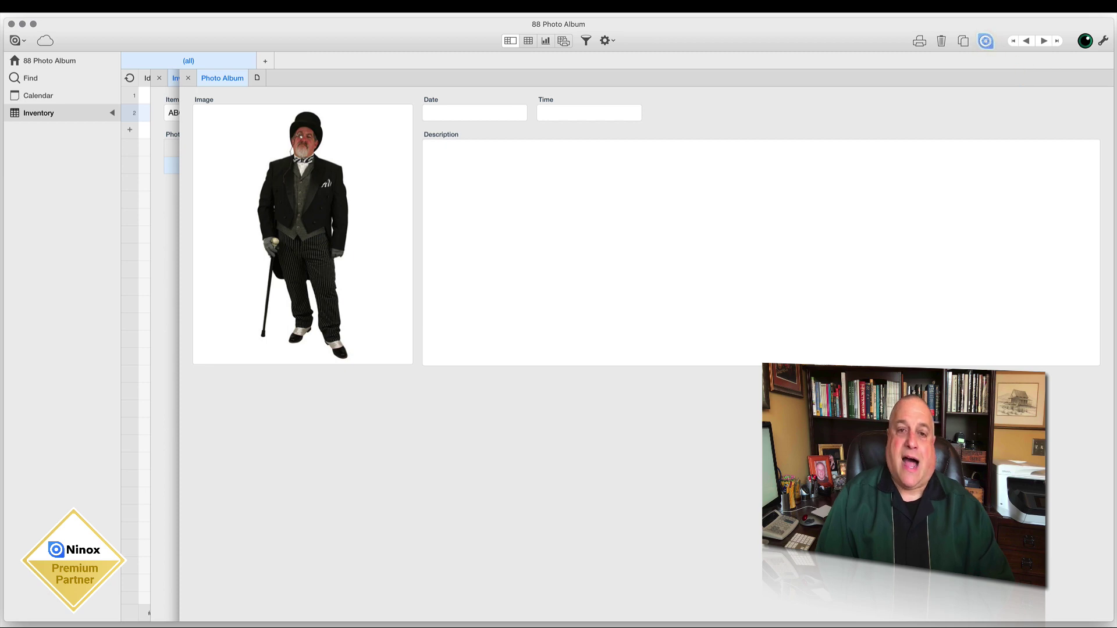
Add another Photo Album record with the image Tails02.jpg and return to the Men's Top Hat record.
click(986, 41)
click(261, 184)
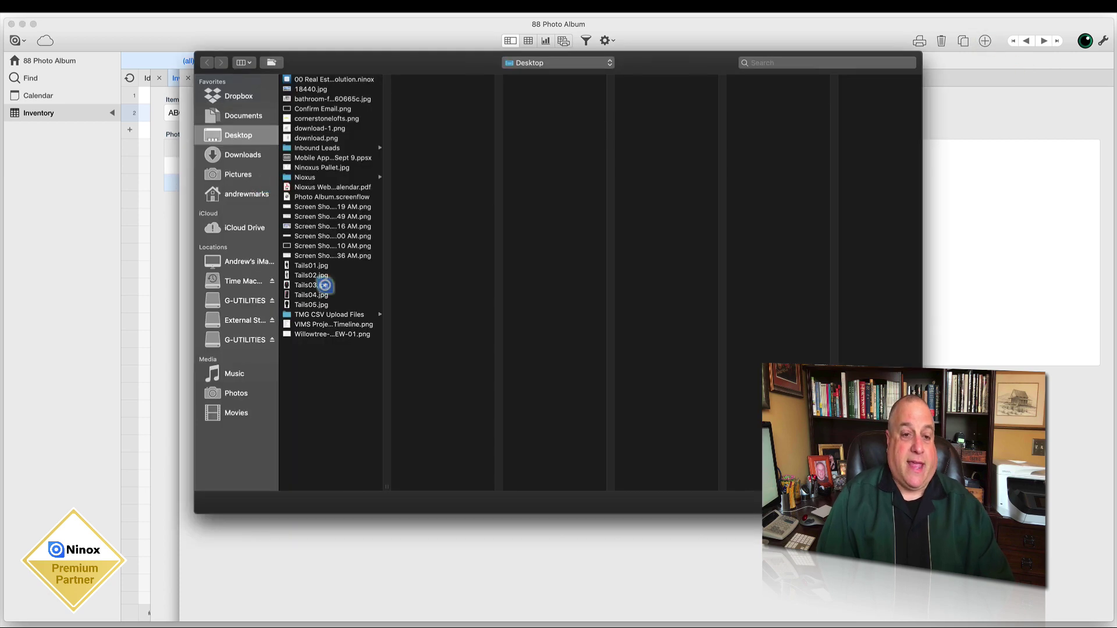
click(311, 275)
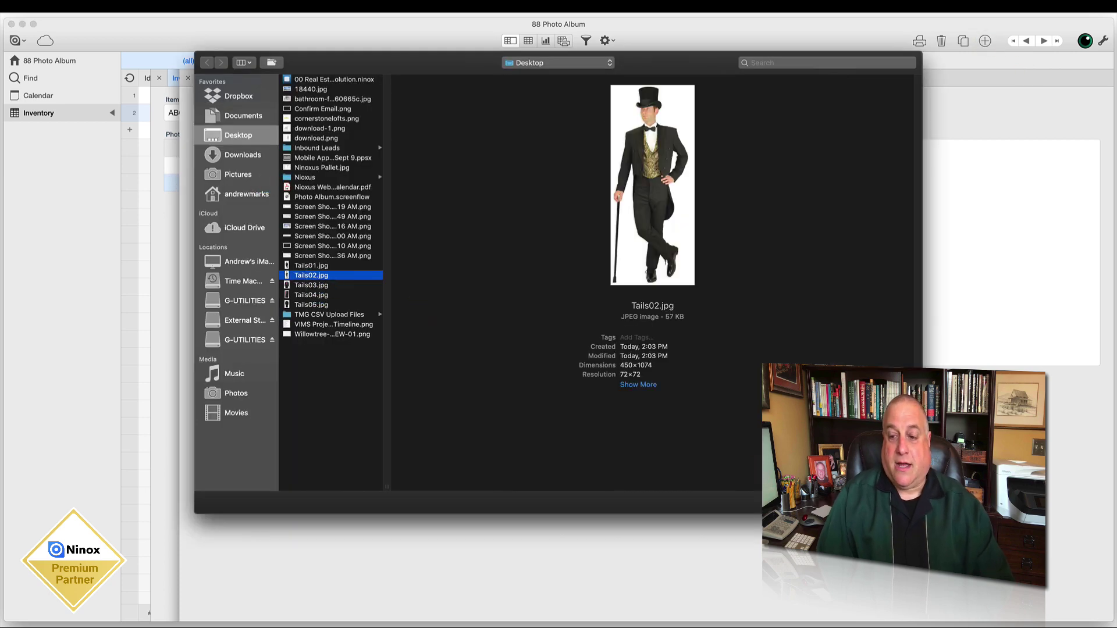
click(895, 503)
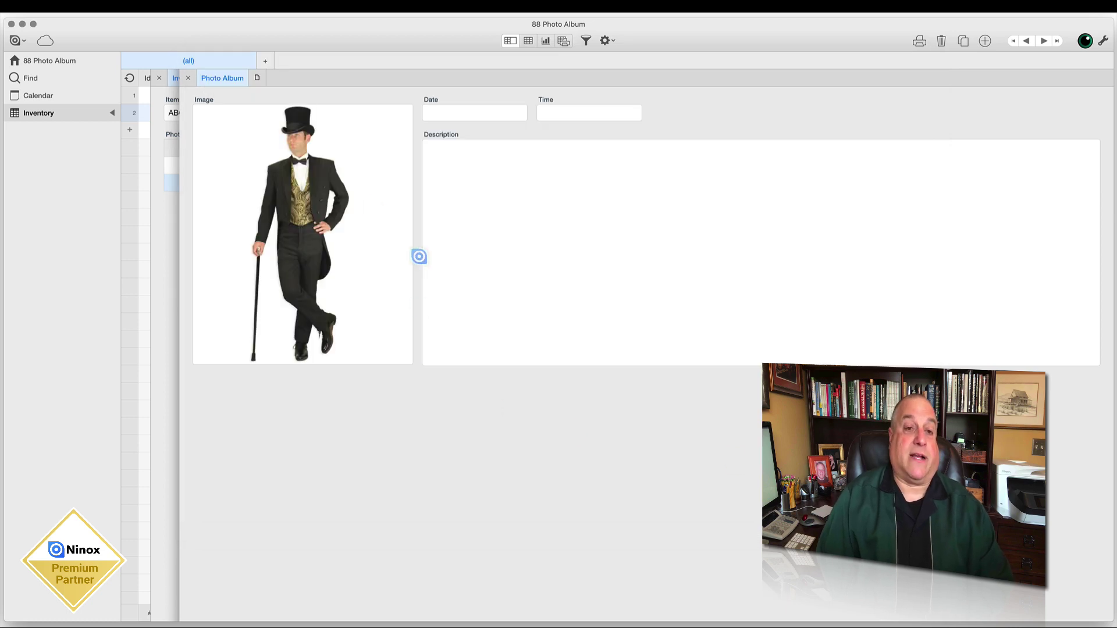
click(188, 77)
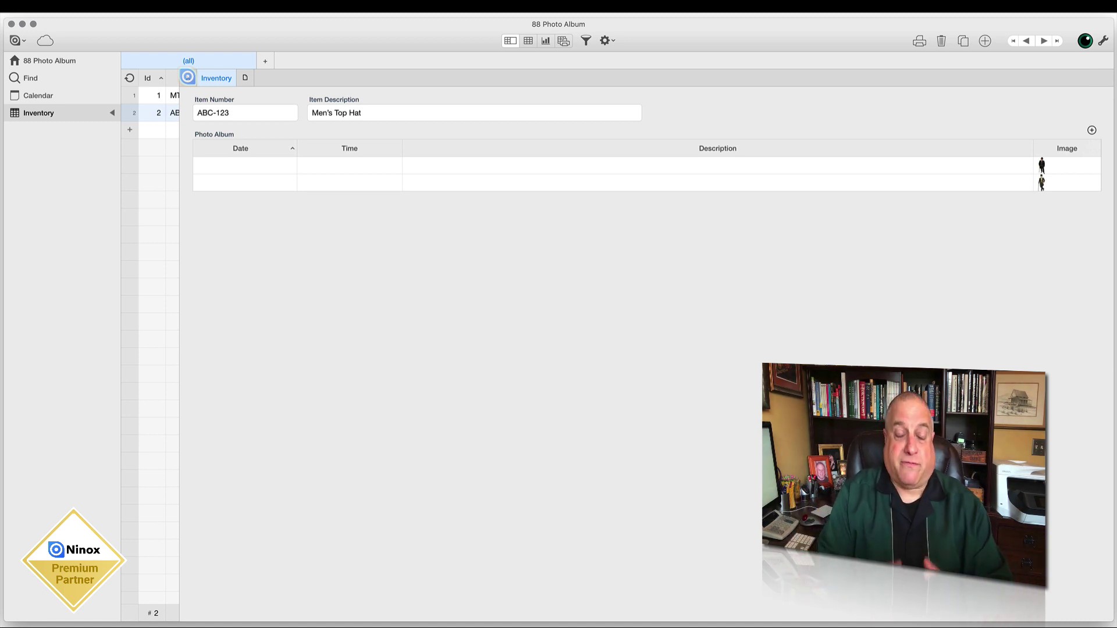
Switch between the tailcoat and top hat Inventory records to compare their separate photo albums.
click(188, 77)
click(187, 94)
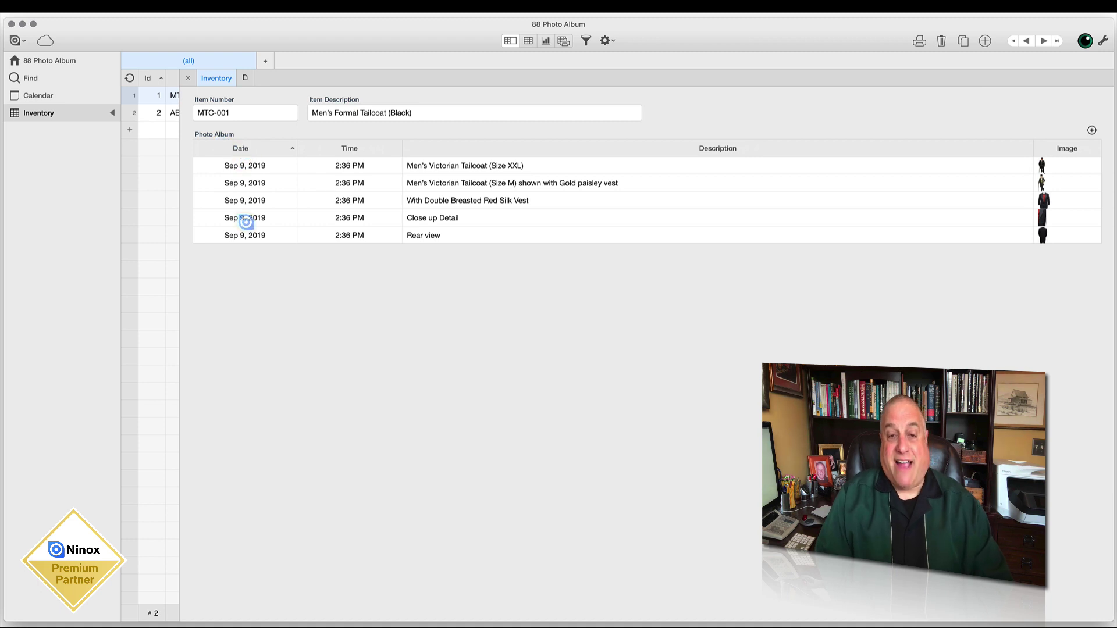
click(158, 113)
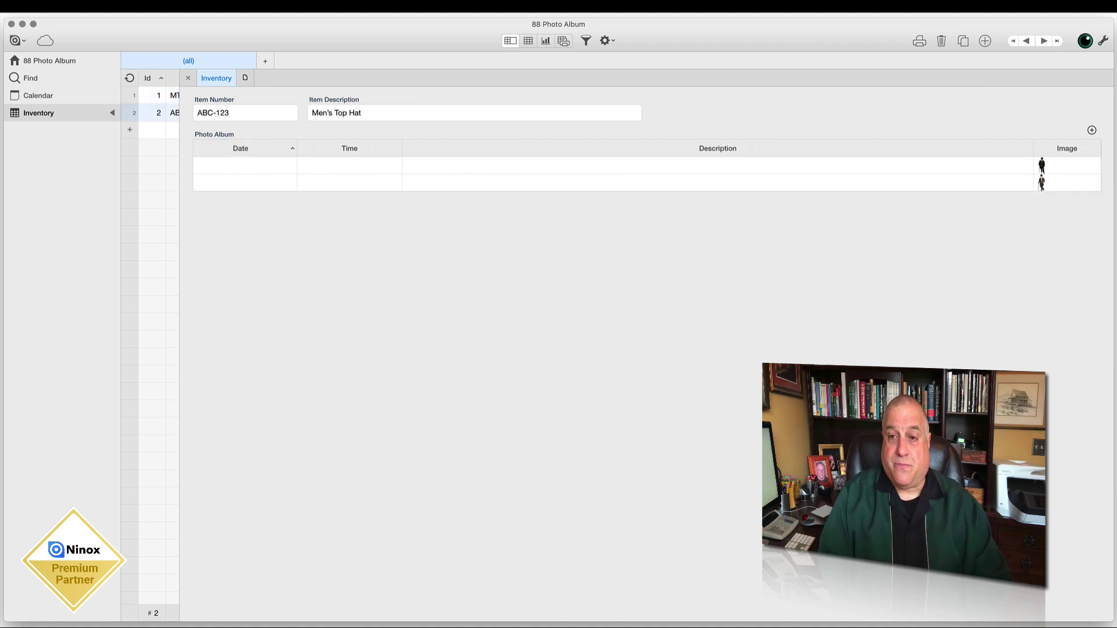
click(158, 96)
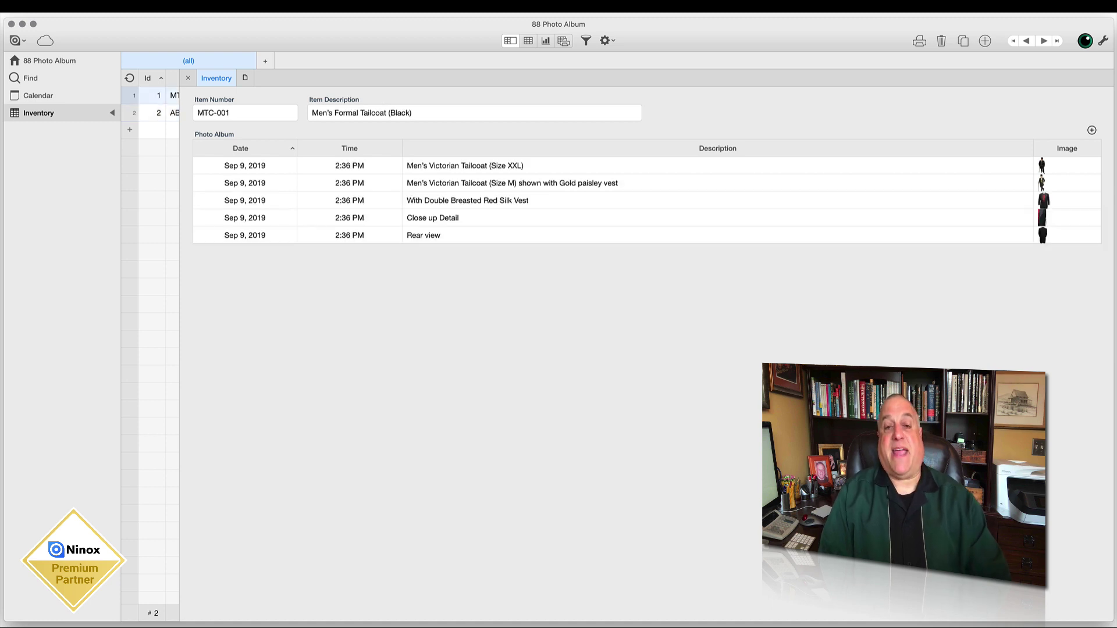
click(159, 113)
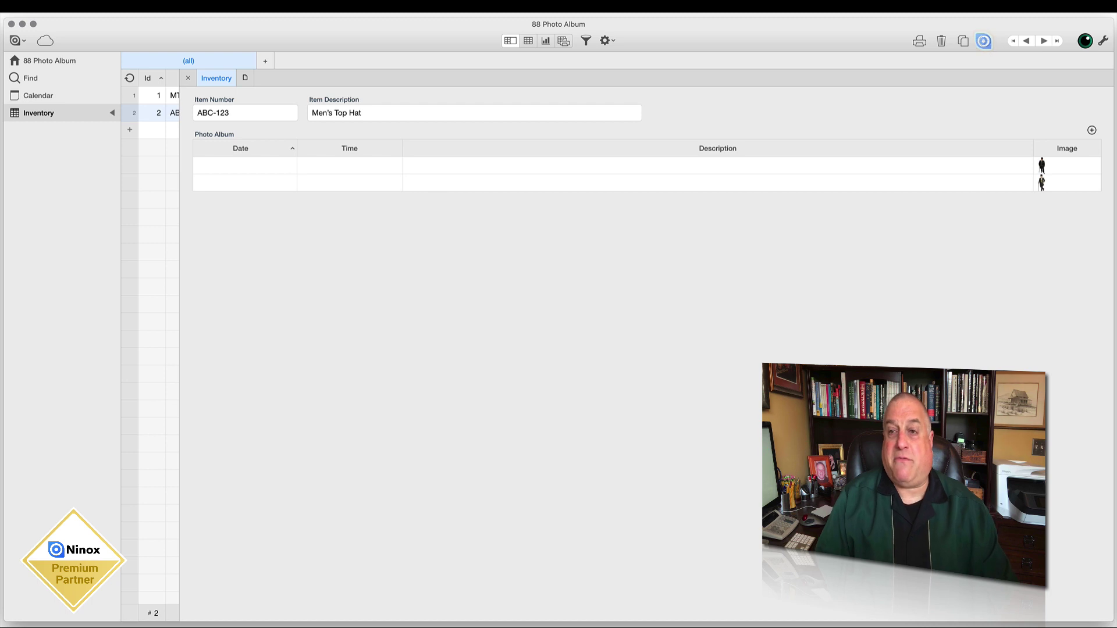
Create a third Inventory record with item number ZYZ-111 and description "Men's Formal Shoes".
click(984, 40)
text(ZYZ)
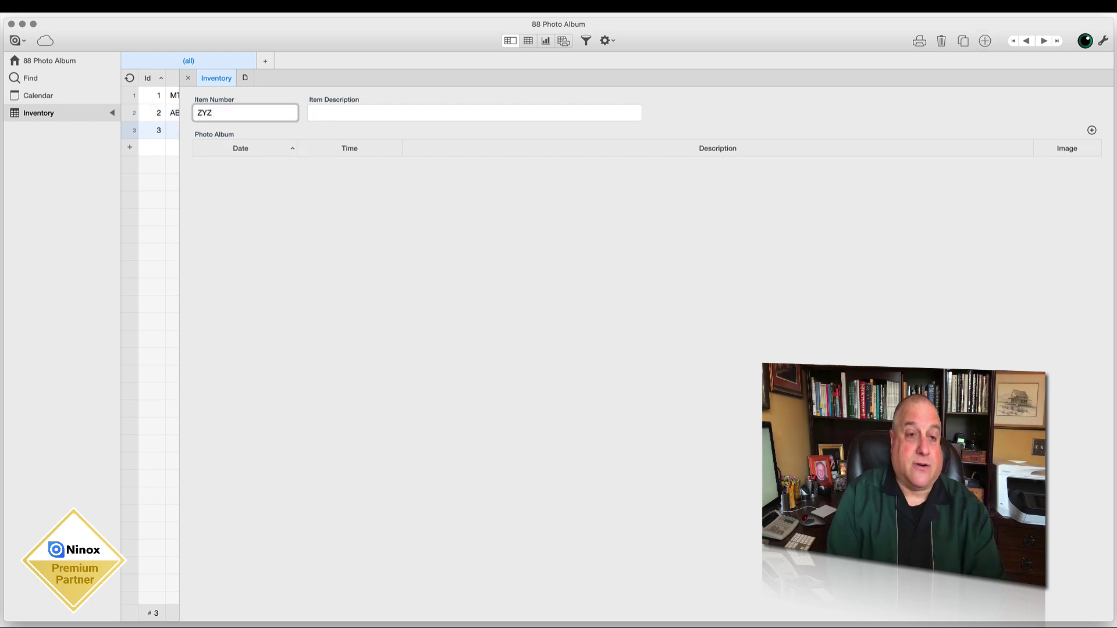
text(-111)
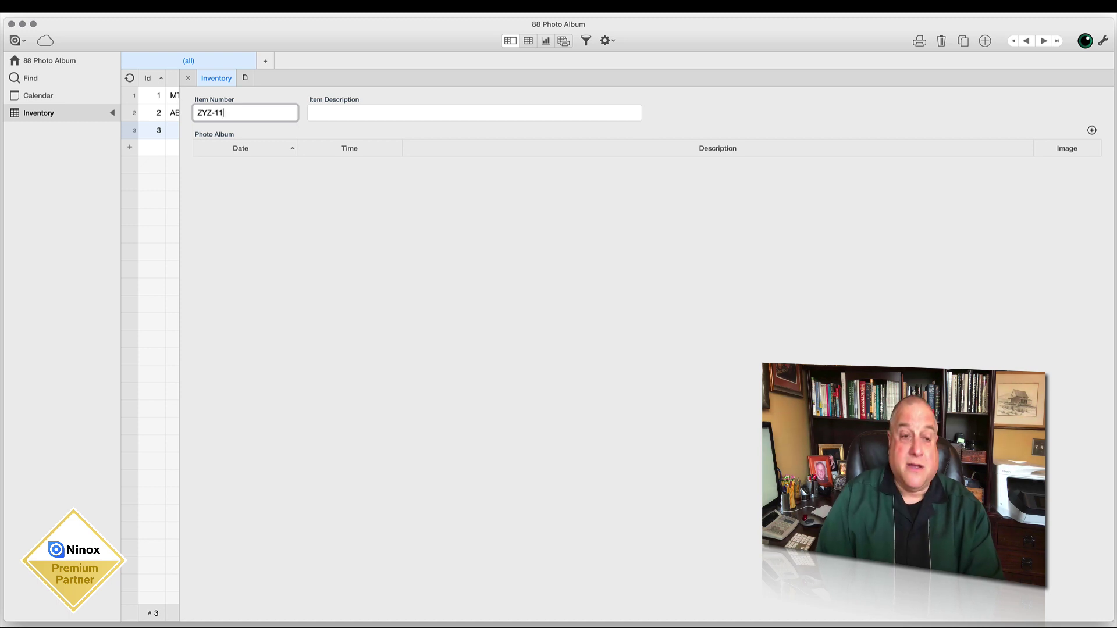
click(322, 115)
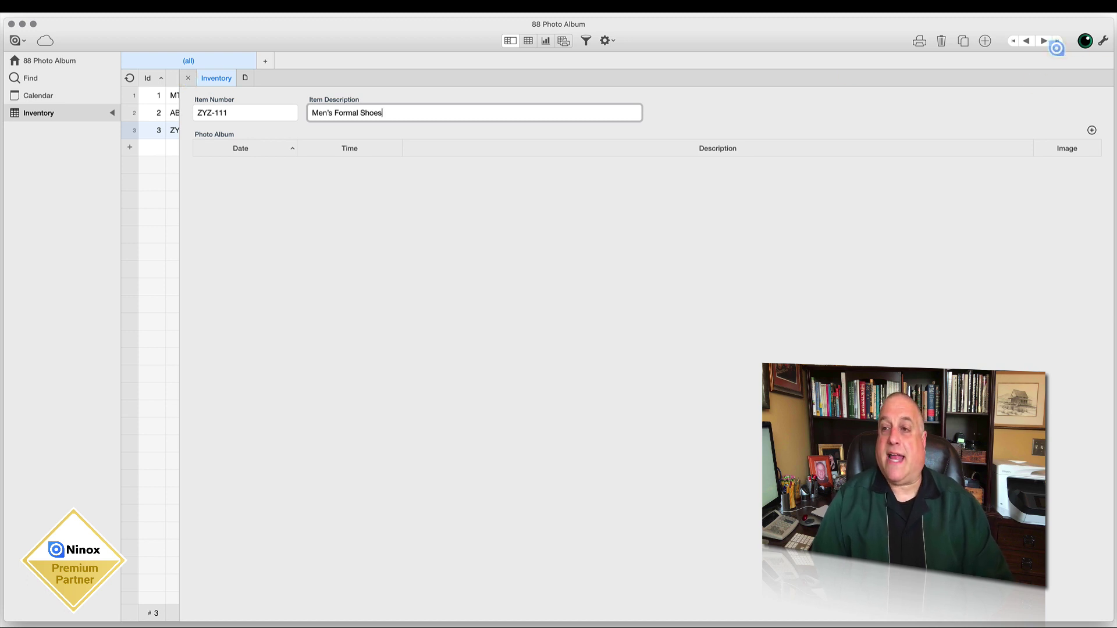
Browse through the Inventory records to review each item's photo album, ending on MTC-001.
click(1044, 41)
click(1044, 41)
click(1044, 40)
click(1044, 41)
click(1044, 41)
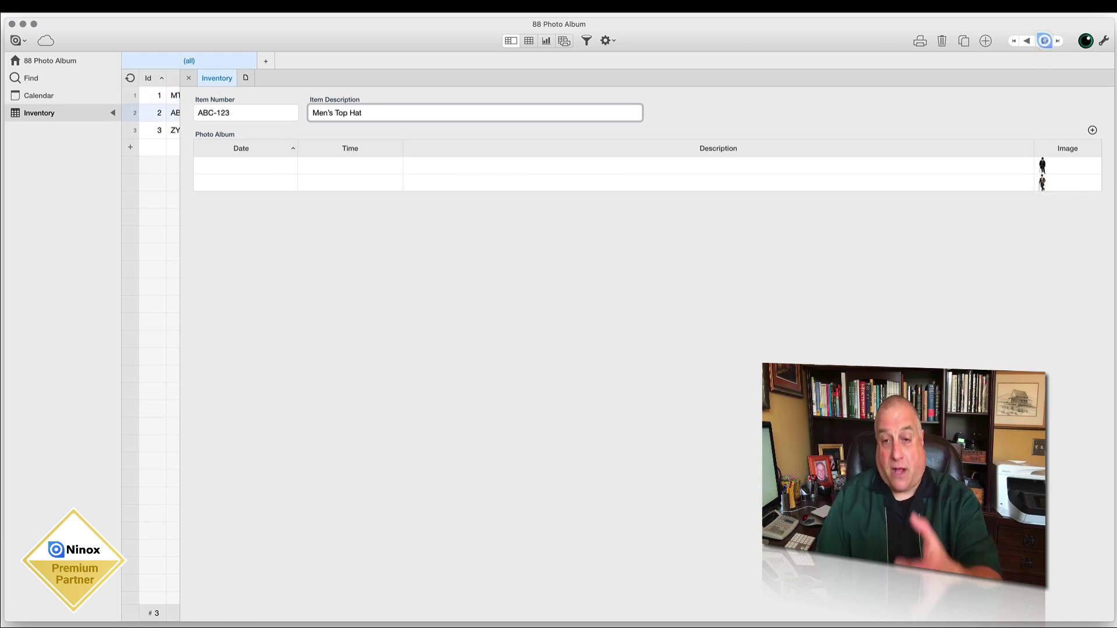
click(1044, 41)
click(1045, 41)
click(1044, 40)
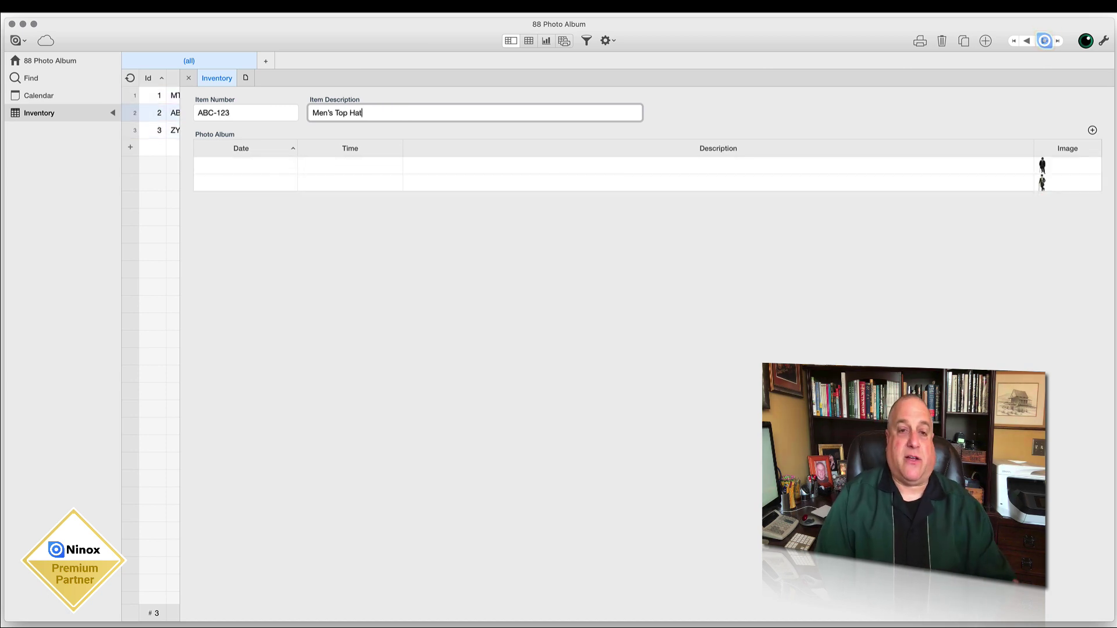
click(1045, 40)
click(1044, 40)
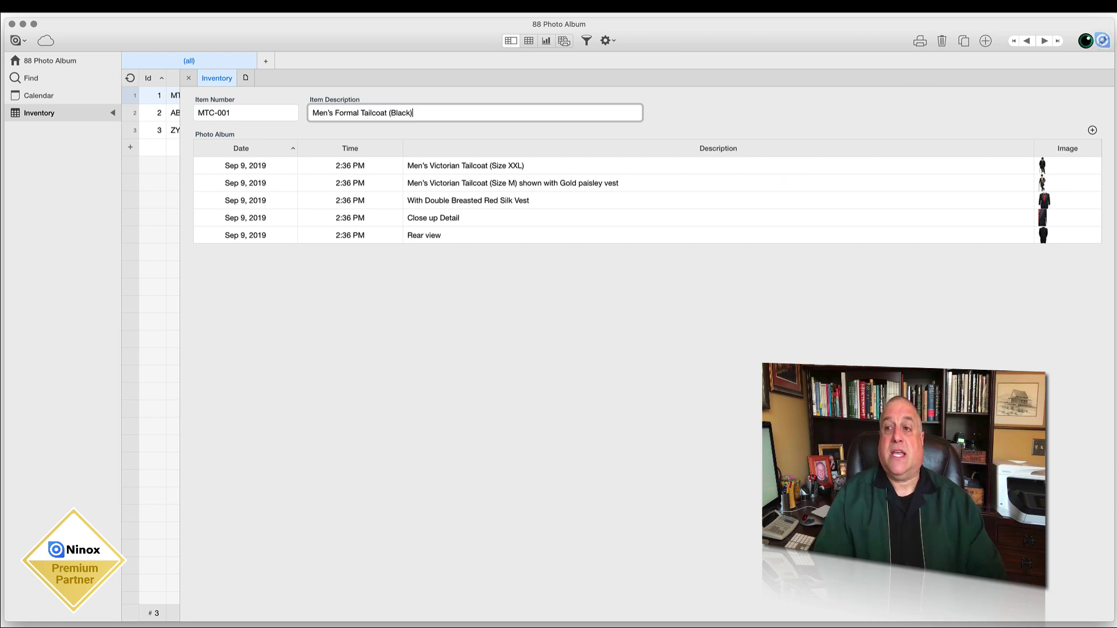
In edit mode, open the first tailcoat photo's record and add a Yes / No field named "Primary Image" to its table.
click(1103, 40)
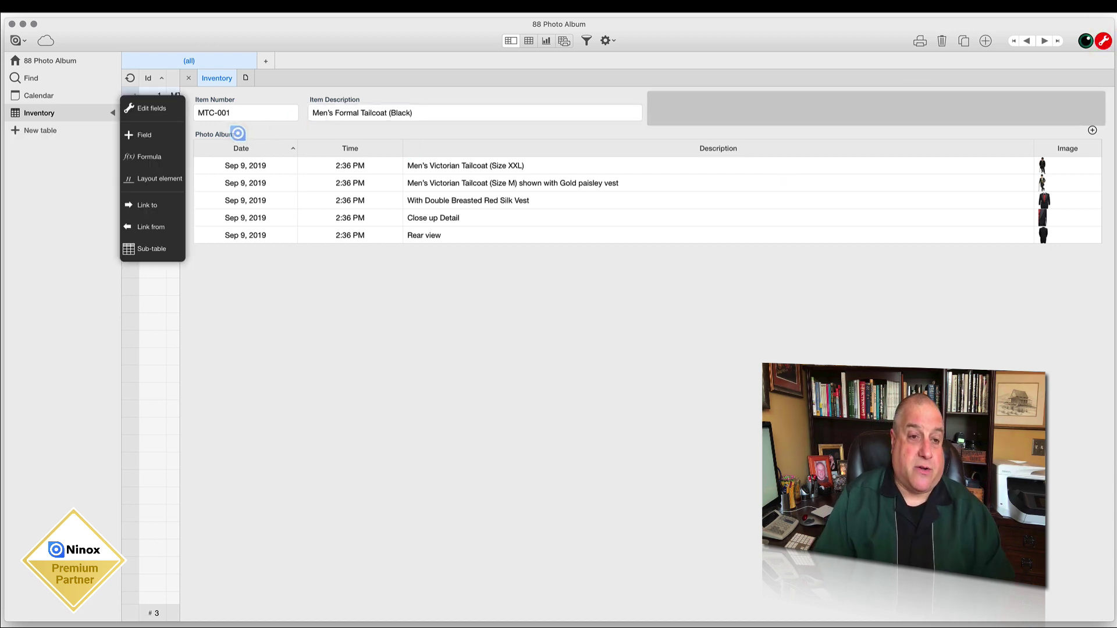
click(236, 133)
click(562, 333)
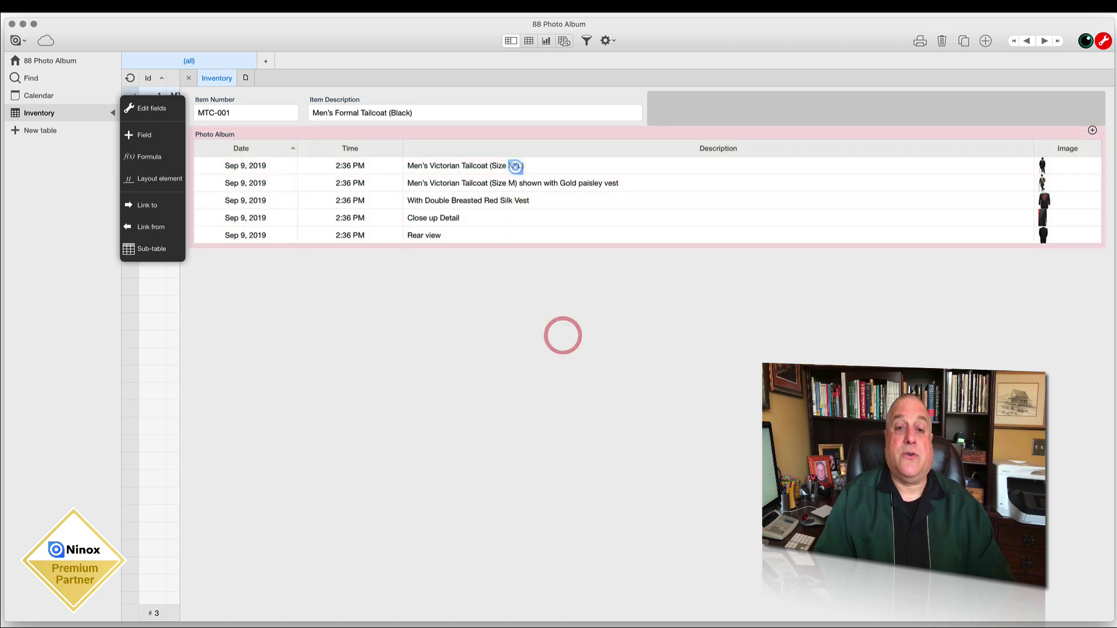
click(515, 167)
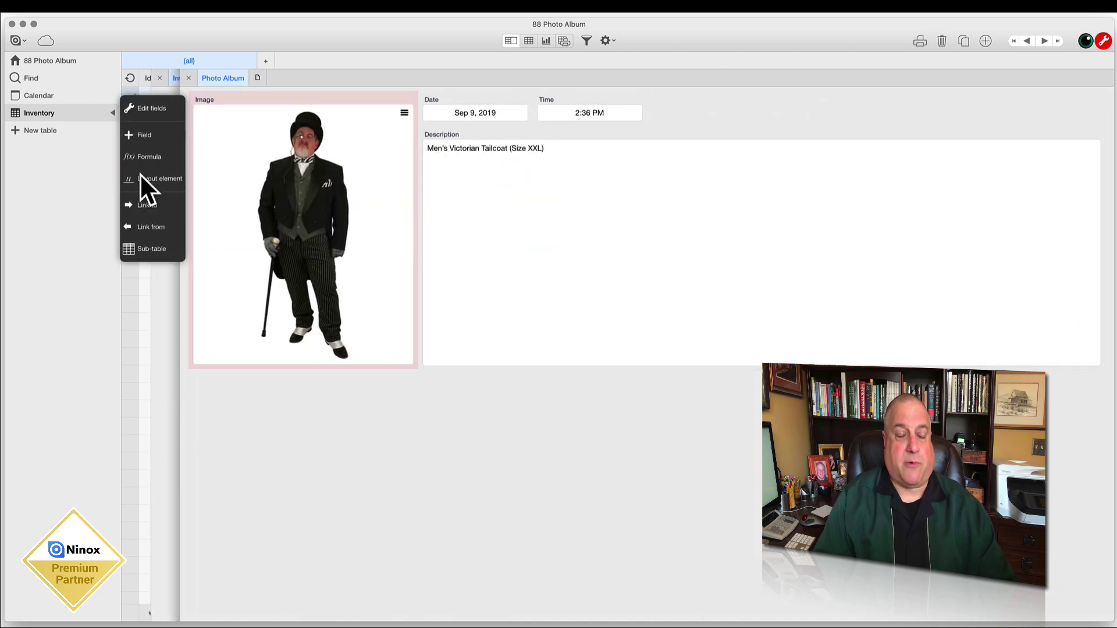
click(134, 135)
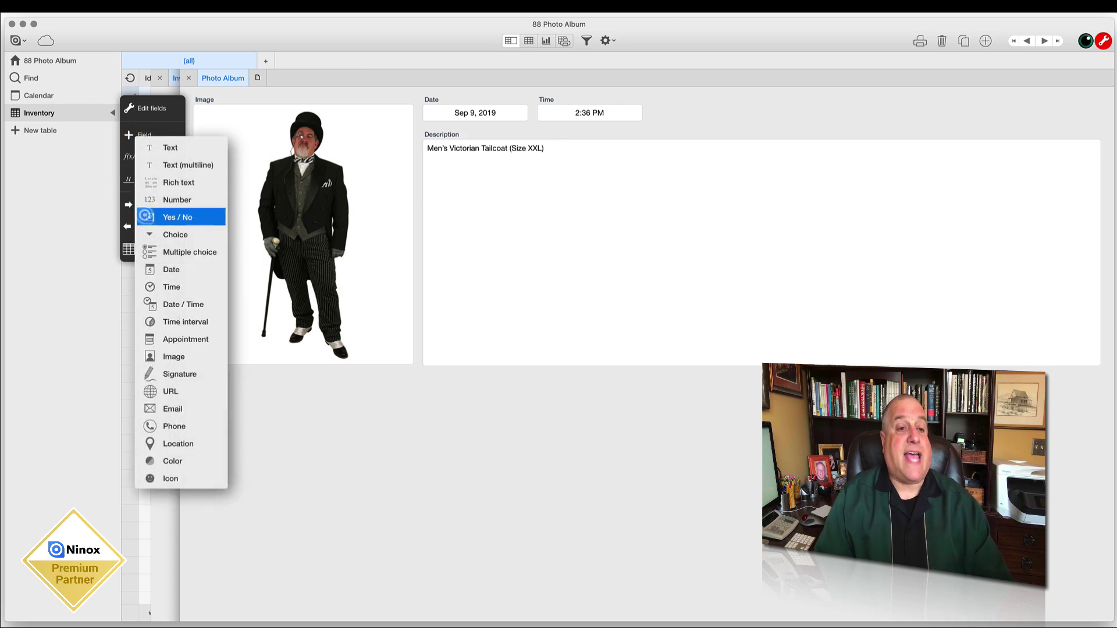
click(144, 216)
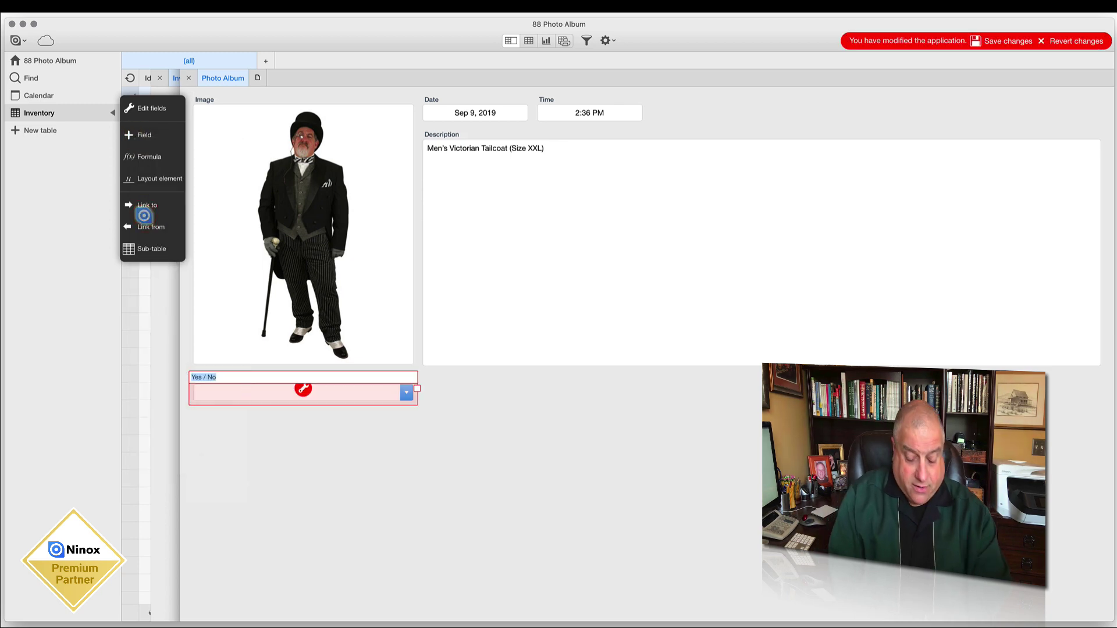
text(Primary Image)
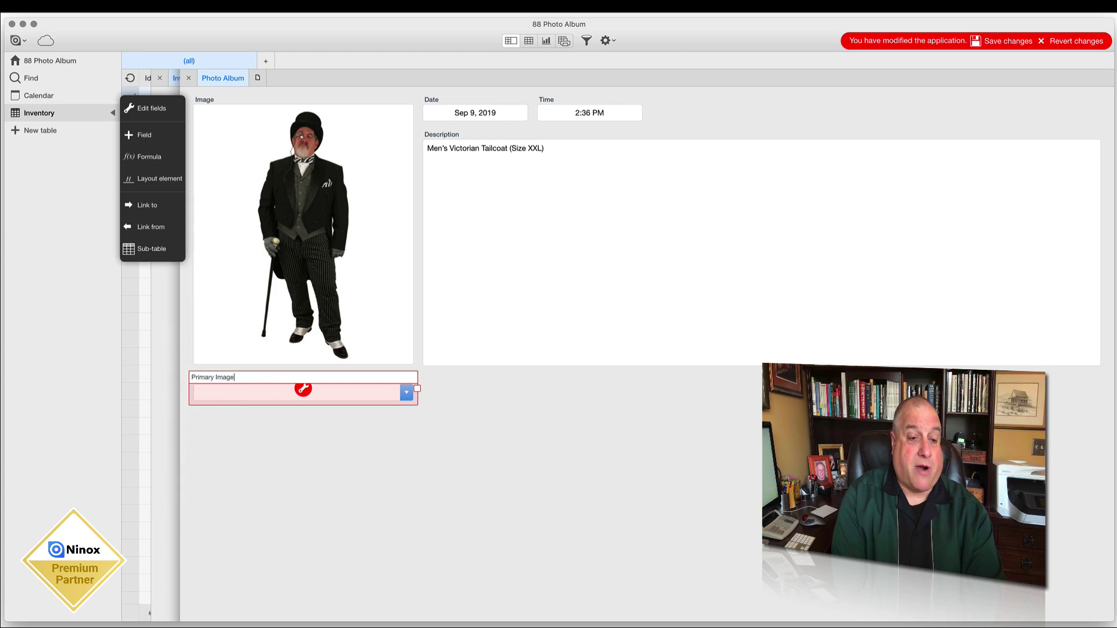
click(302, 423)
Set the Primary Image field to show as a Checkbox.
click(303, 389)
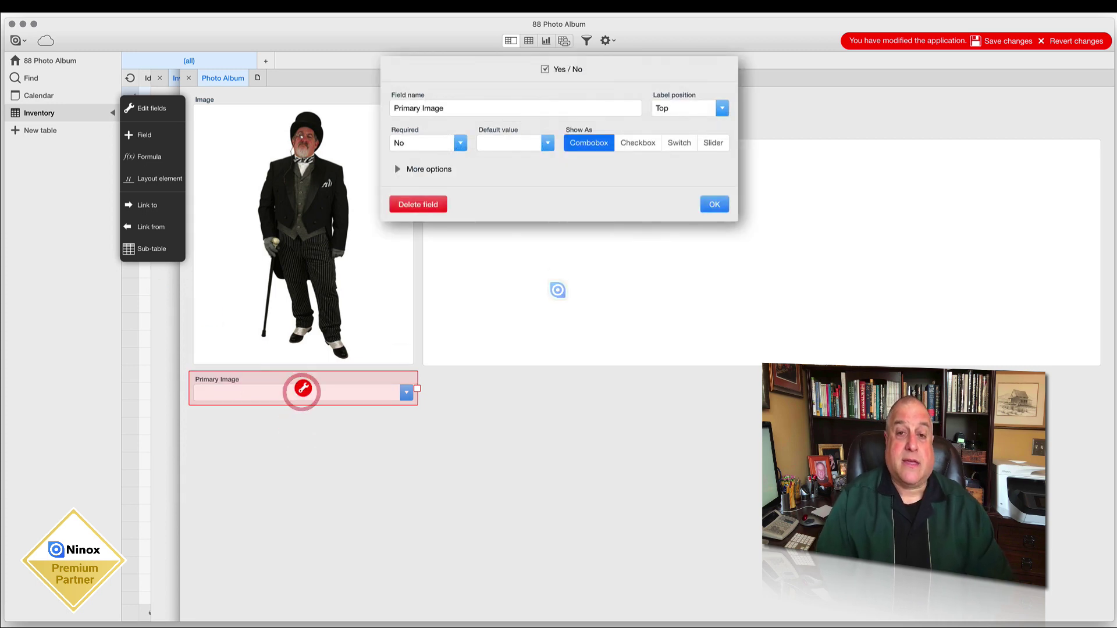
click(639, 142)
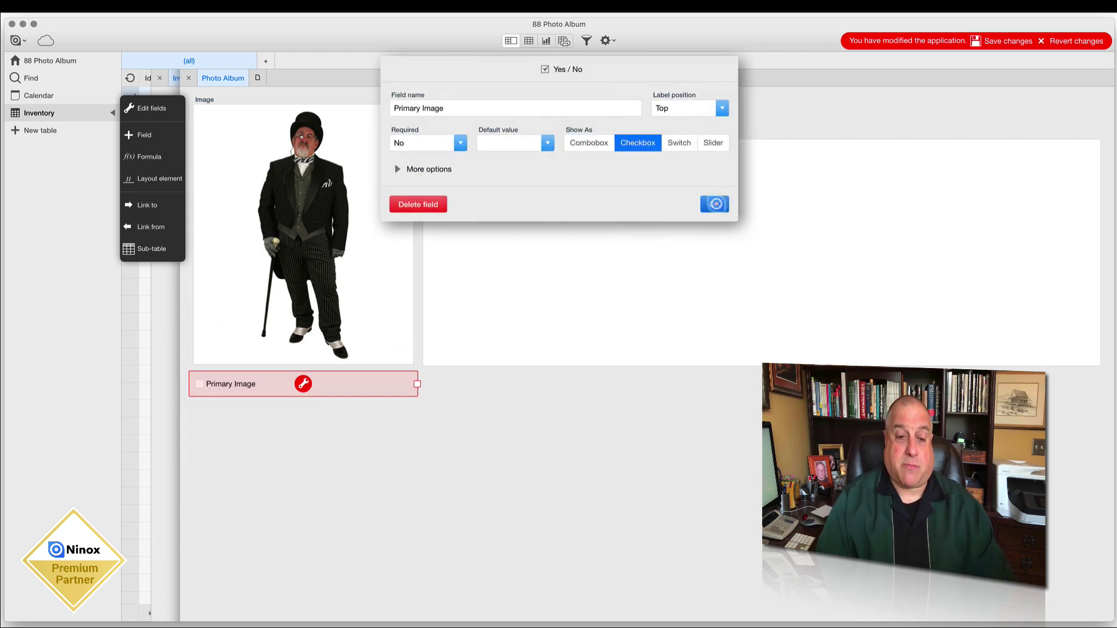
click(718, 203)
Place the Primary Image checkbox beside the Time field, then leave edit mode with the change saved and return to the Inventory record.
drag(417, 384, 740, 105)
click(1090, 42)
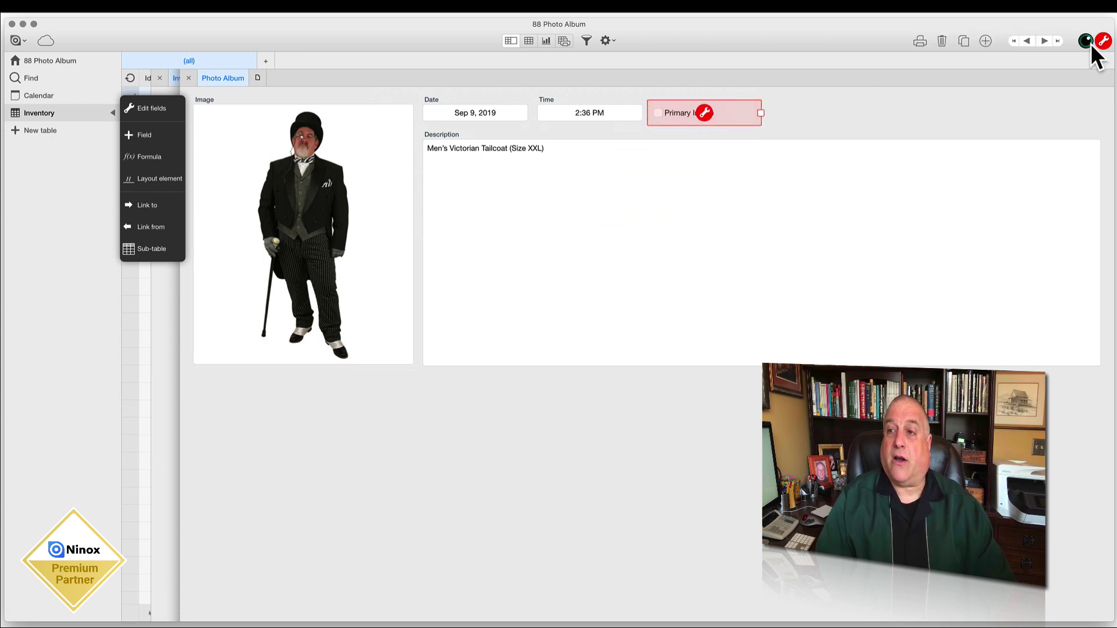
click(192, 78)
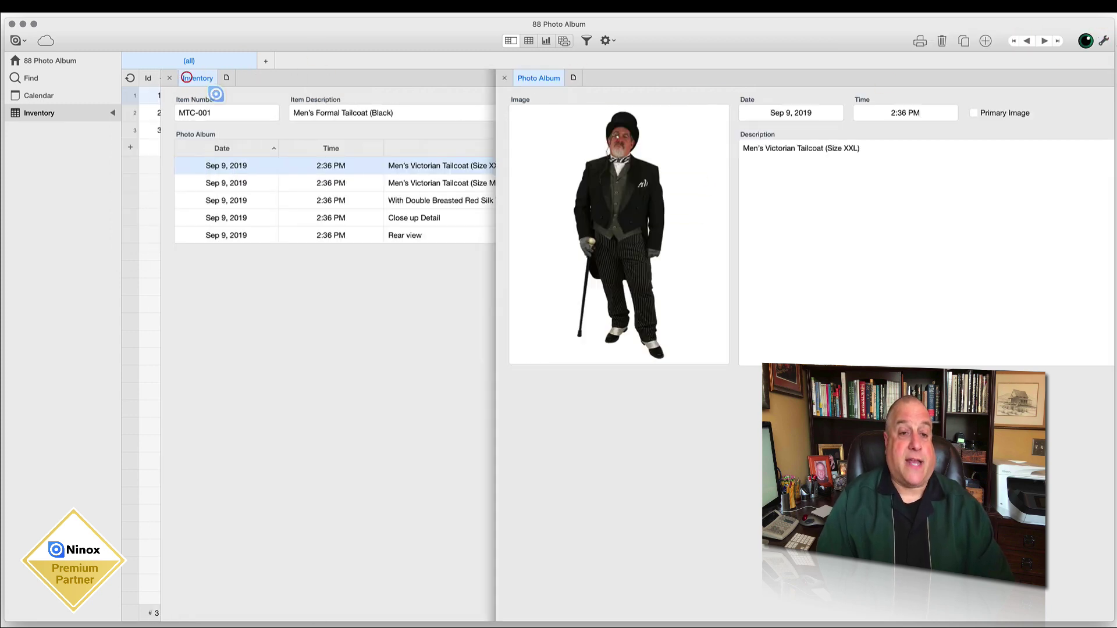
In edit mode, add Primary Image as the first column of the Inventory form's Photo Album table and save the changes.
click(1045, 40)
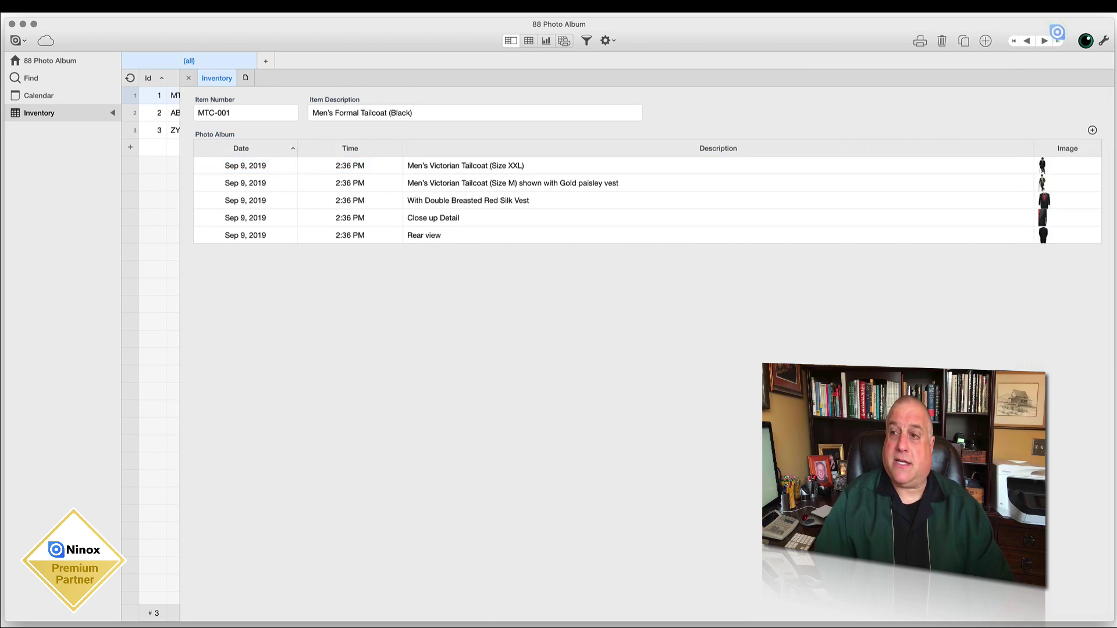
click(1103, 40)
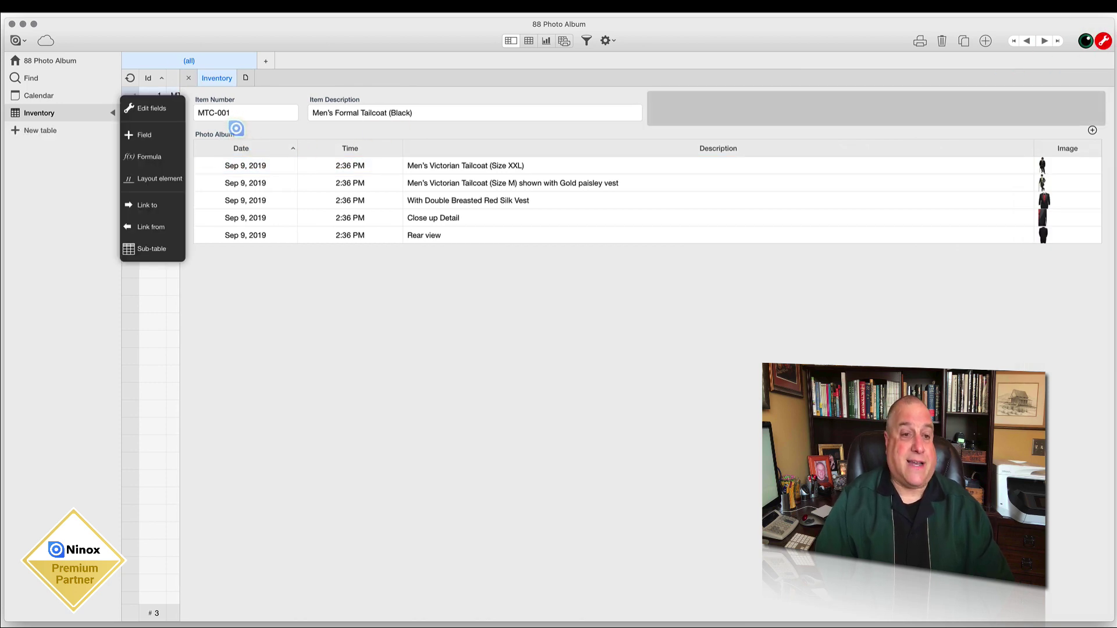
click(236, 129)
click(649, 186)
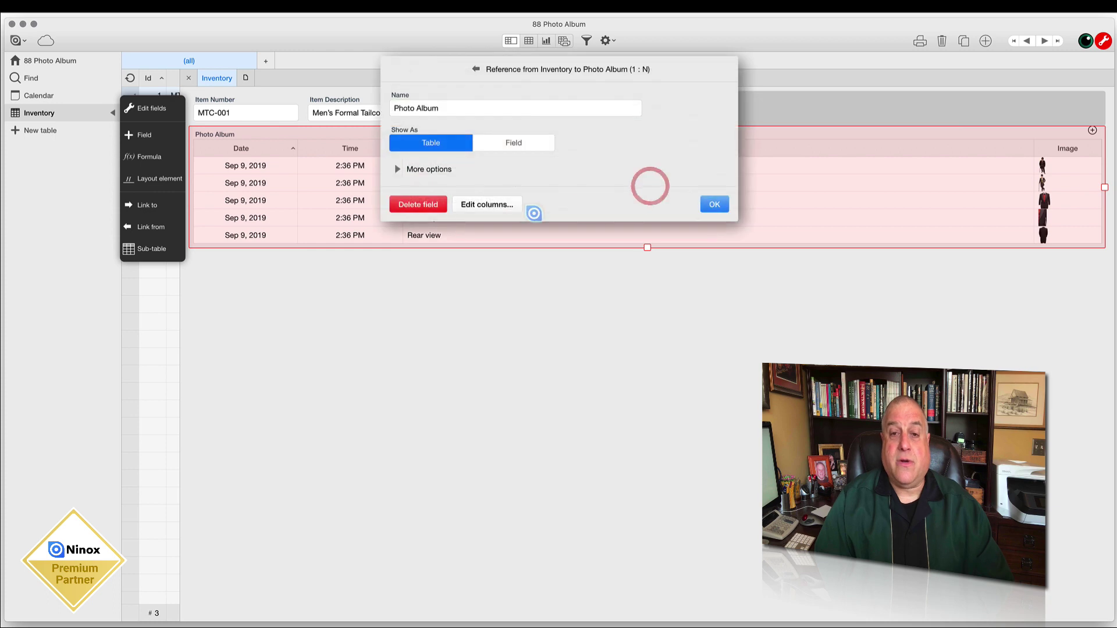
click(501, 204)
drag(578, 108, 427, 73)
click(704, 593)
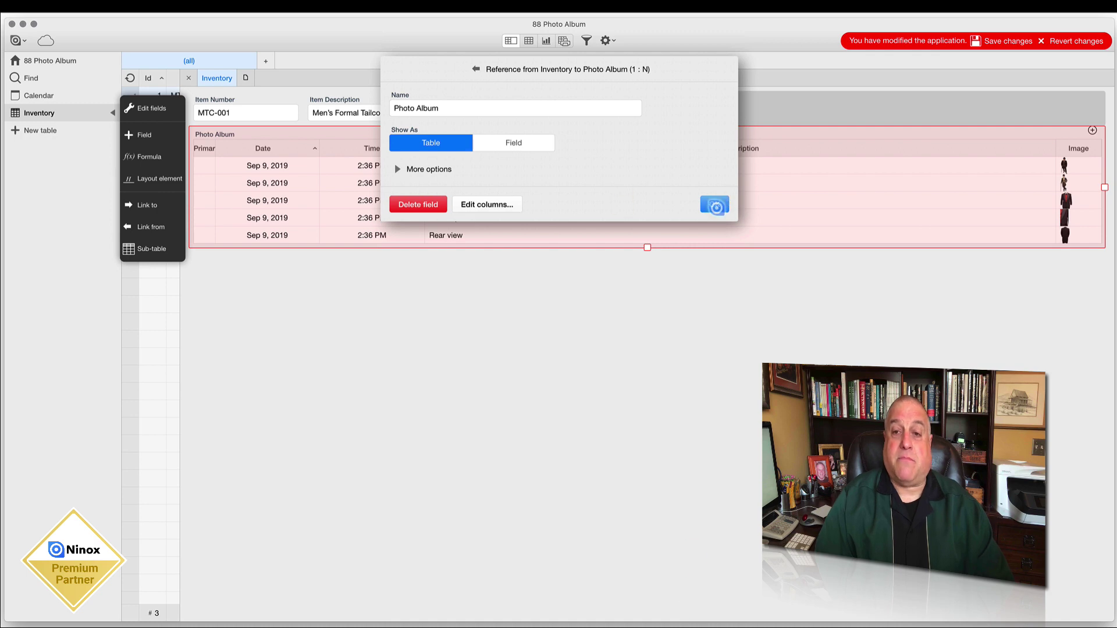
click(715, 206)
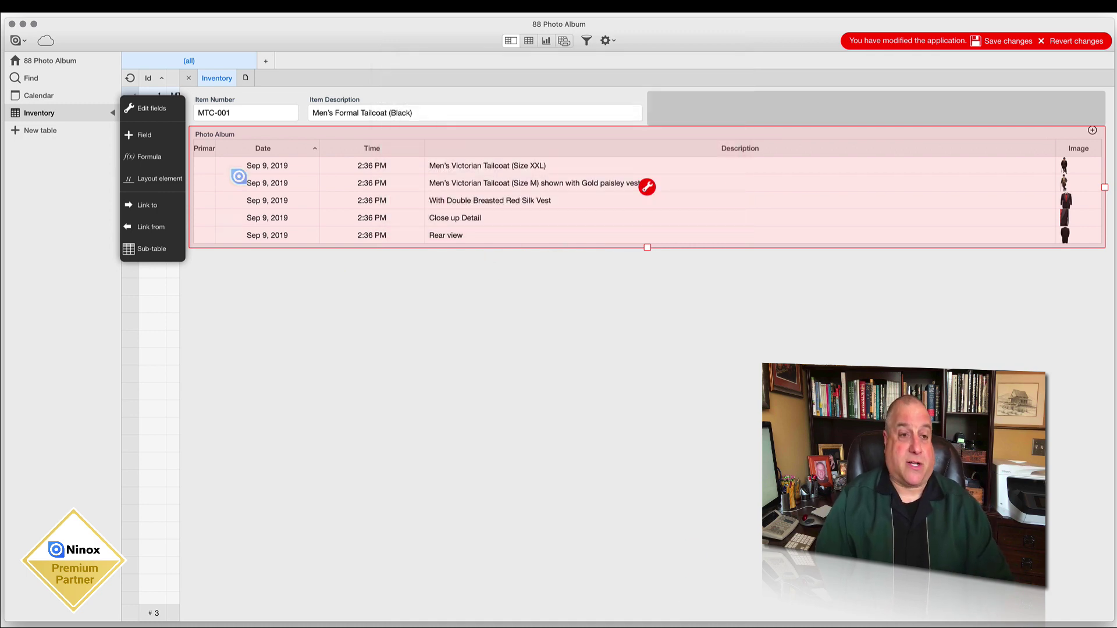
click(994, 40)
click(661, 312)
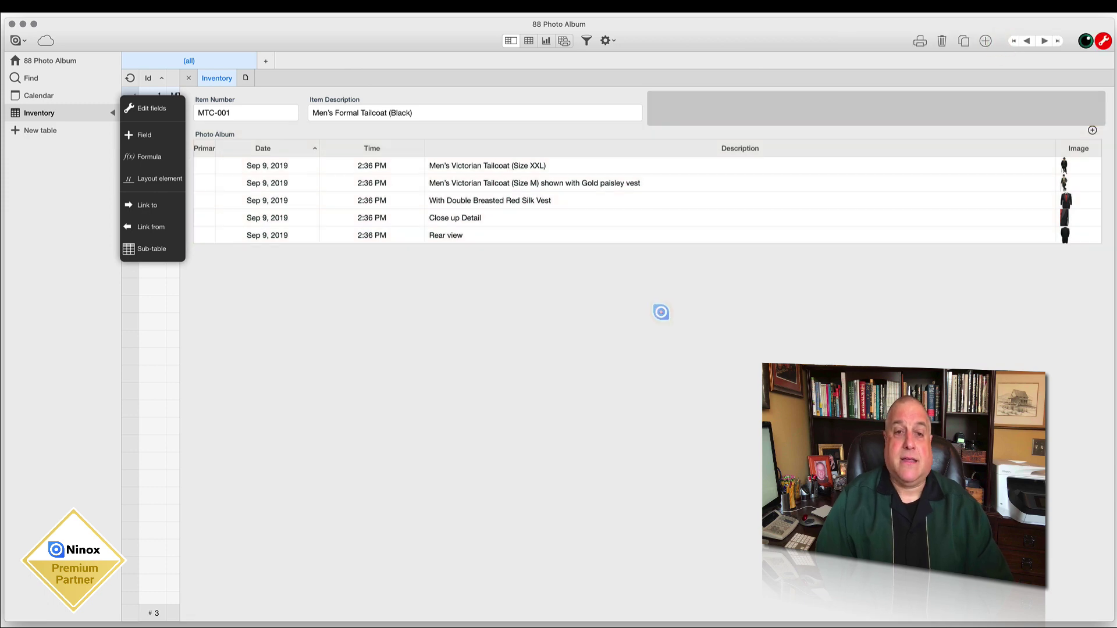
Make the Primary Image field required with a default value of No, save the change, then leave edit mode and close the open records.
click(555, 168)
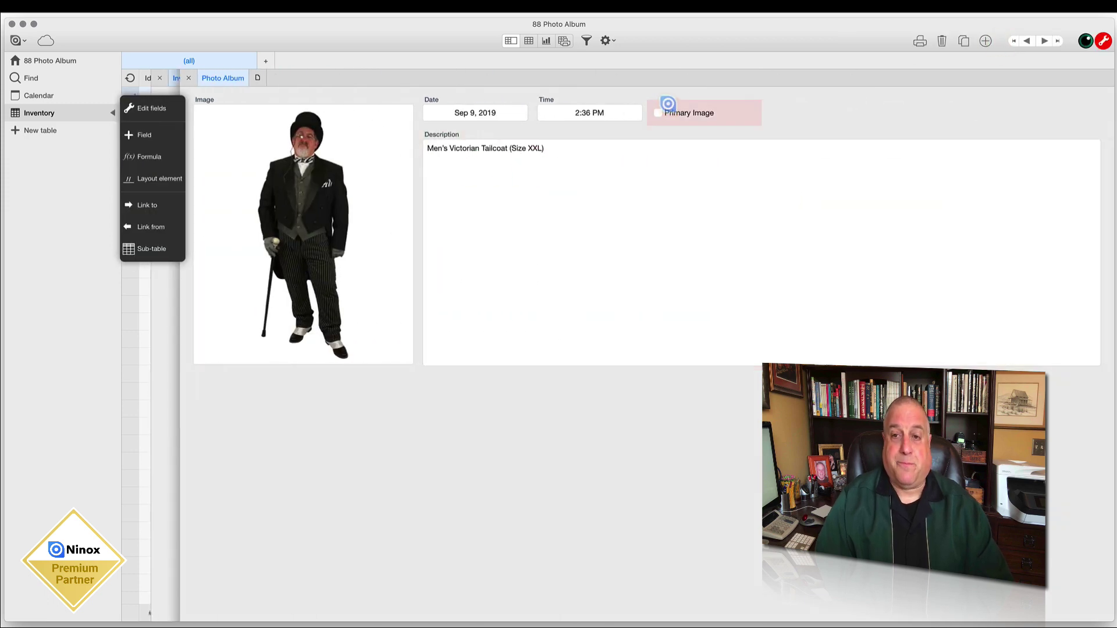
double_click(666, 111)
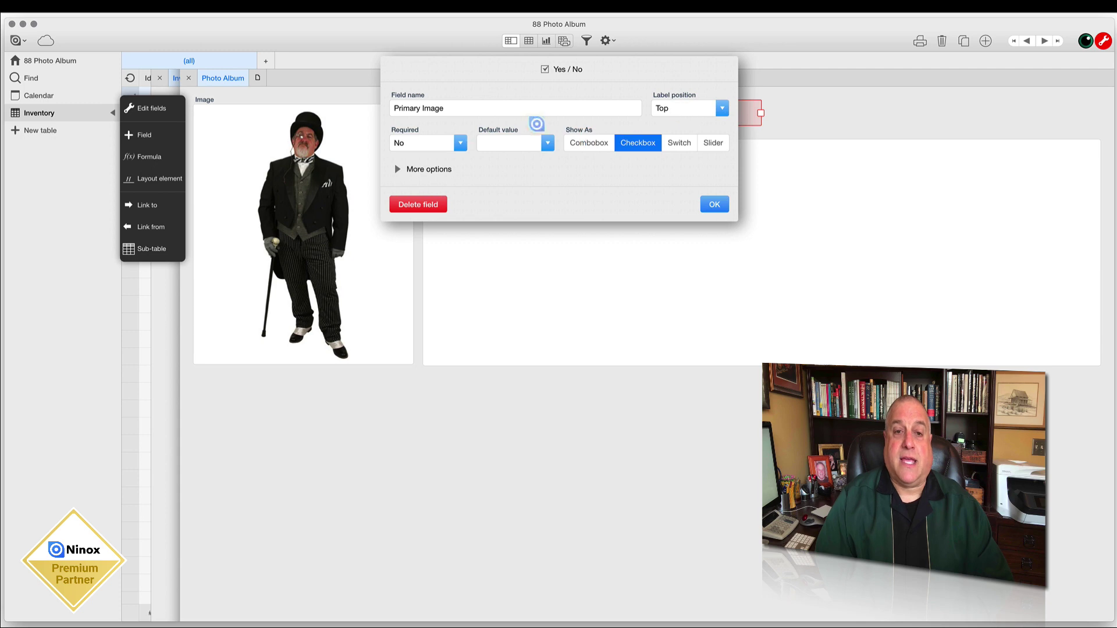
click(428, 141)
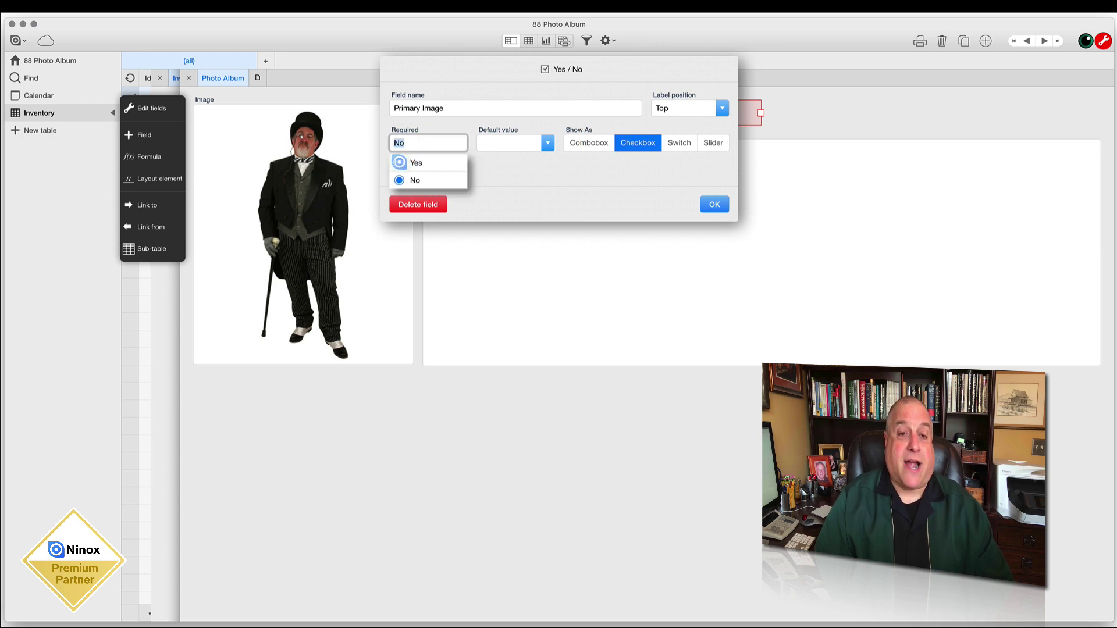
click(400, 158)
click(487, 142)
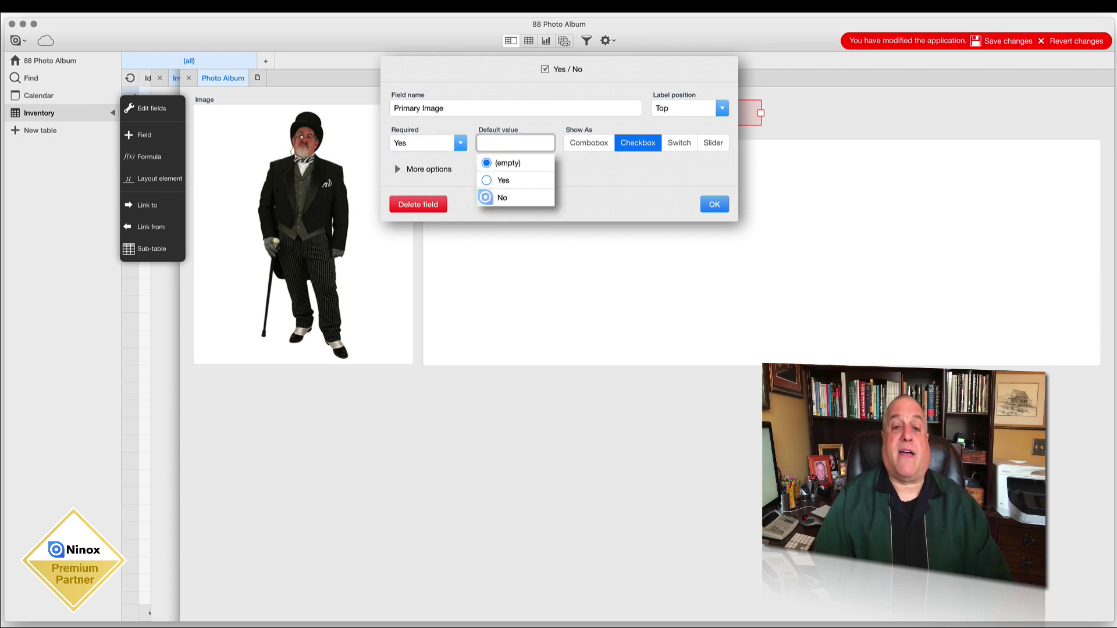
click(483, 194)
click(714, 205)
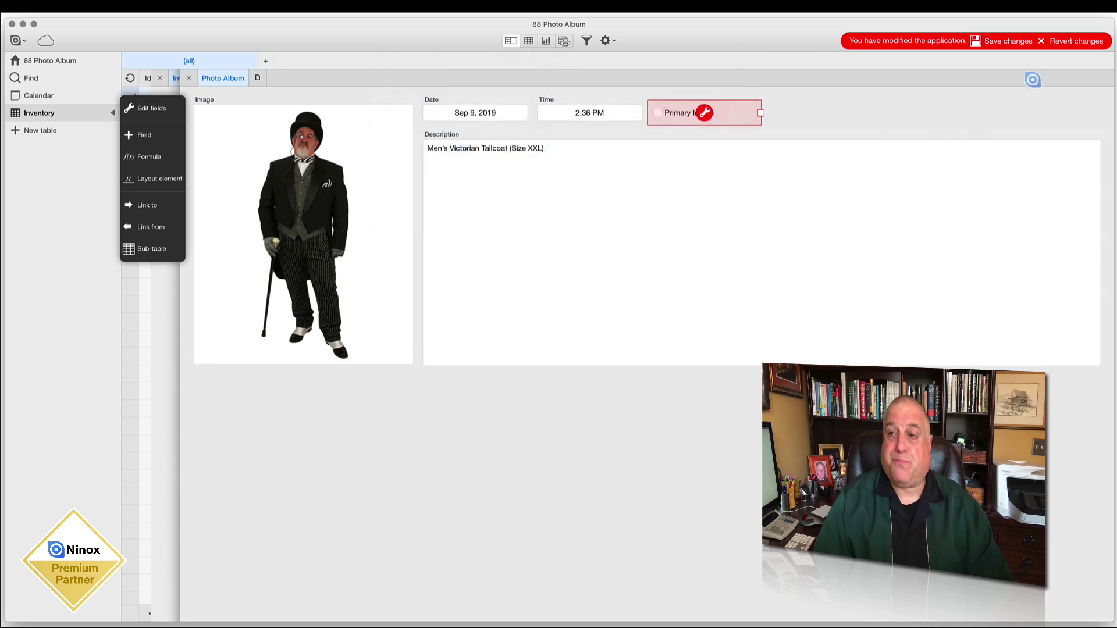
click(1017, 41)
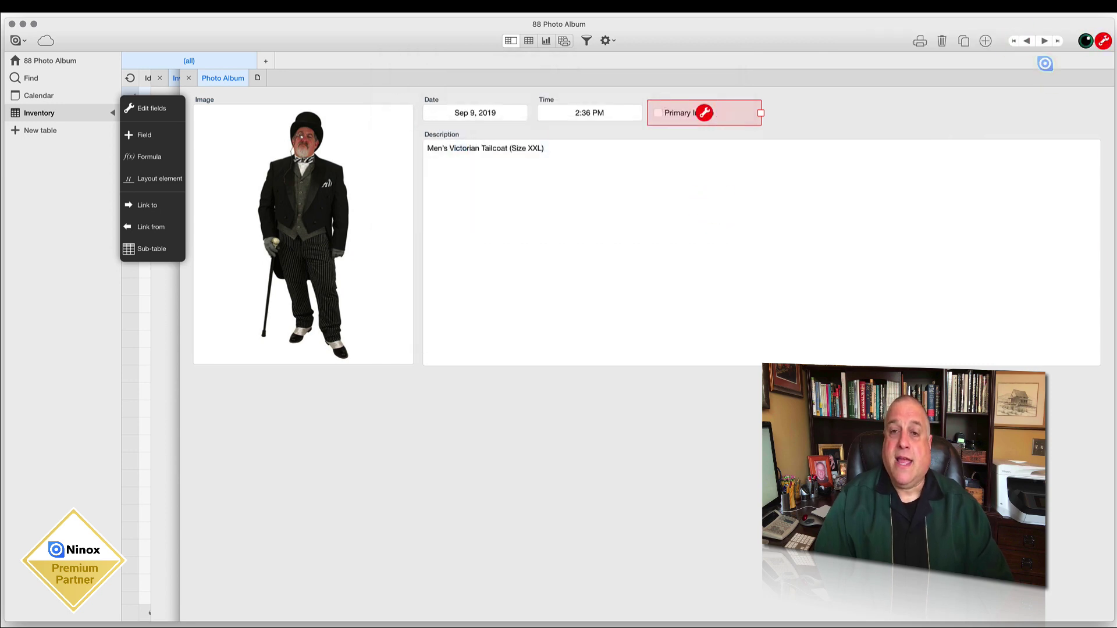
click(1103, 40)
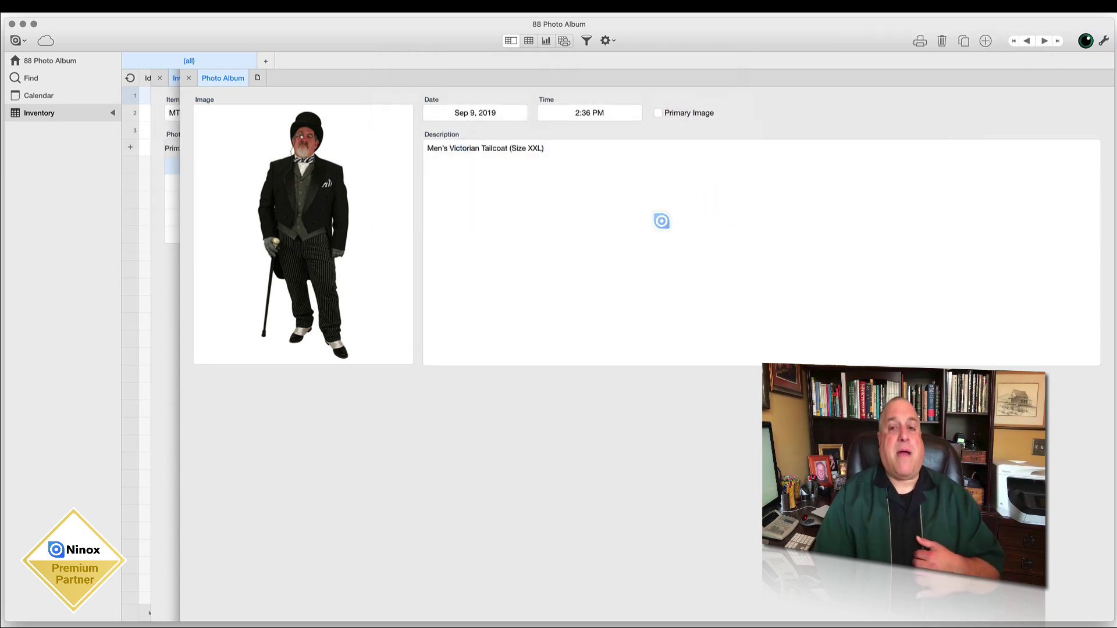
click(189, 78)
click(192, 79)
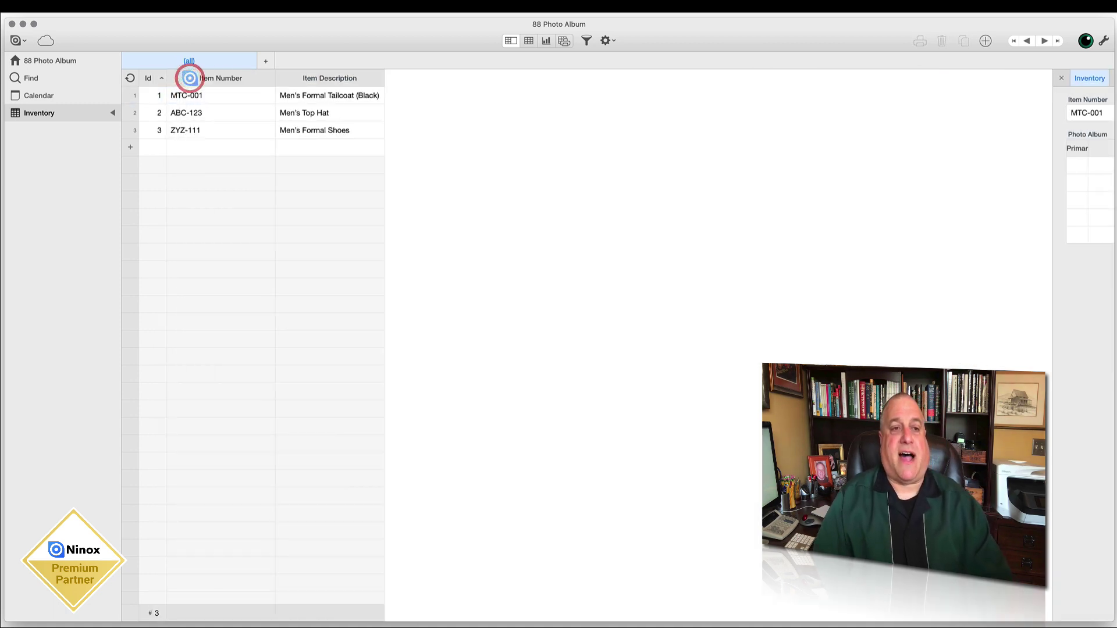
Show the Photo Album sub-table's records and widen the Primary Image column to fit its full heading.
click(111, 110)
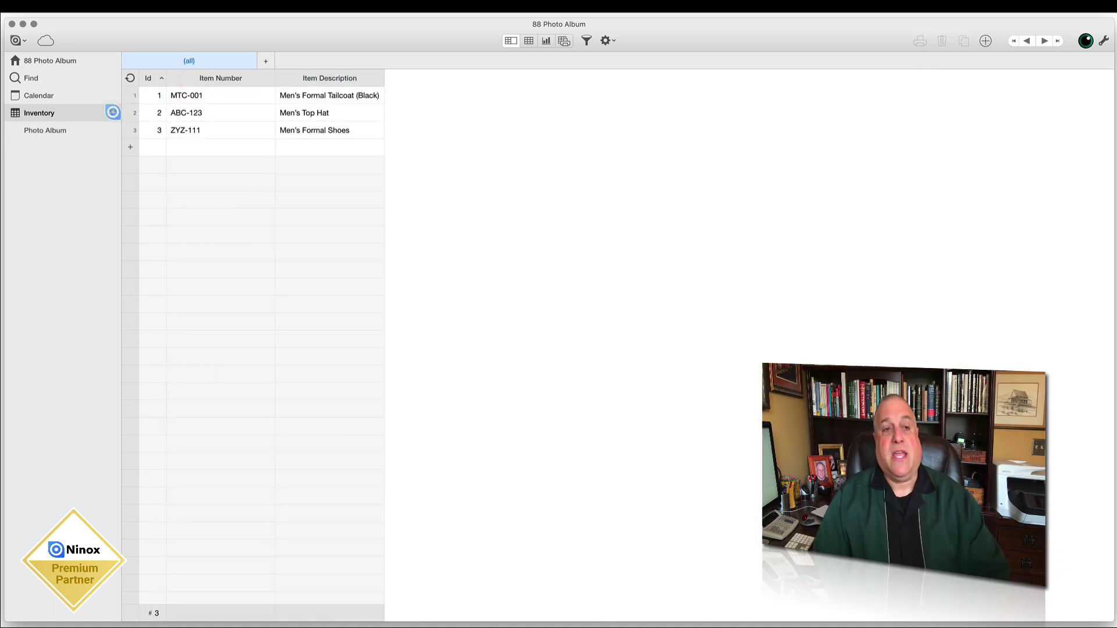
click(46, 130)
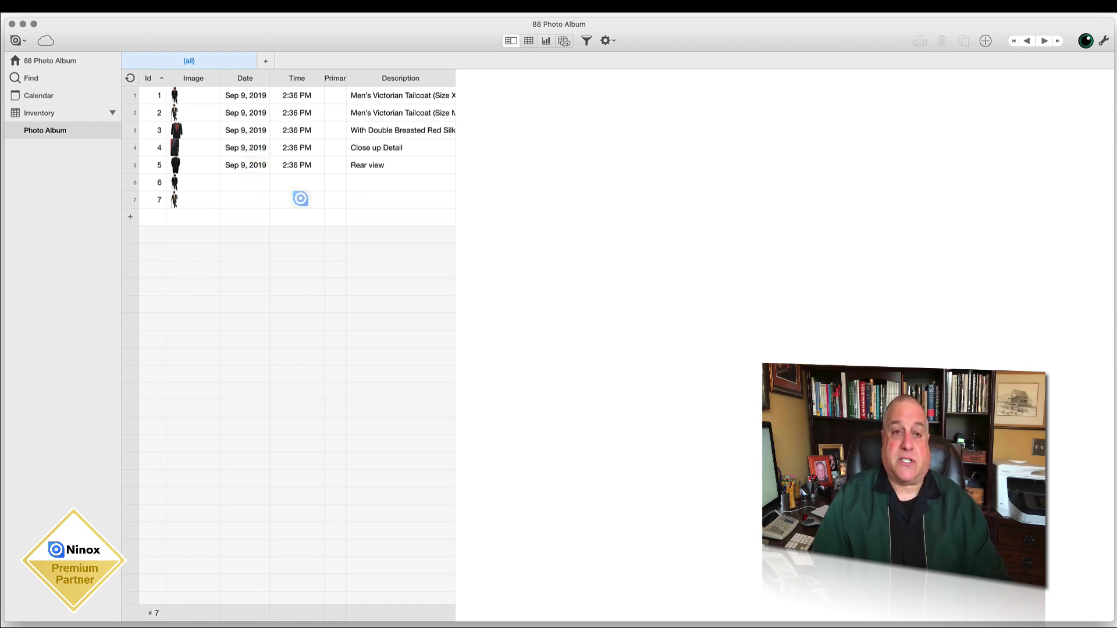
drag(346, 78, 410, 71)
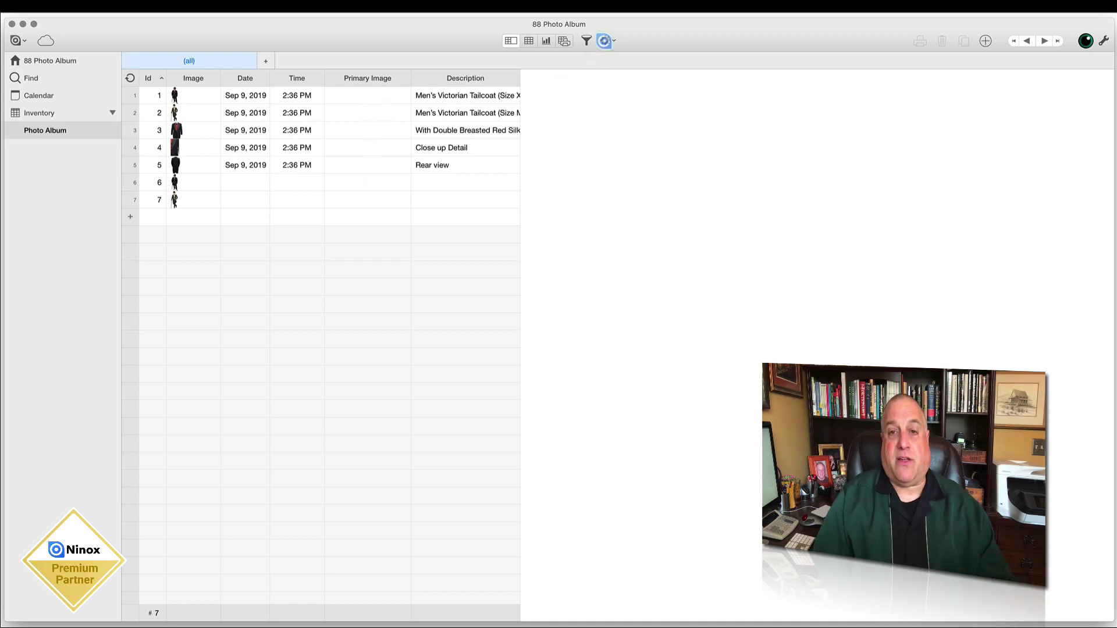
Mass-update the visible Photo Album records with the constant value No for Primary Image, and slightly widen the Description column.
click(605, 41)
click(618, 77)
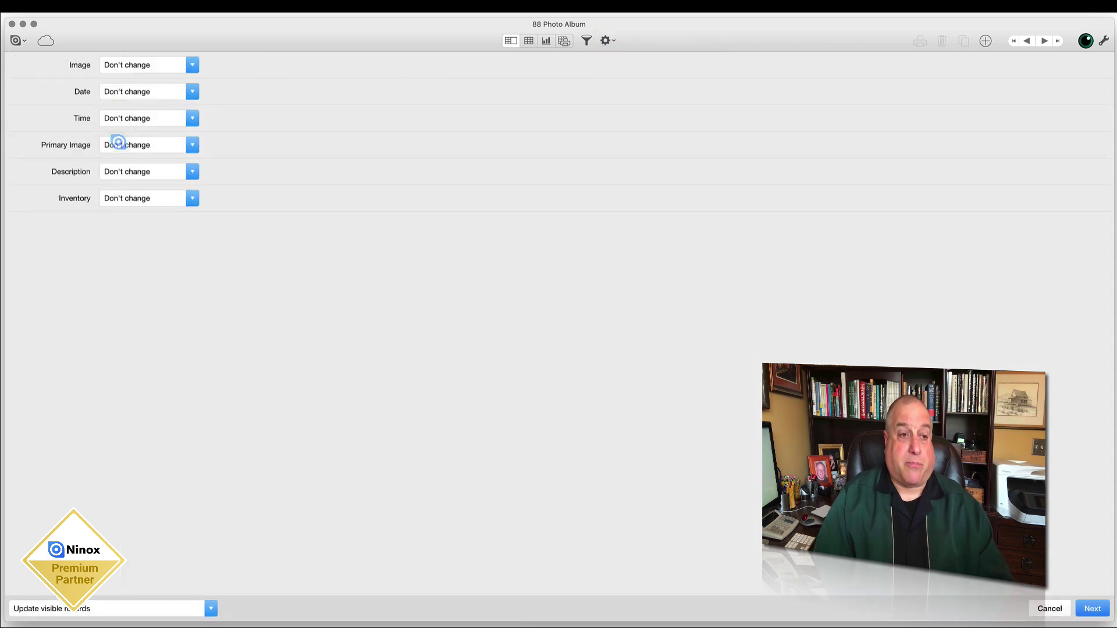
click(118, 143)
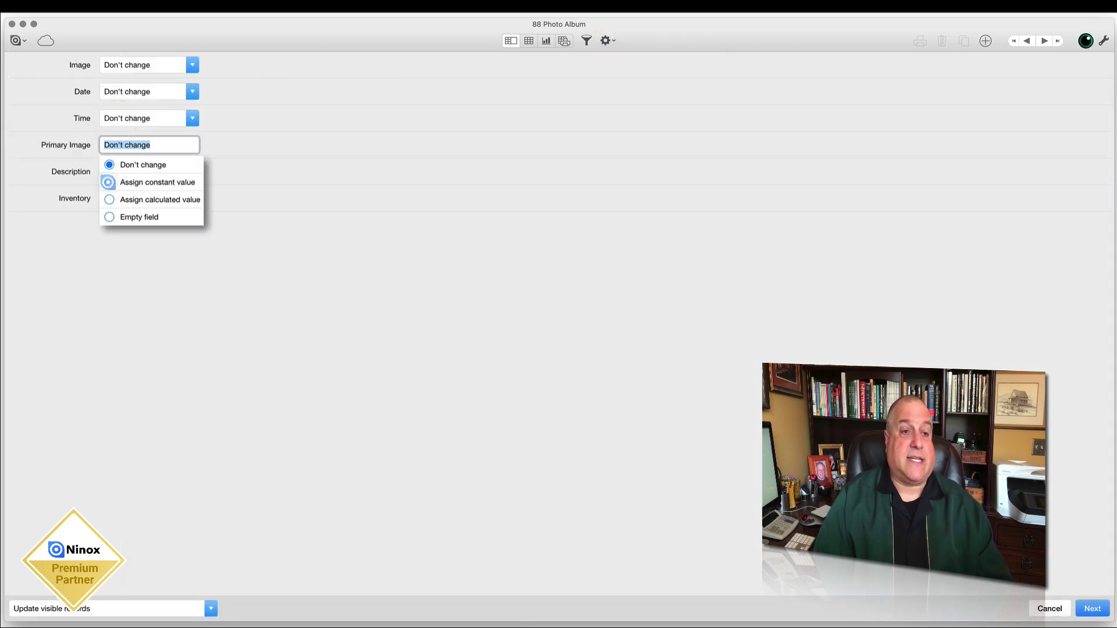
click(107, 182)
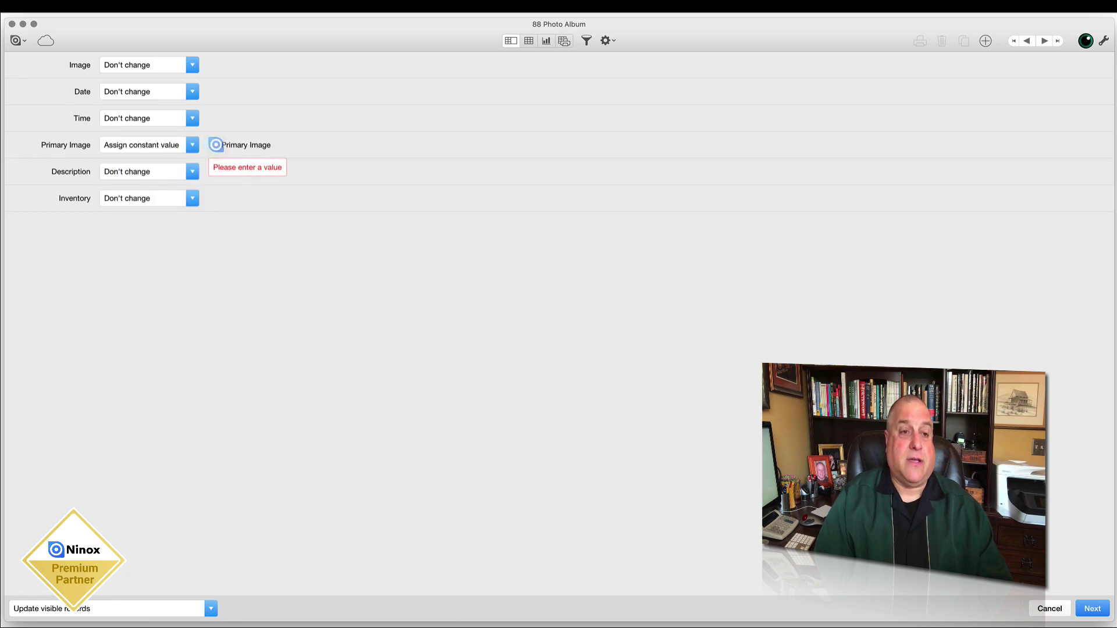
click(216, 145)
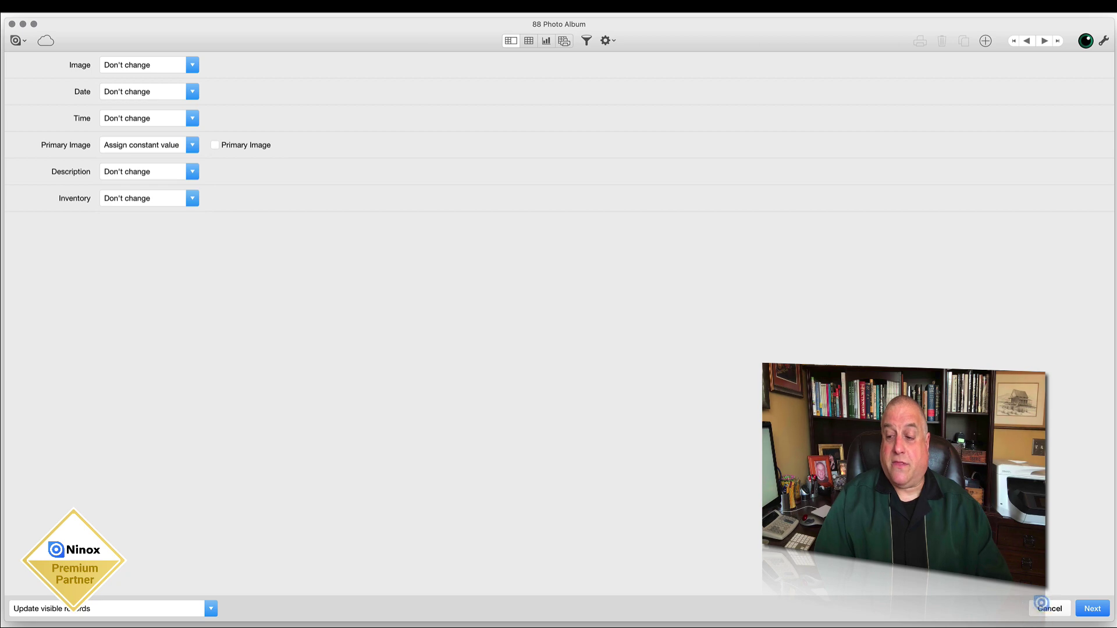
click(1085, 608)
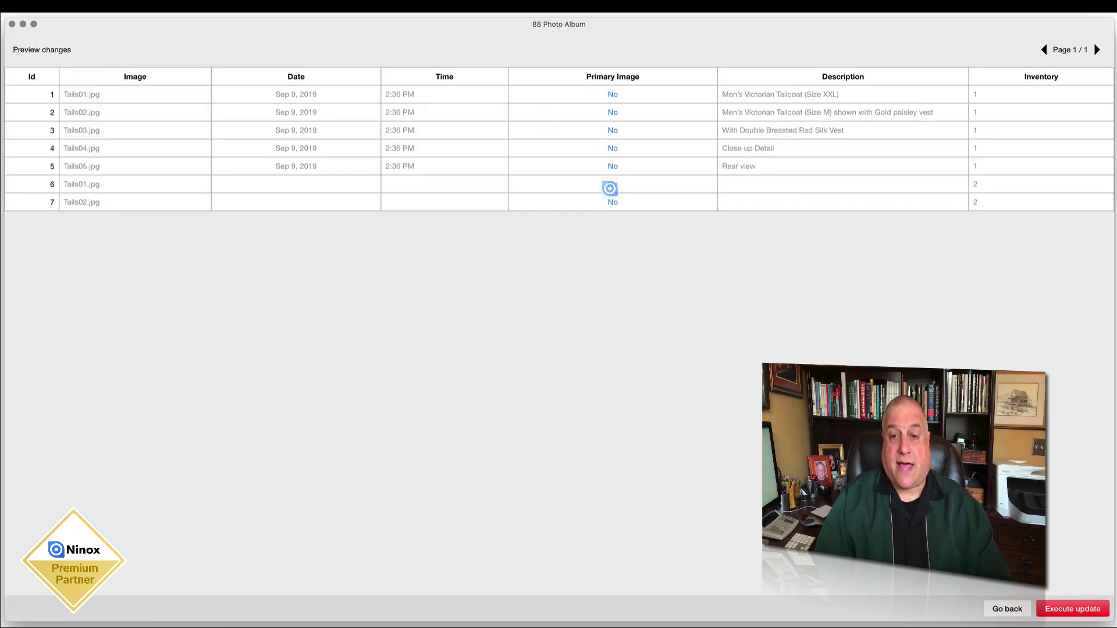
click(1069, 609)
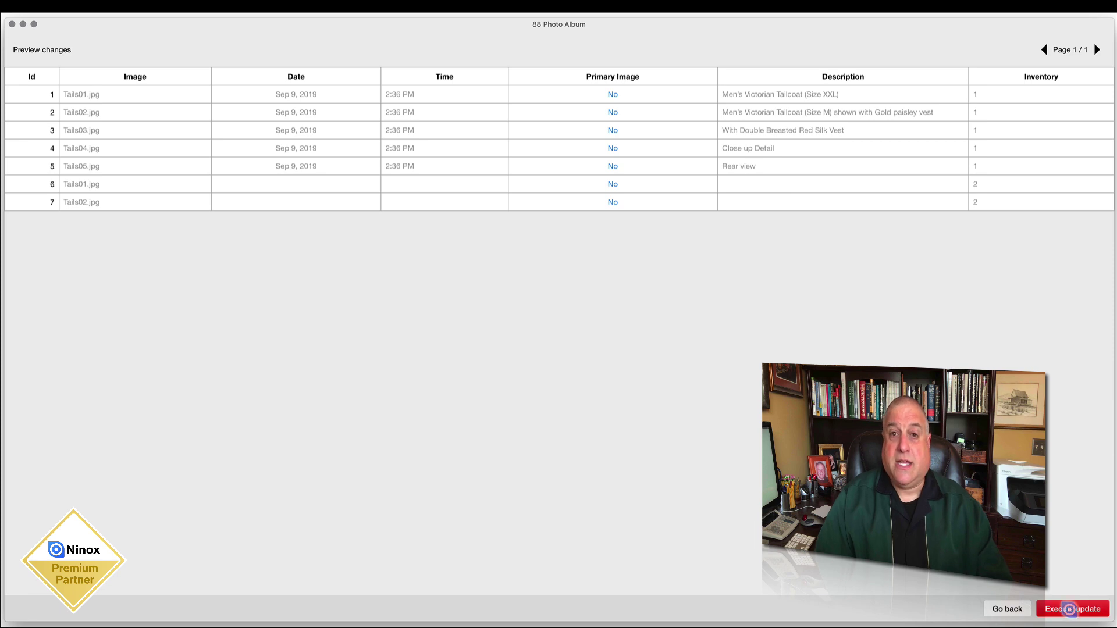
drag(520, 77, 530, 78)
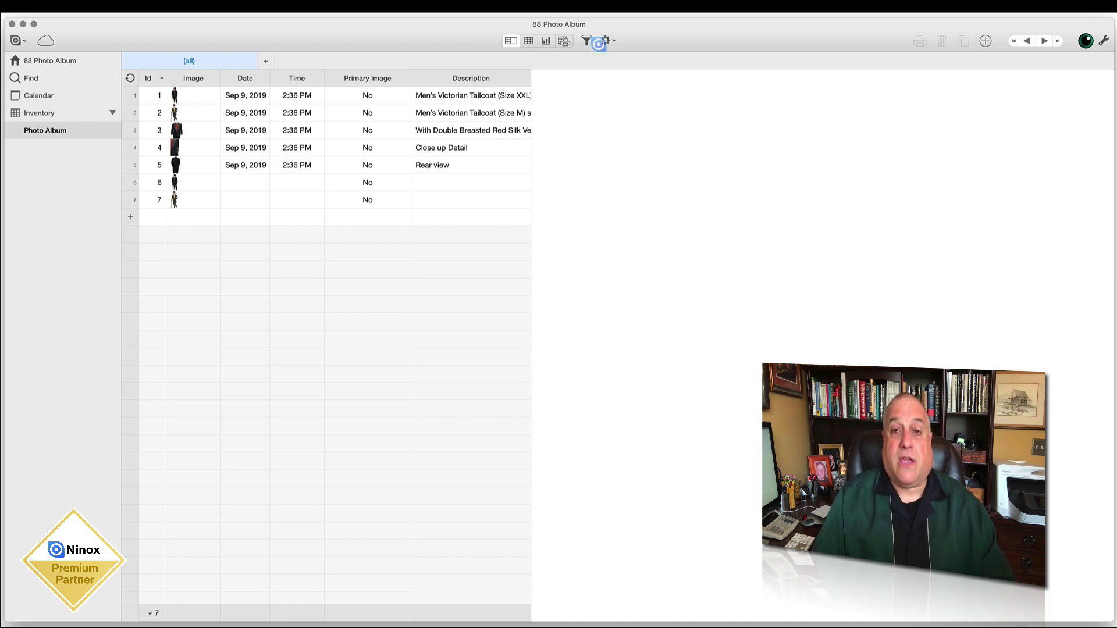
Set the Photo Album table to Hidden, save the changes, and go back to the Inventory table.
click(604, 41)
click(615, 60)
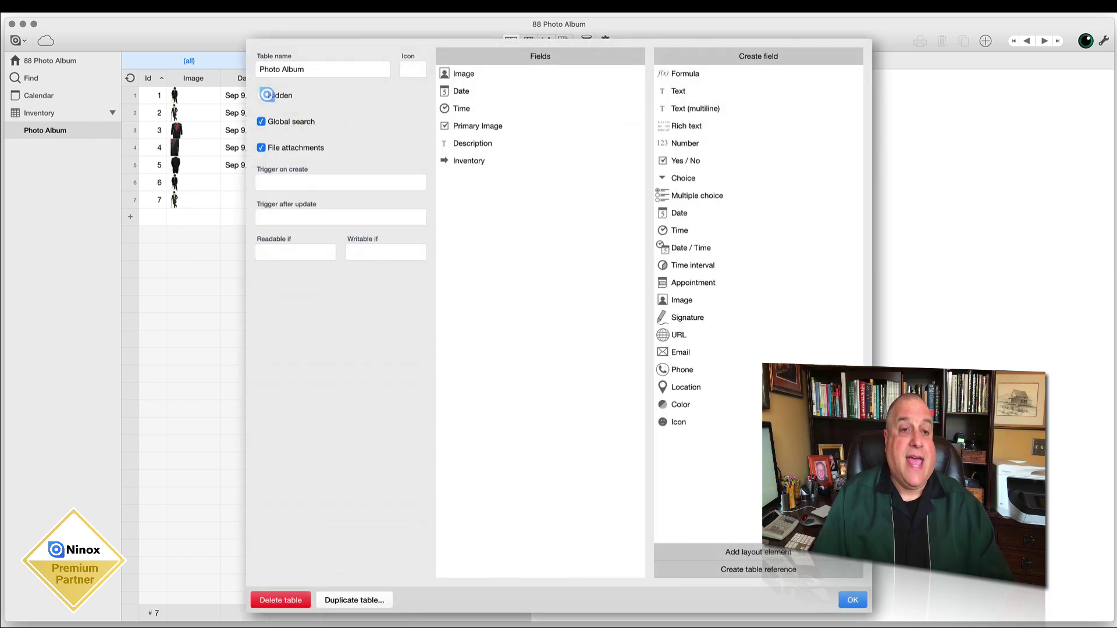
click(259, 95)
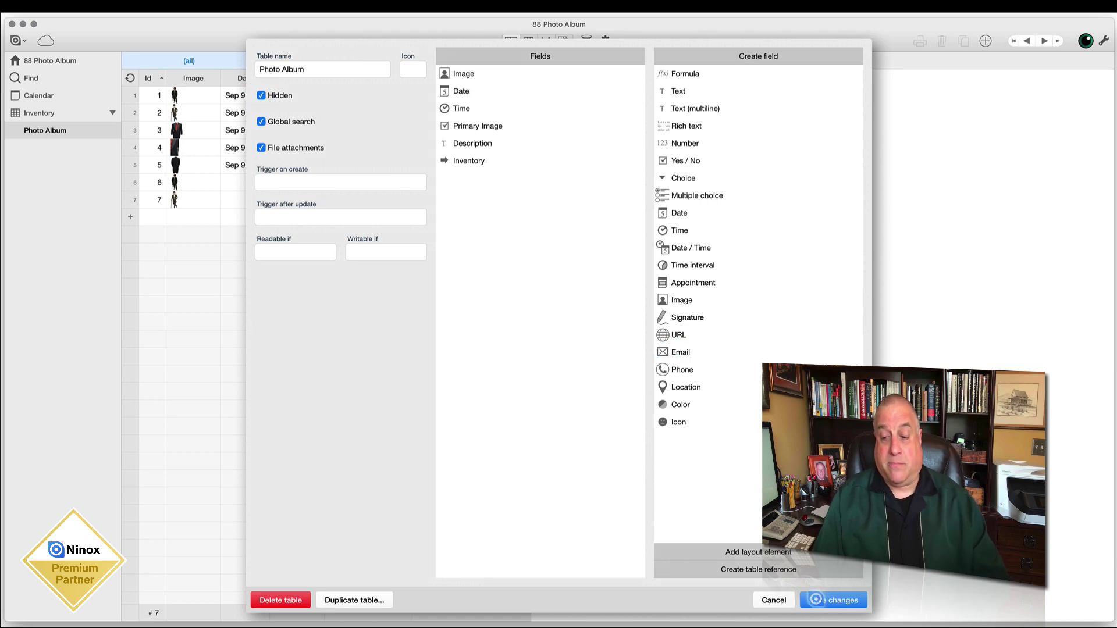
click(816, 599)
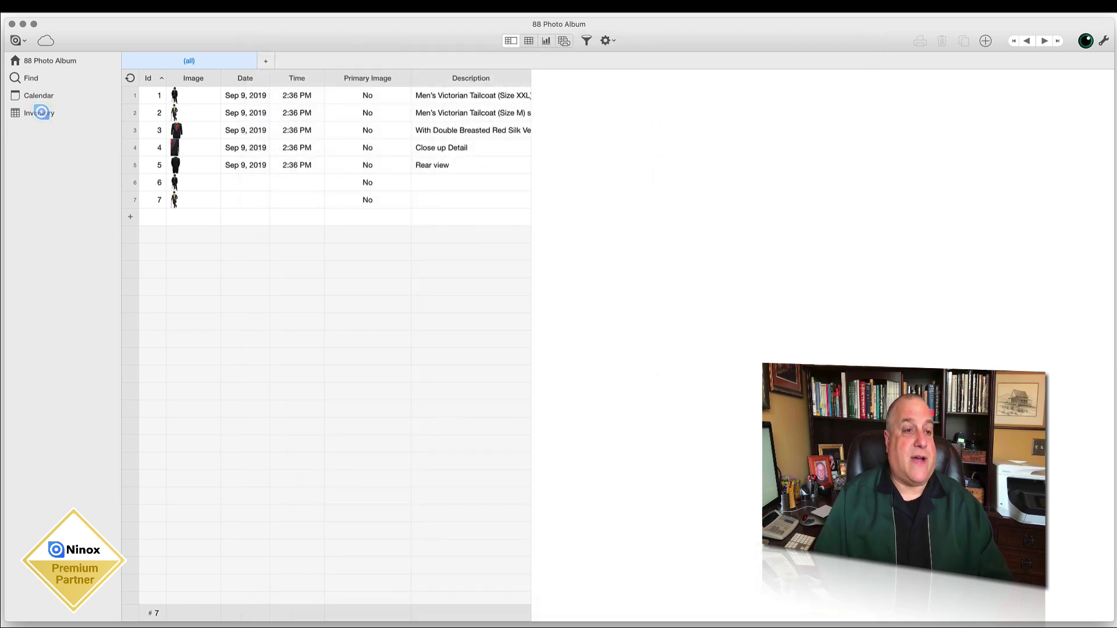
click(40, 112)
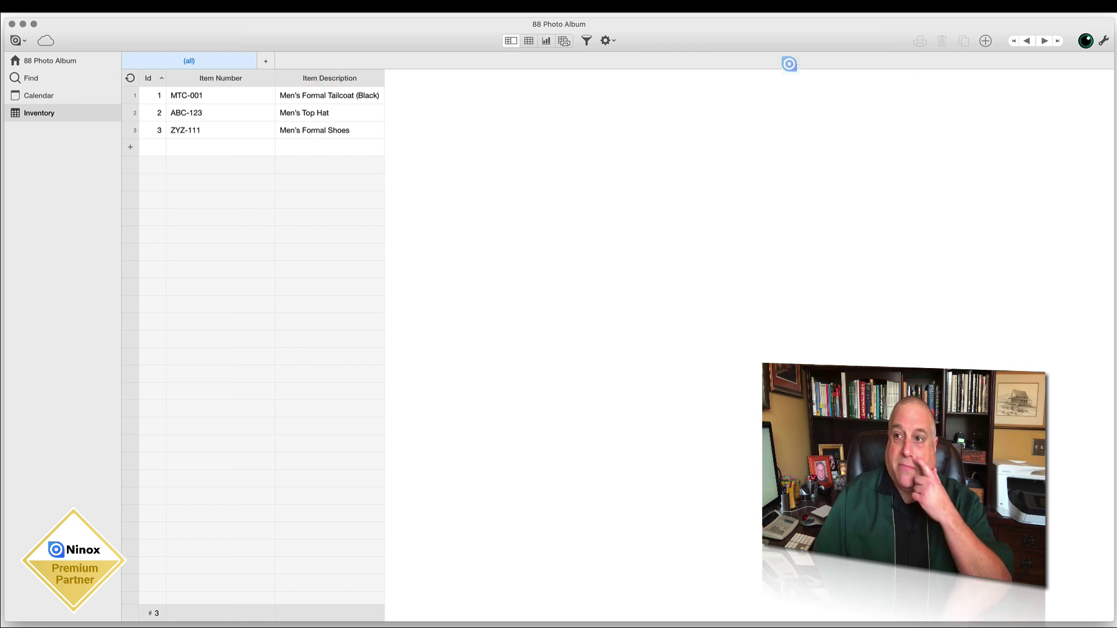
In edit mode, add a formula column beside Item Description in the Inventory table with the expression count('Photo Album'.Image).
click(1101, 40)
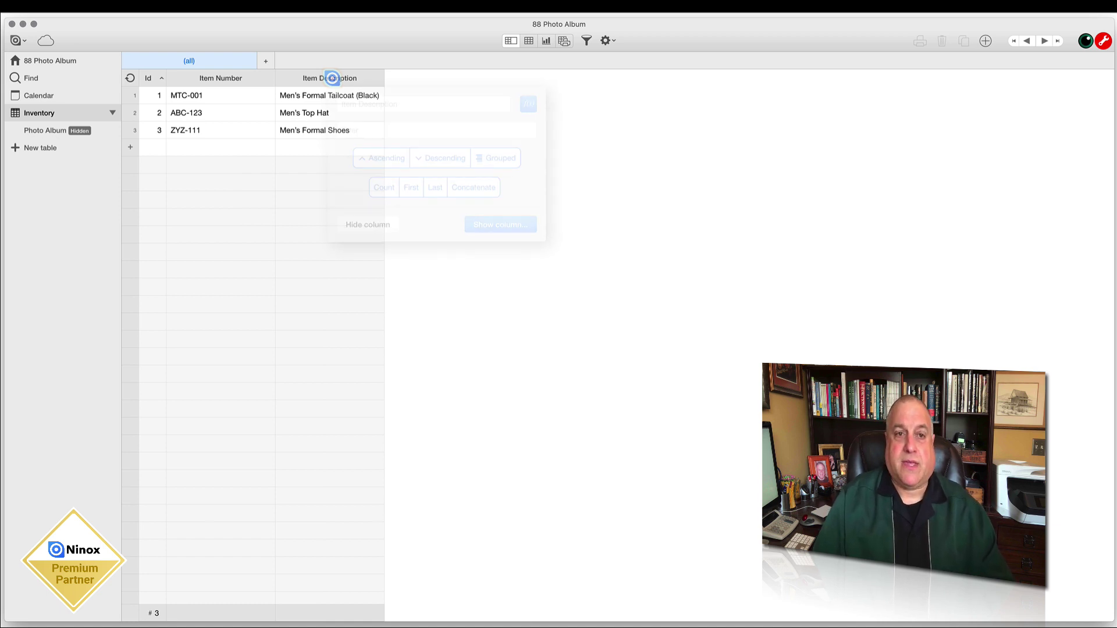
click(331, 78)
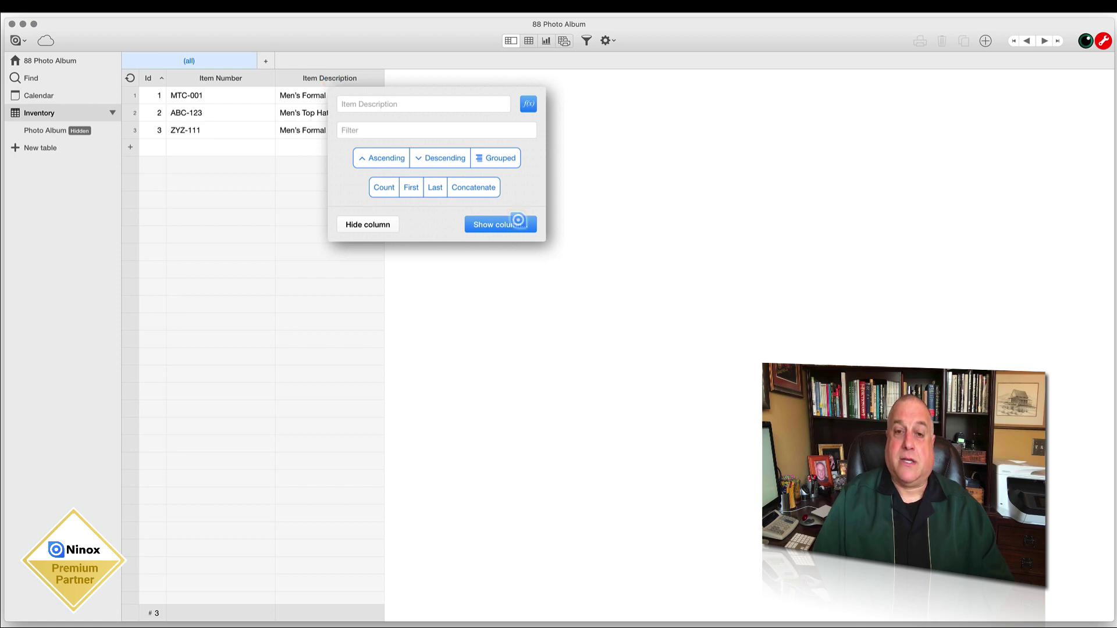
click(506, 226)
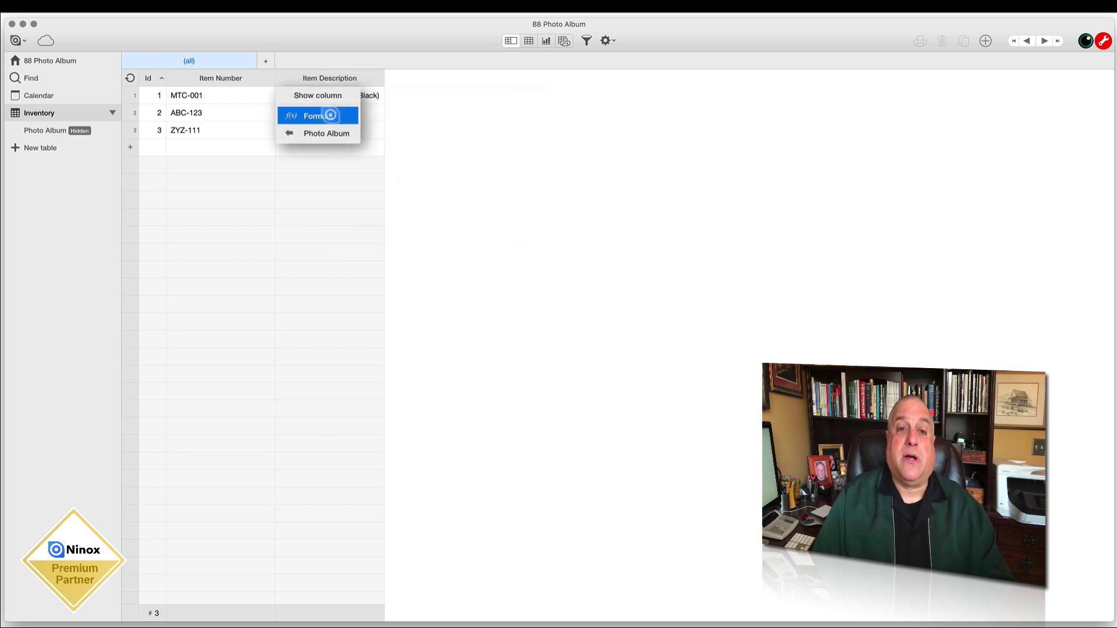
click(330, 115)
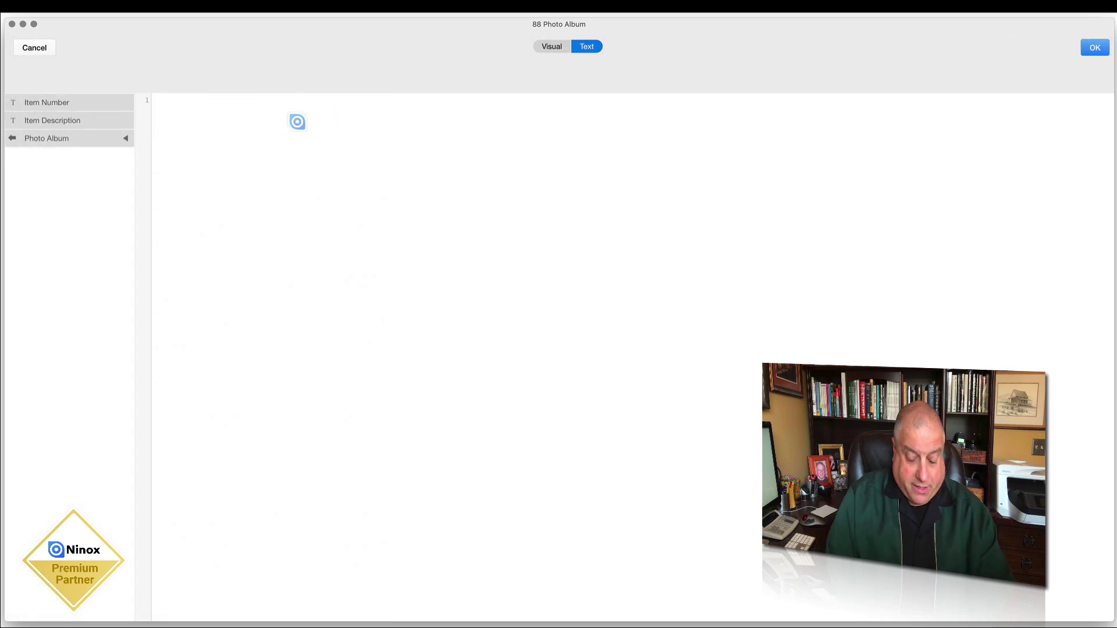
text(count()
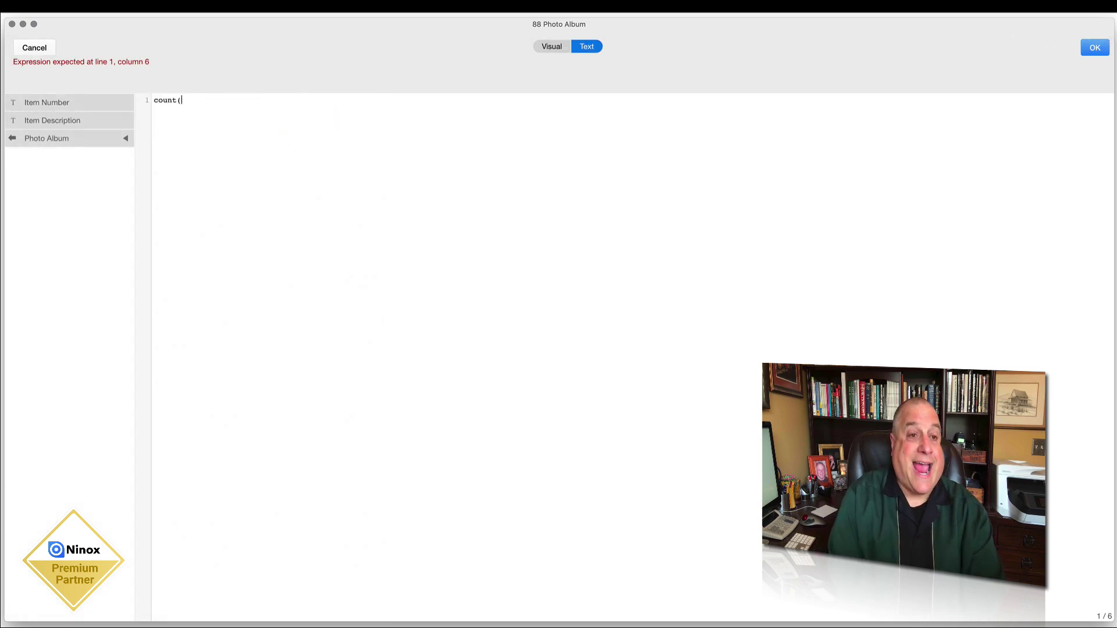
click(124, 138)
click(48, 161)
text())
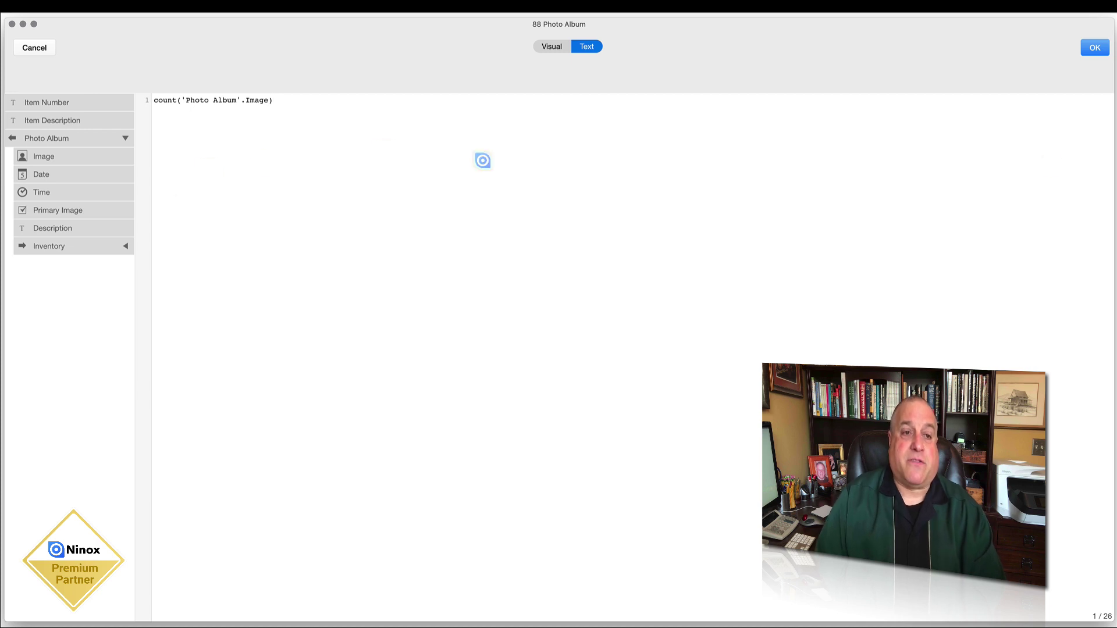
click(1093, 46)
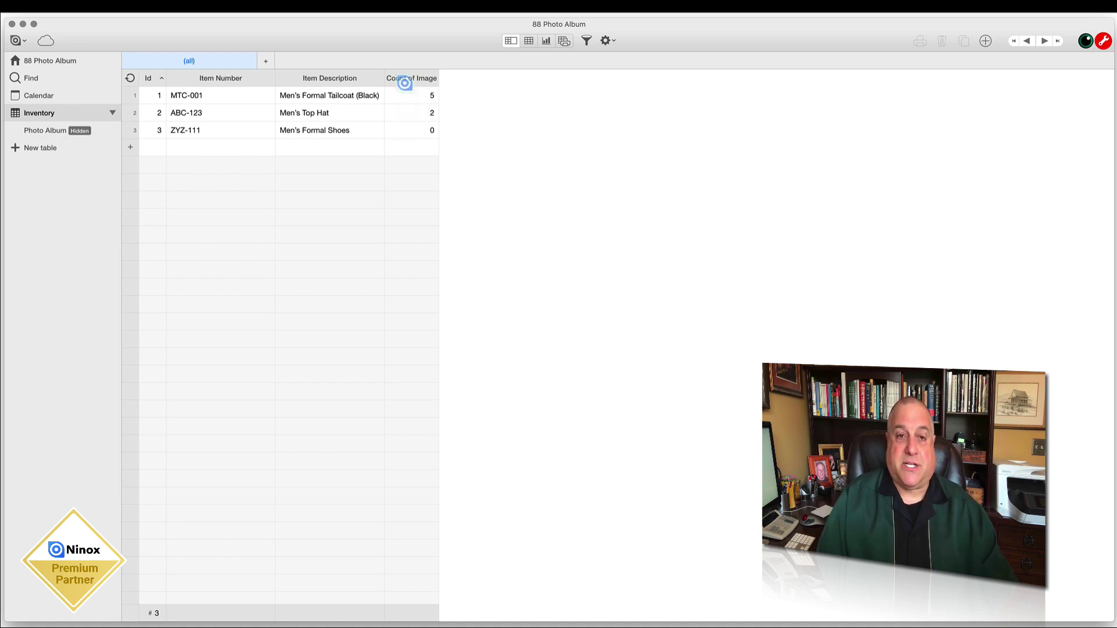
Name the image-count column of the Inventory table "# of Images" and total it with Sum.
click(401, 77)
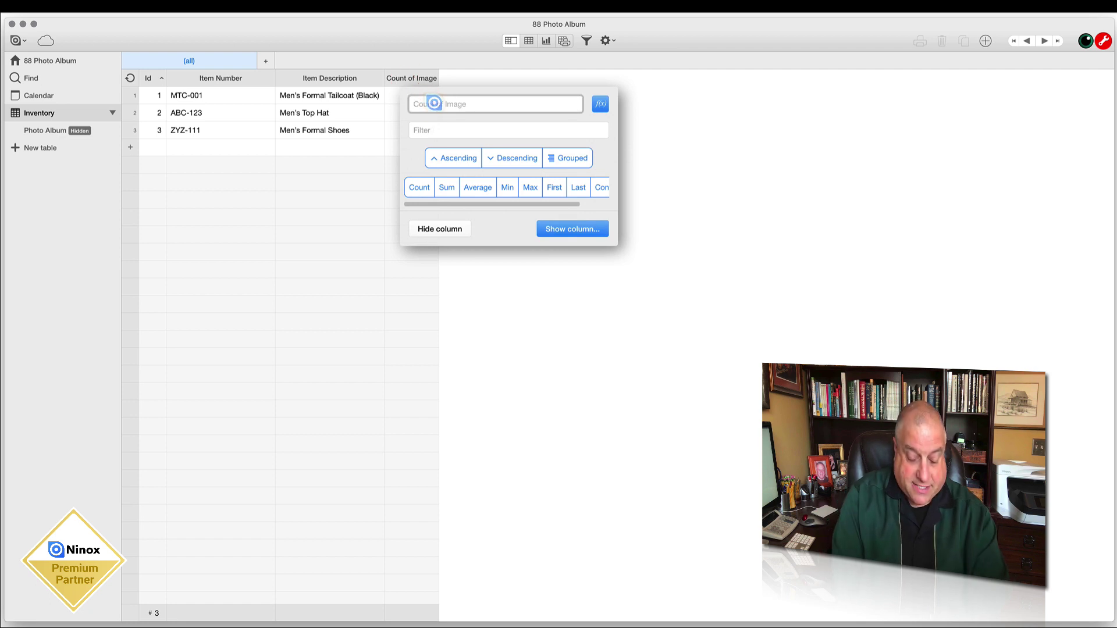
text(# of Images)
click(441, 187)
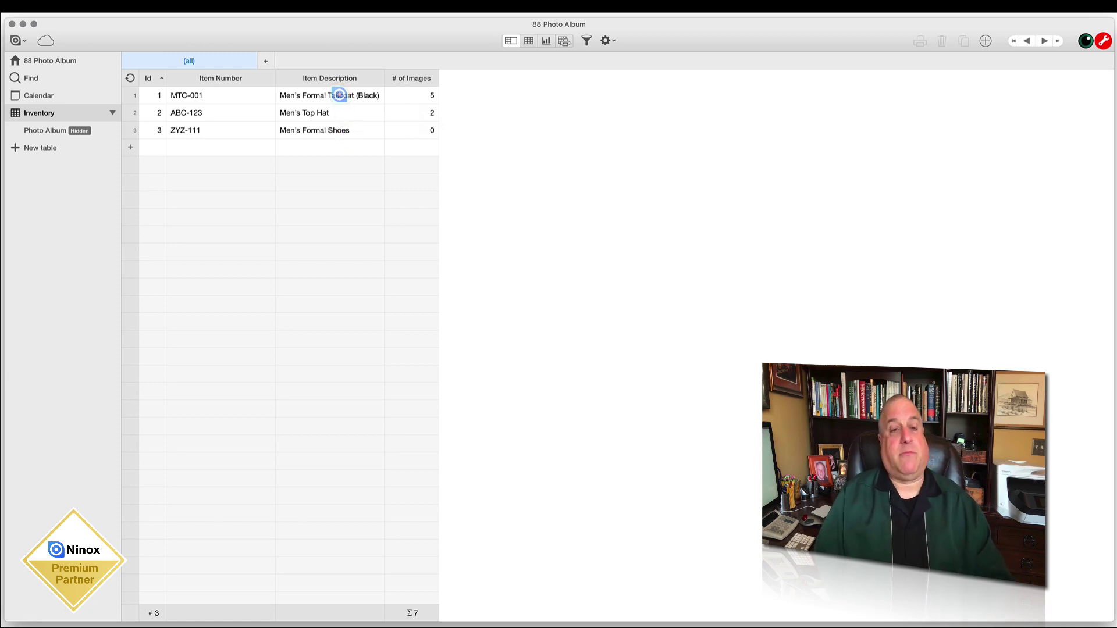
Outside edit mode, mark item MTC-001's "Men's Victorian Tailcoat (Size XXL)" photo as Primary Image, and widen the Primary Image column to fit its heading.
click(339, 95)
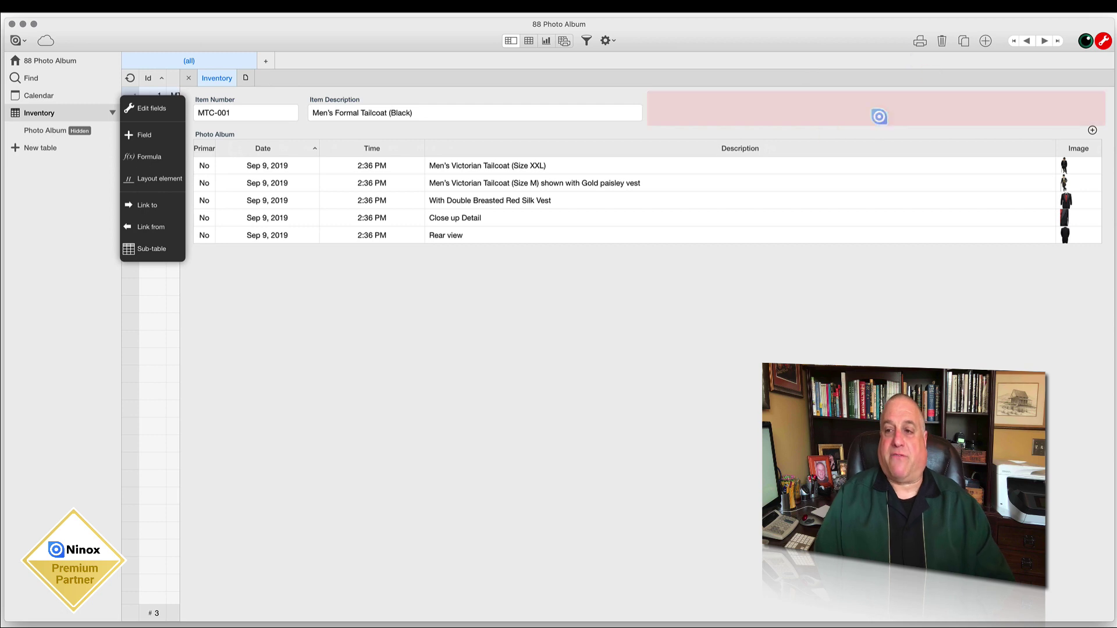
click(546, 167)
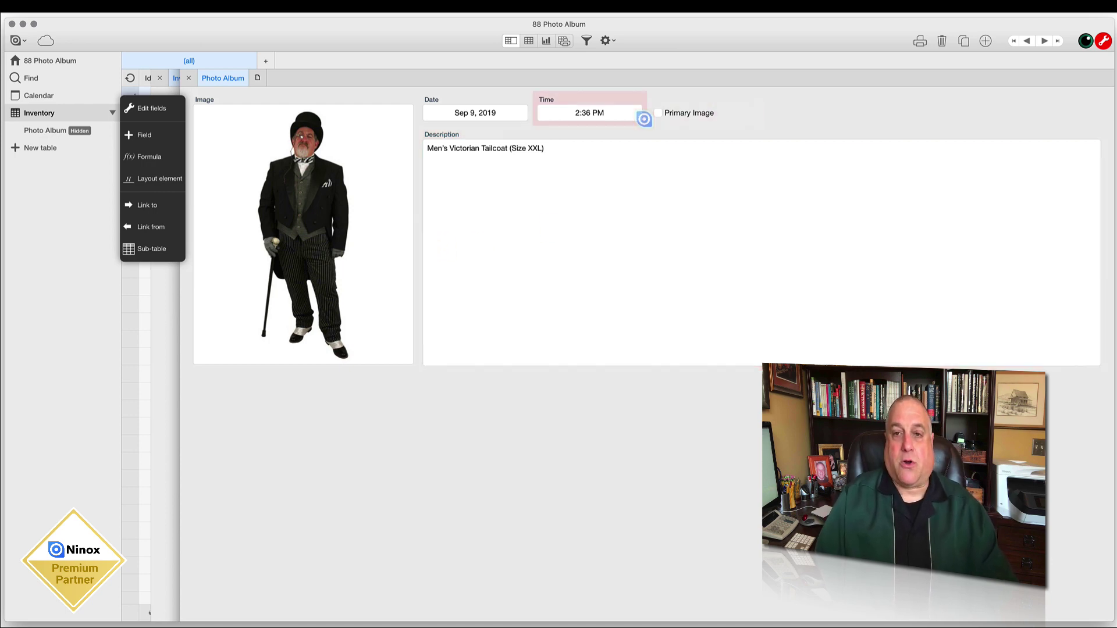
click(1104, 40)
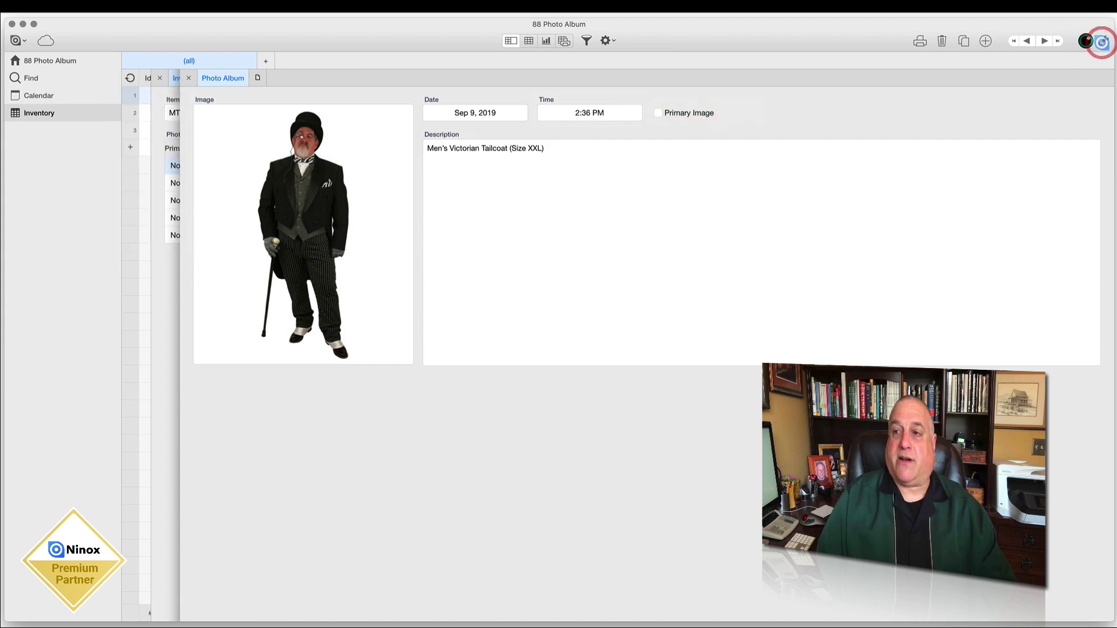
click(657, 113)
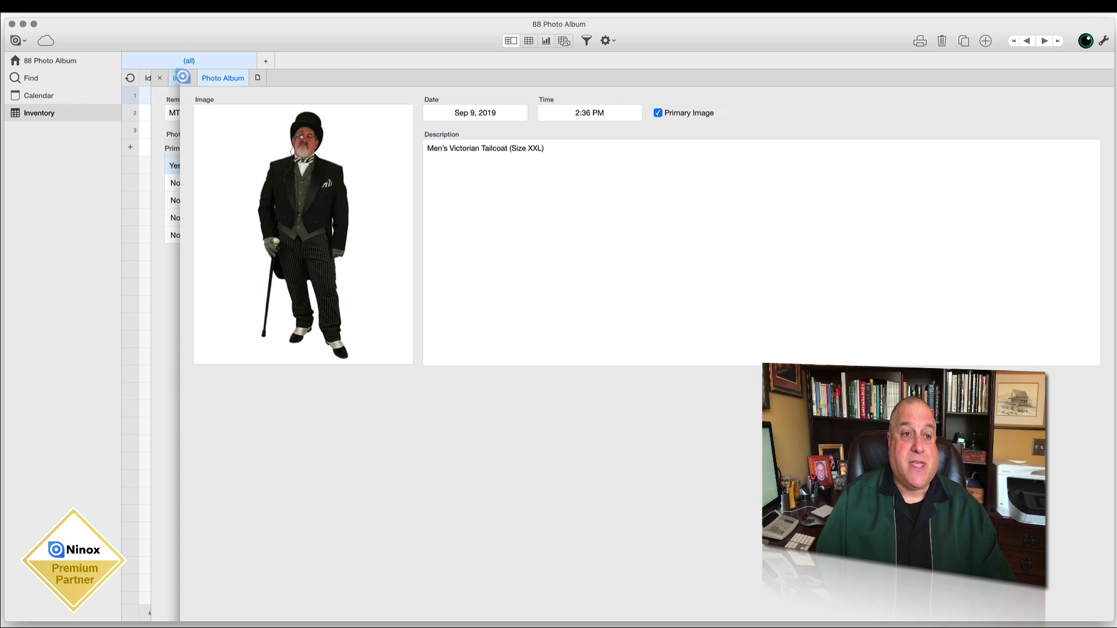
click(182, 76)
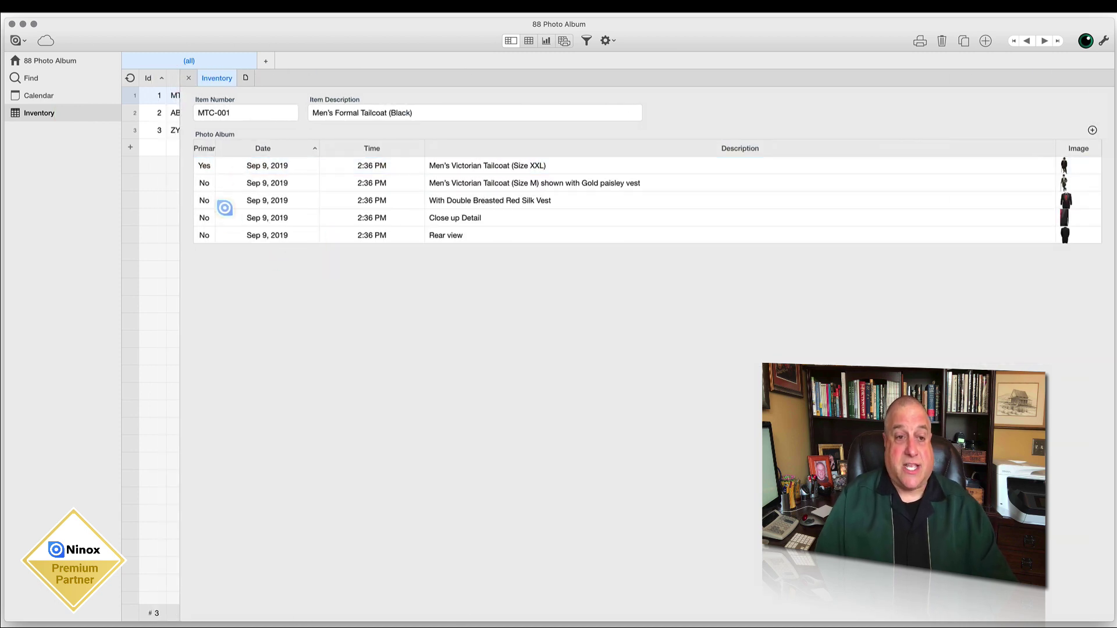
drag(216, 148, 245, 149)
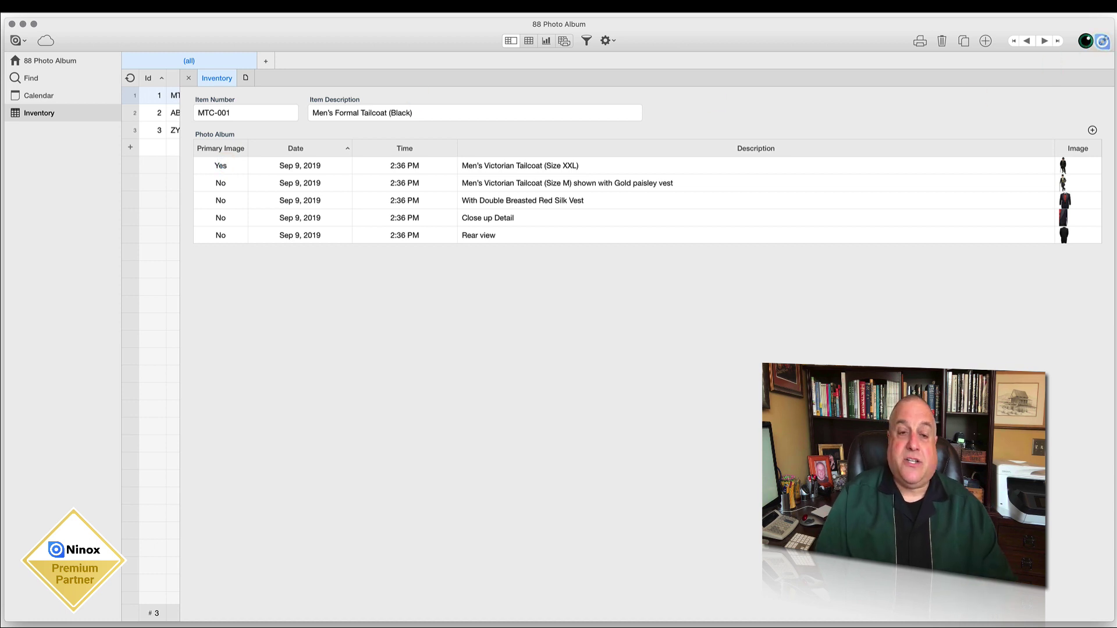
In edit mode, add a formula field to the Inventory form and begin its code with let xCurrRec := id;.
click(1102, 40)
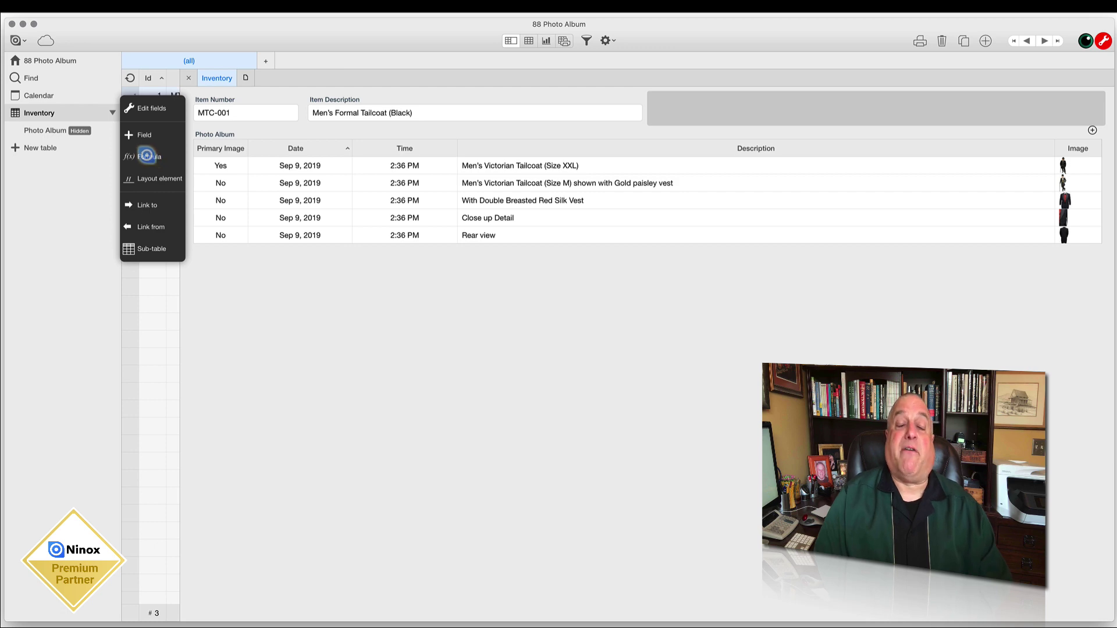
click(147, 156)
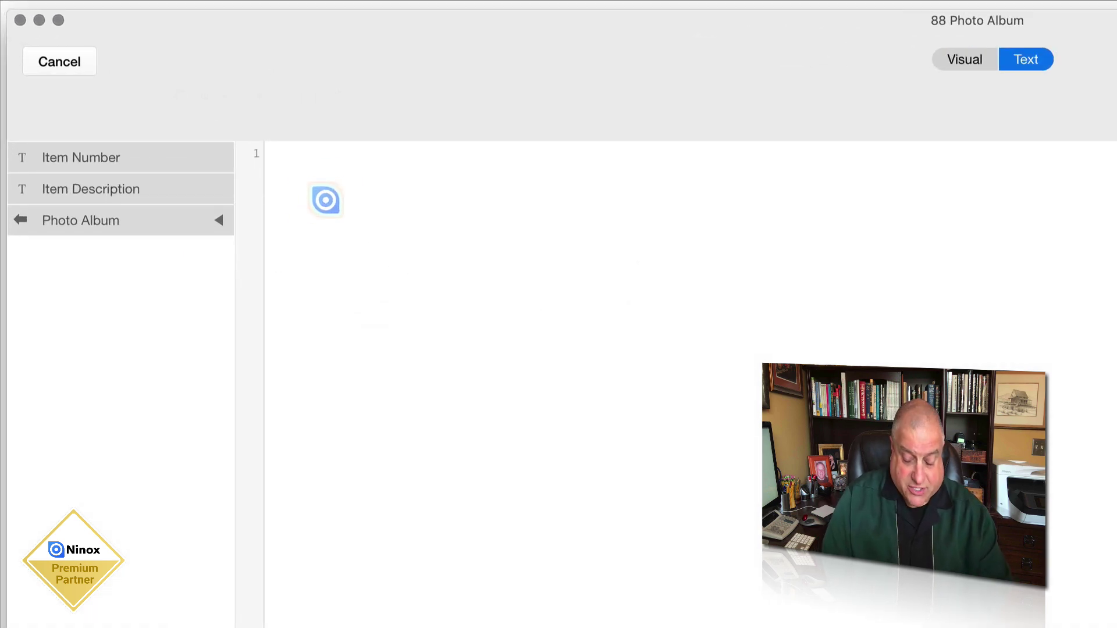
text(let xCurrRe)
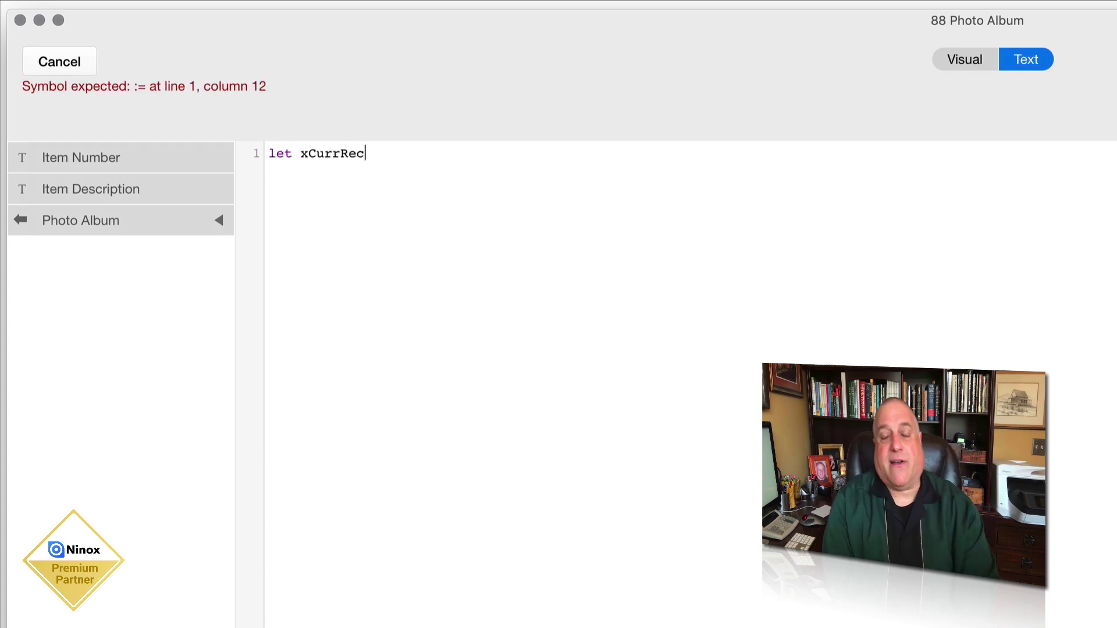
text(c)
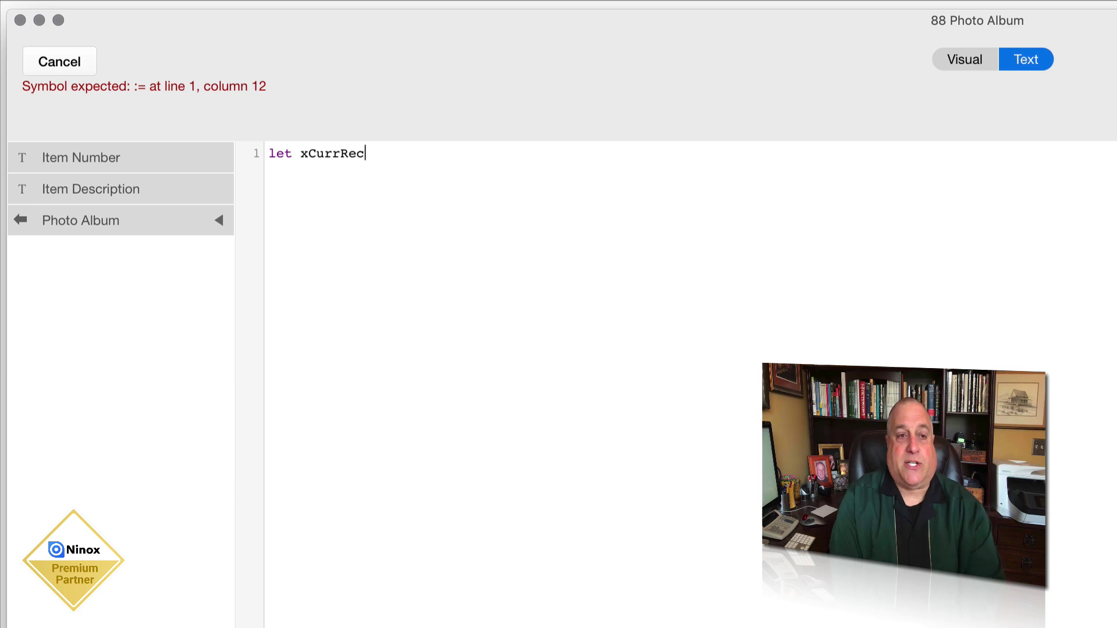
text( := id)
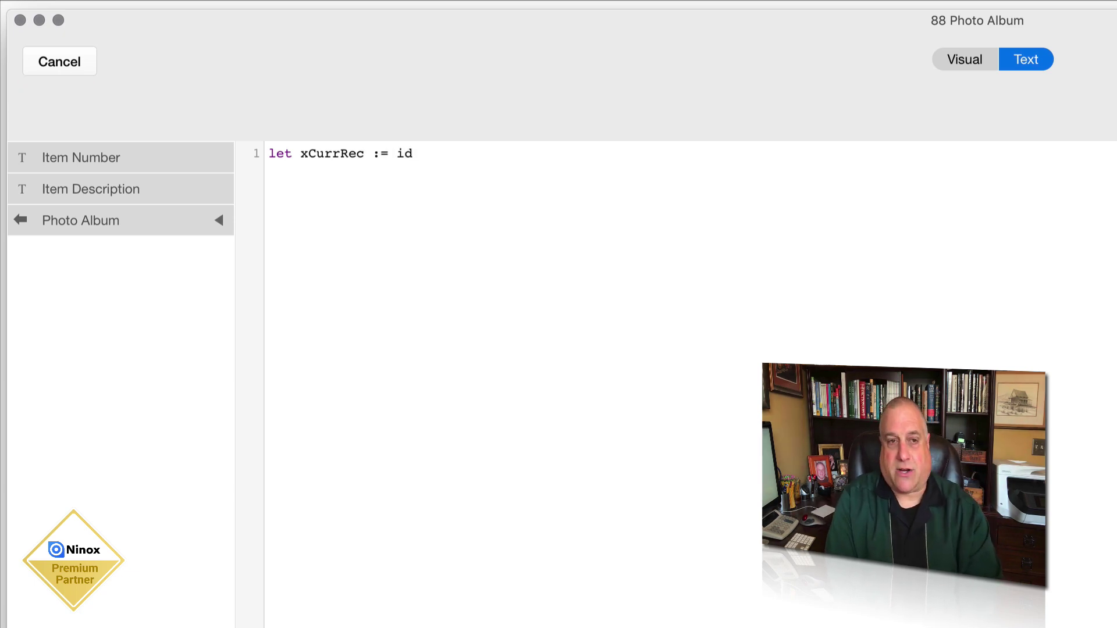
text(; )
Add the second formula line select 'Photo Album' where Inventory = xCurrRec and 'Primary Image'.
text(select)
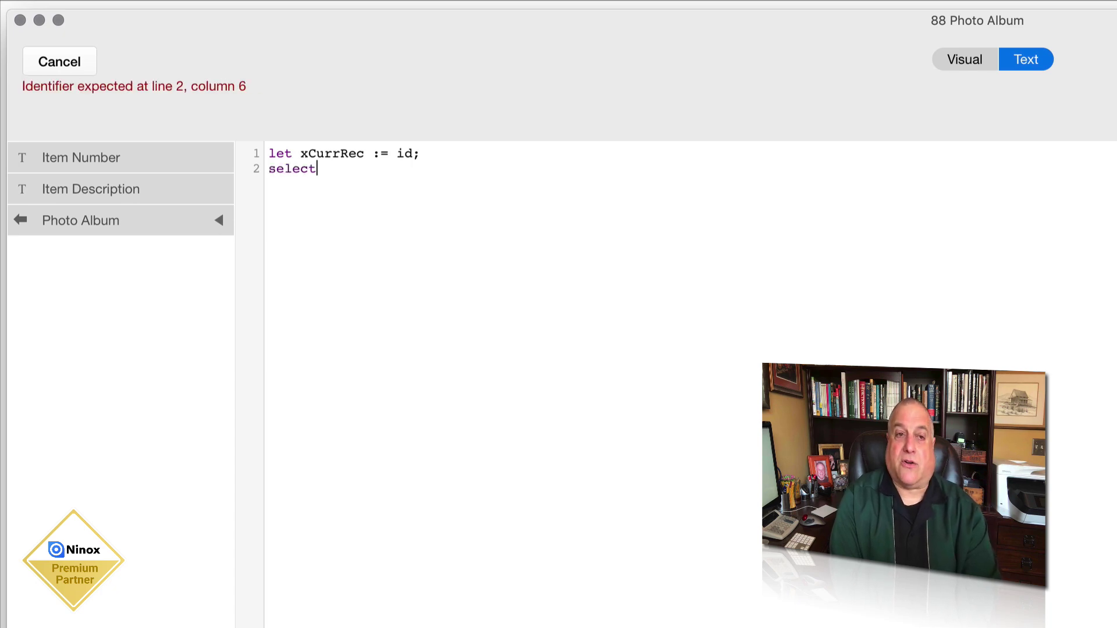
text(Photo )
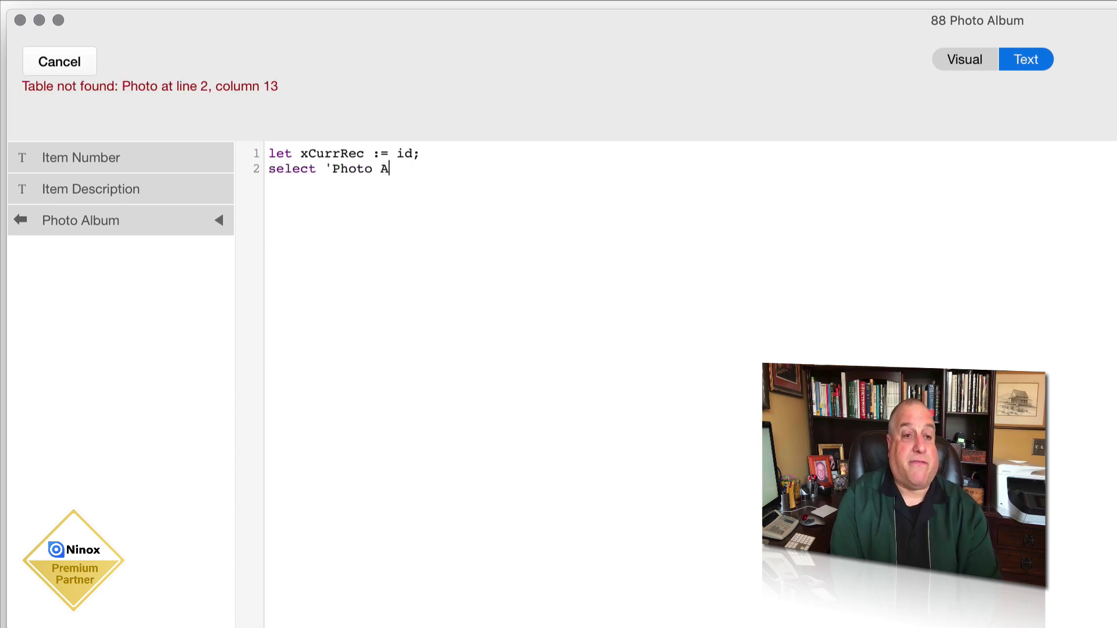
text(Album')
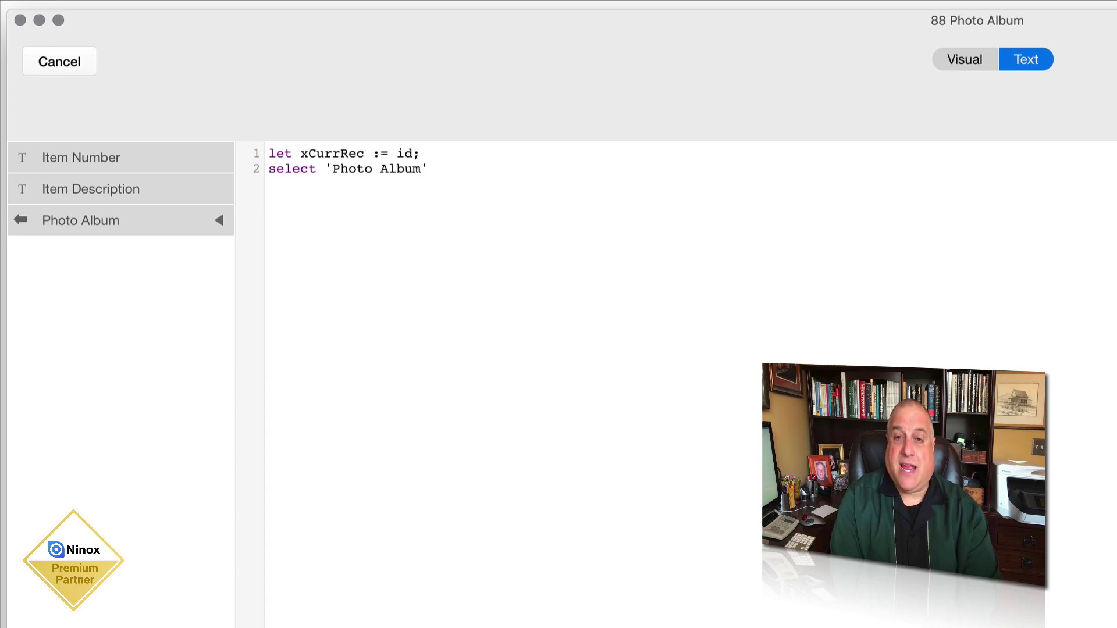
text( where)
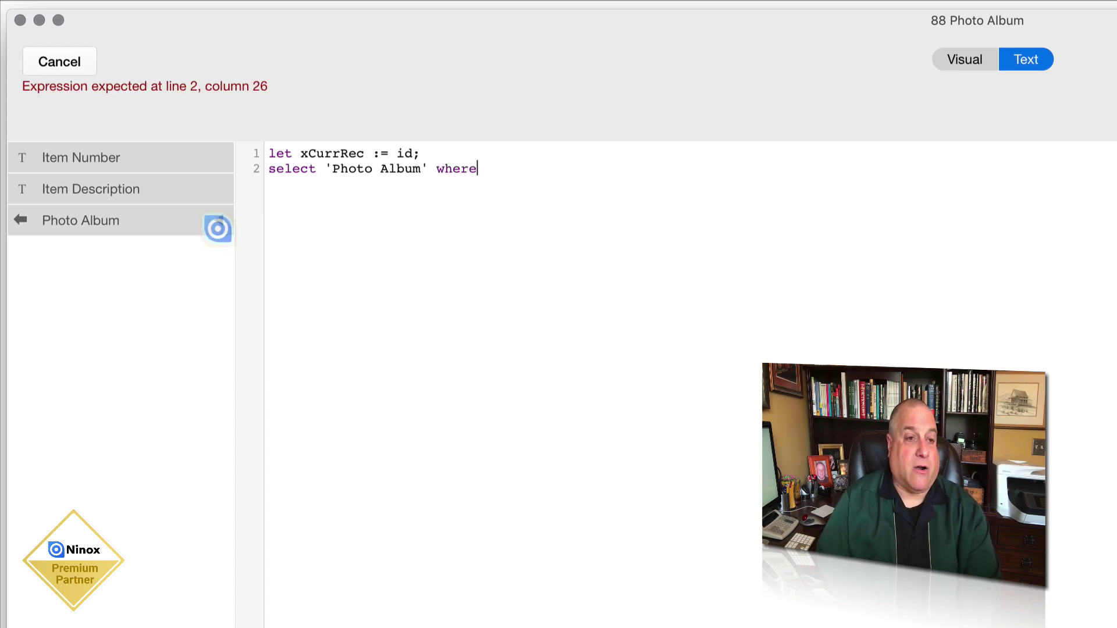
click(218, 220)
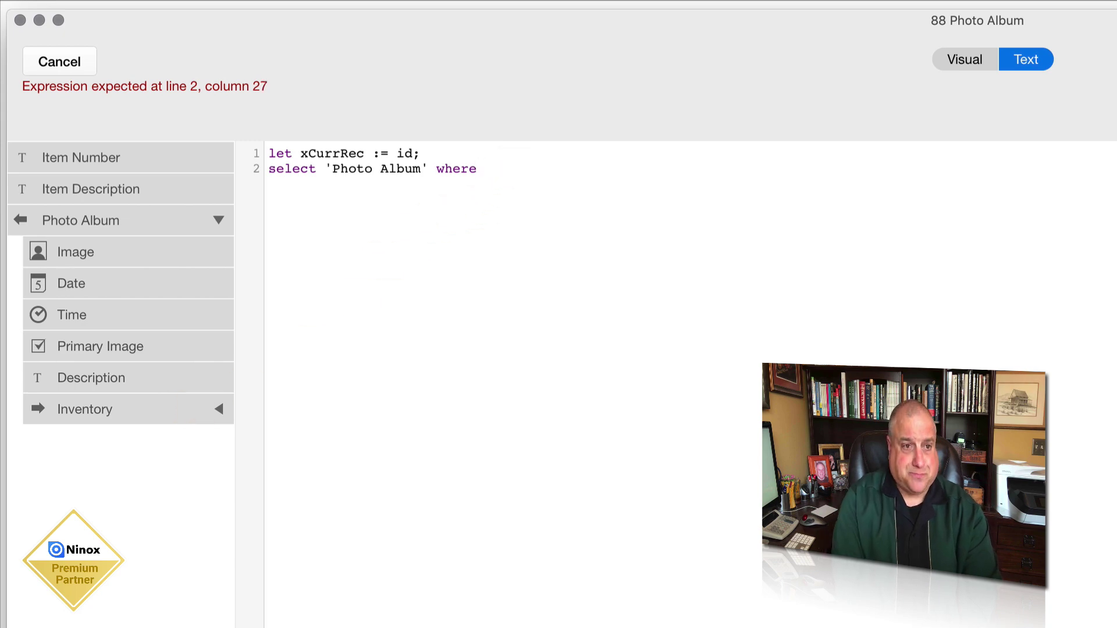
text(Inventory)
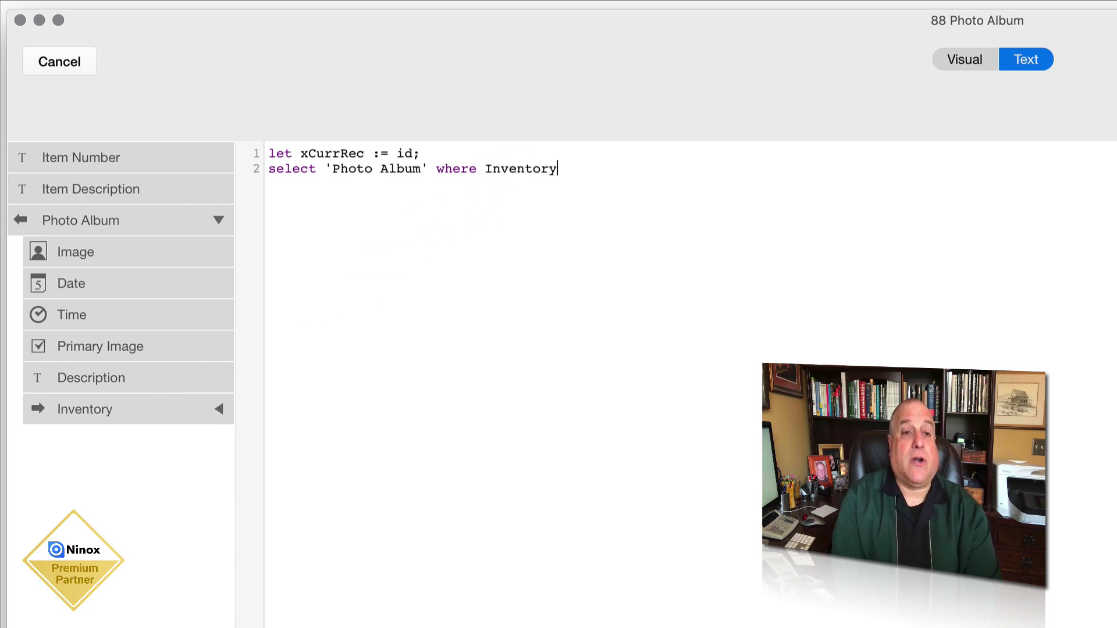
text( = xCurrRec)
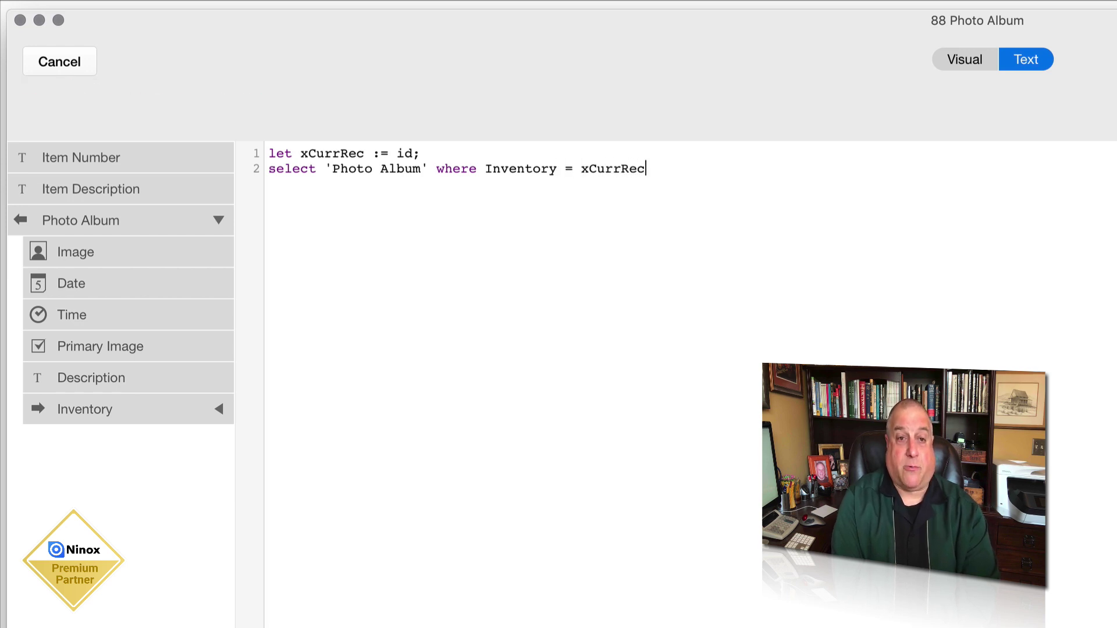
text( and 'P)
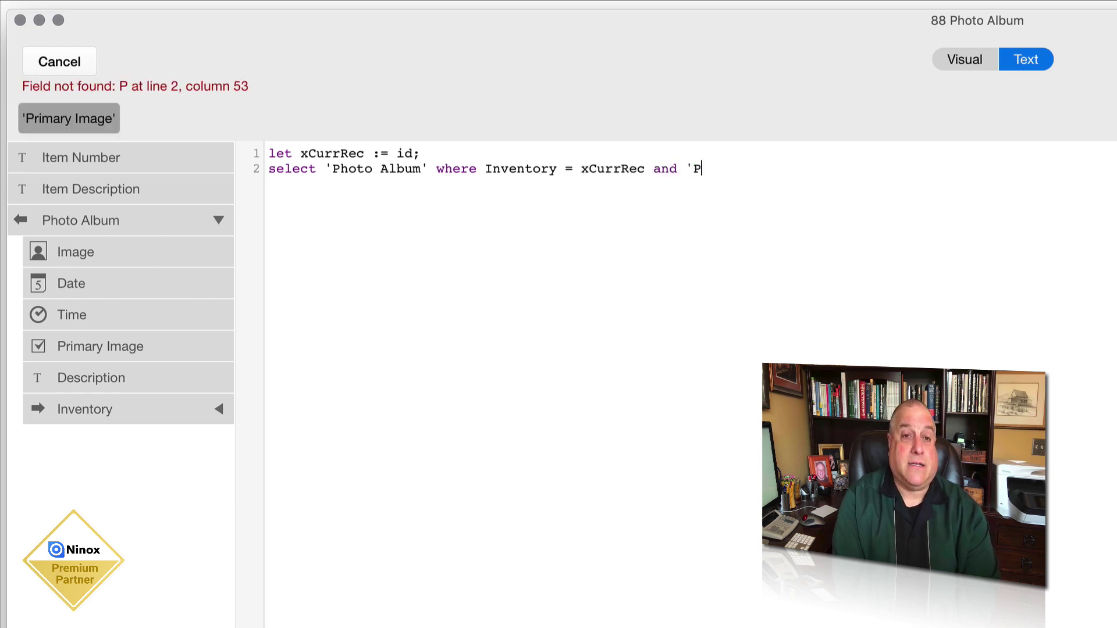
text(rimary Image')
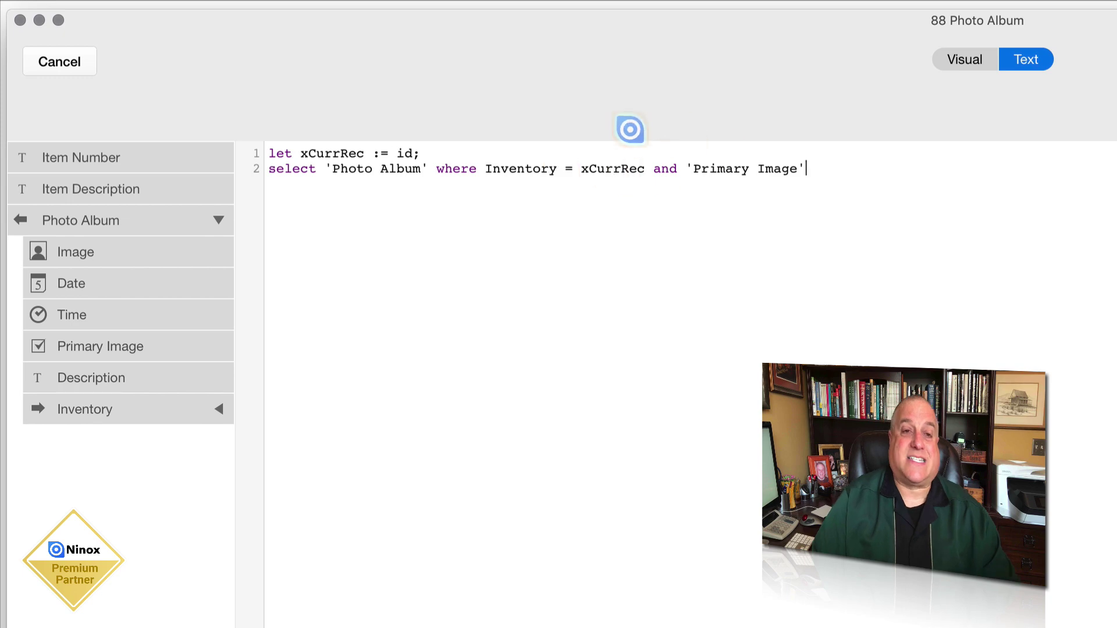
Assign the select expression to a variable with let i := and start a third line.
click(267, 168)
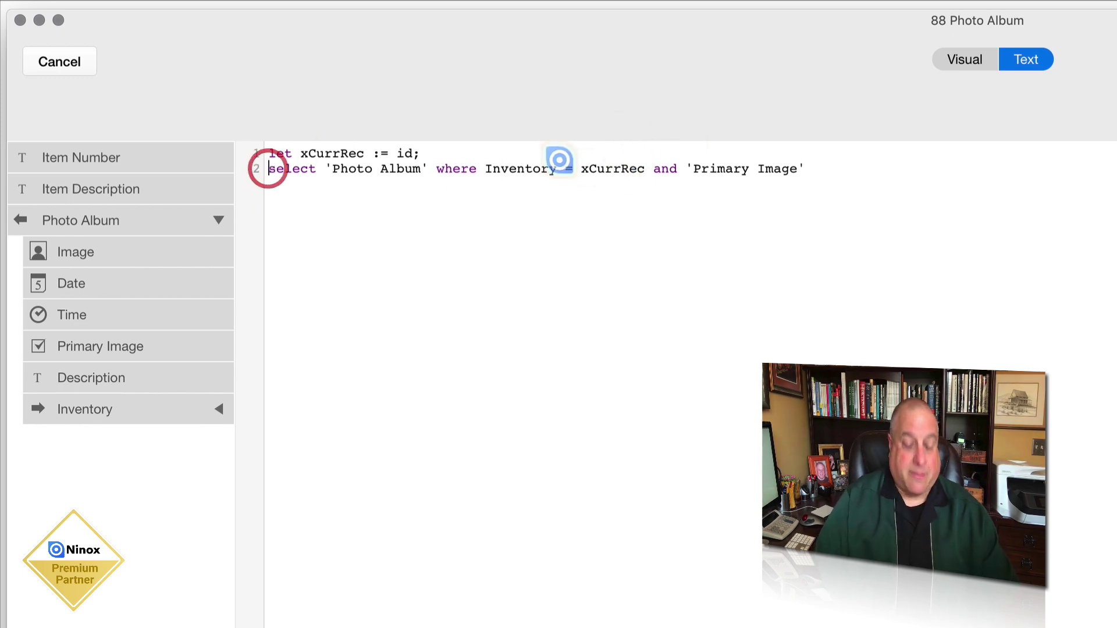
text(let i :=)
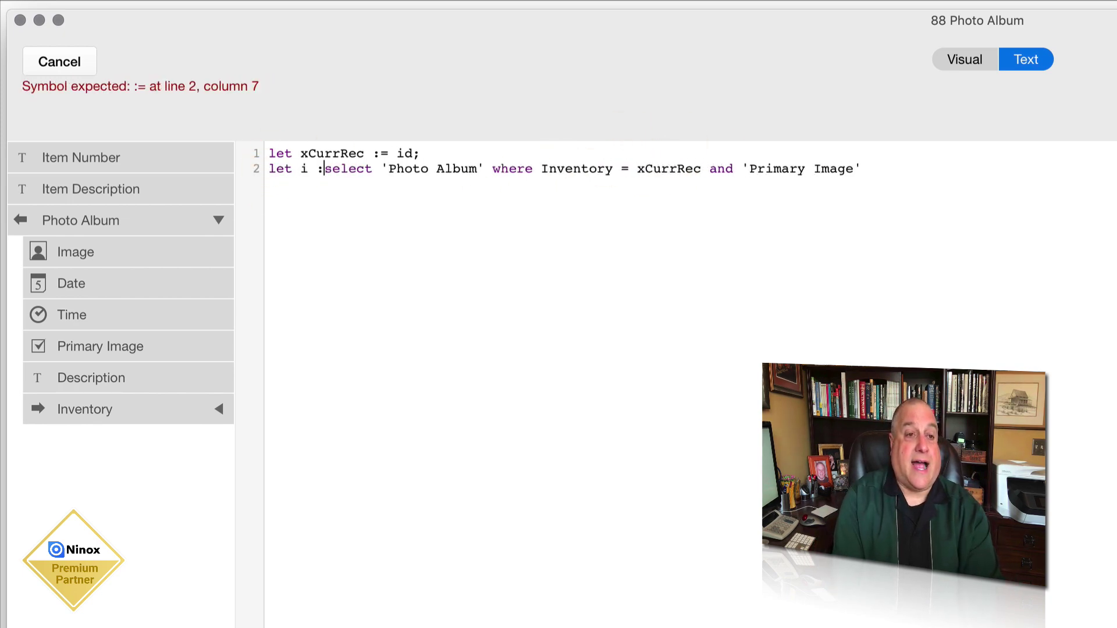
click(890, 168)
key(Return)
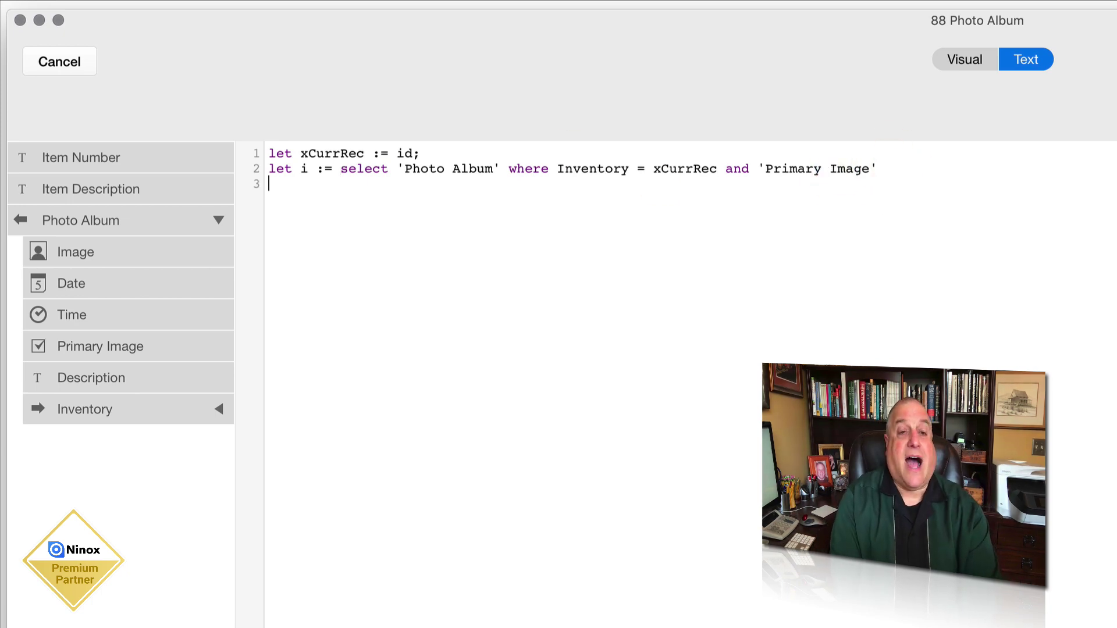
Return the selected photo with i.Image on the third formula line, without quotes around the field name.
text(i.'Imag)
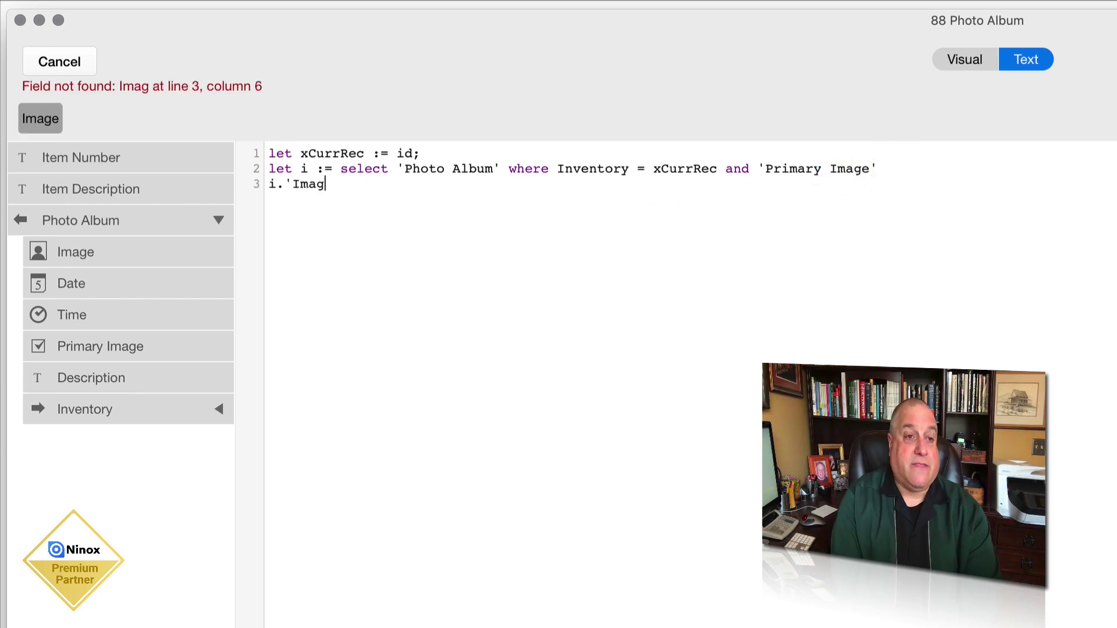
text(e')
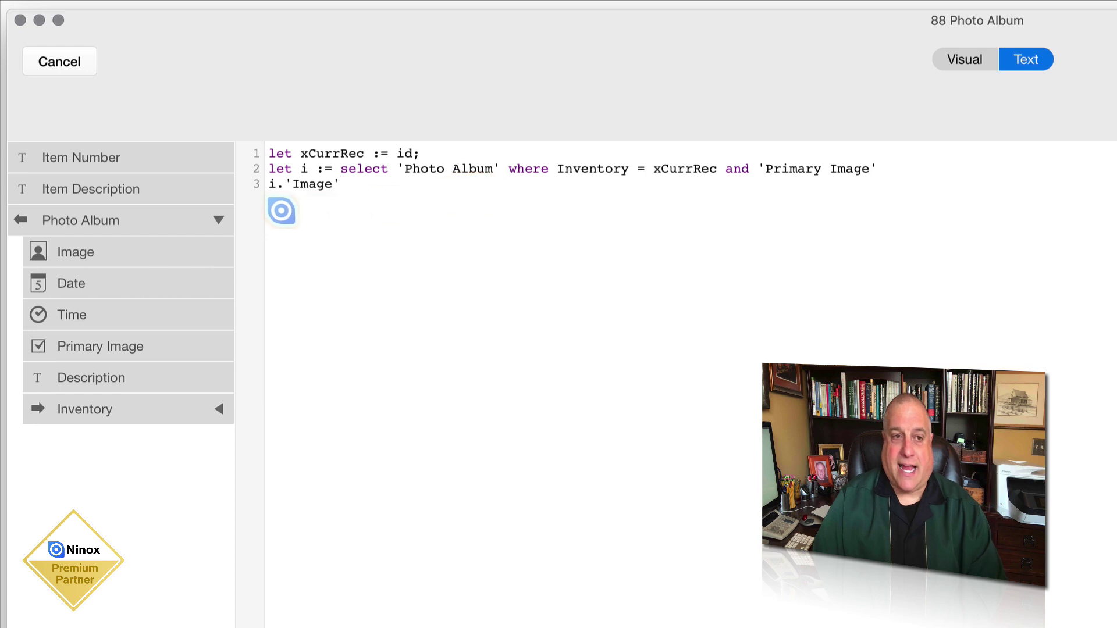
click(292, 184)
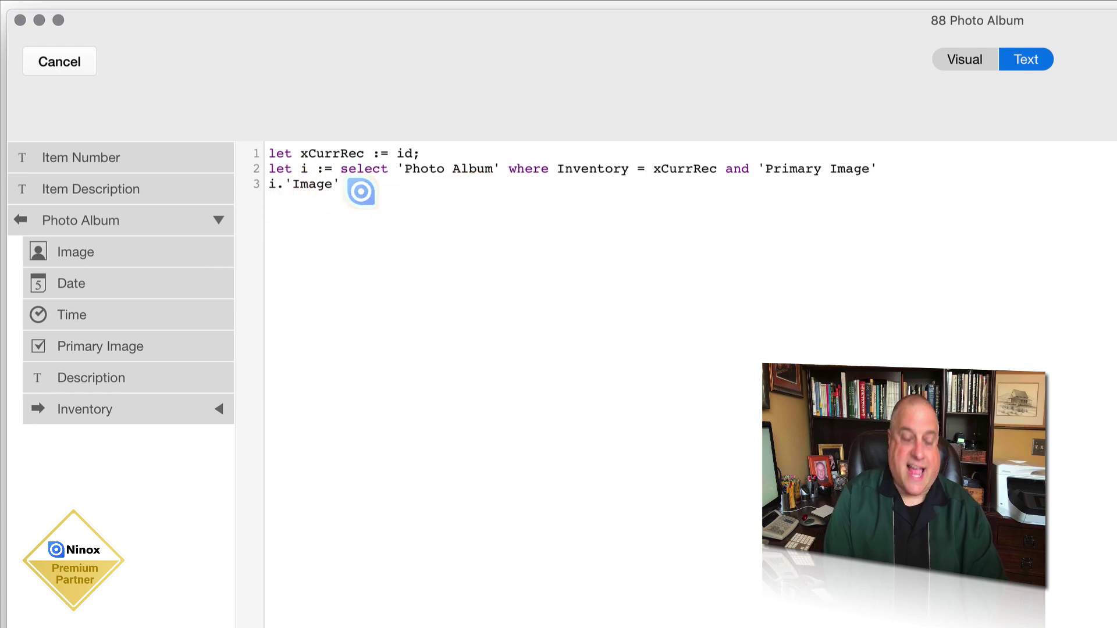
key(BackSpace)
click(334, 184)
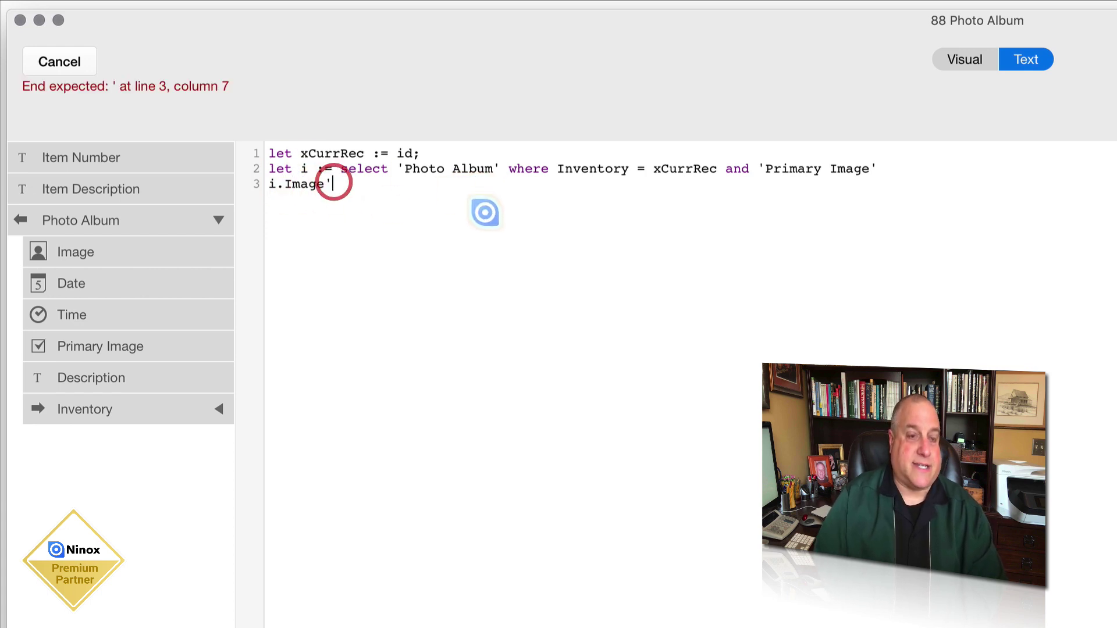
key(BackSpace)
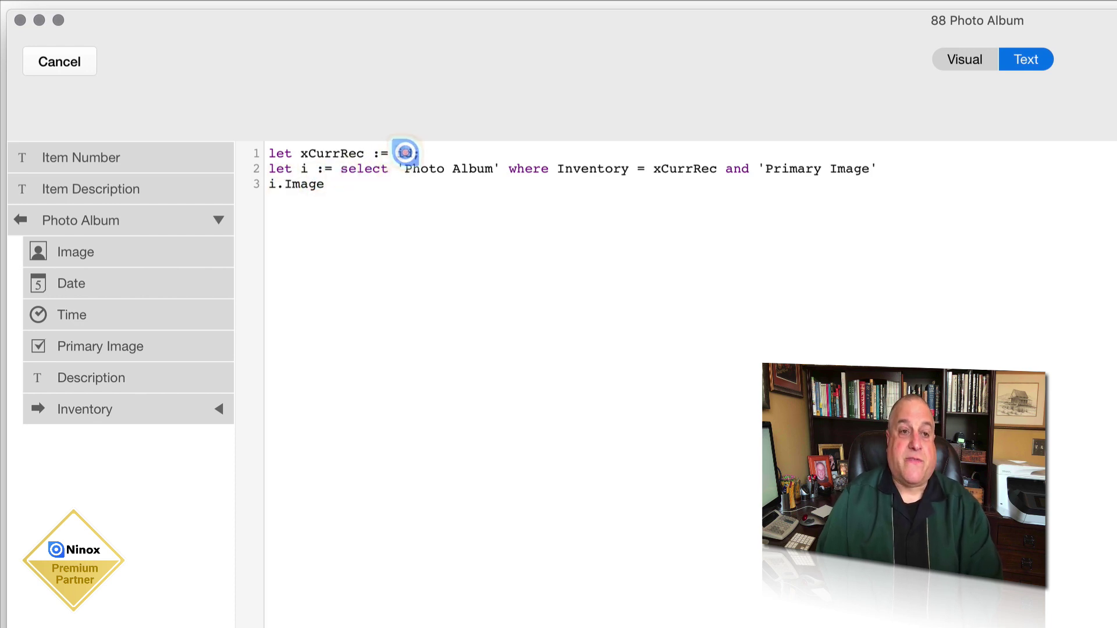
double_click(410, 153)
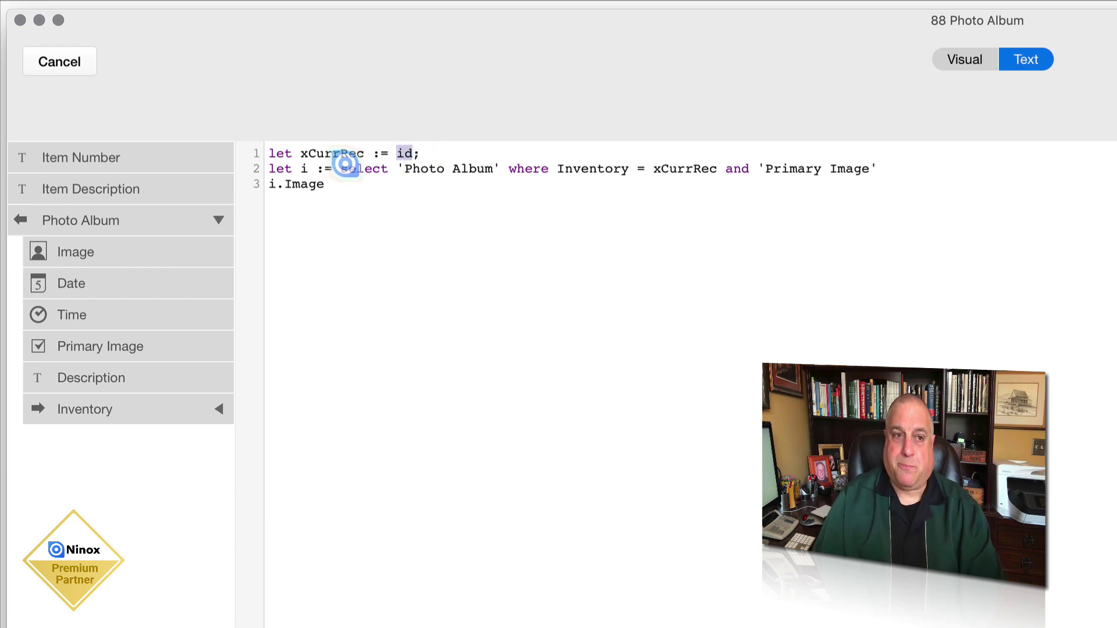
drag(300, 153, 363, 153)
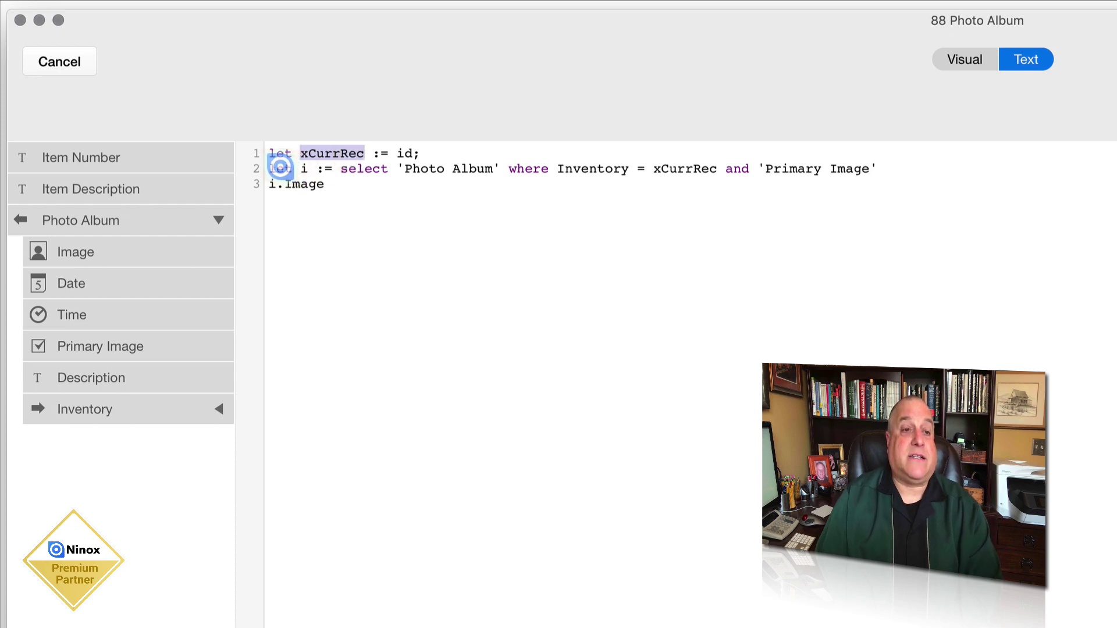
double_click(302, 169)
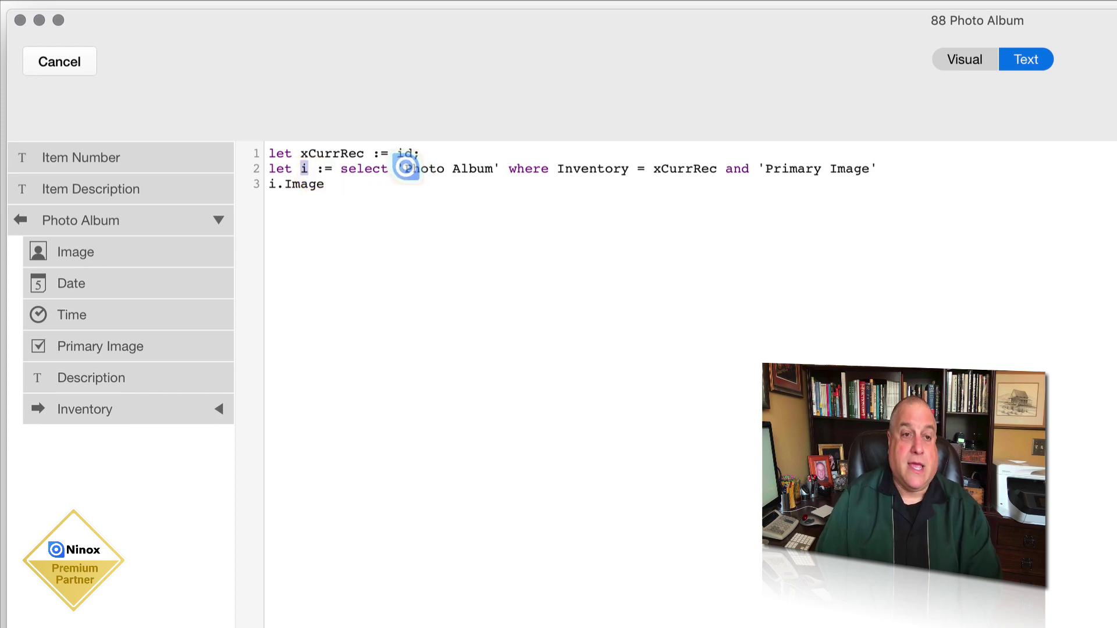
drag(399, 169, 877, 168)
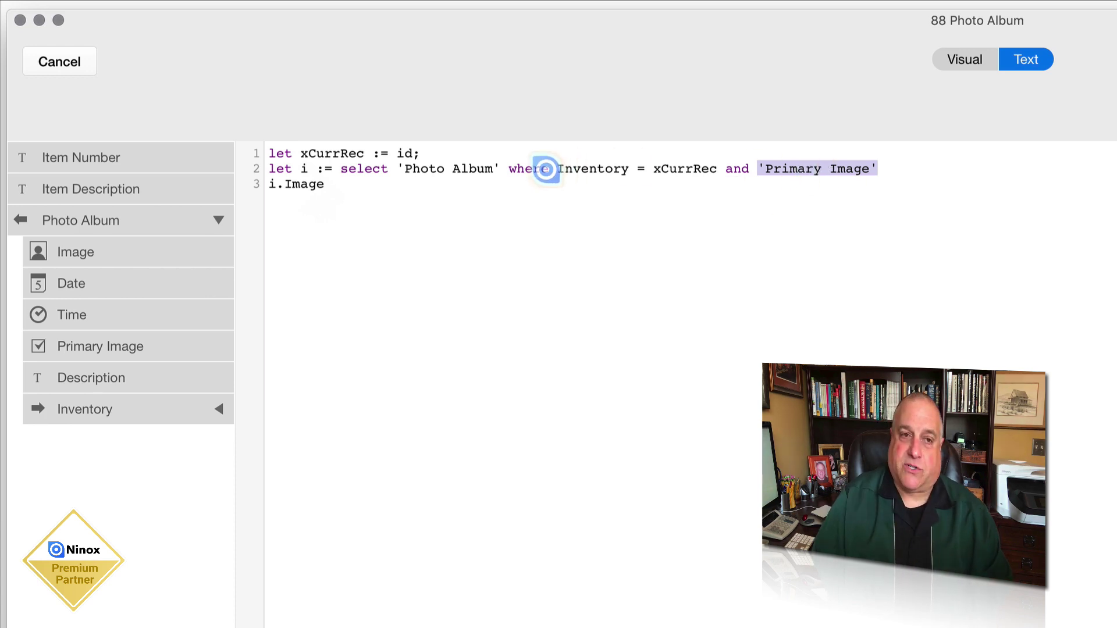
click(275, 184)
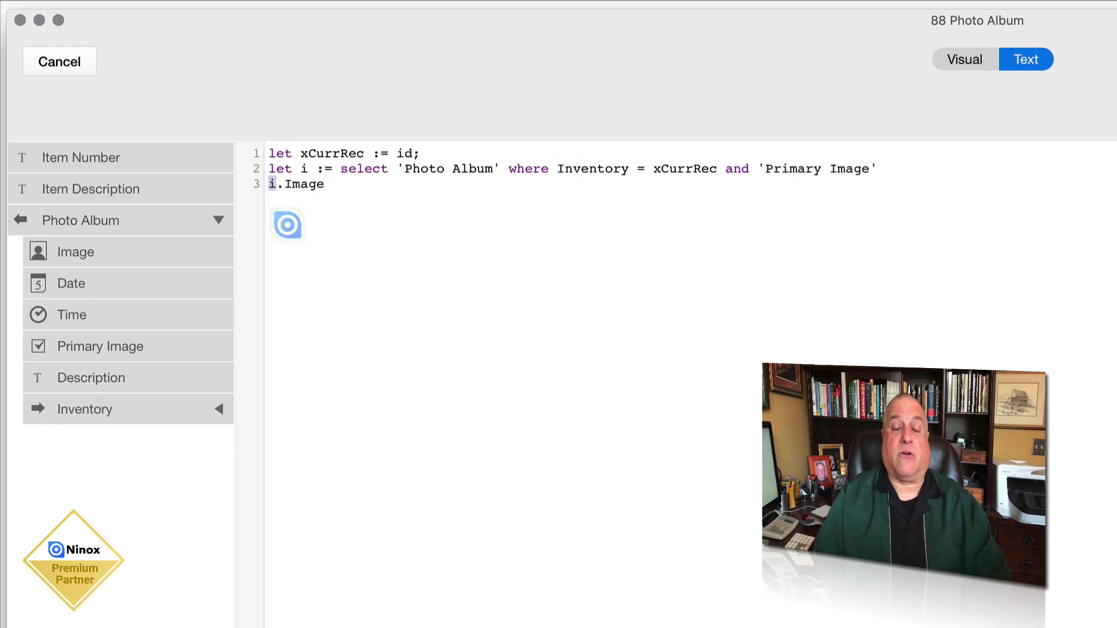
Accept the finished formula and name the new field "Primary Image".
drag(285, 182, 325, 184)
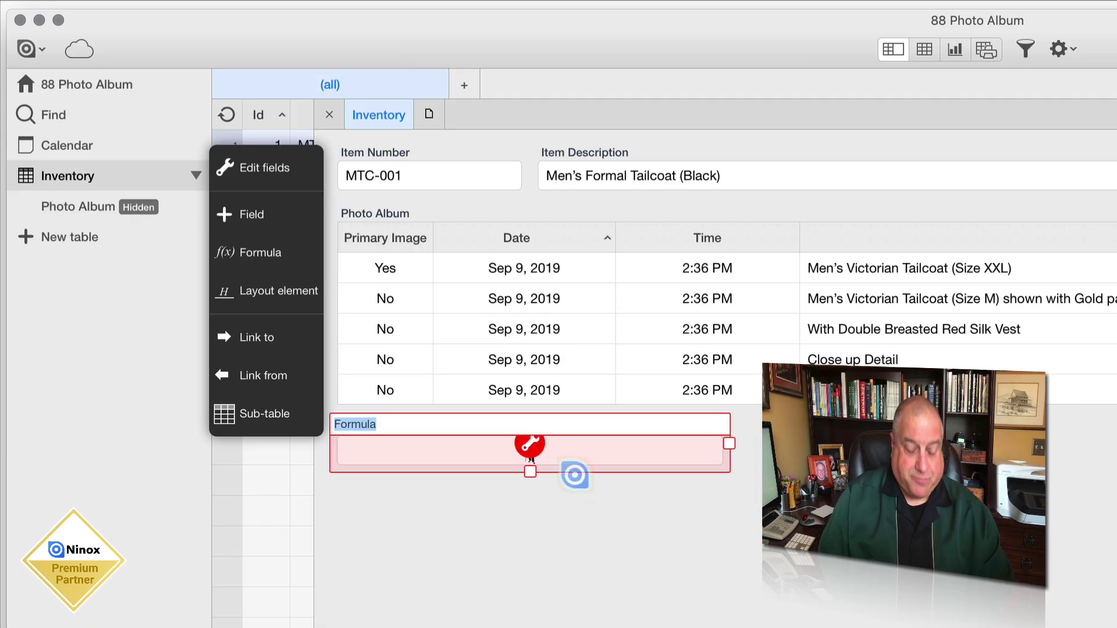
text(Primar)
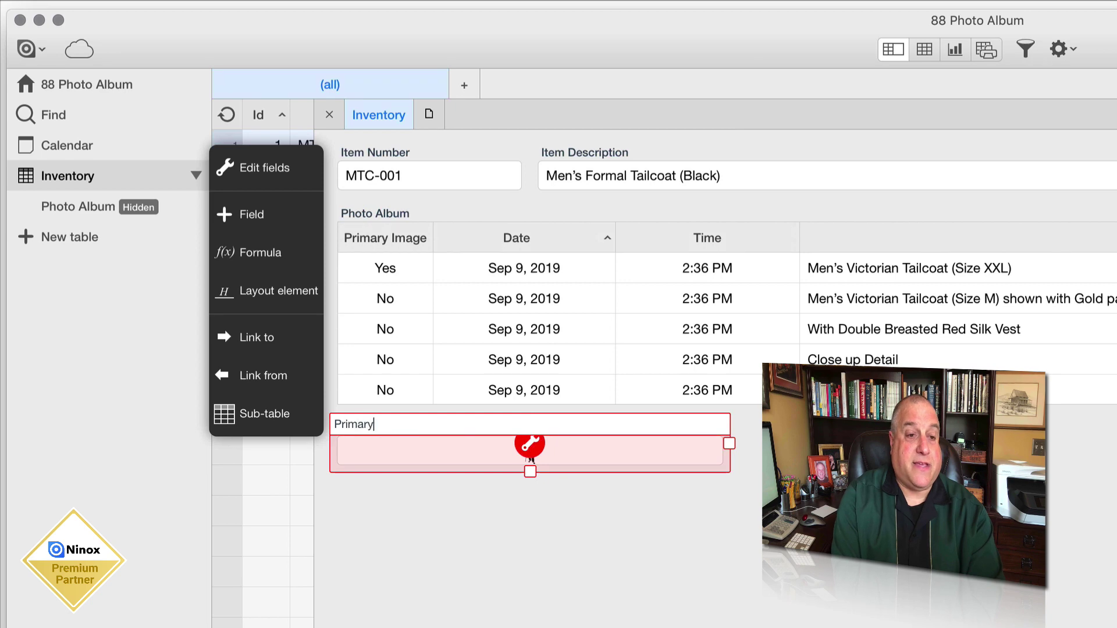
text(y)
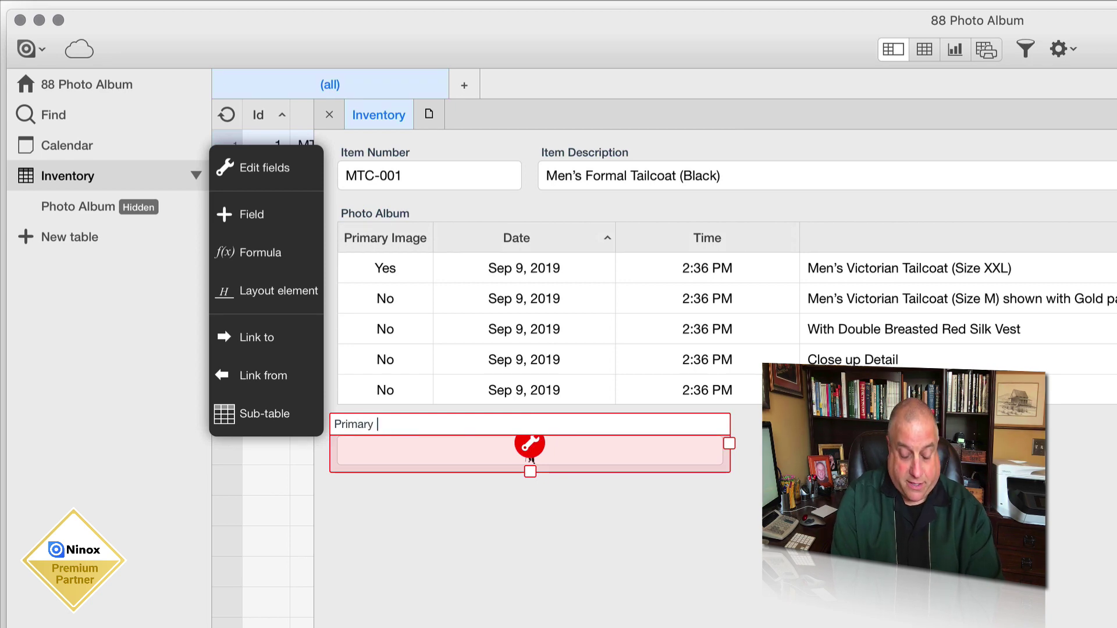
key(Return)
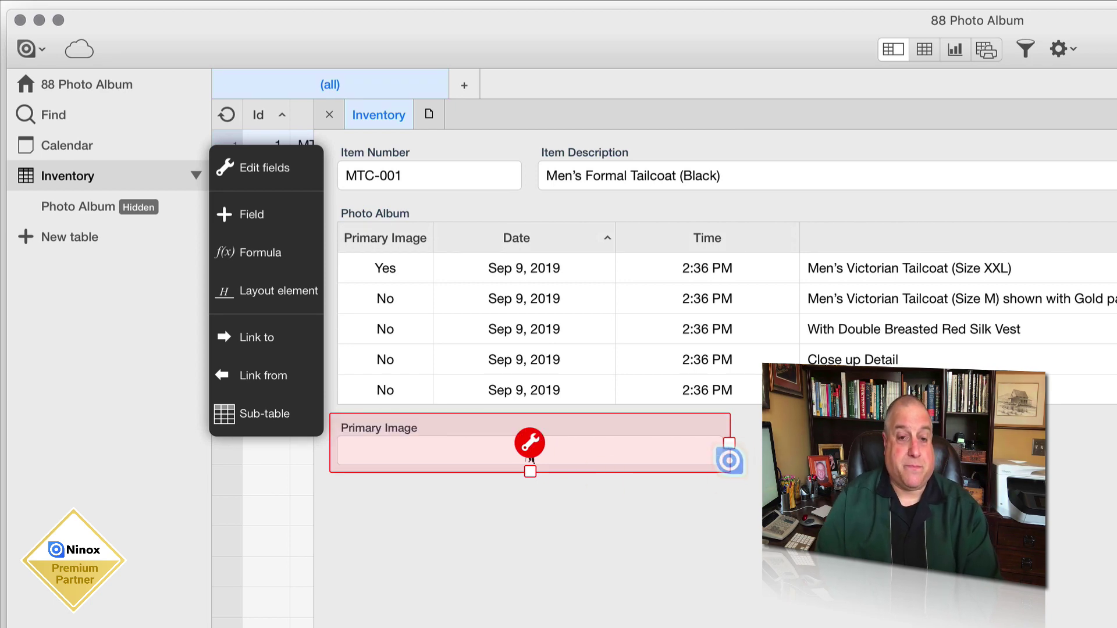
Resize the Primary Image field into a narrow, tall box below the Photo Album table so the whole photo fits.
drag(729, 444, 543, 457)
drag(430, 472, 430, 627)
drag(528, 580, 578, 579)
In the Primary Image field's style settings, choose a white background color and center the text alignment.
click(455, 579)
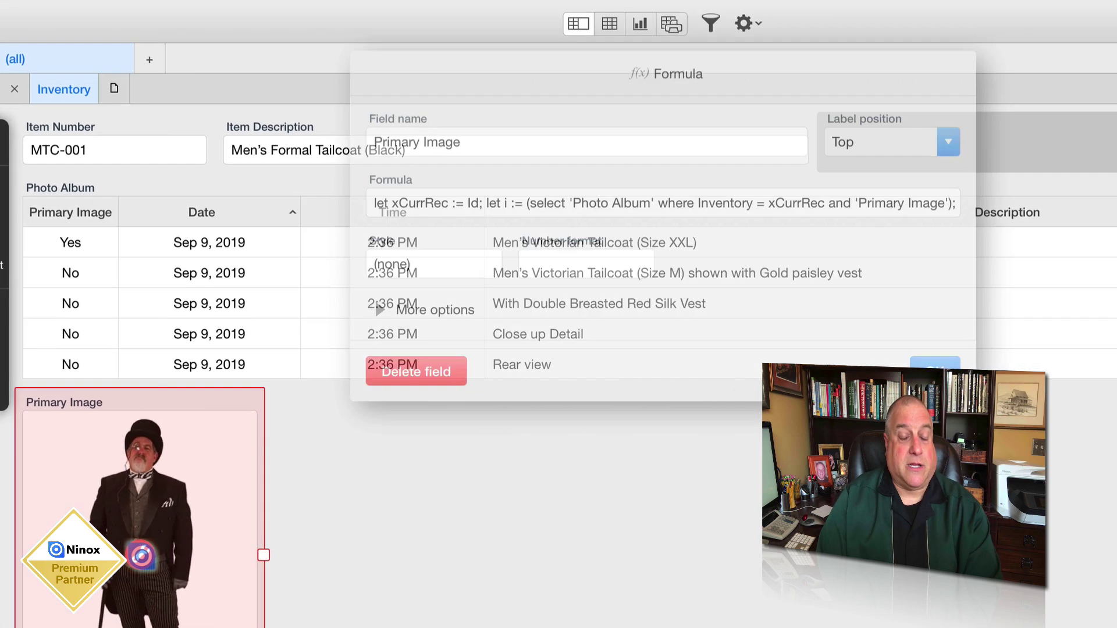
click(715, 285)
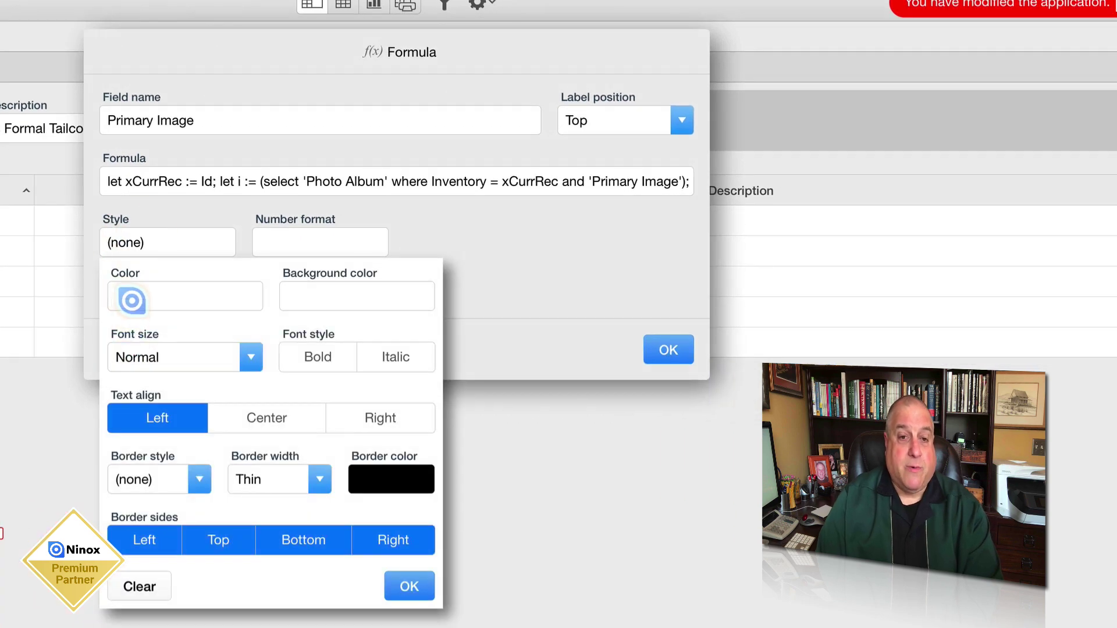
click(306, 294)
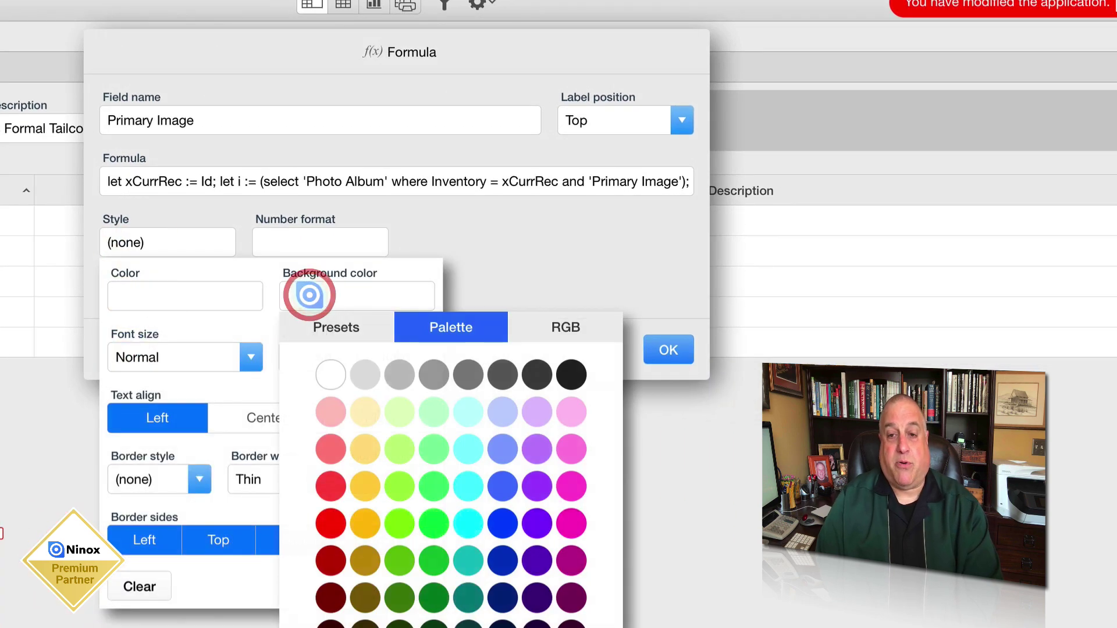
click(330, 374)
click(260, 410)
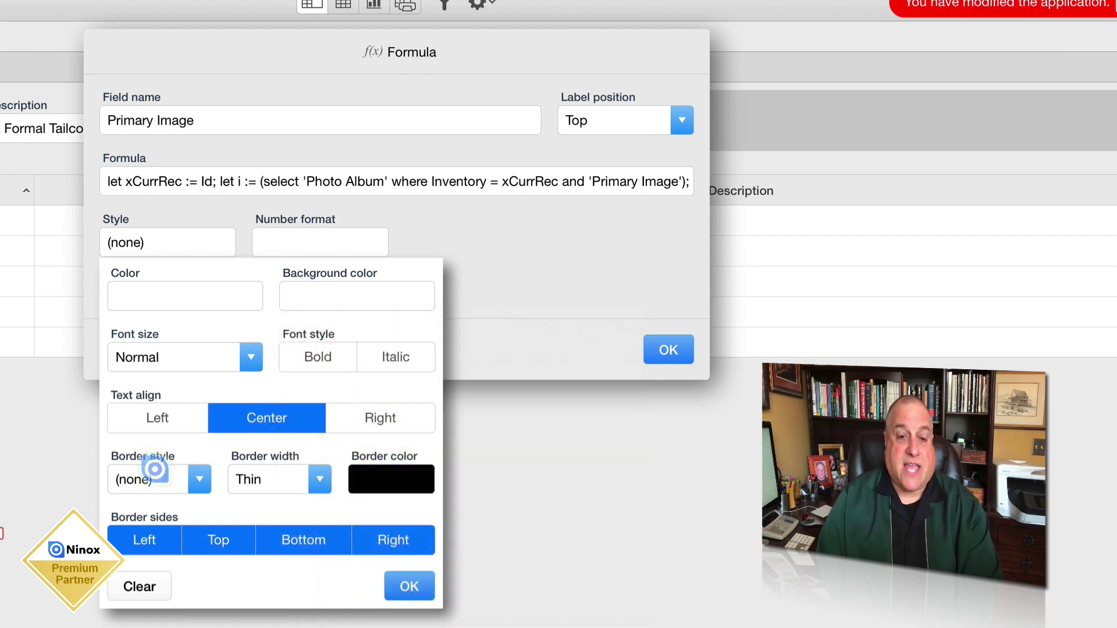
Give the Primary Image field a solid, medium-width, dark blue border and confirm the style.
click(148, 480)
click(124, 544)
click(249, 482)
click(256, 542)
click(382, 489)
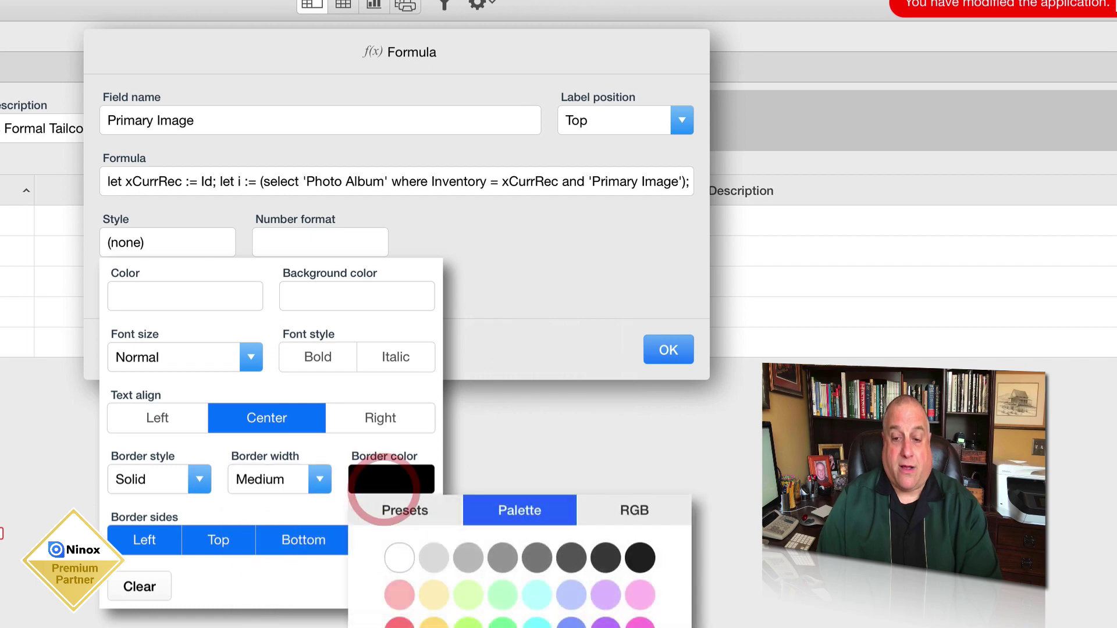
click(572, 626)
click(420, 572)
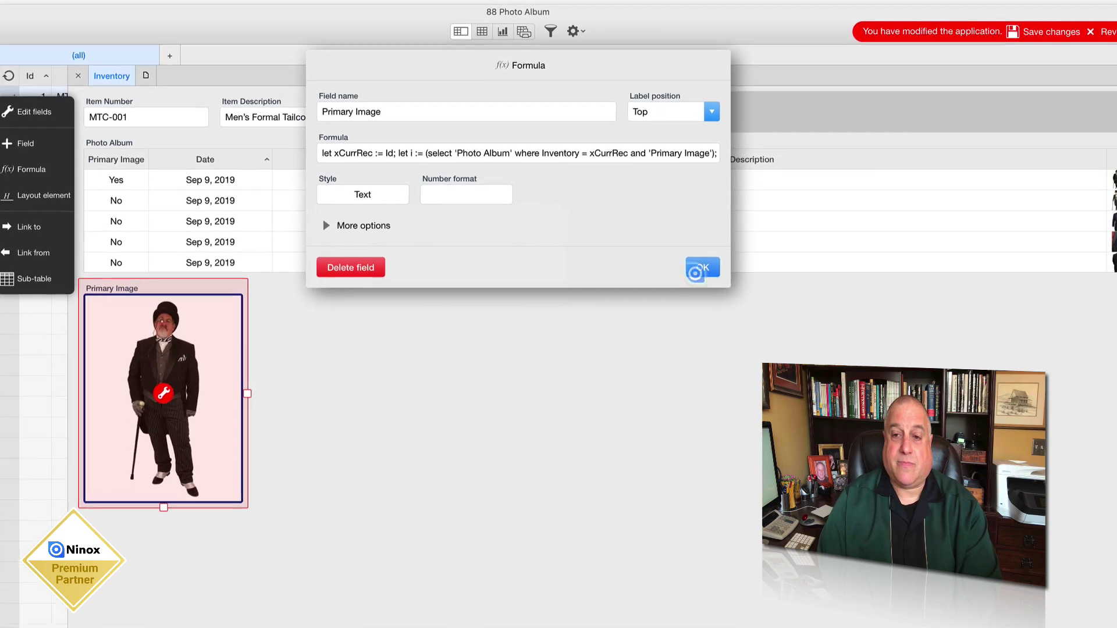
Confirm the Primary Image field settings, save the database changes and leave edit mode.
click(701, 268)
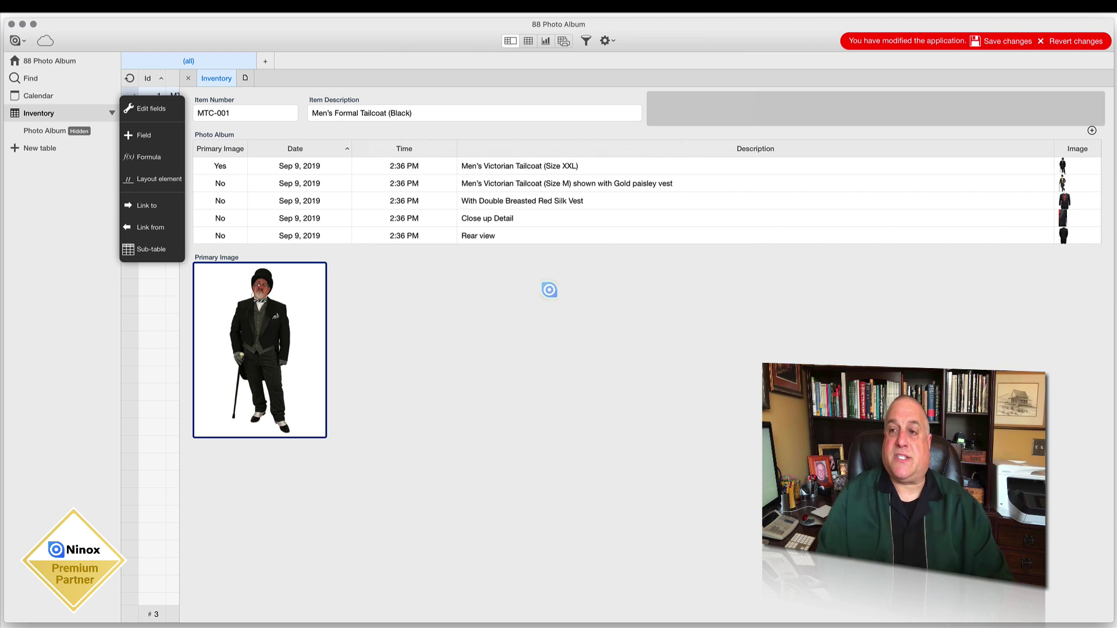
click(1003, 41)
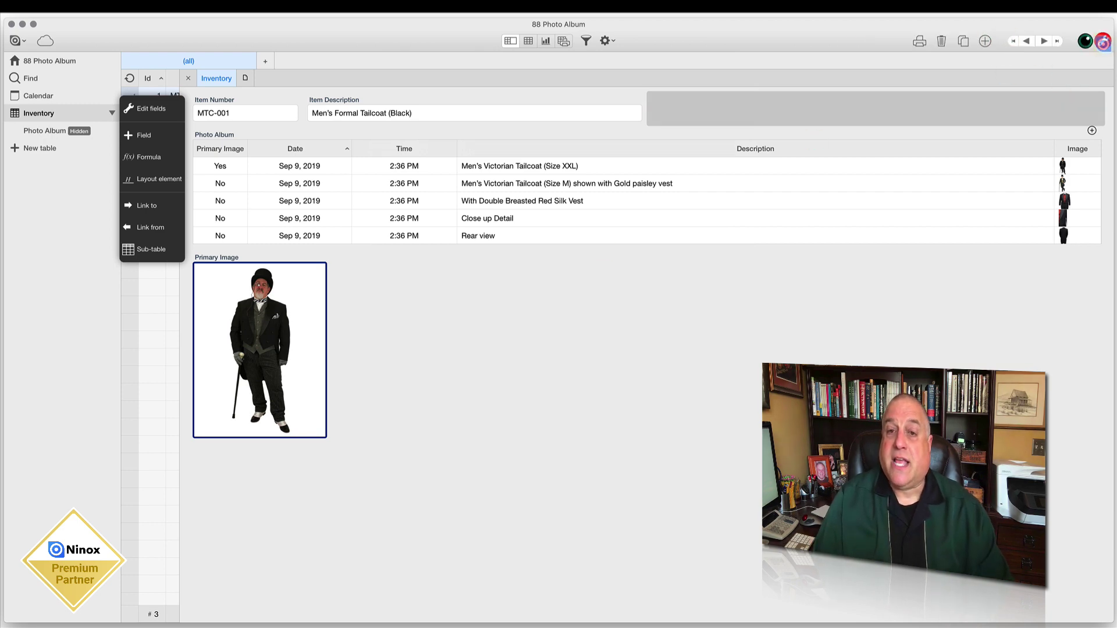
click(1104, 40)
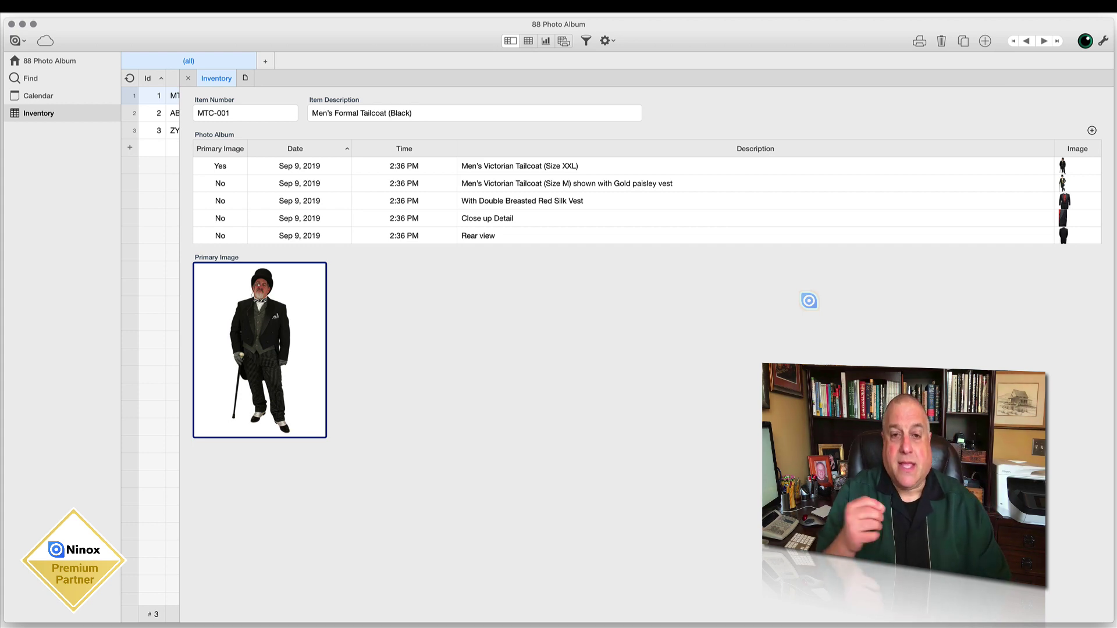
Unmark "Men's Victorian Tailcoat (Size XXL)" as Primary Image, mark "With Double Breasted Red Silk Vest" instead, and return to the Inventory record.
click(475, 166)
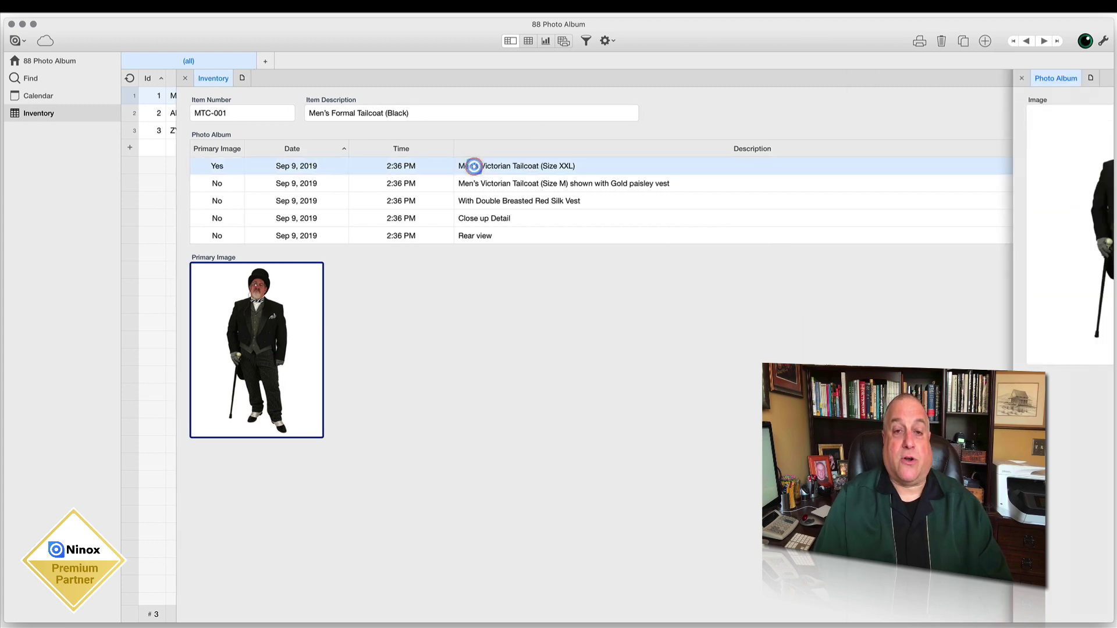
click(659, 112)
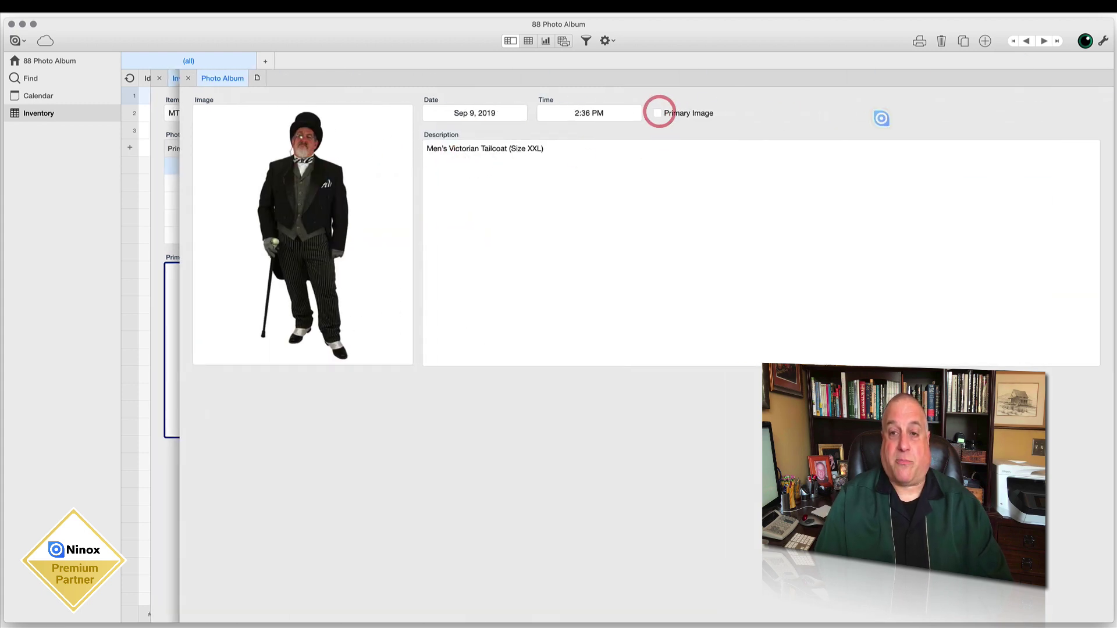
click(1044, 40)
click(1045, 41)
click(1045, 39)
click(1022, 41)
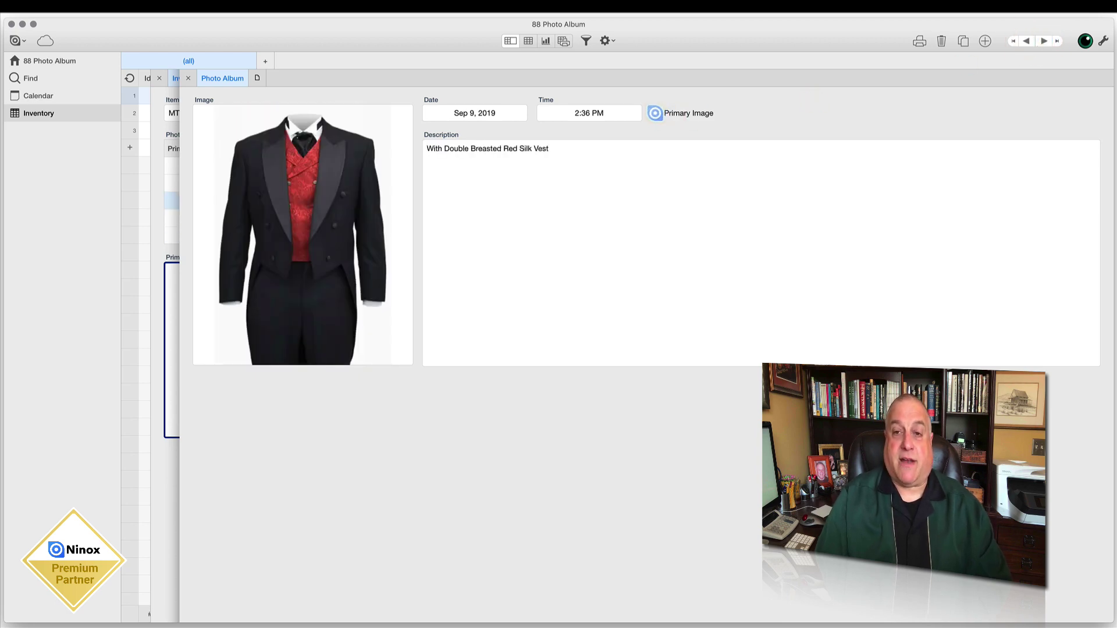
click(656, 113)
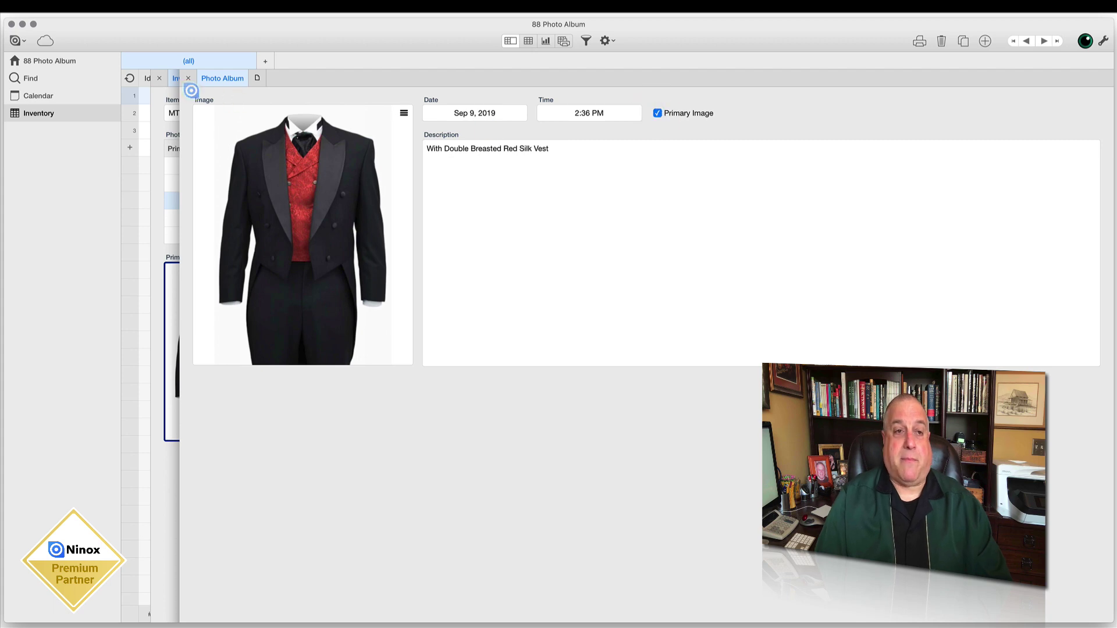
click(189, 77)
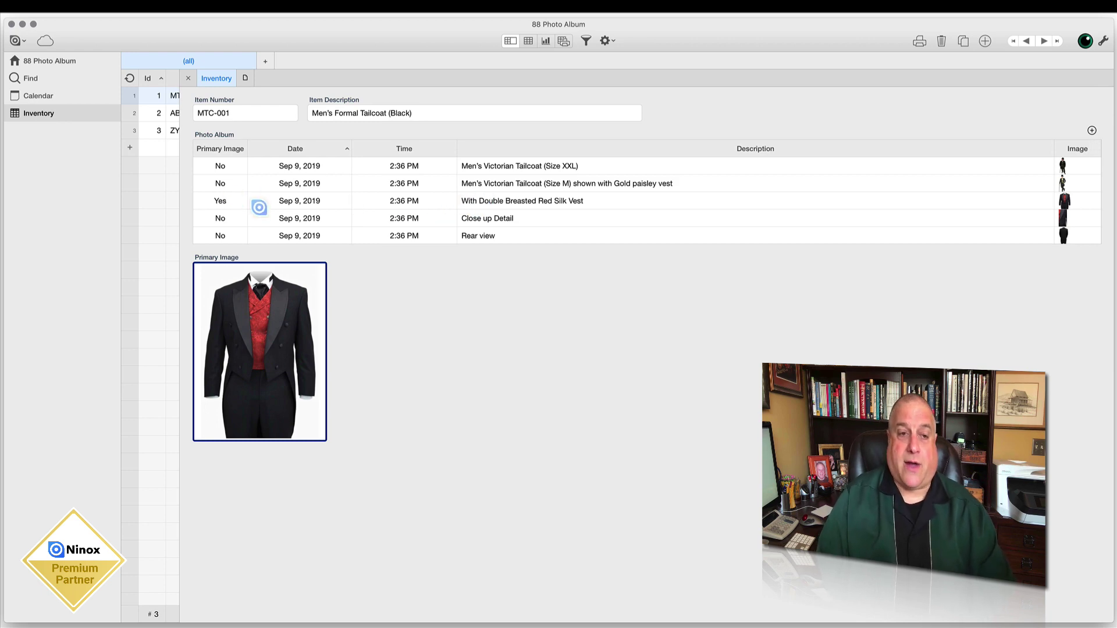
Also mark the "Men's Victorian Tailcoat (Size M) shown with Gold paisley vest" photo as Primary Image and return to the Inventory record.
click(222, 181)
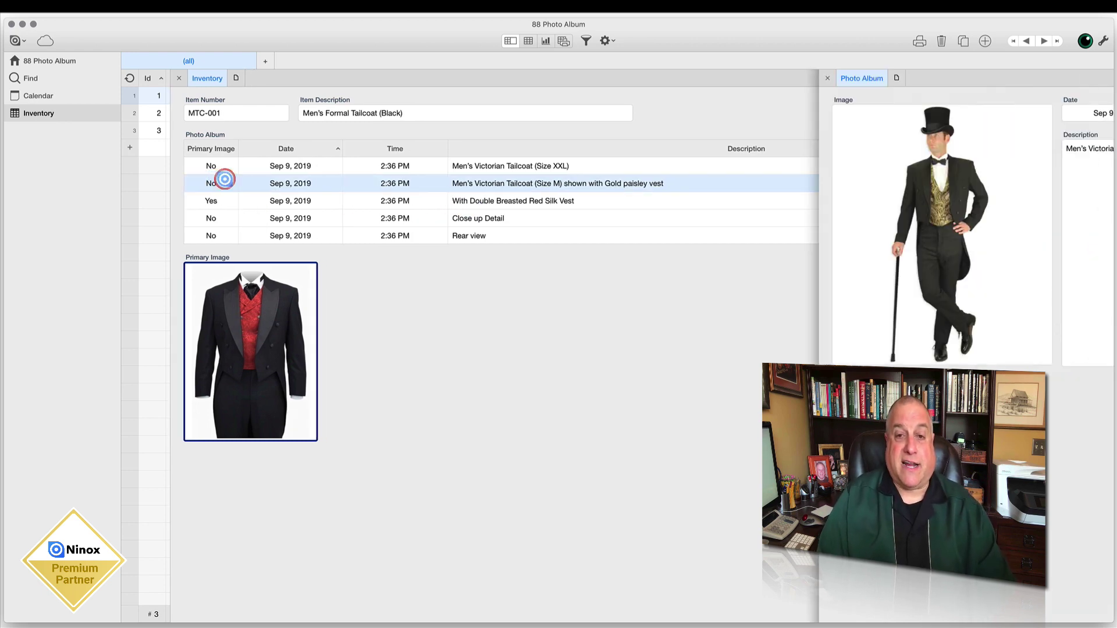
click(656, 113)
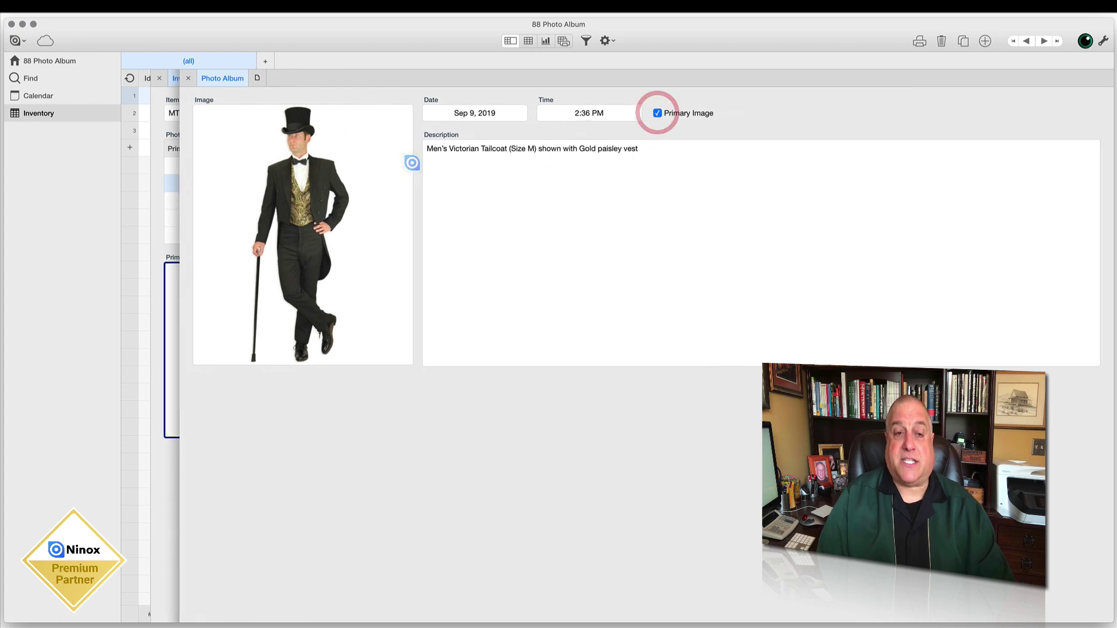
click(190, 78)
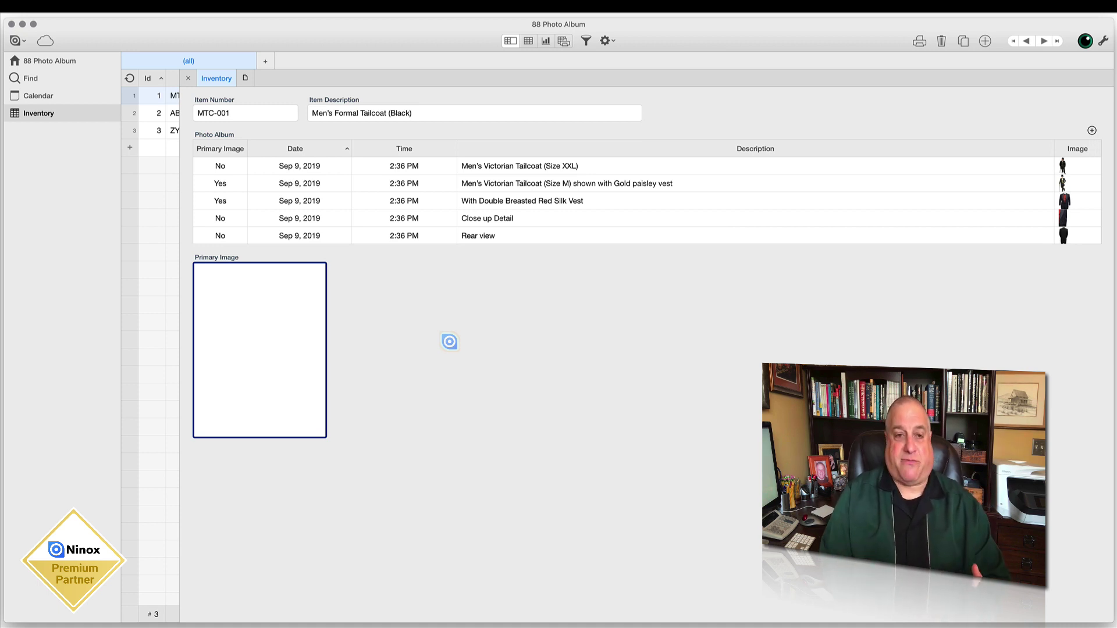
Check the Primary Image checkbox on the gold paisley vest and red silk vest photo records.
click(543, 183)
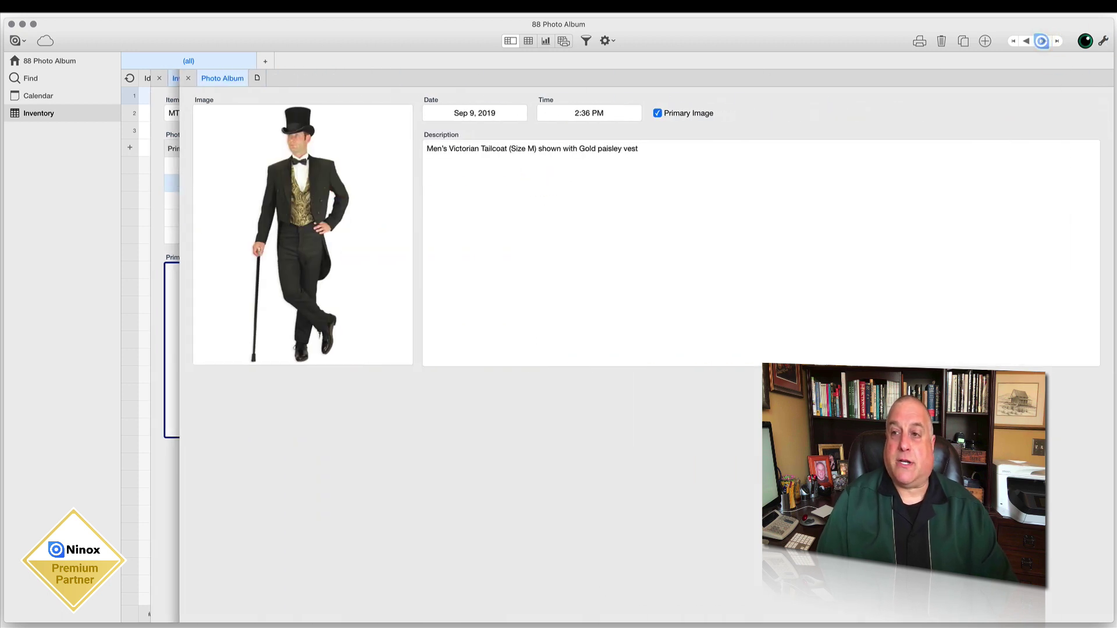
click(1042, 41)
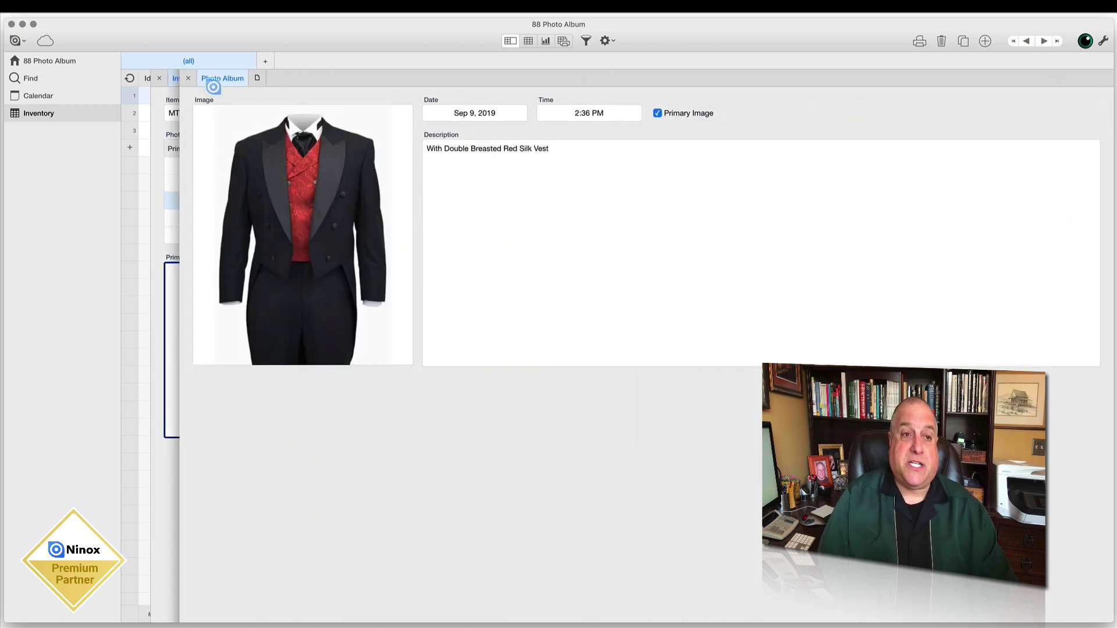
click(190, 78)
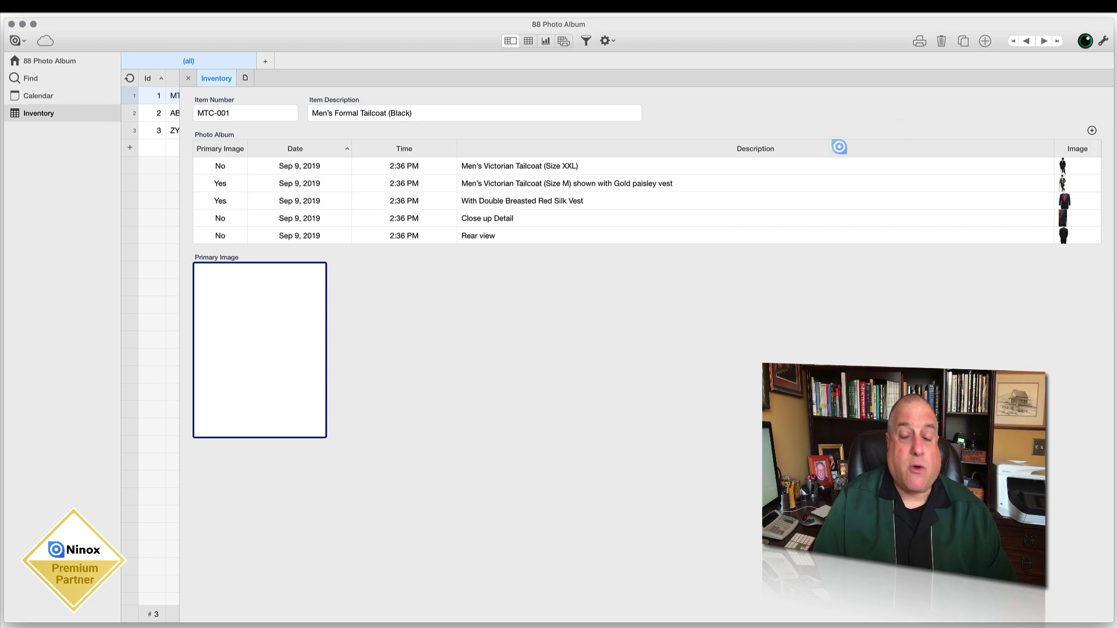
In edit mode, reopen the Primary Image formula and put first before the parenthesized select expression on the second line.
click(1103, 40)
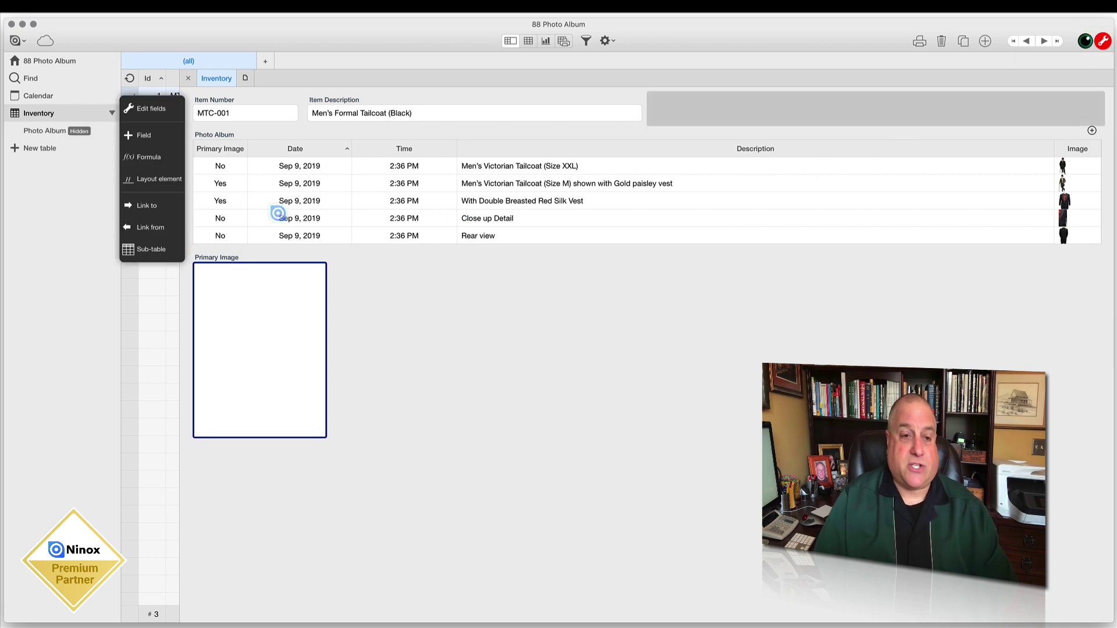
click(261, 347)
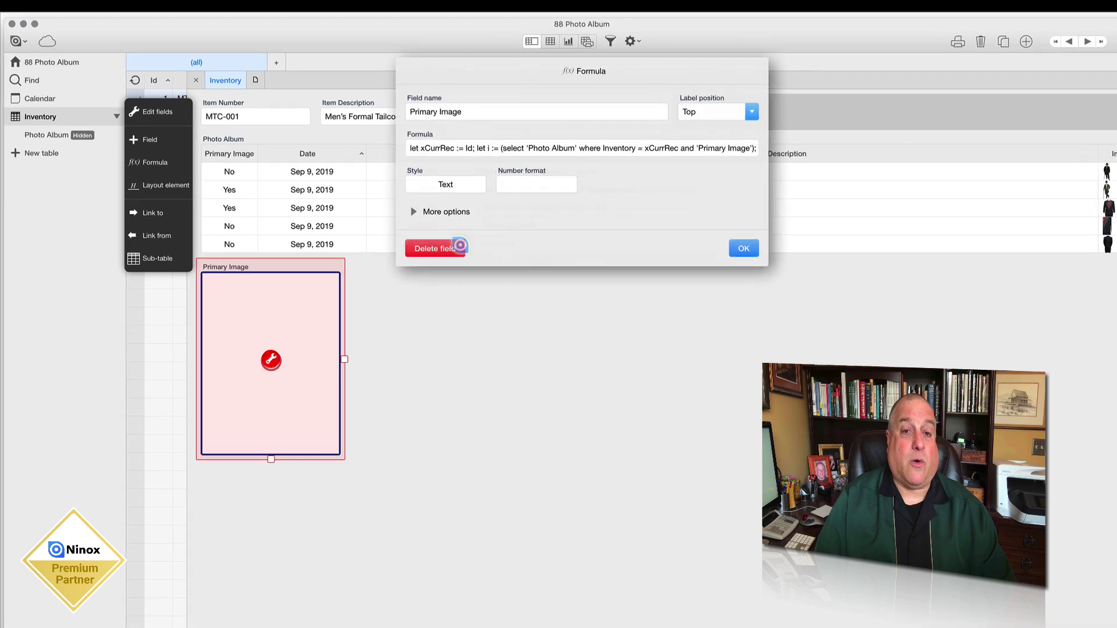
click(469, 148)
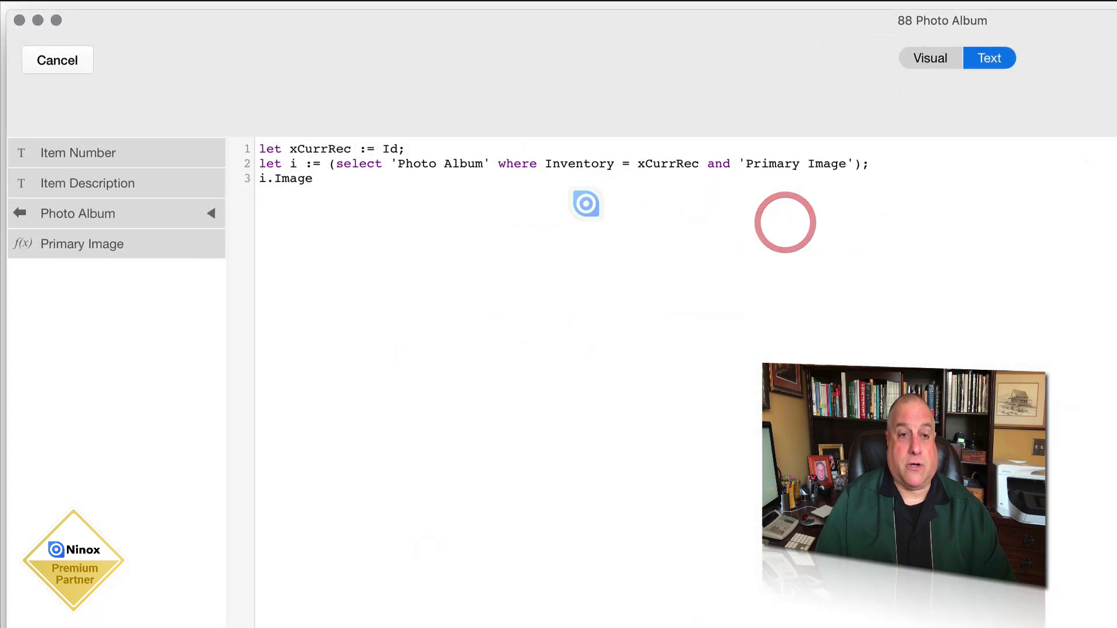
click(343, 169)
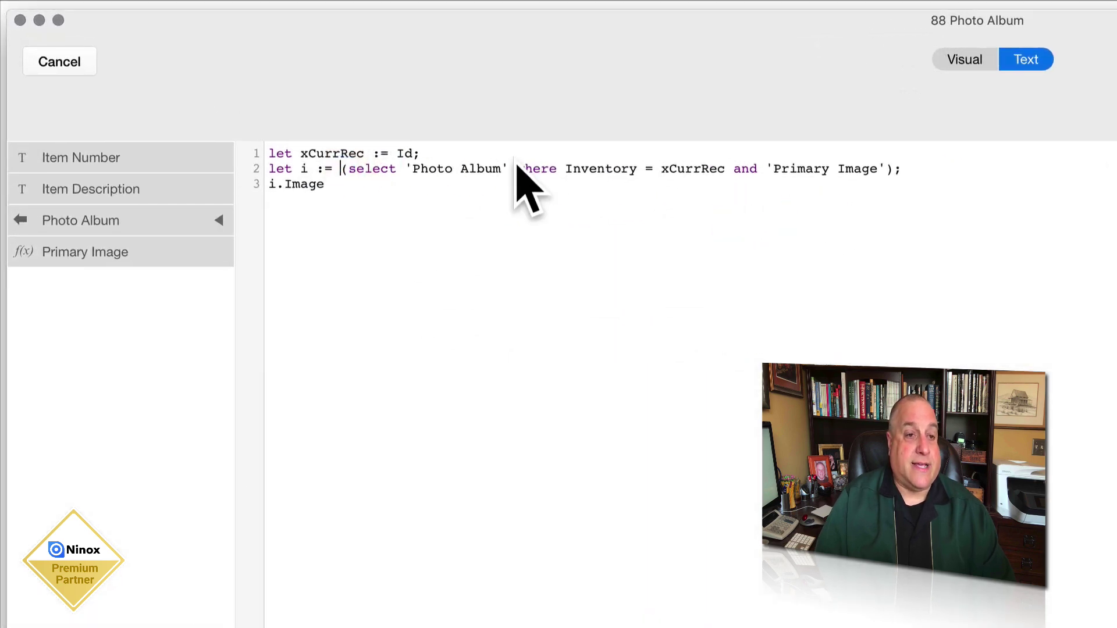
text(first)
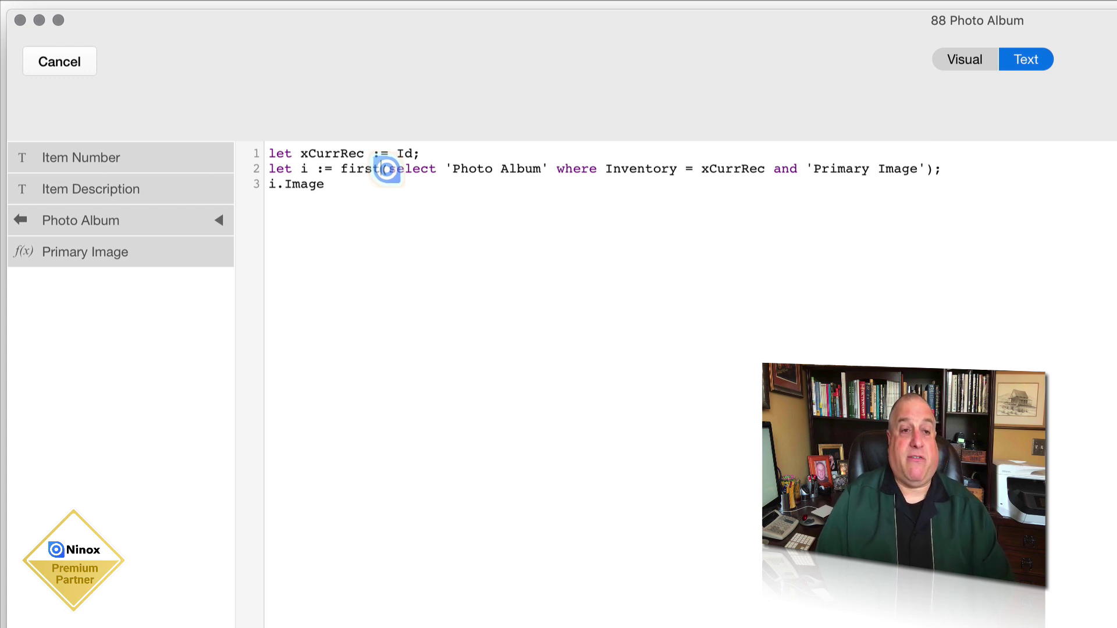
drag(453, 168, 918, 168)
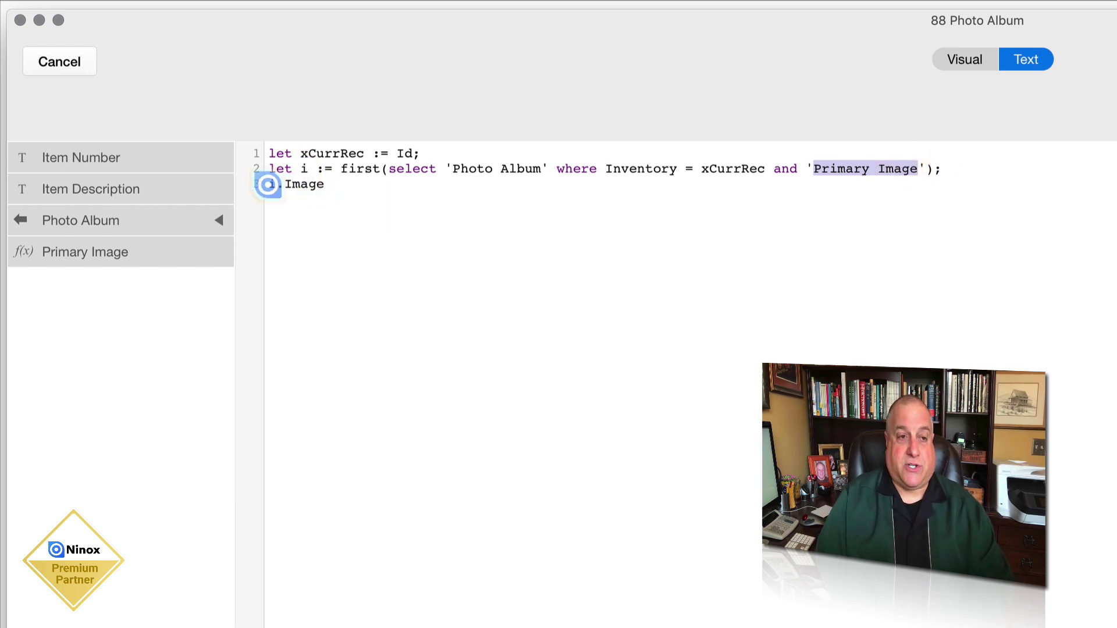
click(268, 184)
drag(268, 184, 339, 200)
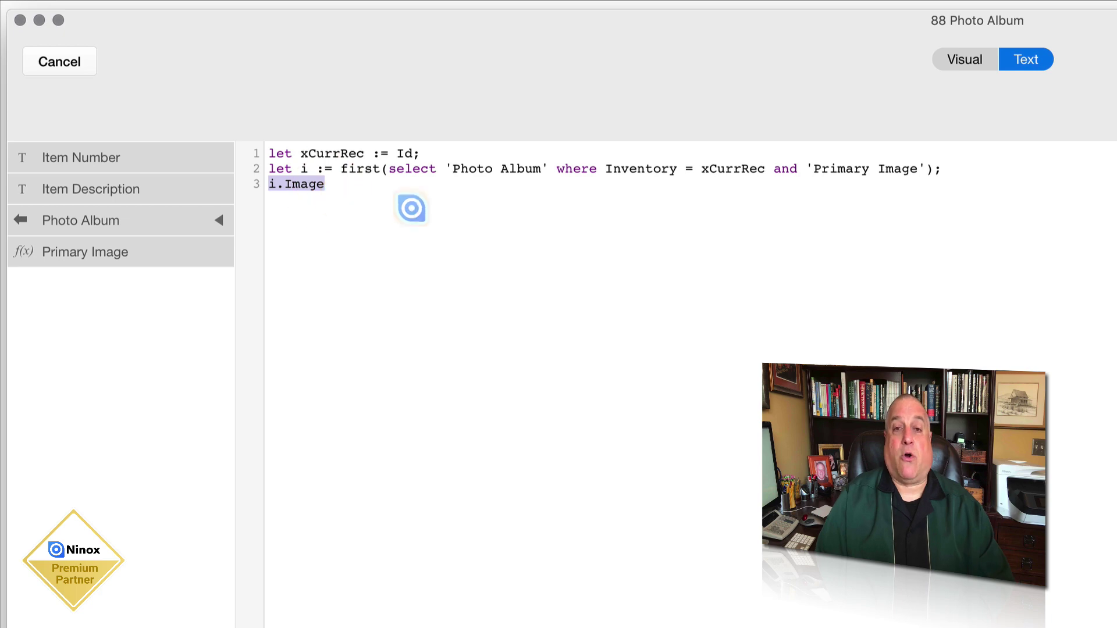
Accept the revised formula, close the field settings, save the changes and leave edit mode.
click(1092, 47)
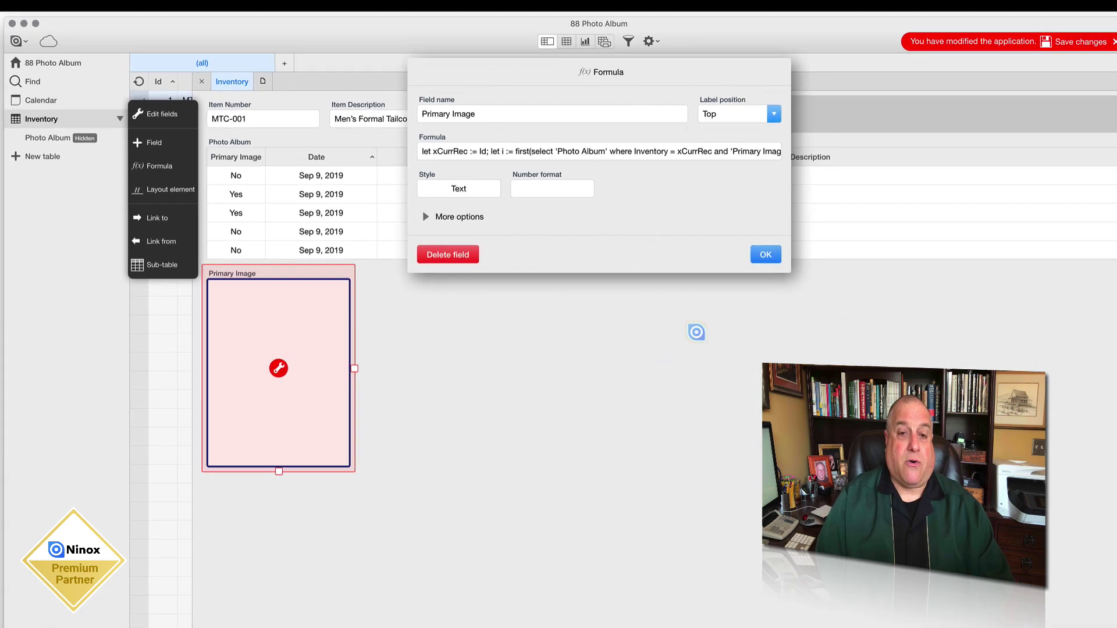
click(712, 237)
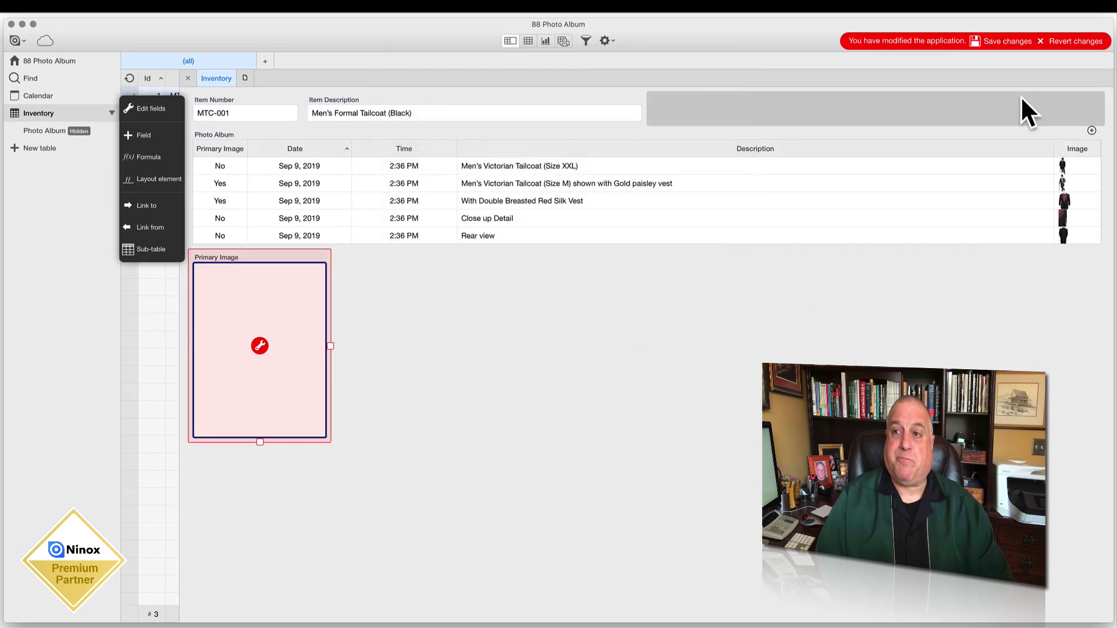
click(994, 39)
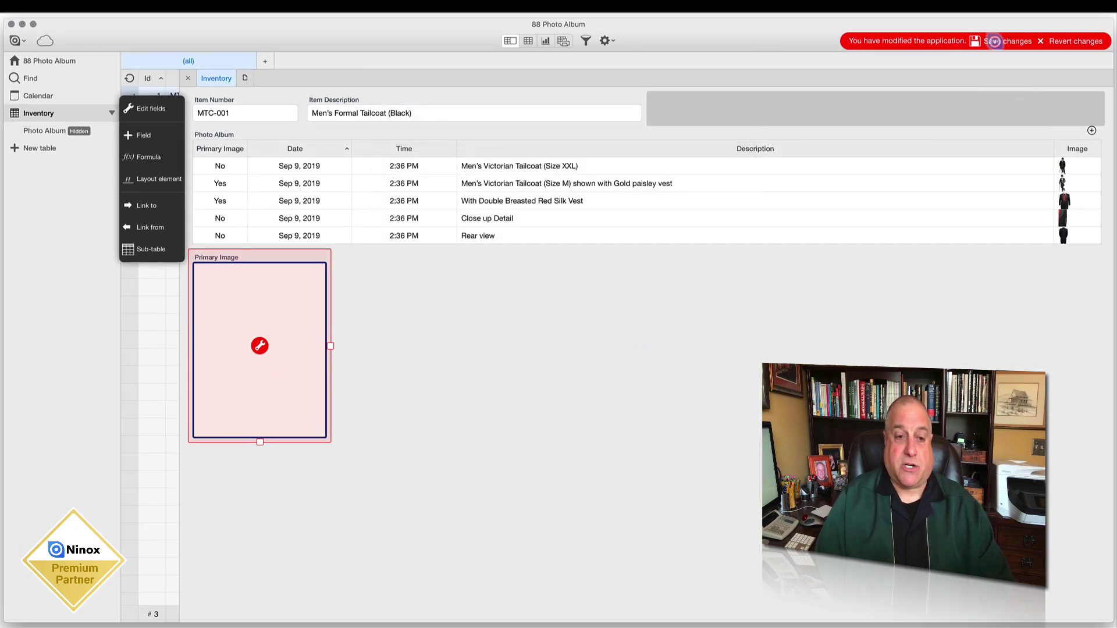
click(1104, 41)
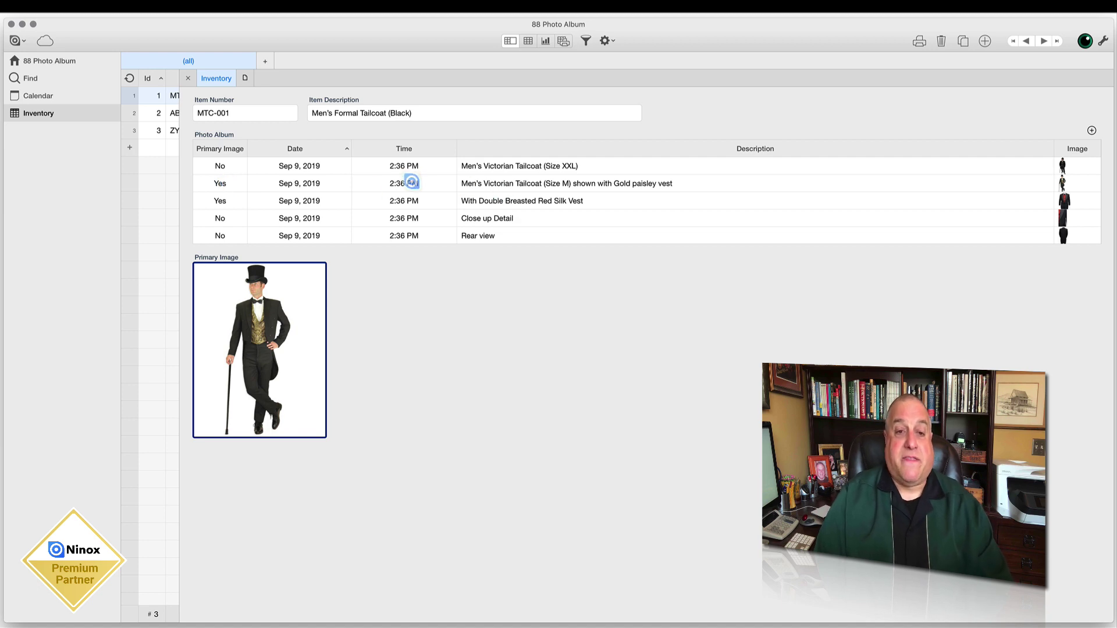
Clear the Primary Image checkbox on the gold paisley vest and Double Breasted Red Silk Vest photo records.
click(412, 182)
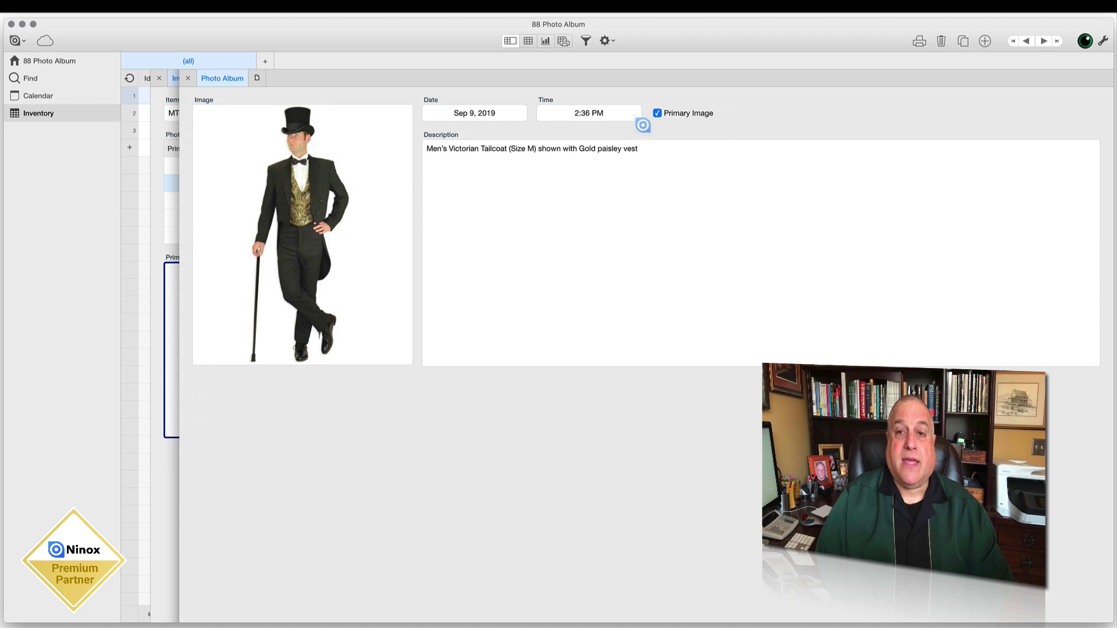
click(655, 112)
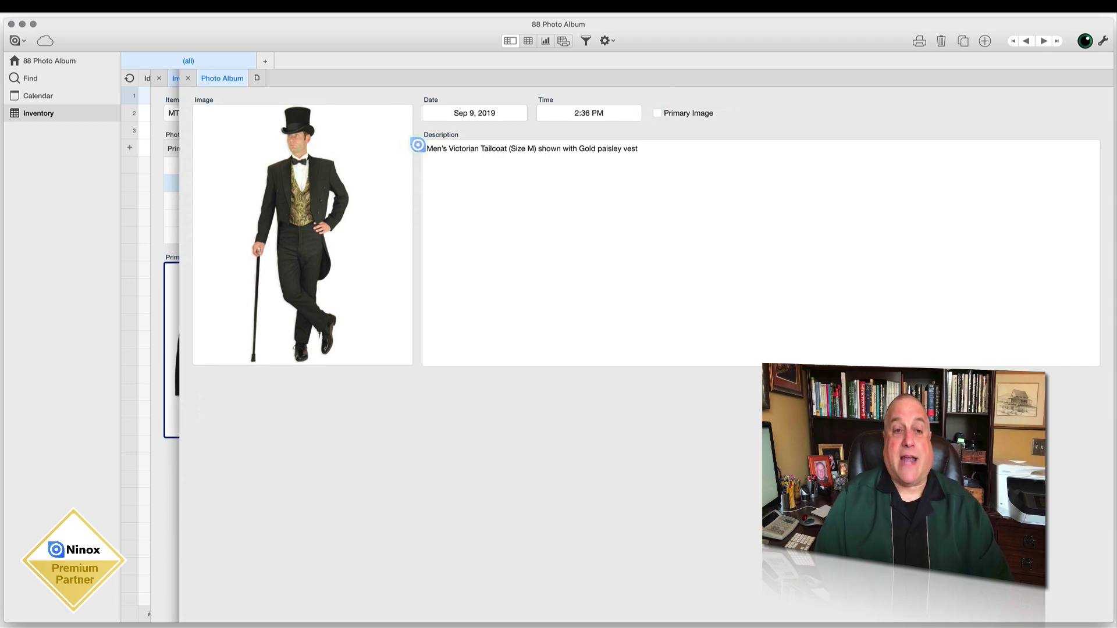
click(187, 78)
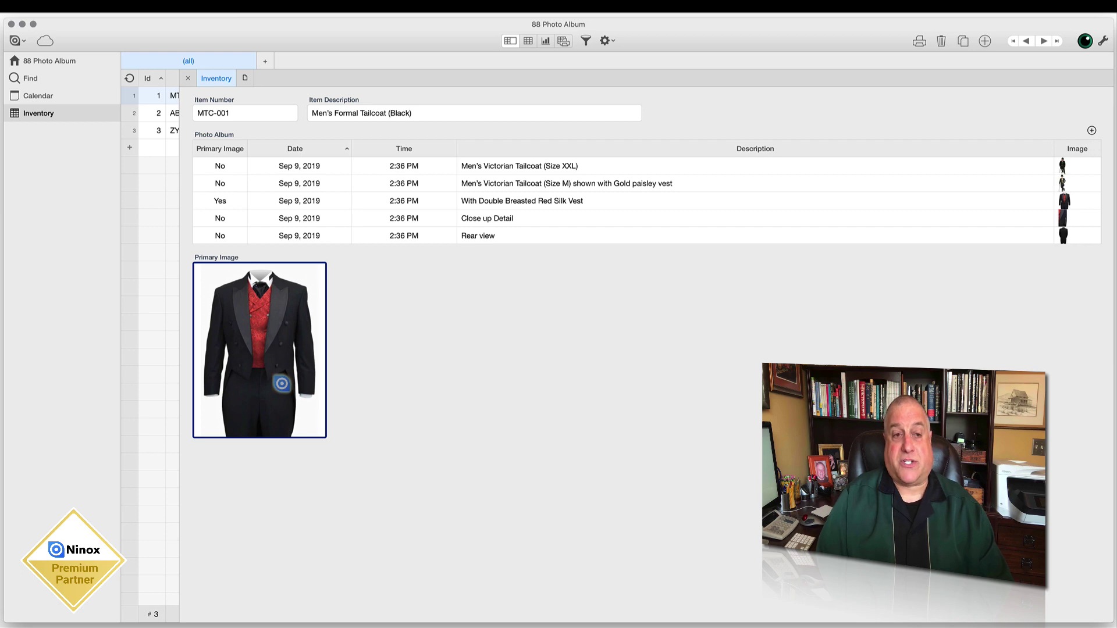
click(289, 198)
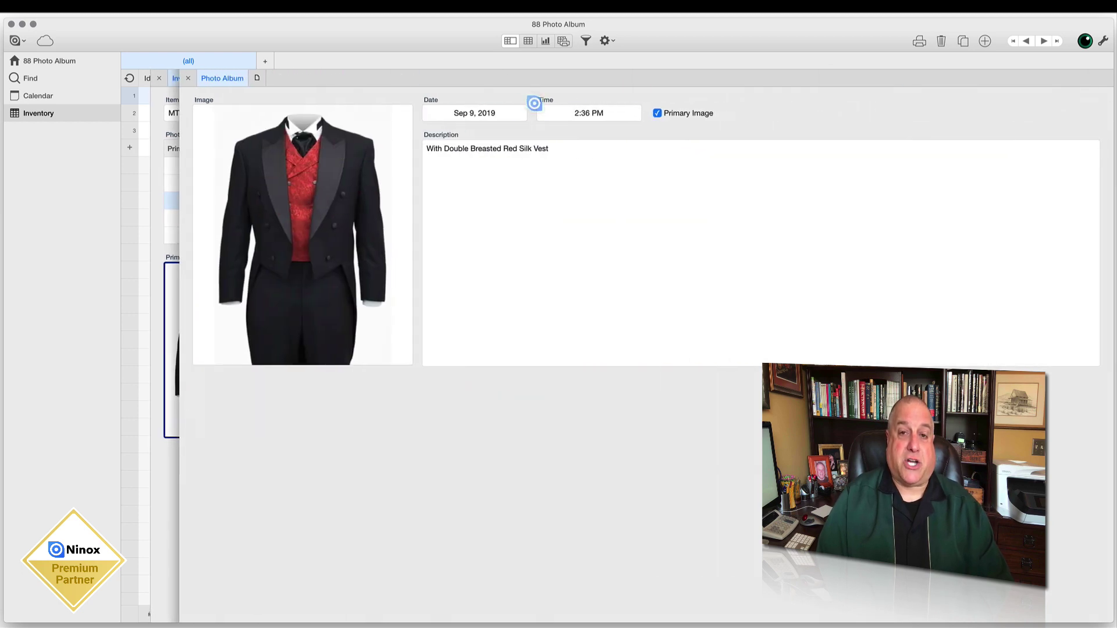
click(656, 113)
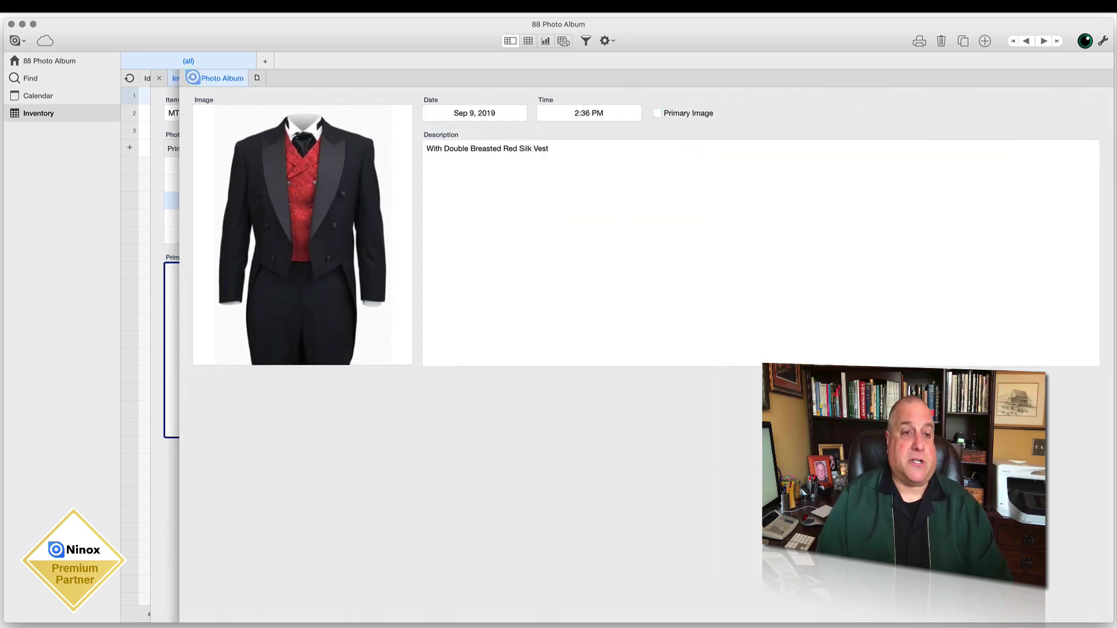
click(188, 77)
Mark the "Men's Victorian Tailcoat (Size XXL)" and "Rear view" photo records as Primary Image and return to the Inventory record.
click(269, 155)
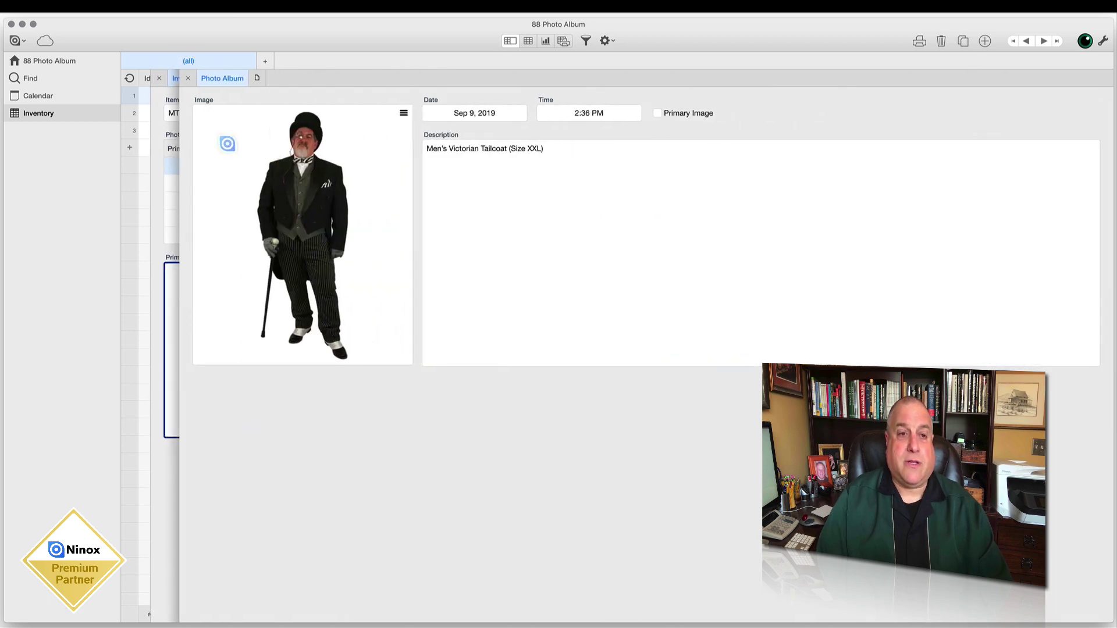
click(657, 113)
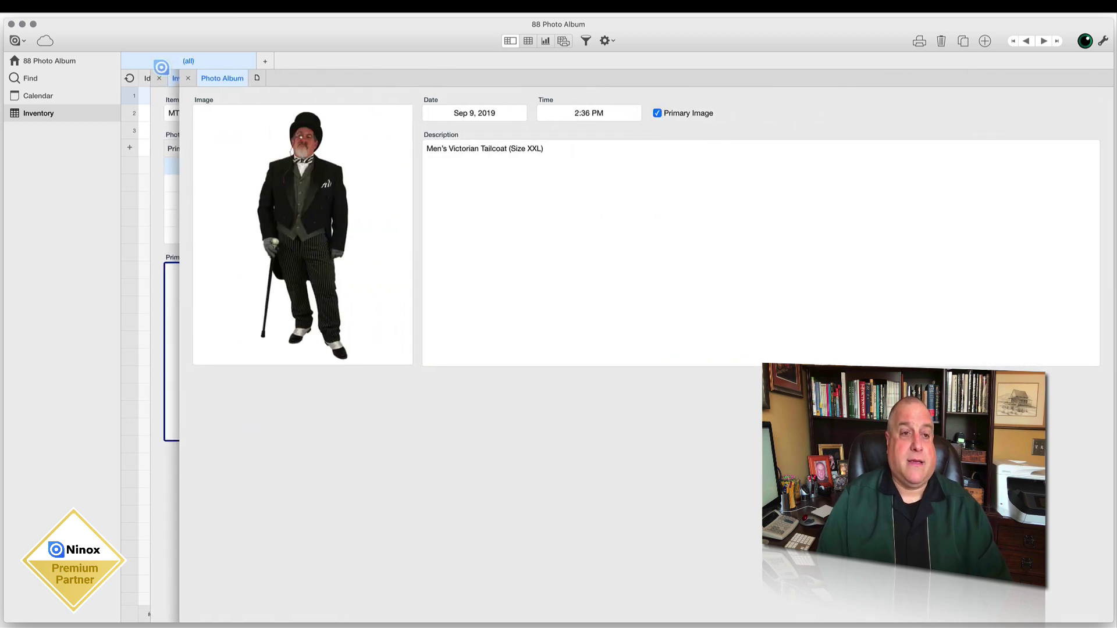
click(188, 78)
click(230, 236)
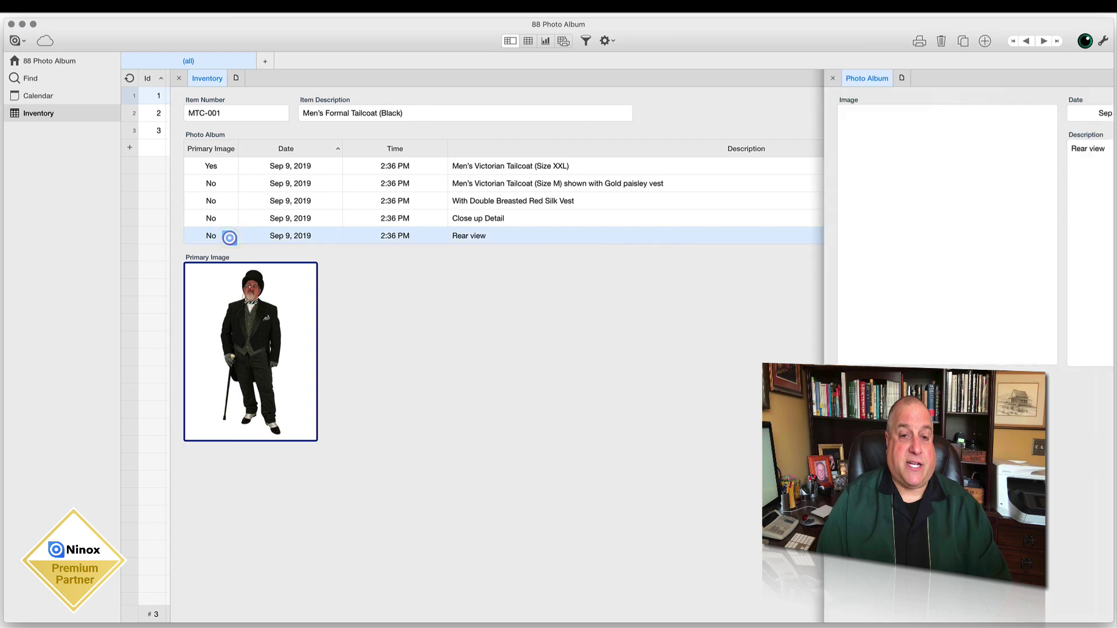
click(657, 113)
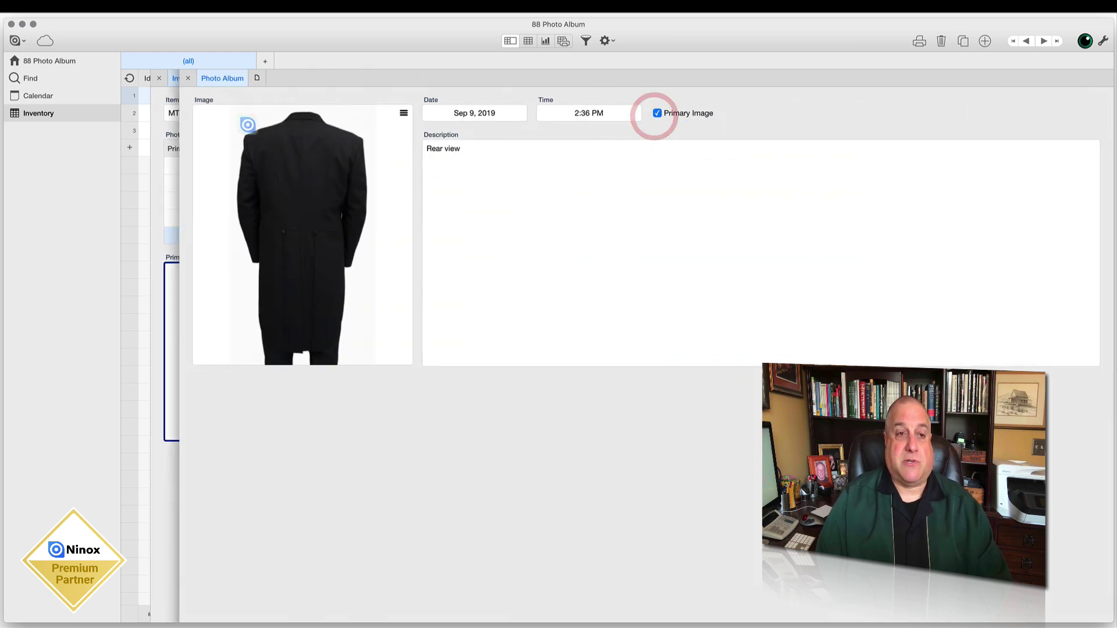
click(188, 78)
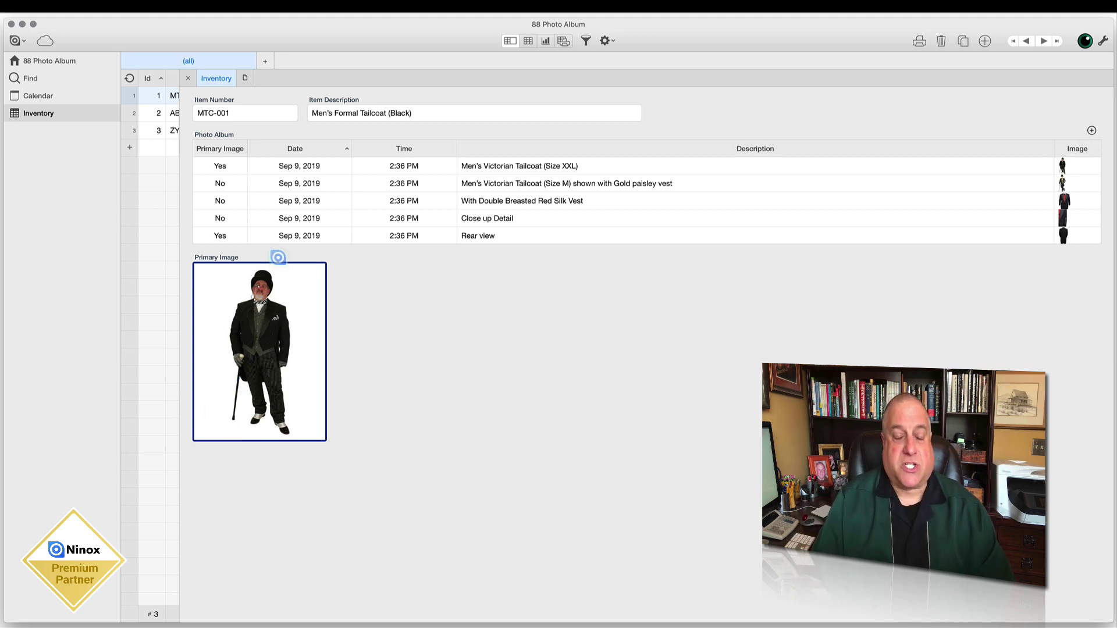
Clear the Primary Image checkbox on the Size XXL tailcoat and Rear view photo records.
click(346, 166)
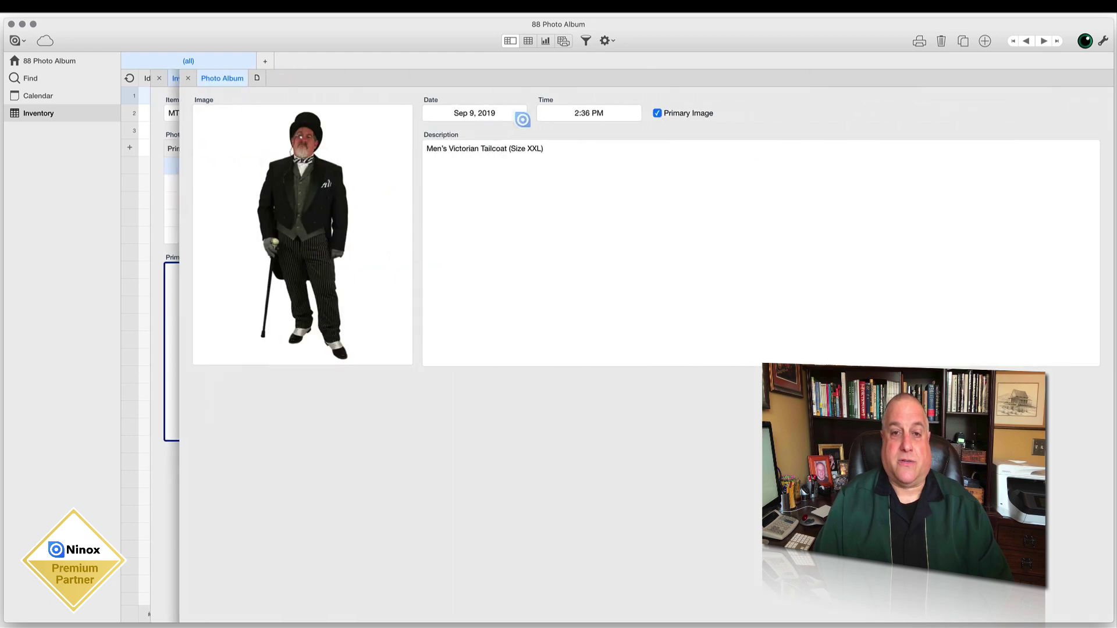
click(657, 113)
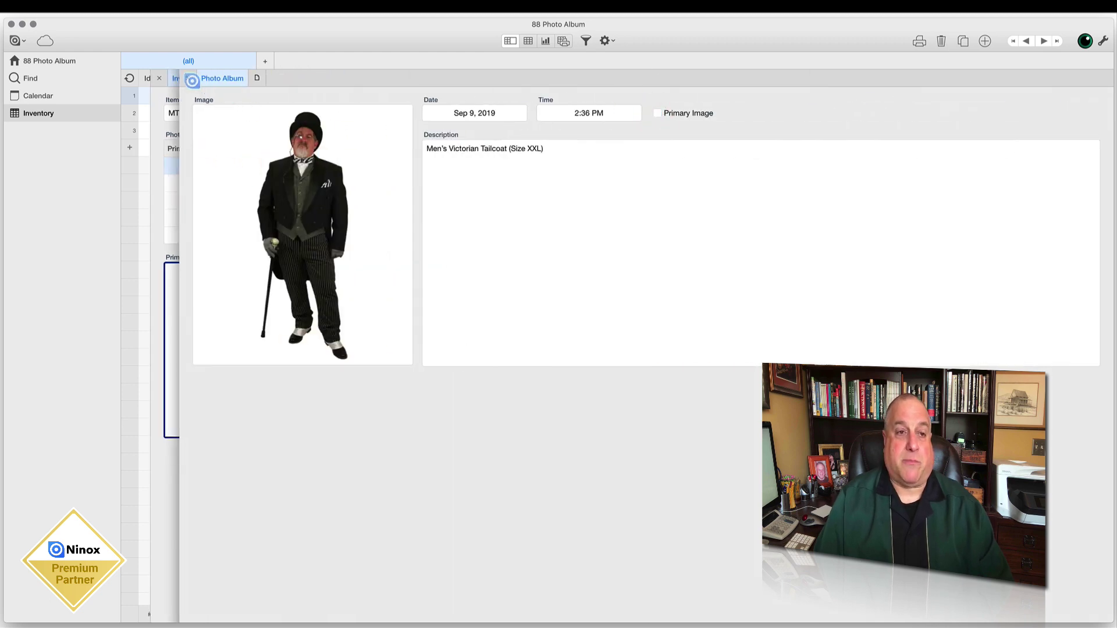
click(192, 78)
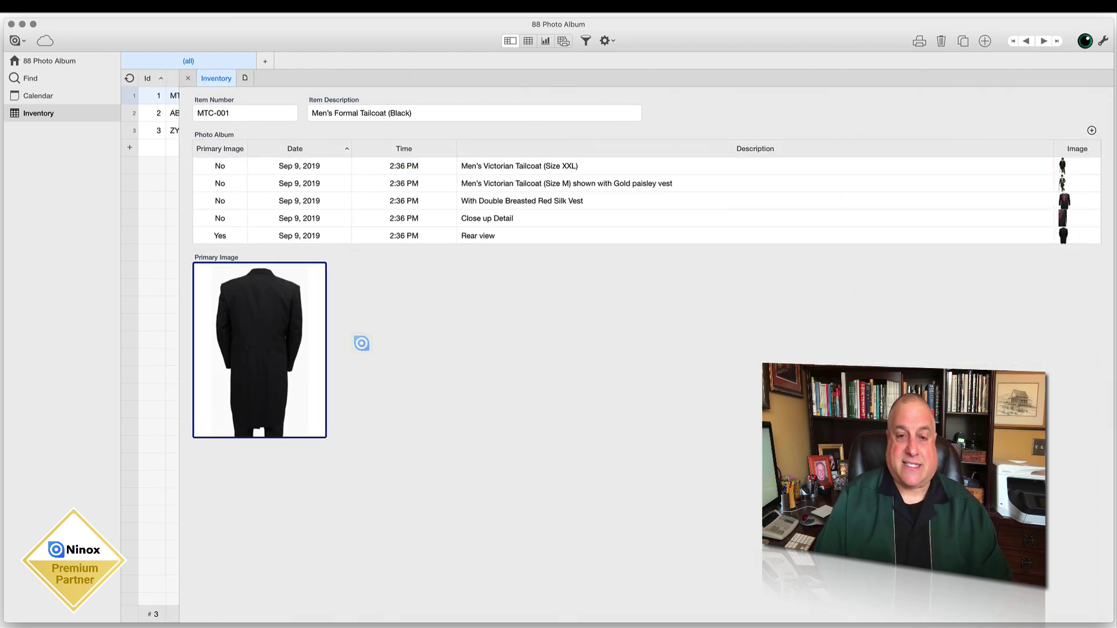
click(289, 235)
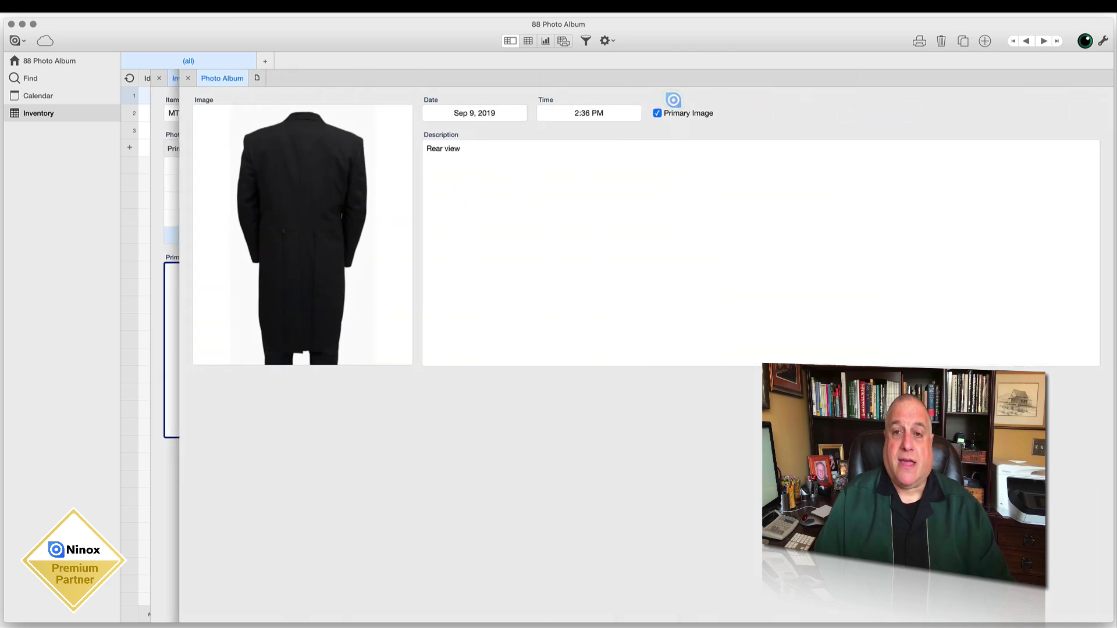
click(657, 113)
Go back through the photo records to "With Double Breasted Red Silk Vest", mark it as Primary Image and return to the Inventory record.
click(1026, 40)
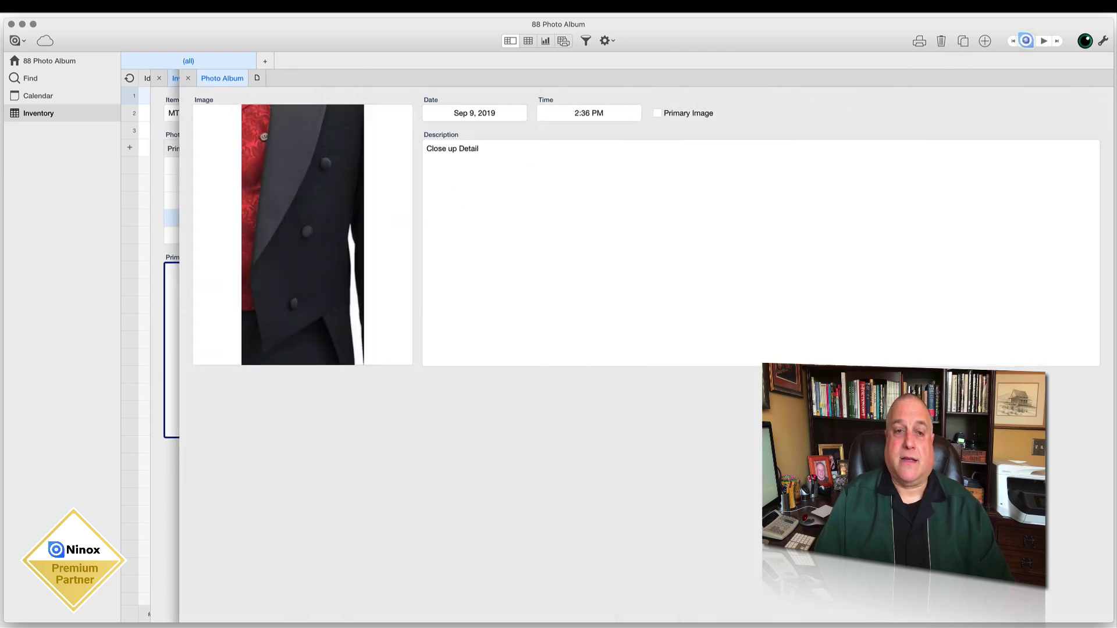
click(1025, 40)
click(657, 113)
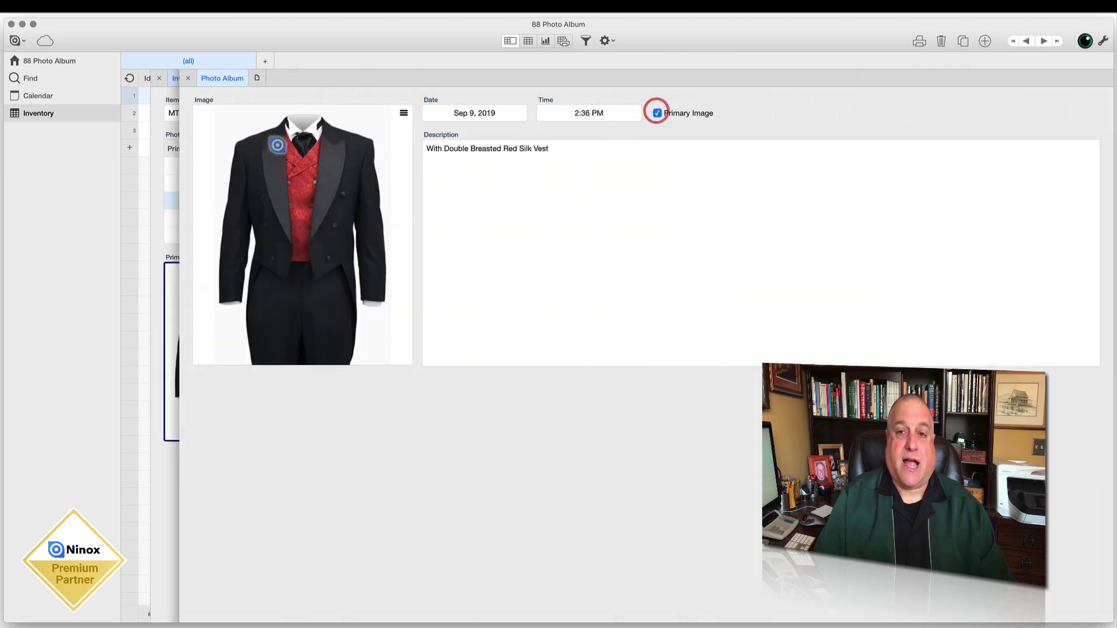
click(187, 78)
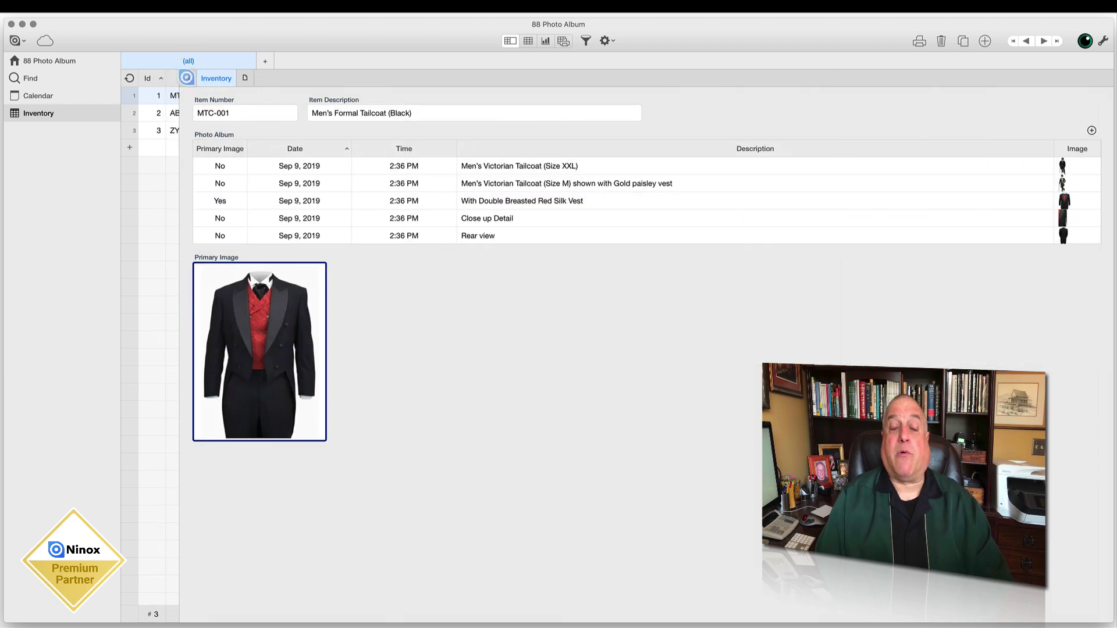
Close the Inventory record and show the Primary Image column in the Inventory table view.
click(187, 78)
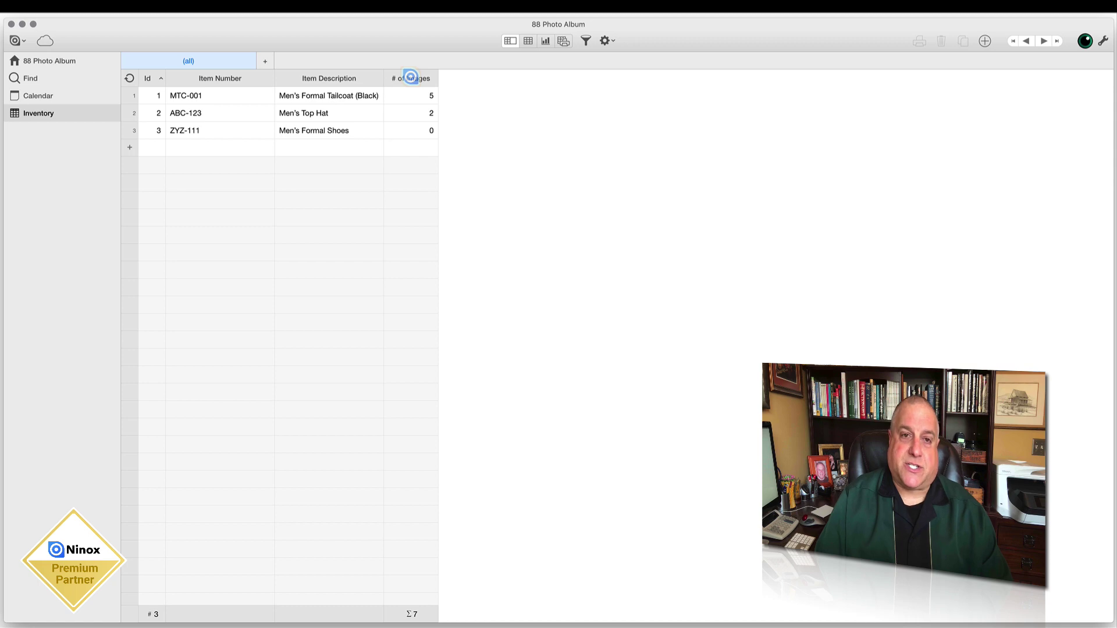
click(410, 78)
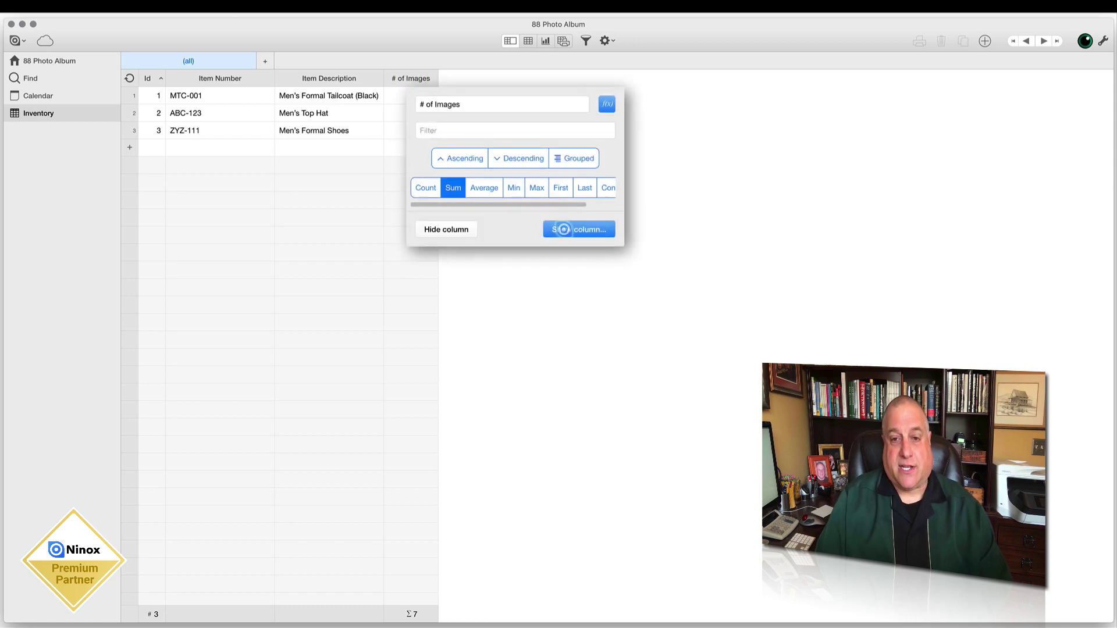
click(562, 228)
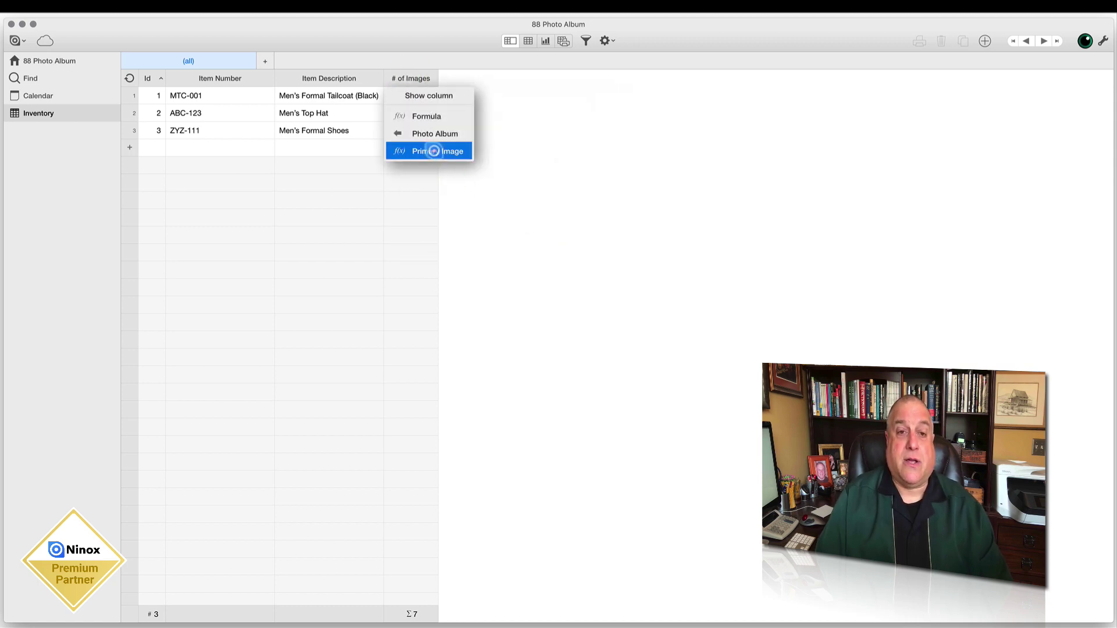
click(433, 151)
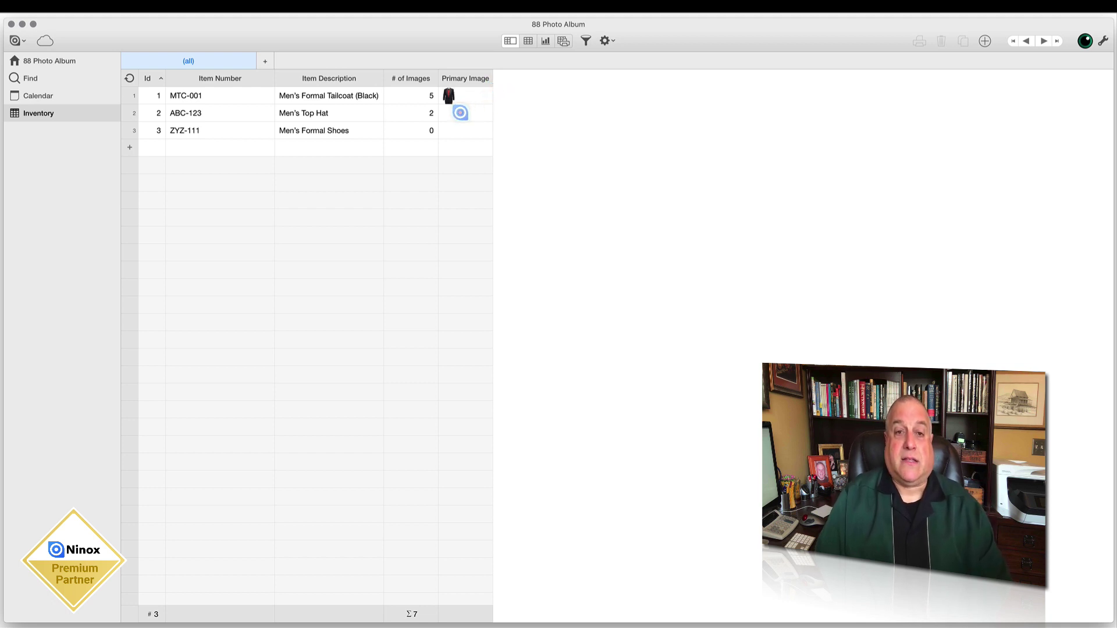
Mark the first photo of the Men's Top Hat item as Primary Image and return to the Inventory table.
click(460, 113)
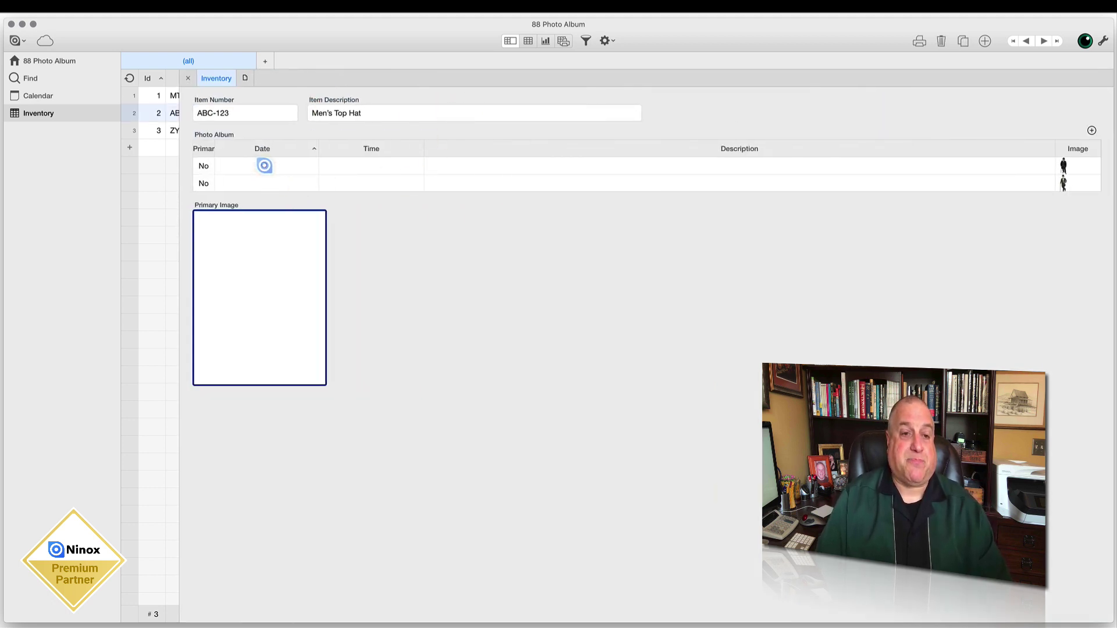
click(264, 166)
click(655, 115)
click(187, 78)
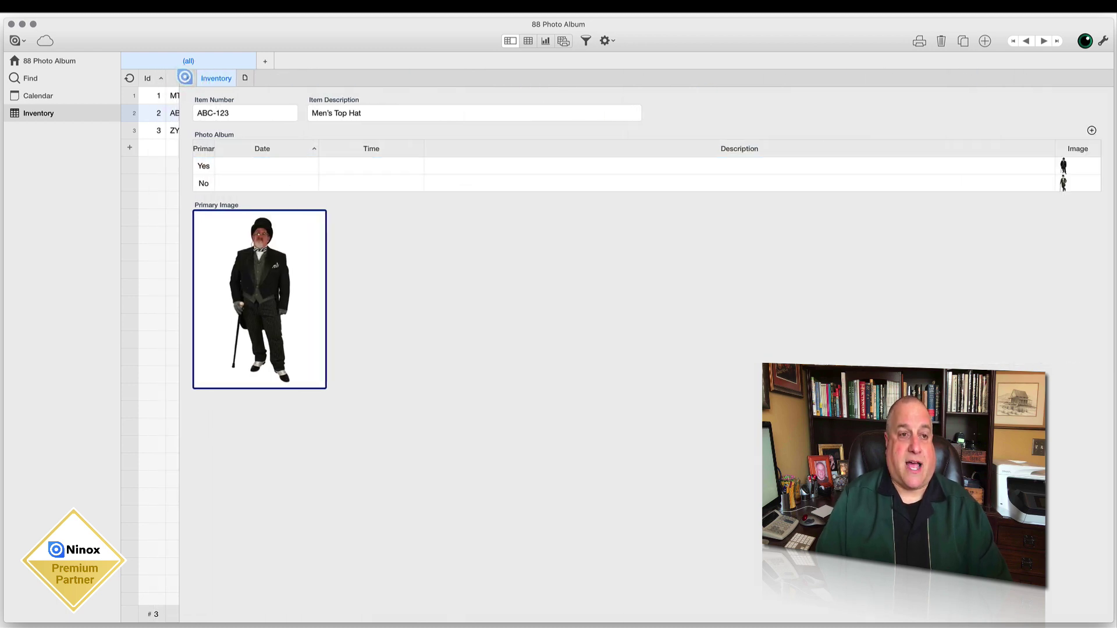
click(185, 77)
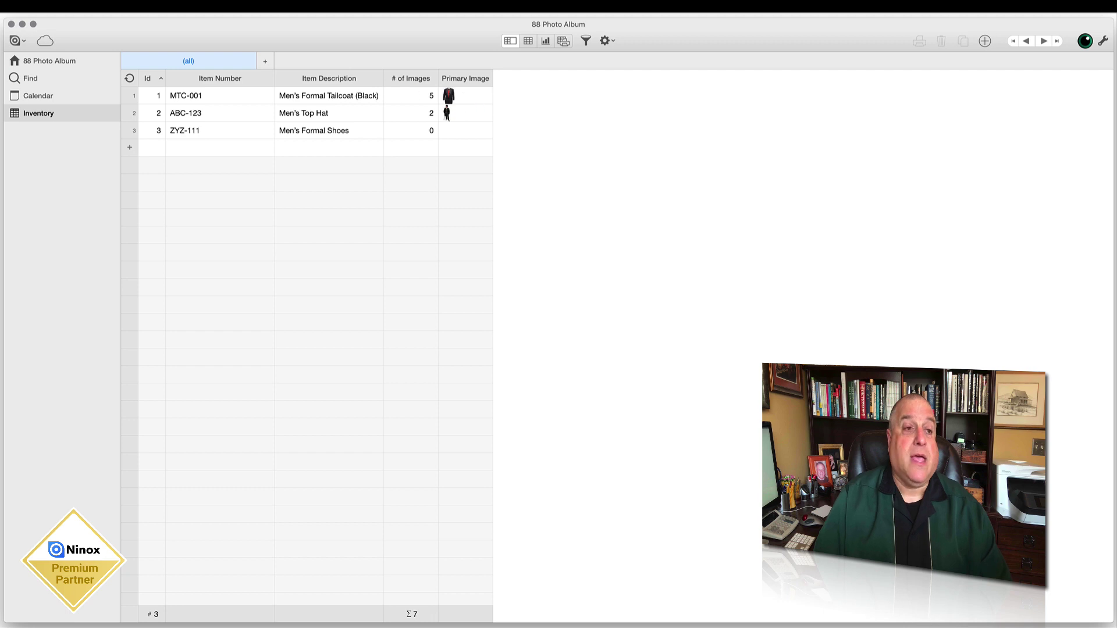
From the database home, turn on administration mode and view the data model.
click(14, 60)
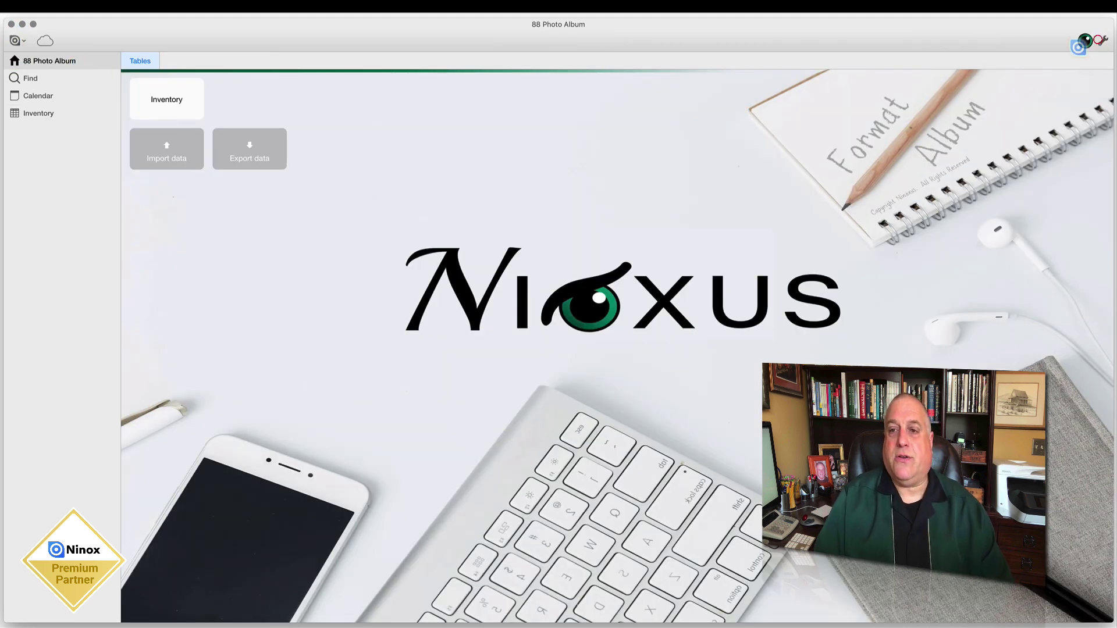
click(1095, 41)
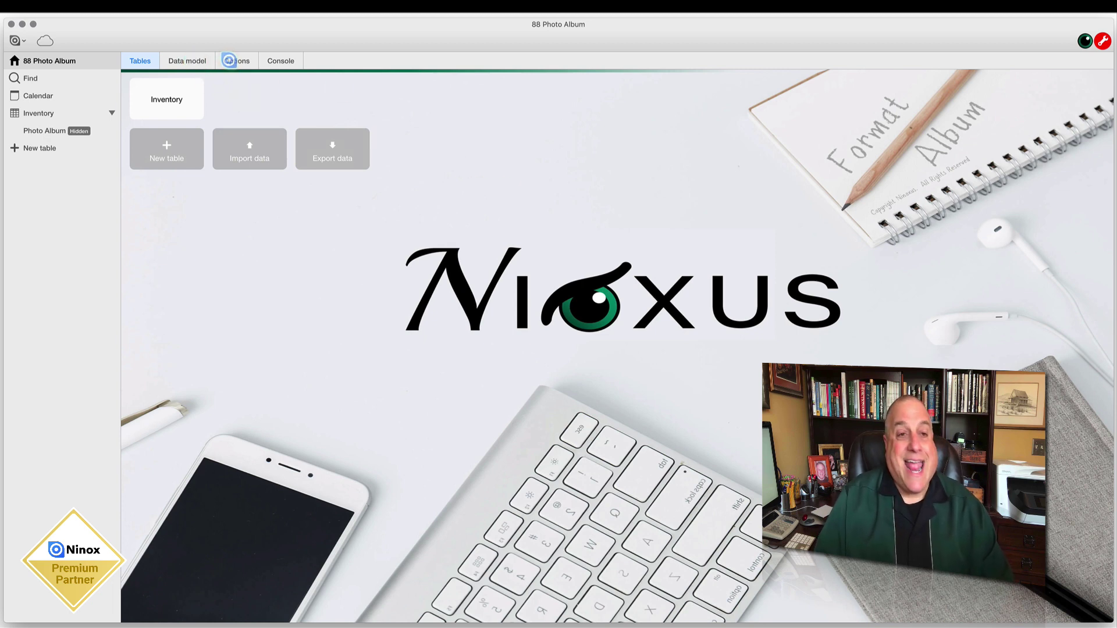
click(195, 61)
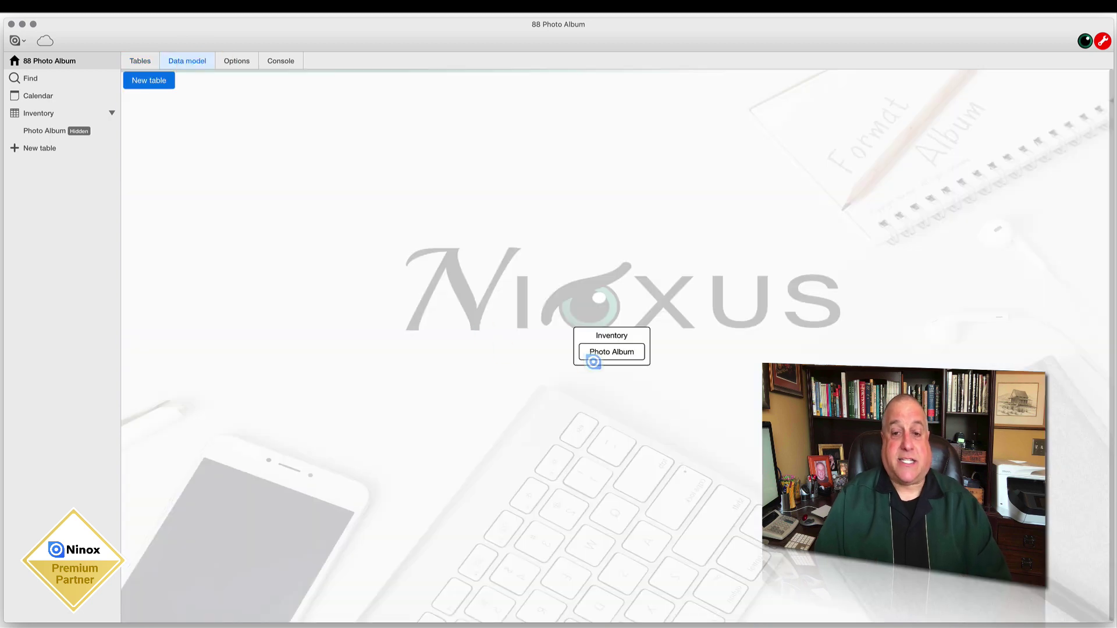
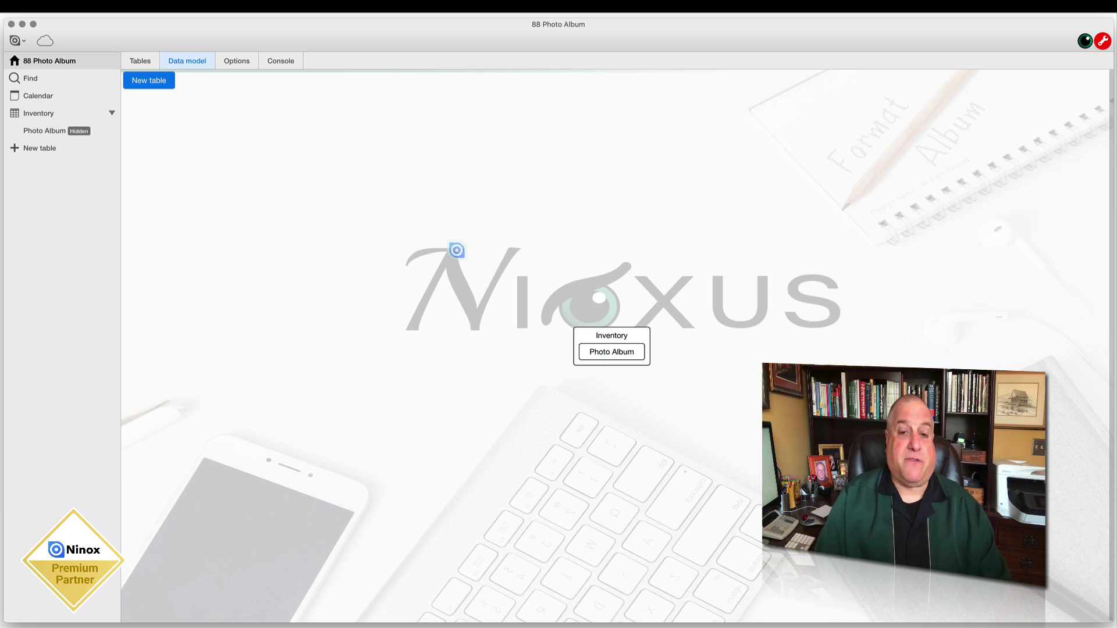
Review the hidden Photo Album table's field settings and the layout of its first record.
click(32, 112)
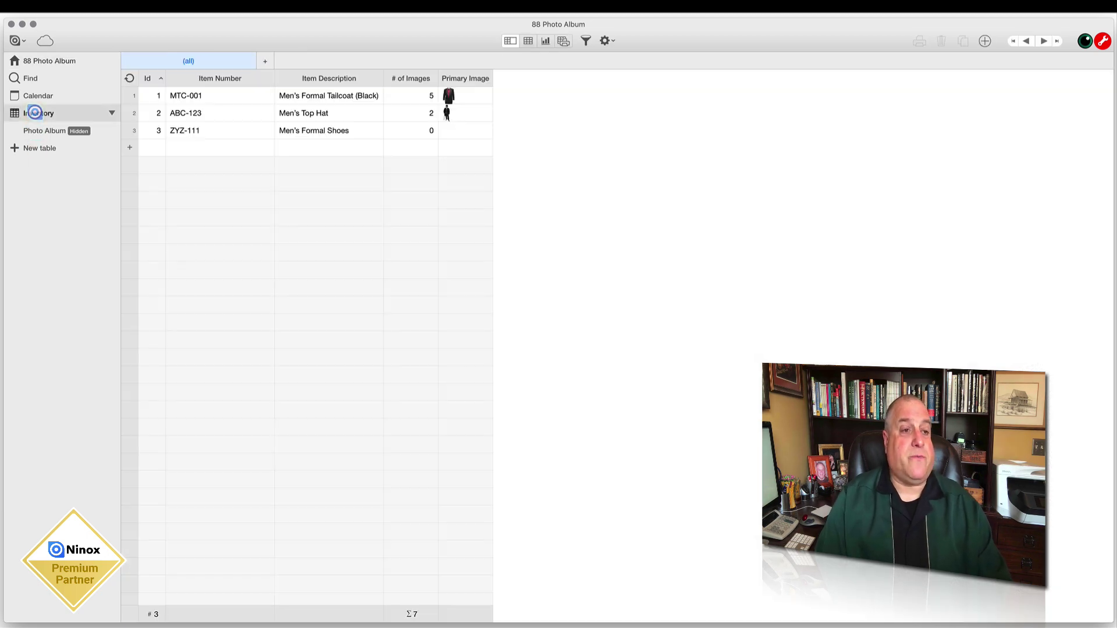
click(32, 128)
click(605, 41)
click(611, 58)
click(462, 162)
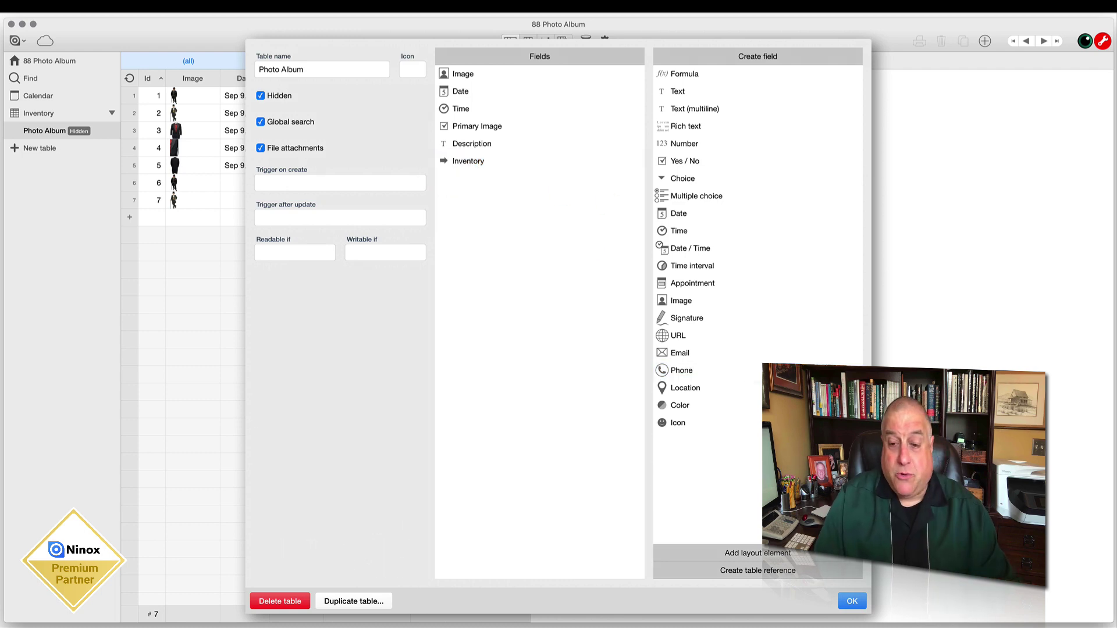
click(849, 600)
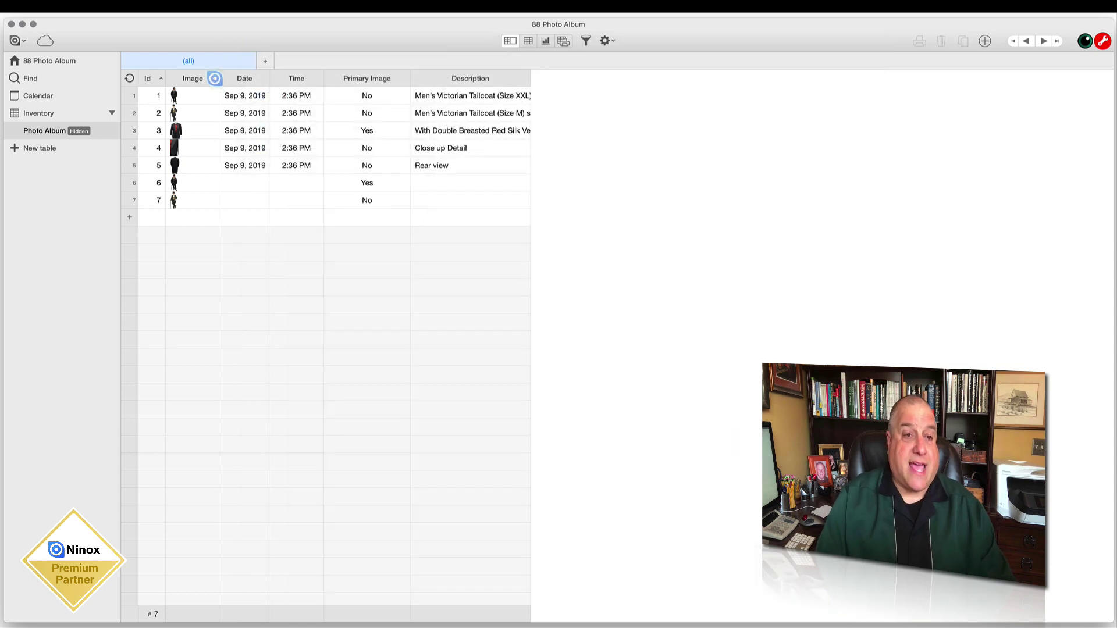
right_click(182, 95)
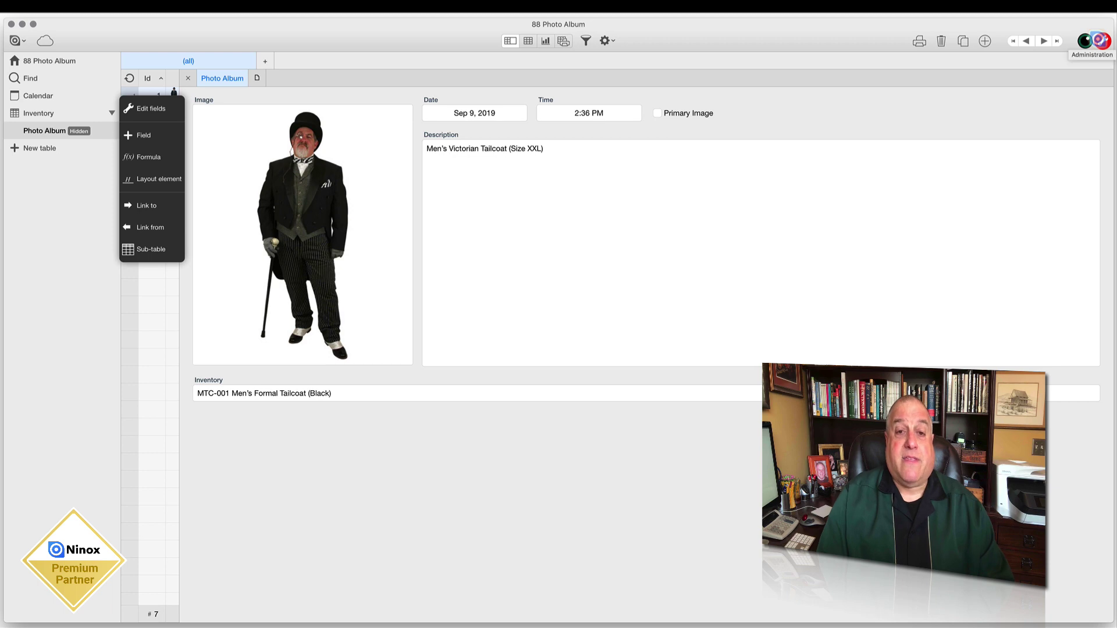
click(186, 77)
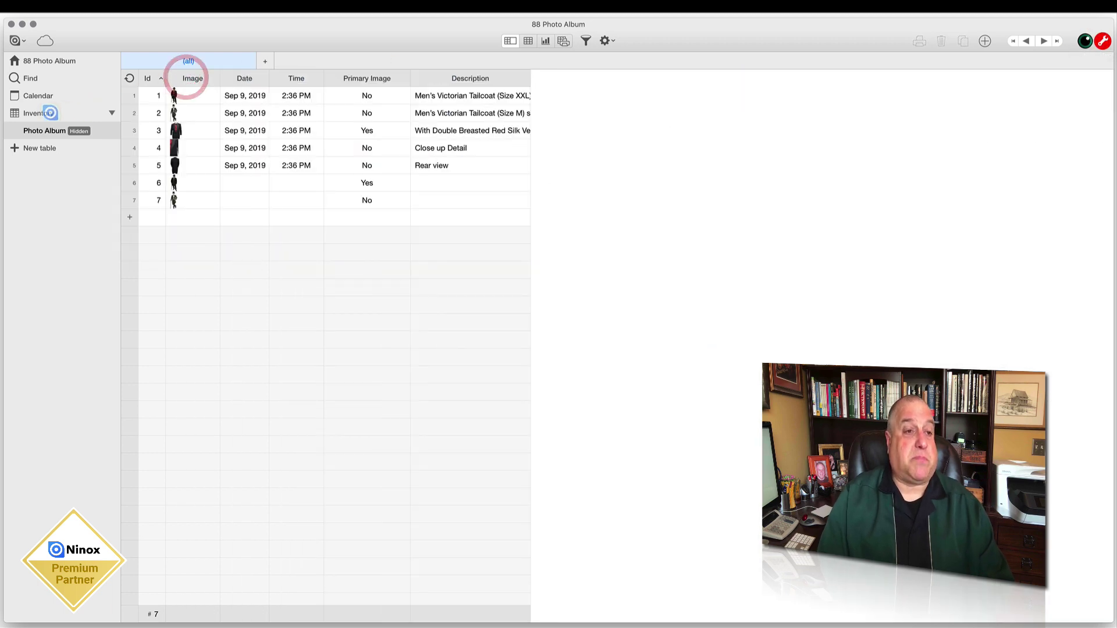
Review the code of the Primary Image formula in the Men's Formal Tailcoat record, then close its settings and turn off administration mode.
click(40, 111)
click(192, 94)
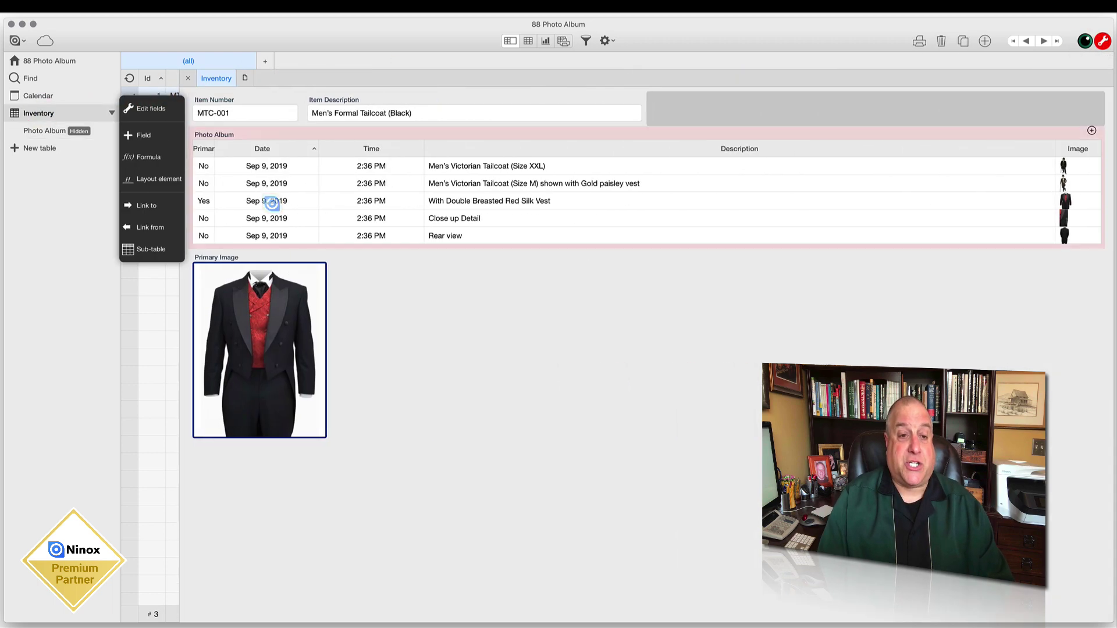
click(251, 256)
click(261, 346)
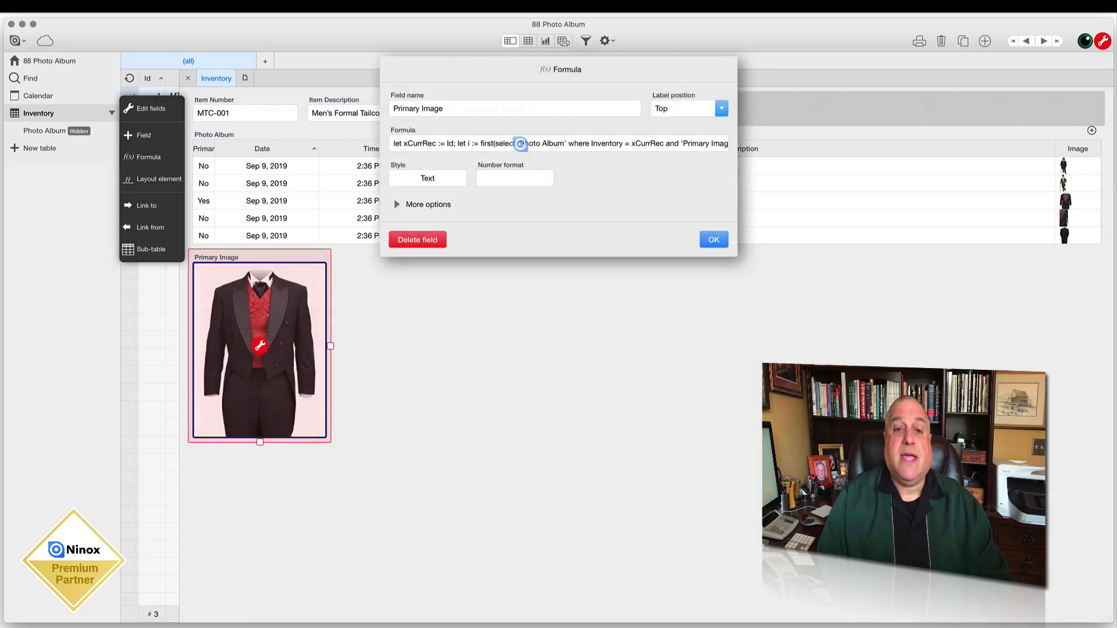
click(518, 143)
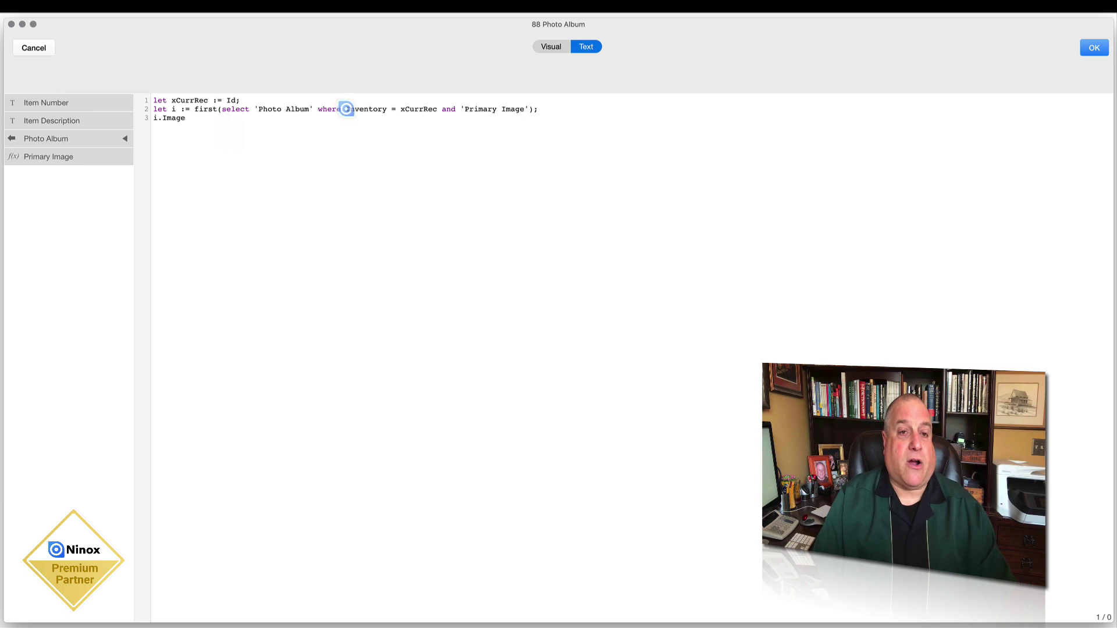
click(356, 109)
double_click(356, 109)
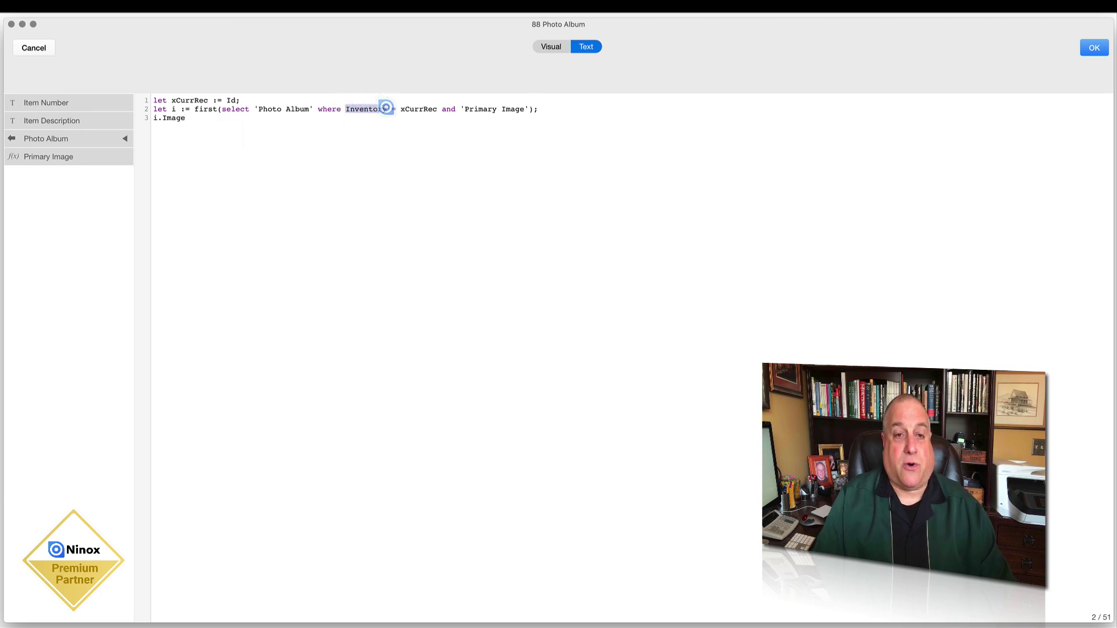
drag(258, 107, 308, 105)
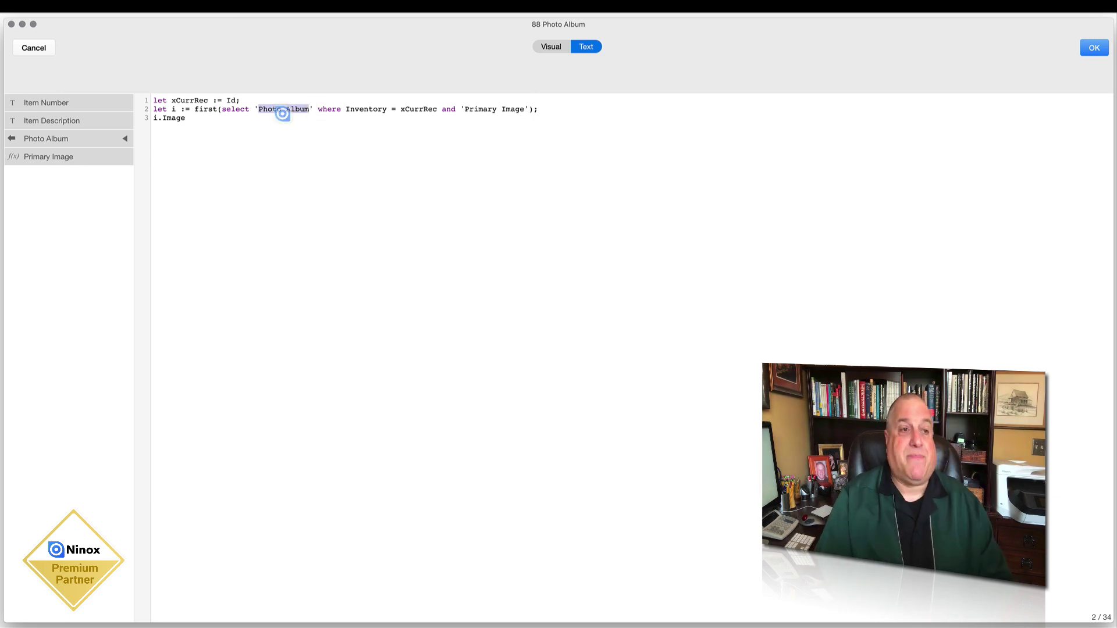
click(41, 46)
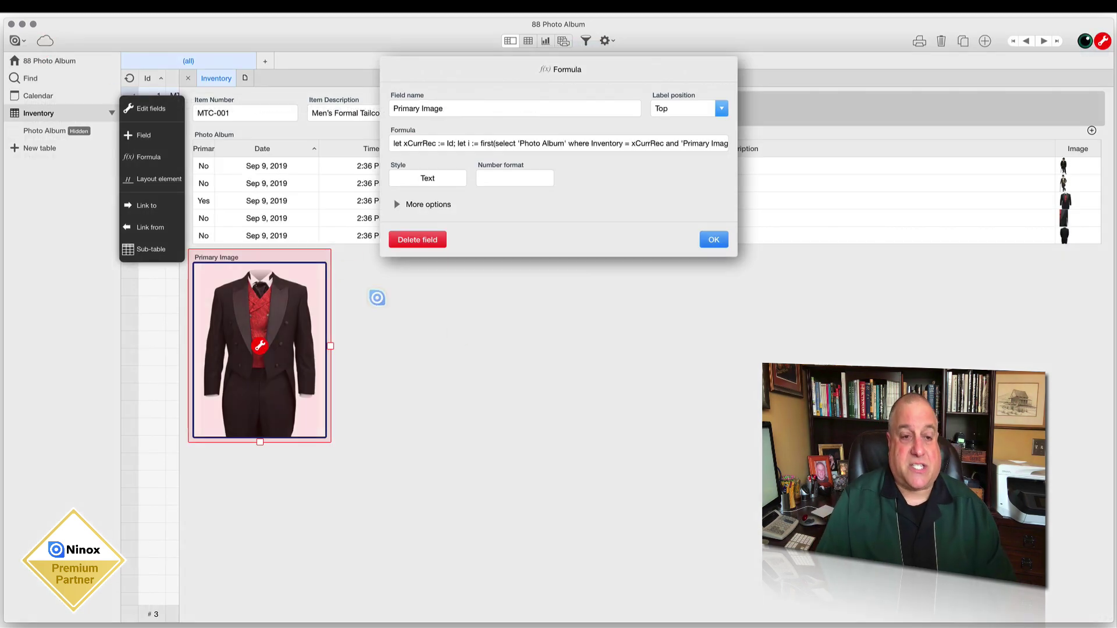
click(714, 240)
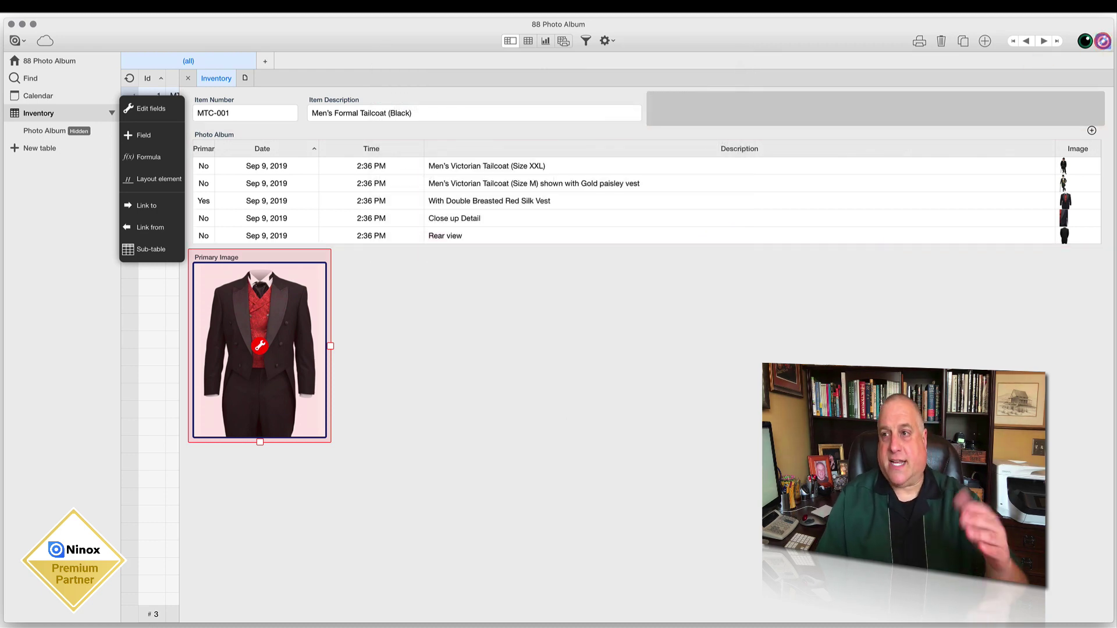
click(1101, 42)
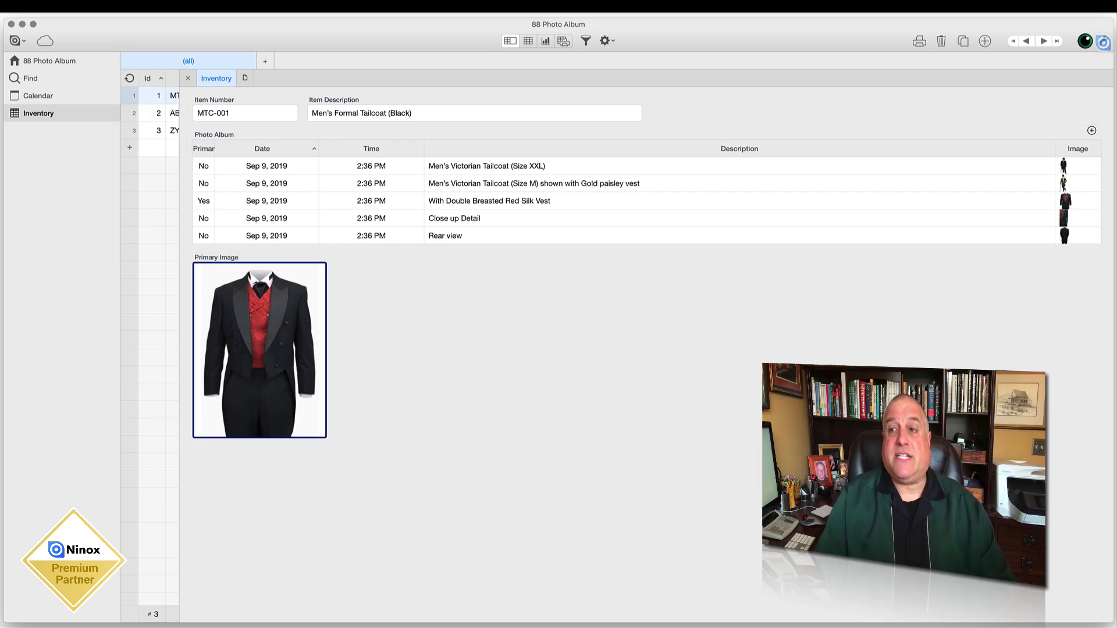
In administration mode, open the Primary Image formula field's settings and inspect its text style and border options.
click(1103, 41)
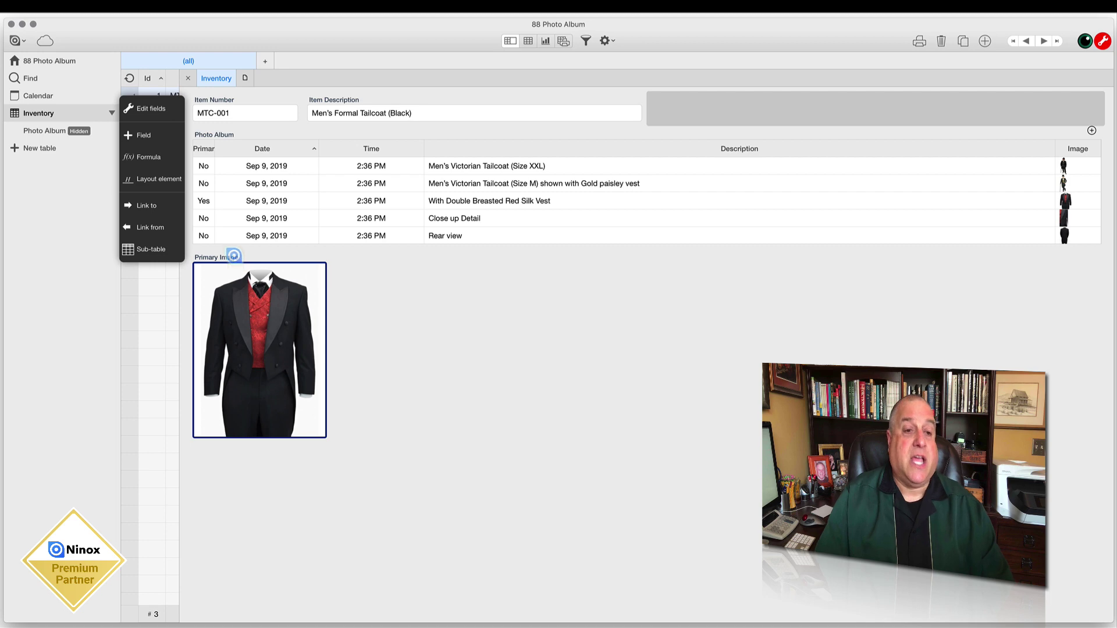
click(233, 258)
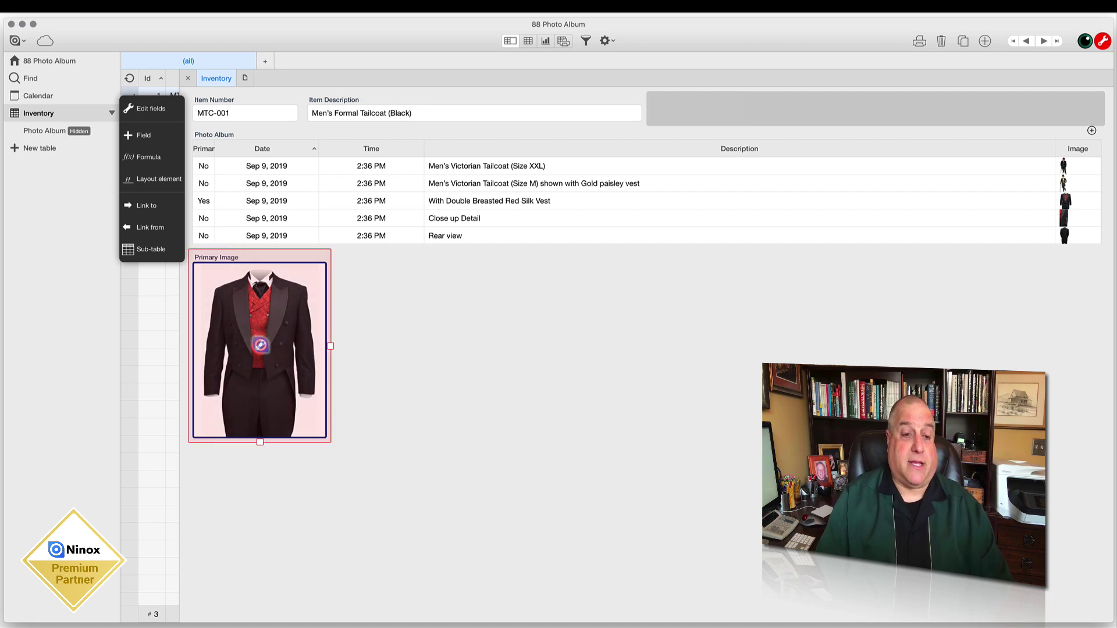
click(260, 345)
click(425, 172)
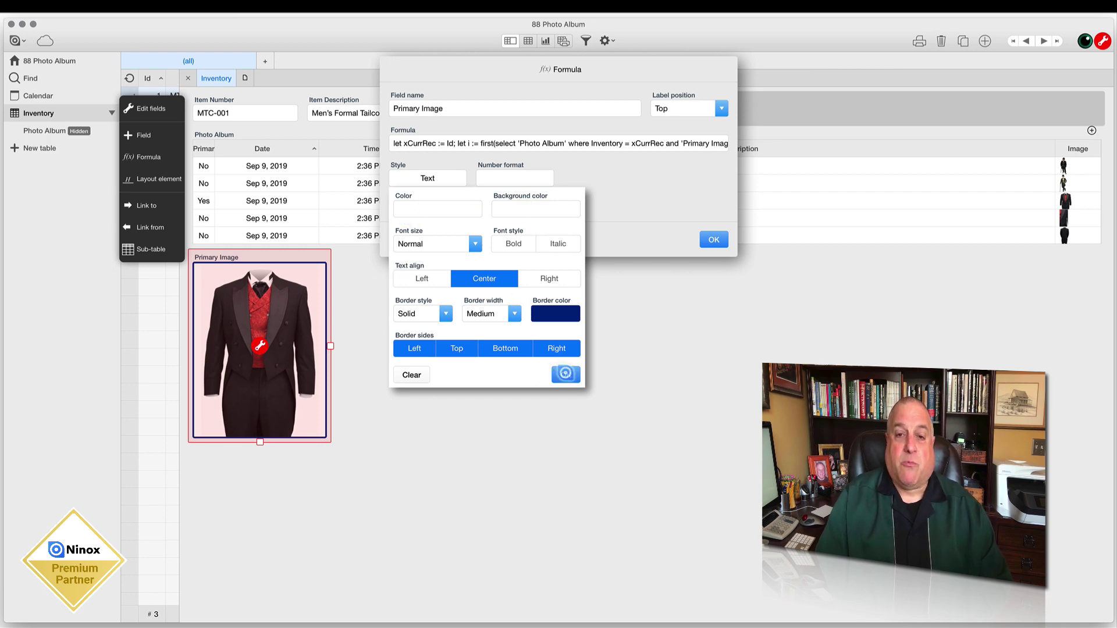
click(617, 185)
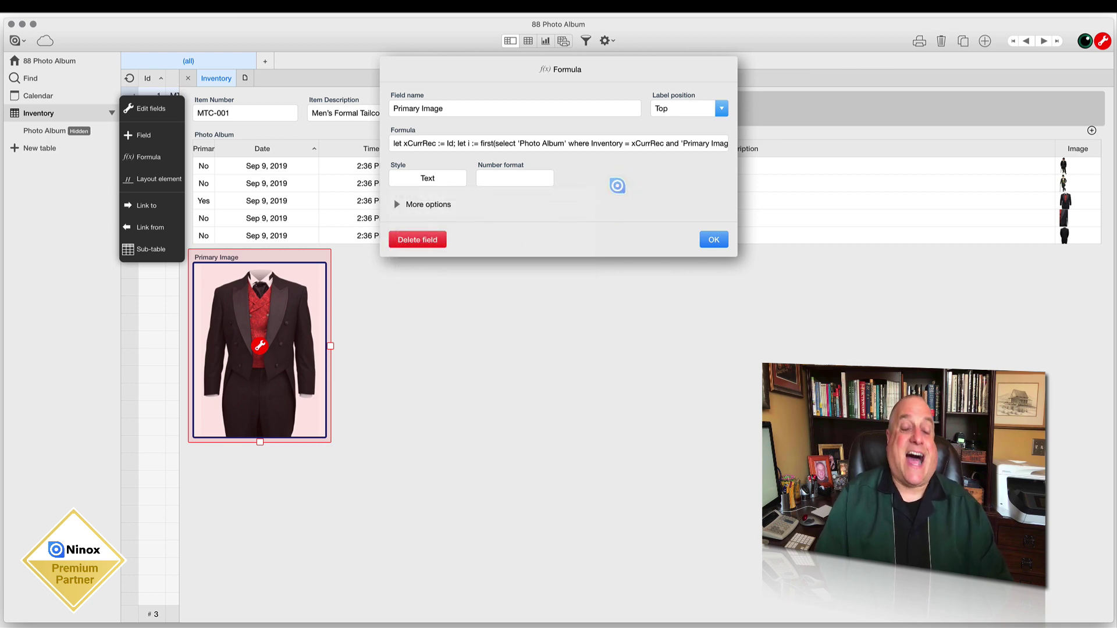
Set the Primary Image field's label position to Hidden, save the changes and turn off administration mode.
click(683, 108)
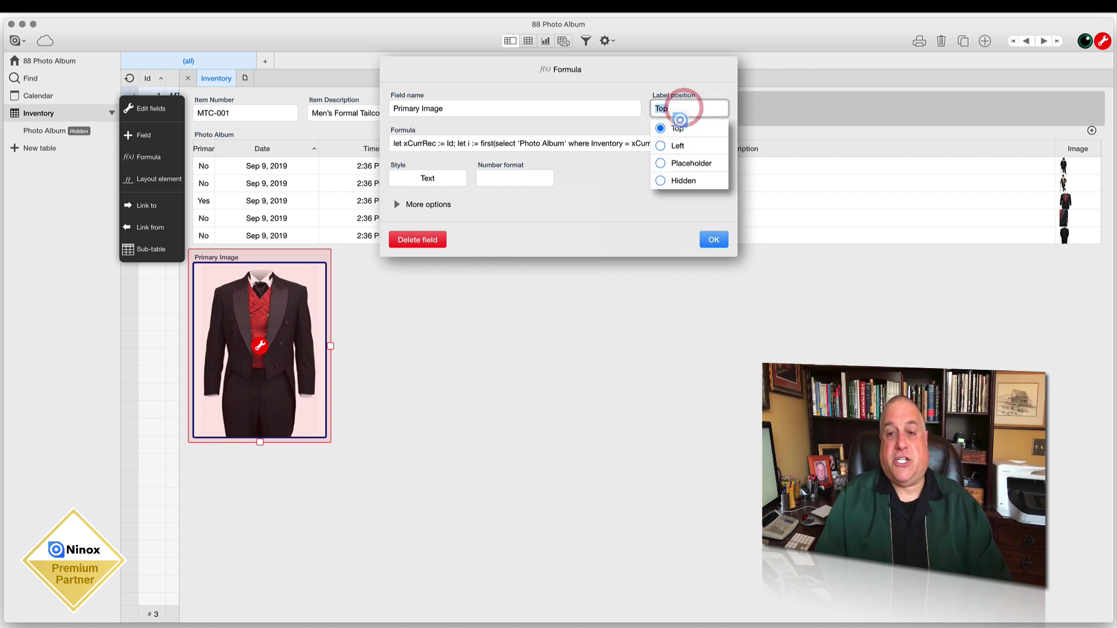
click(658, 180)
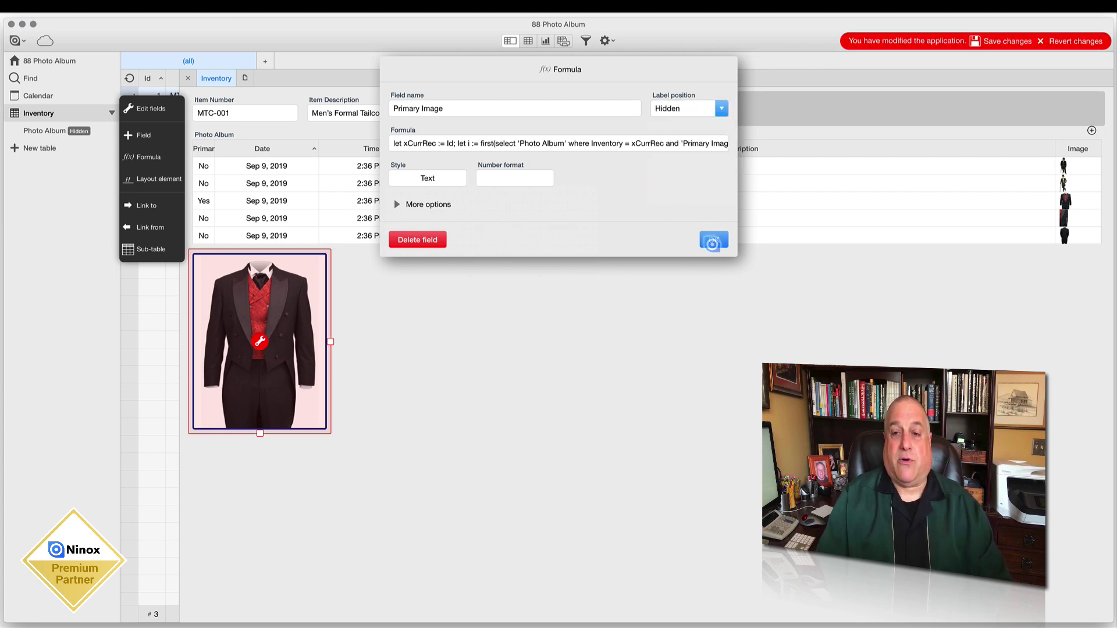
click(714, 239)
click(1085, 39)
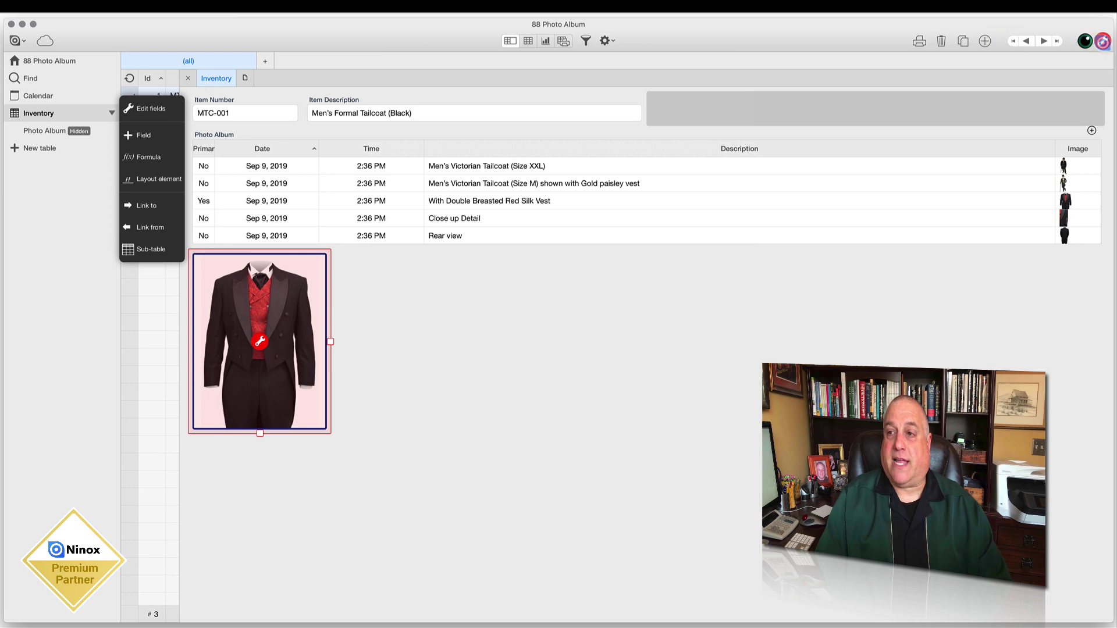
click(1102, 41)
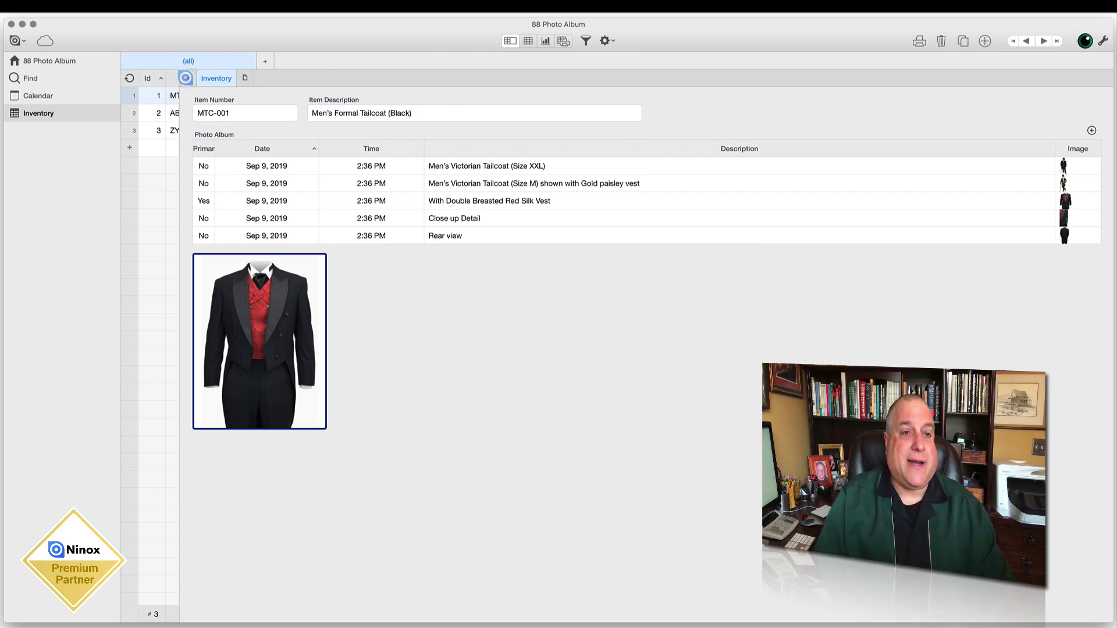
Switch to the Men's Formal Shoes record and, in administration mode, open the Primary Image field's settings with the additional options expanded.
click(185, 78)
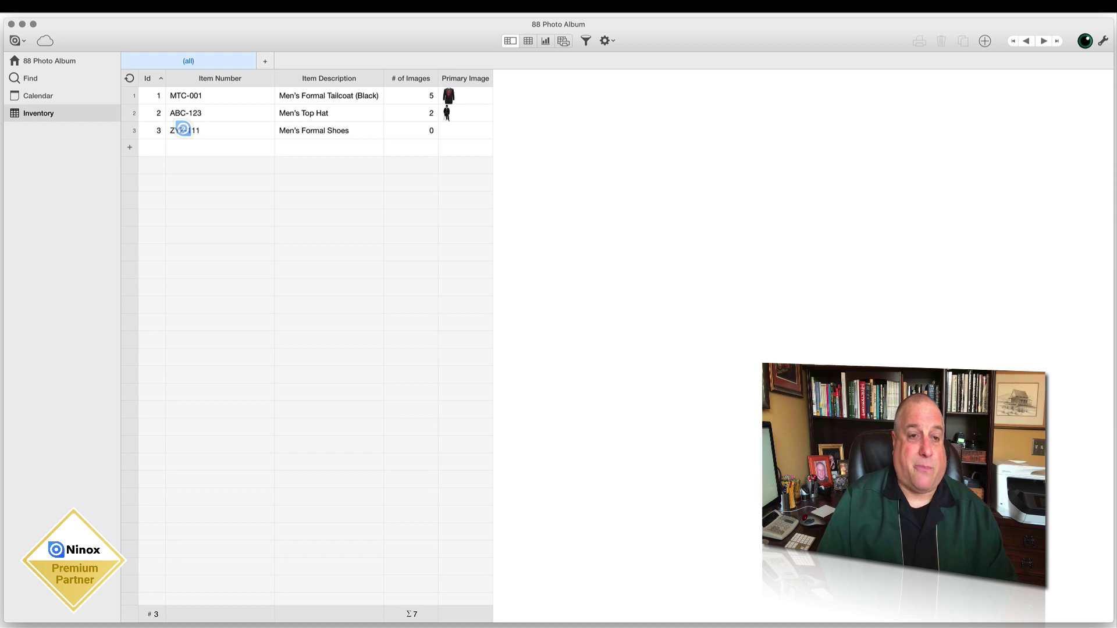
click(182, 129)
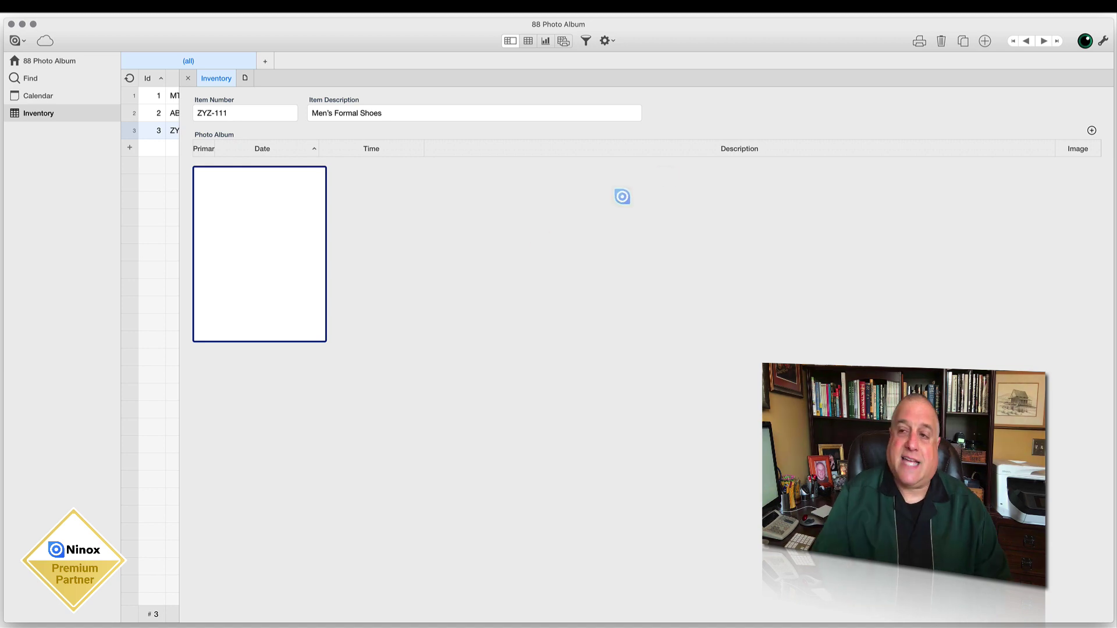
click(1102, 41)
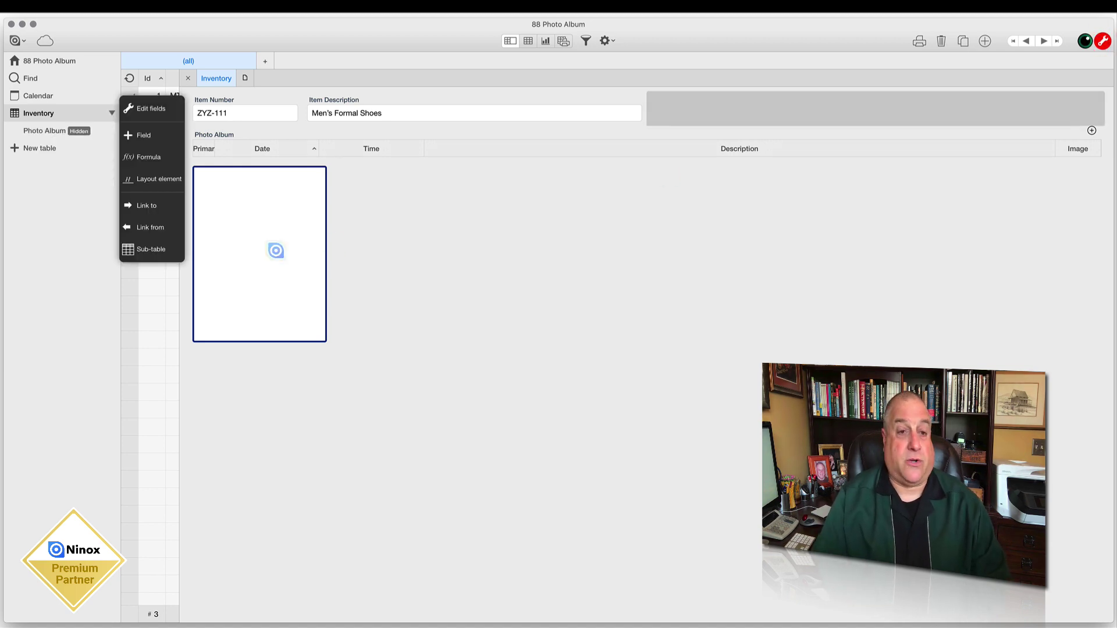
click(303, 175)
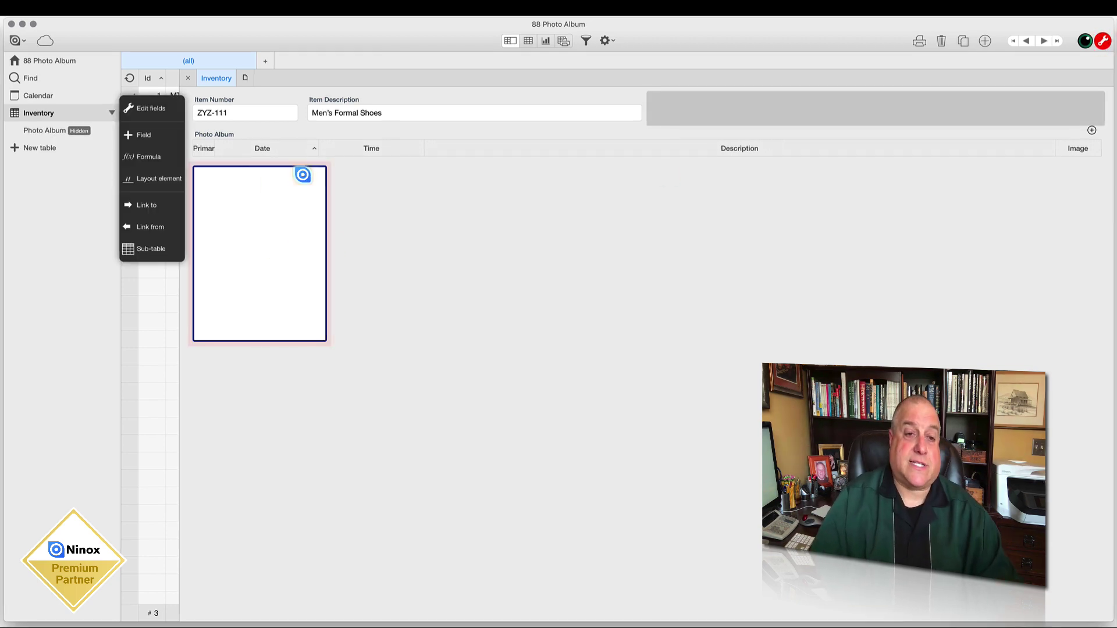
click(302, 162)
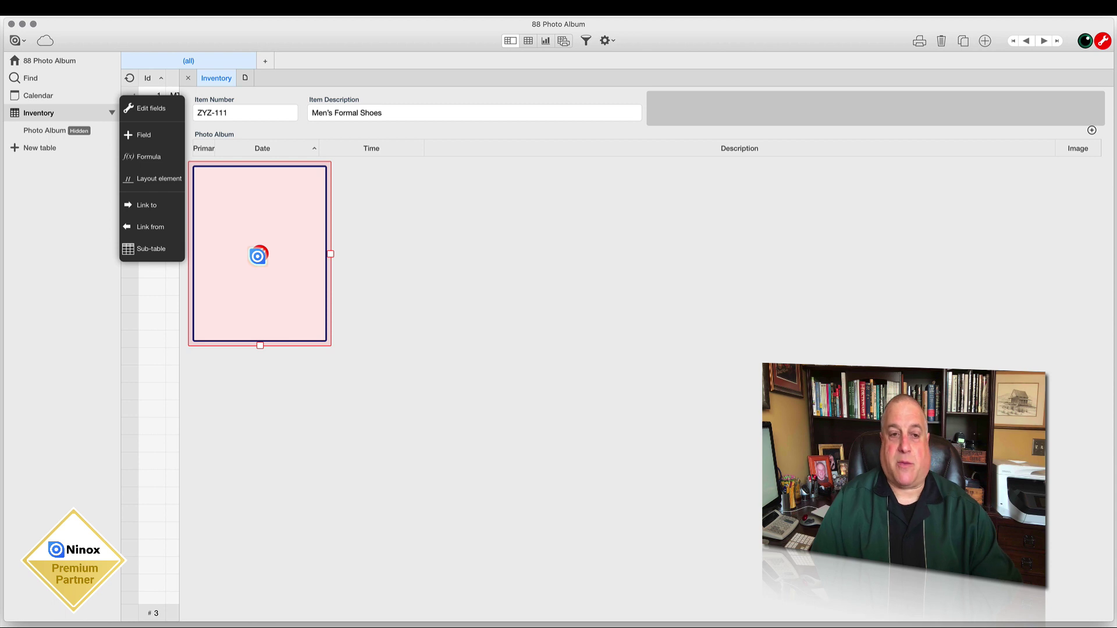
double_click(258, 256)
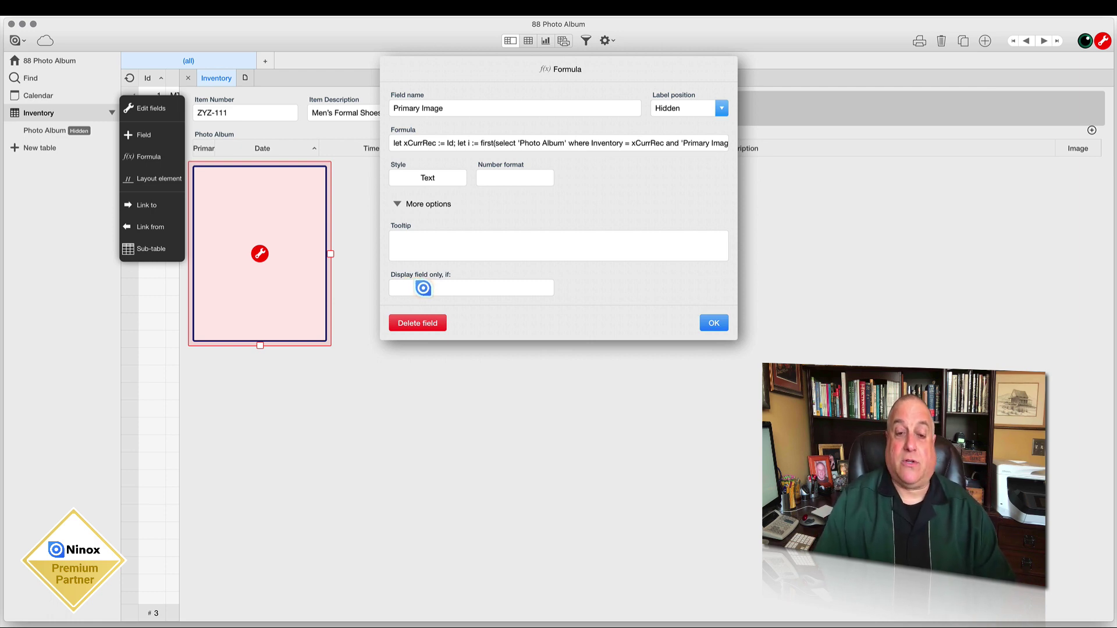
Start the Primary Image field's display condition with the line "let xCurrRec := id".
click(501, 337)
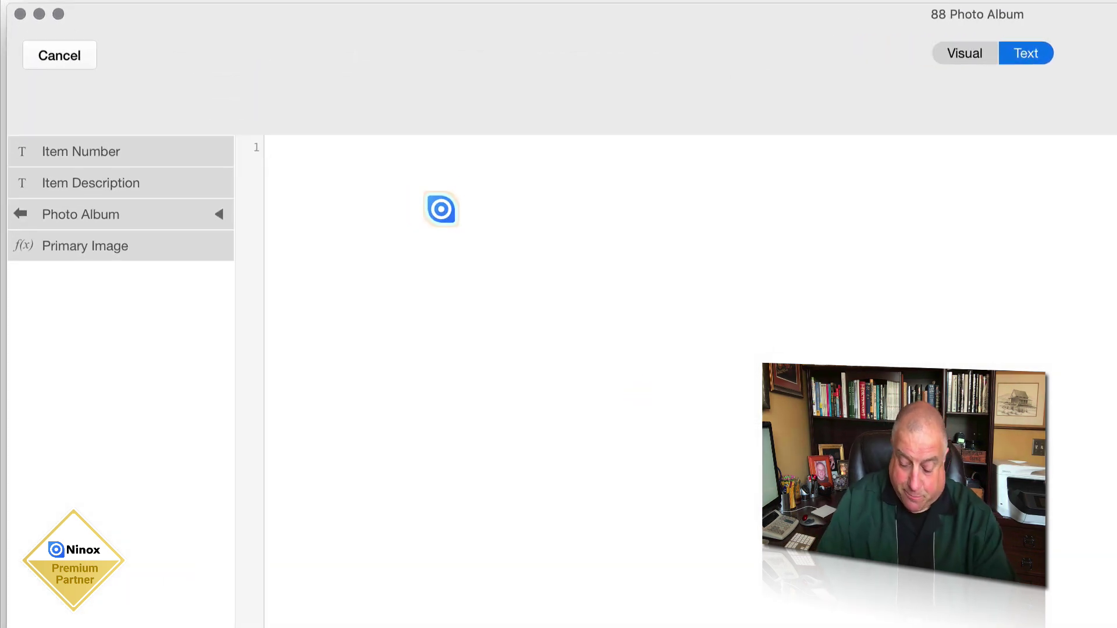
text(let x)
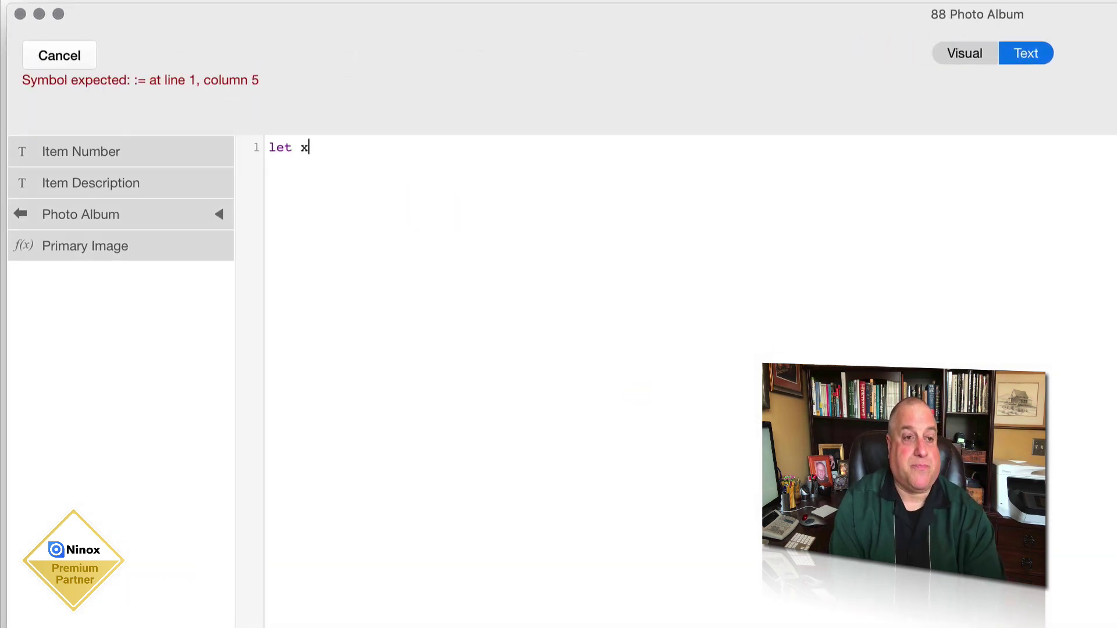
text(Crr)
key(BackSpace)
key(BackSpace)
text(u)
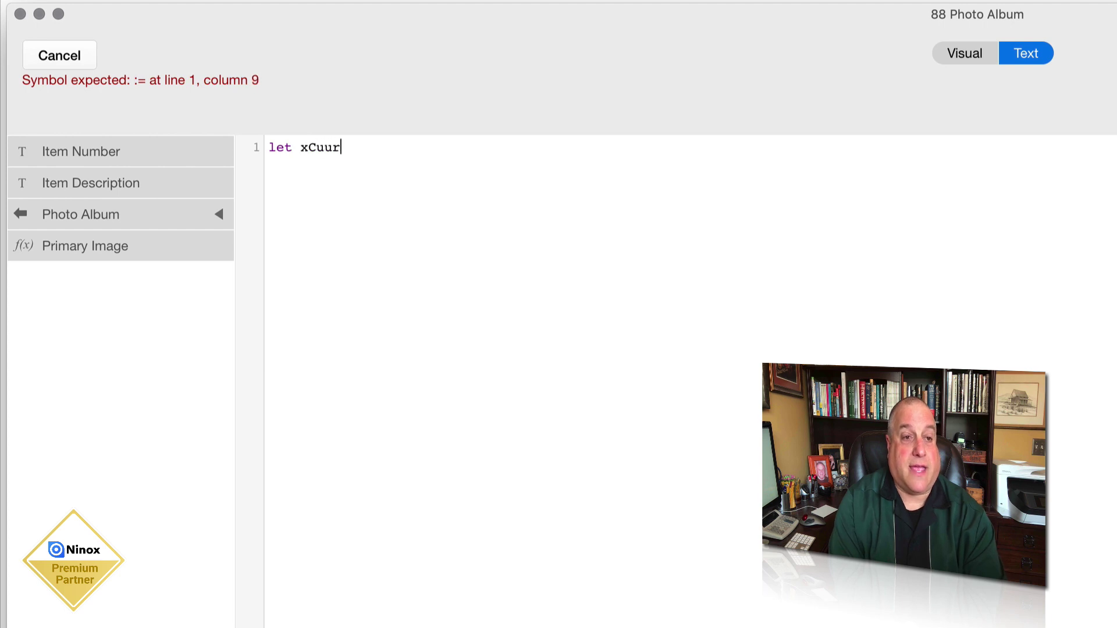
text(rrREc)
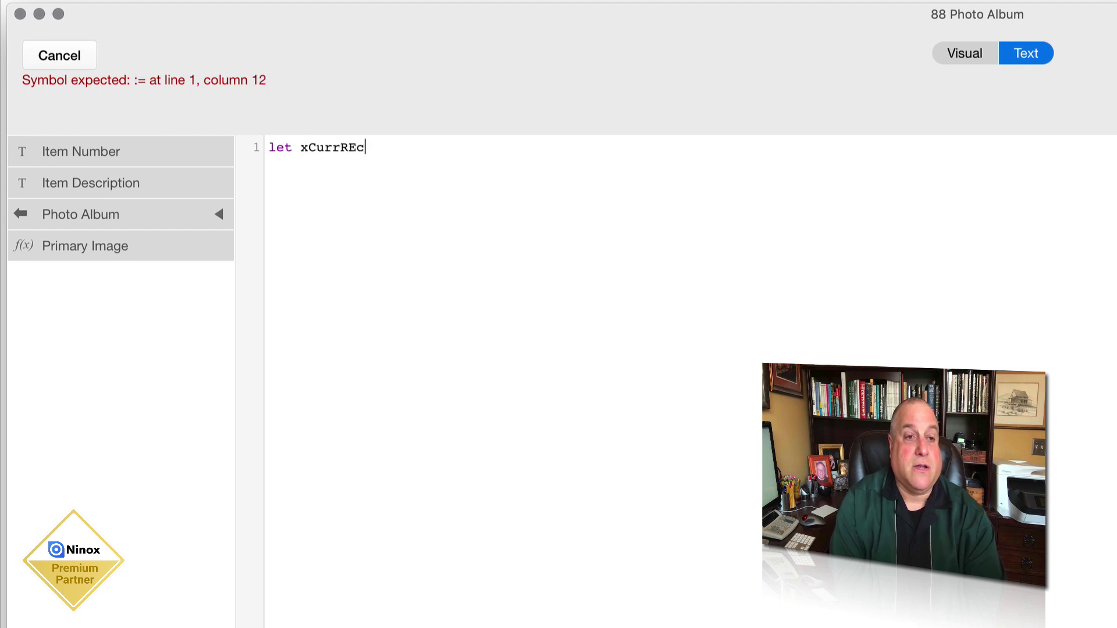
key(BackSpace)
text(:= id )
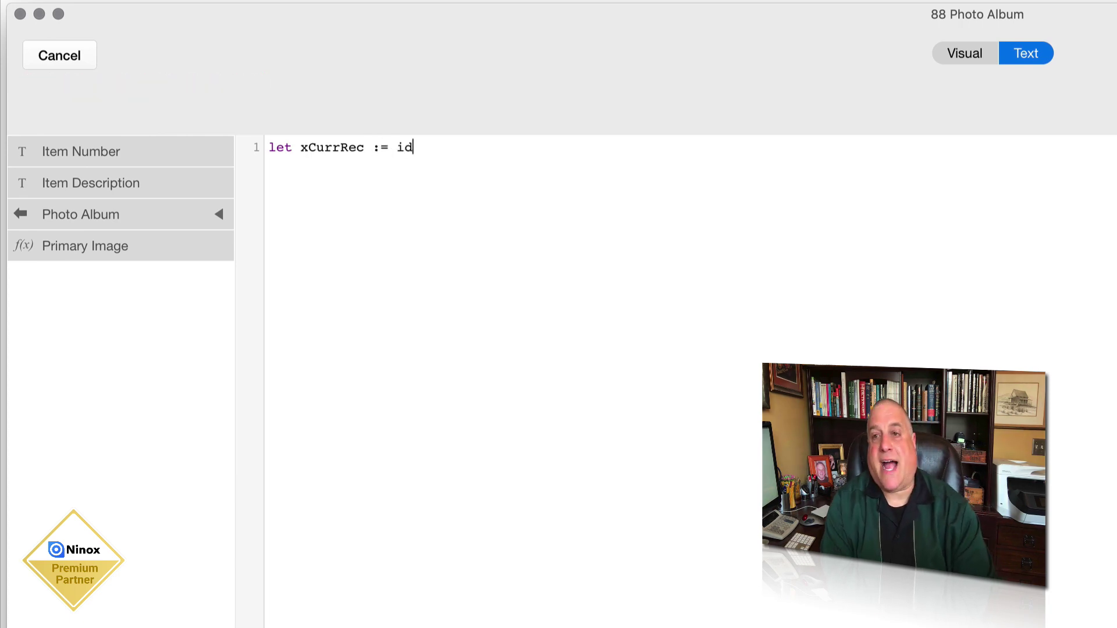
Add the second line "select 'Photo Album' where Inventory = xCurrRec;" to the display condition and end the first line with a semicolon.
text(select)
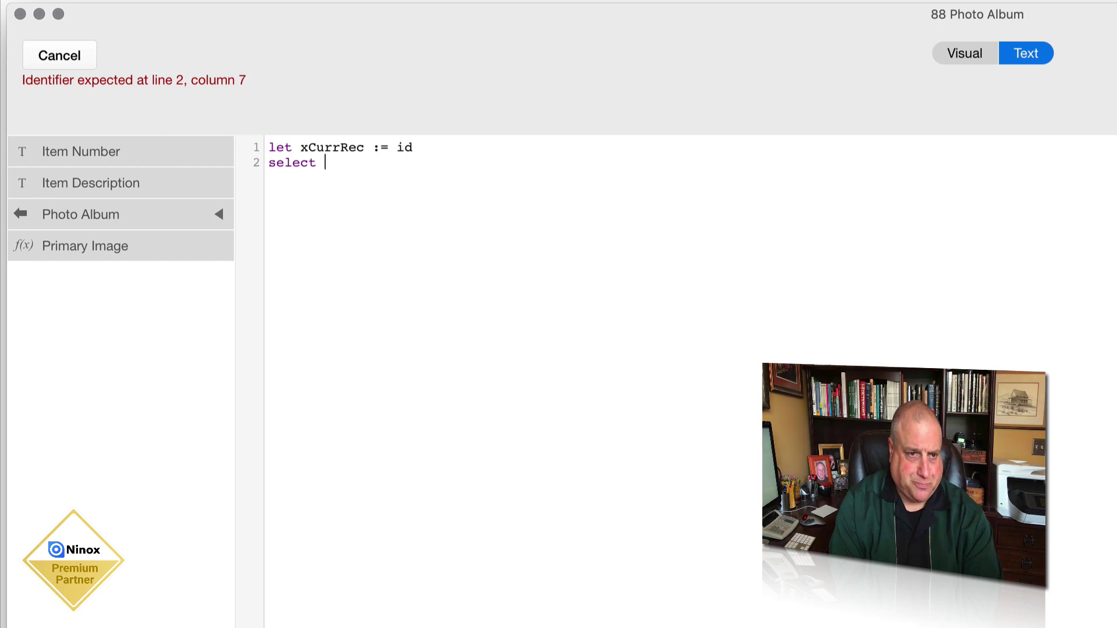
text( 'Ph)
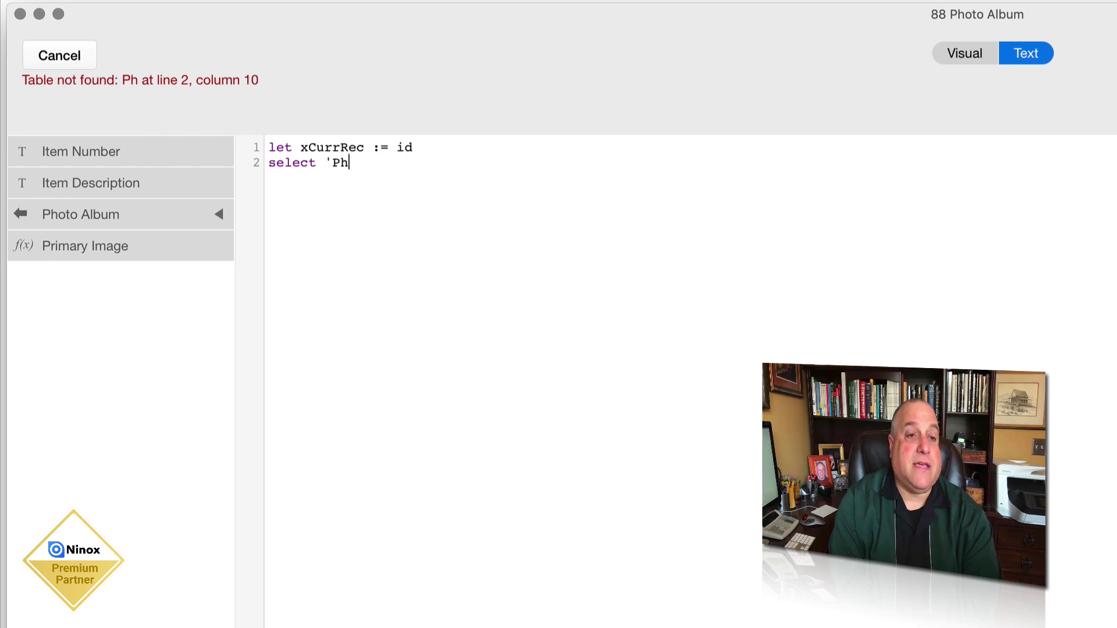
text(oto Album')
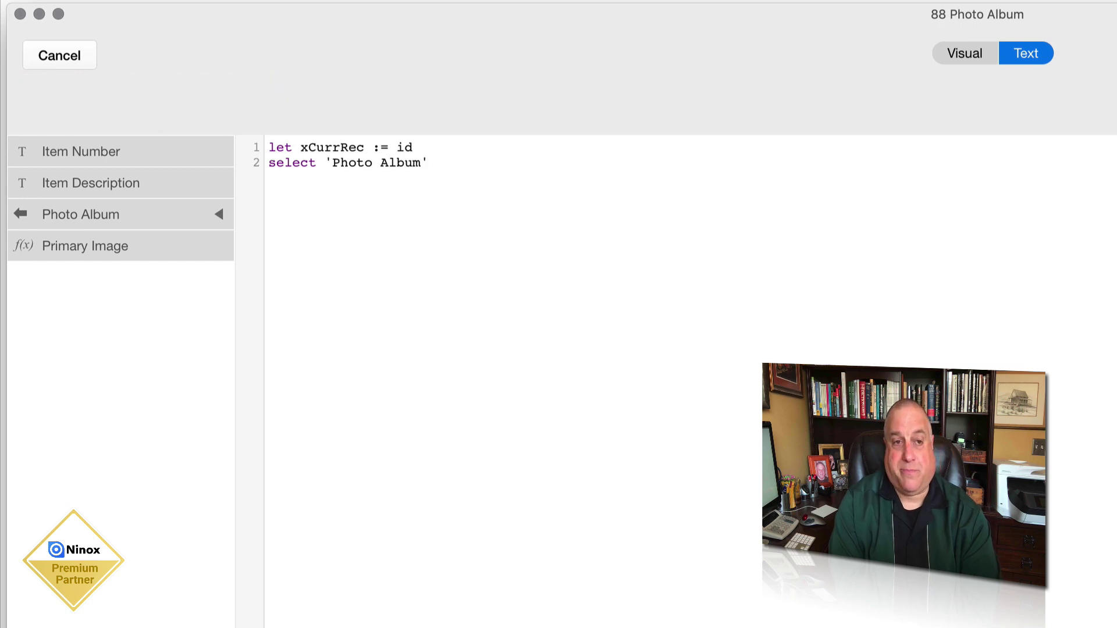
text( where)
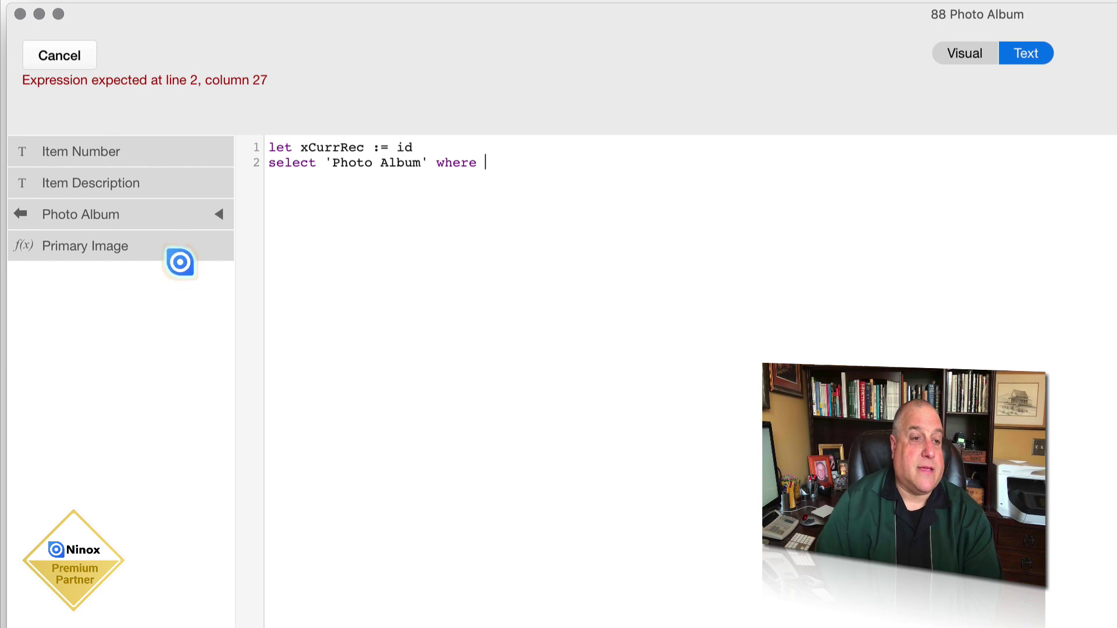
click(219, 212)
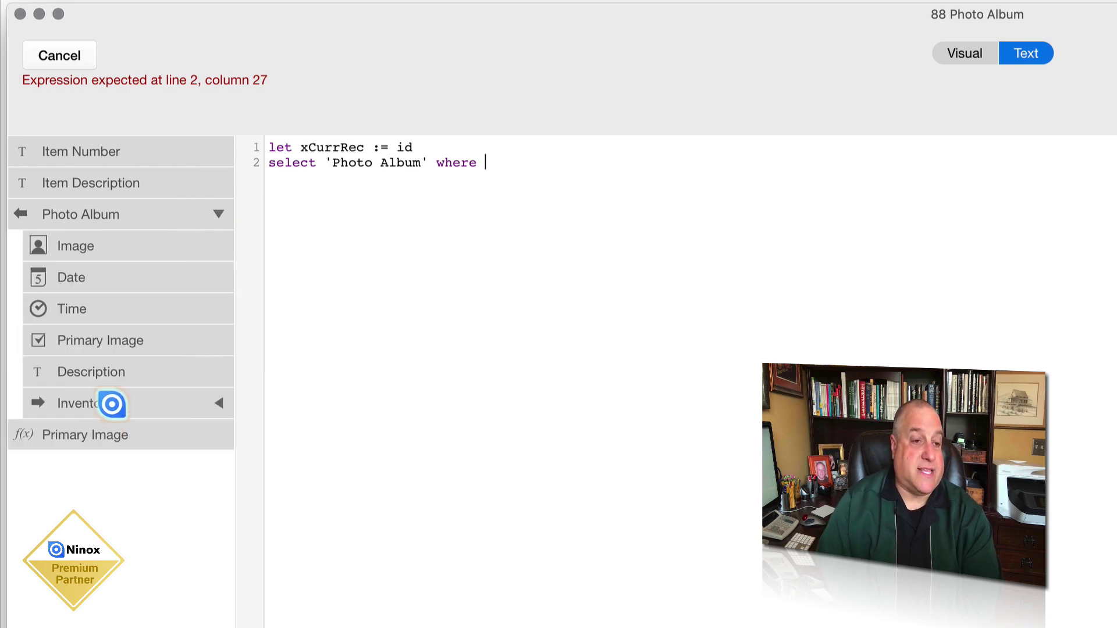
text(Invent)
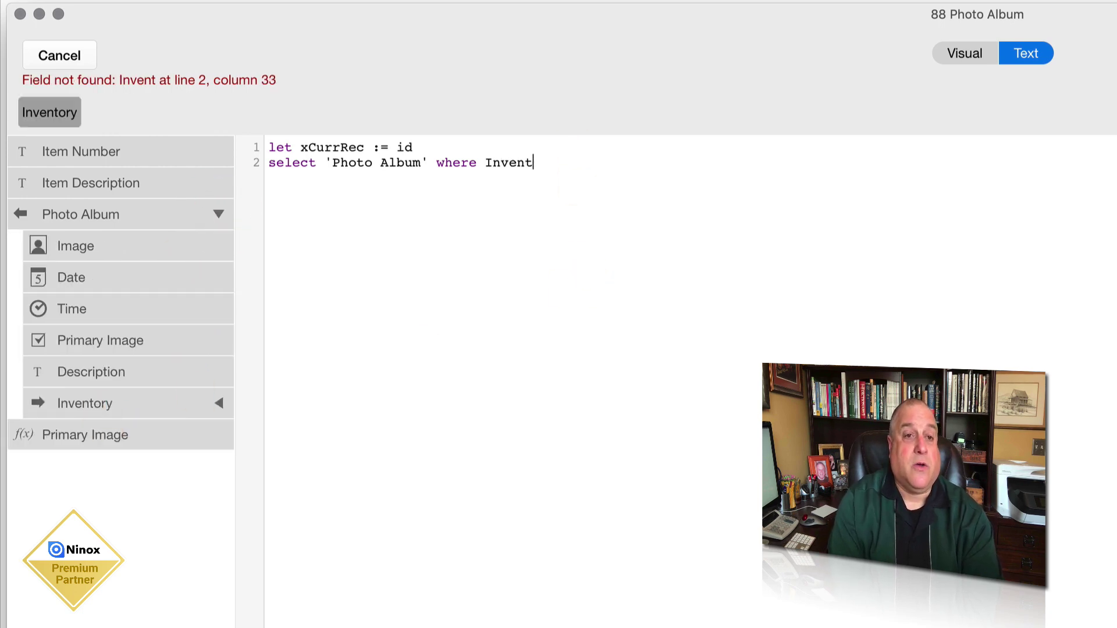
text(ory x)
key(BackSpace)
key(BackSpace)
text(xCurrRec)
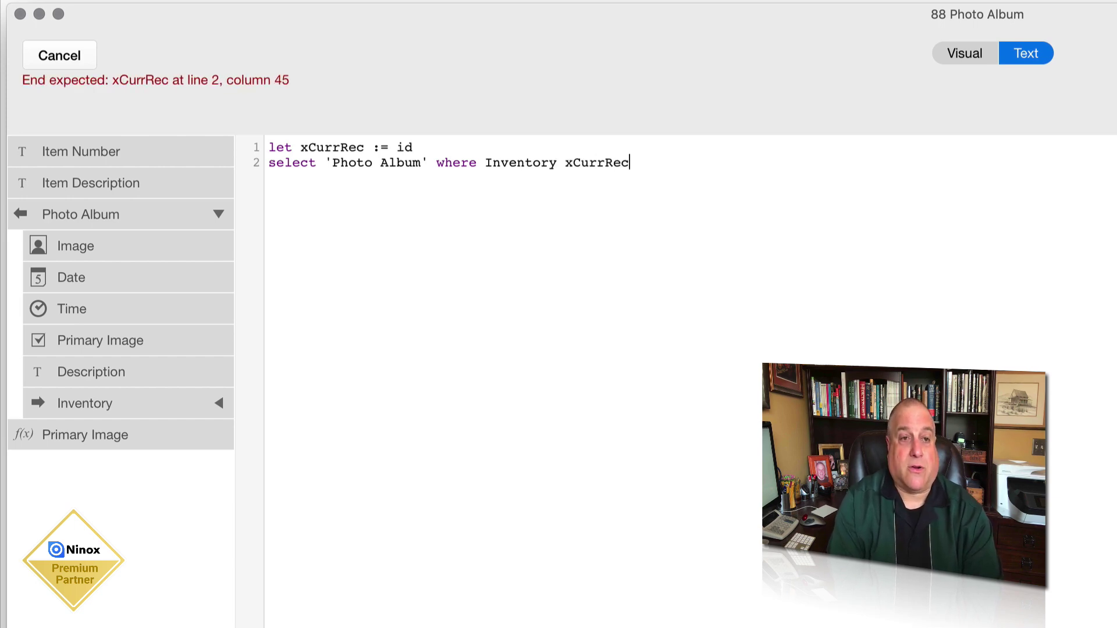
click(414, 148)
text(;)
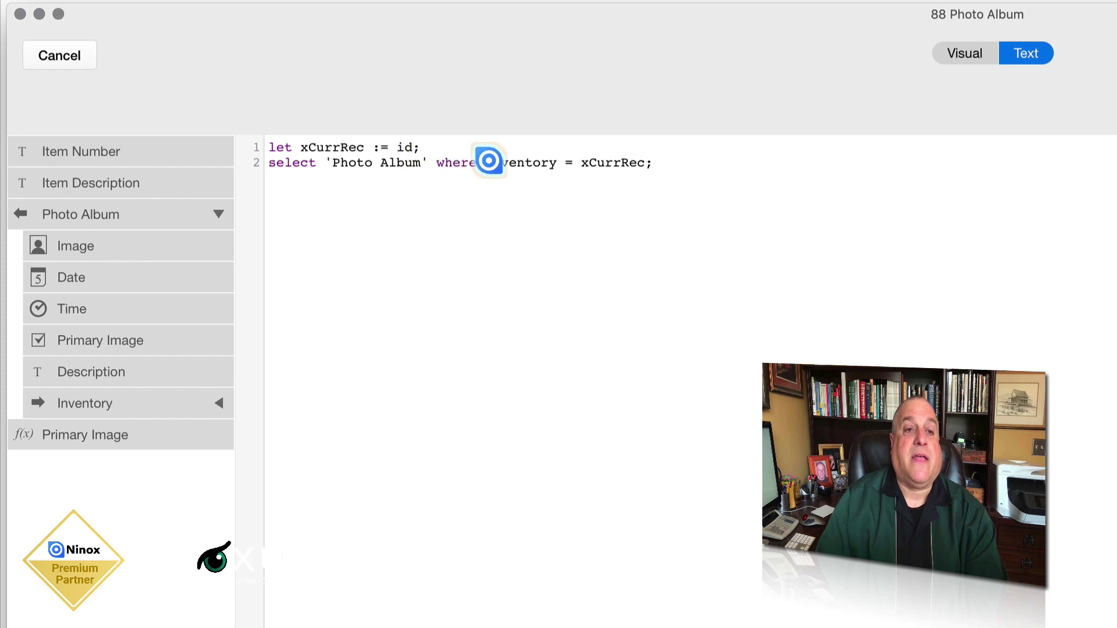
Extend the display condition's select statement with "and 'Primary Image'" and wrap the whole statement in count().
click(647, 163)
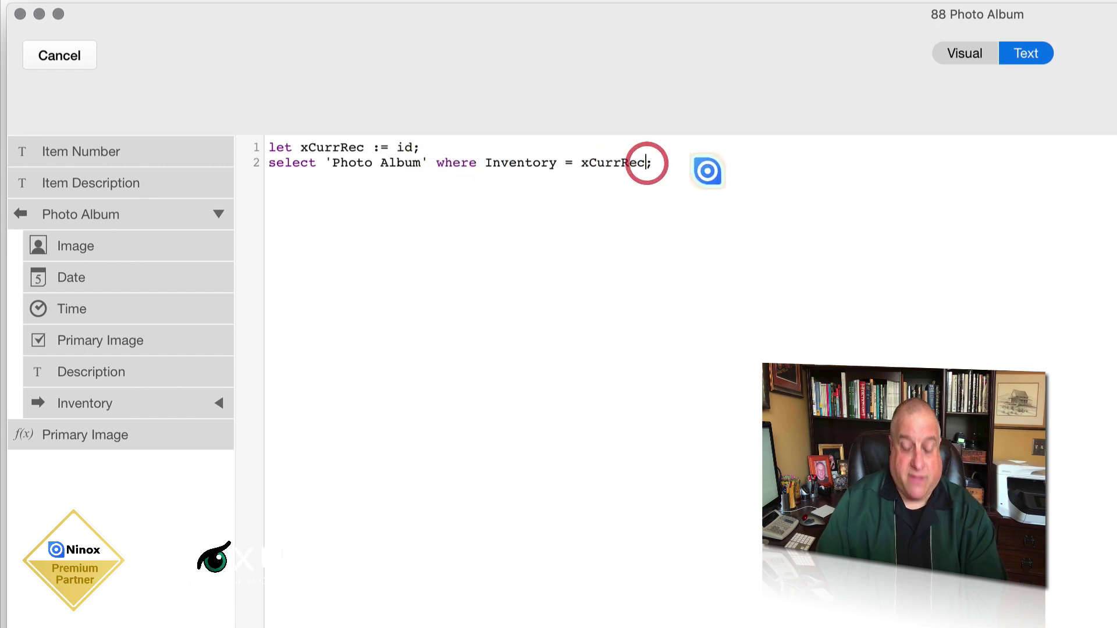
text(and 'Primary Image')
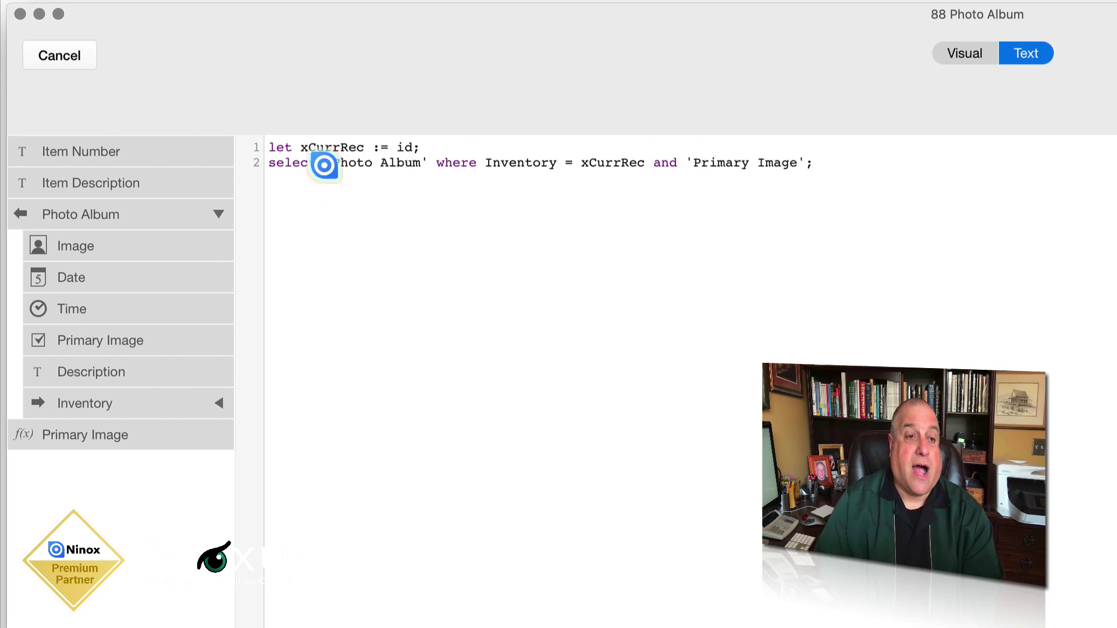
click(268, 163)
text(count()
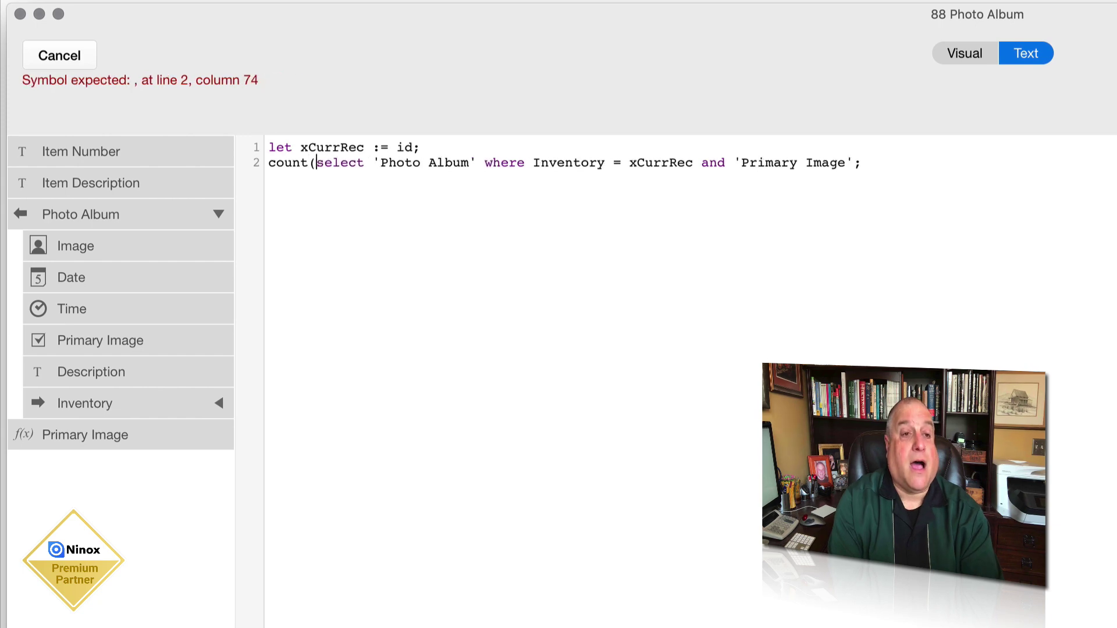
click(853, 163)
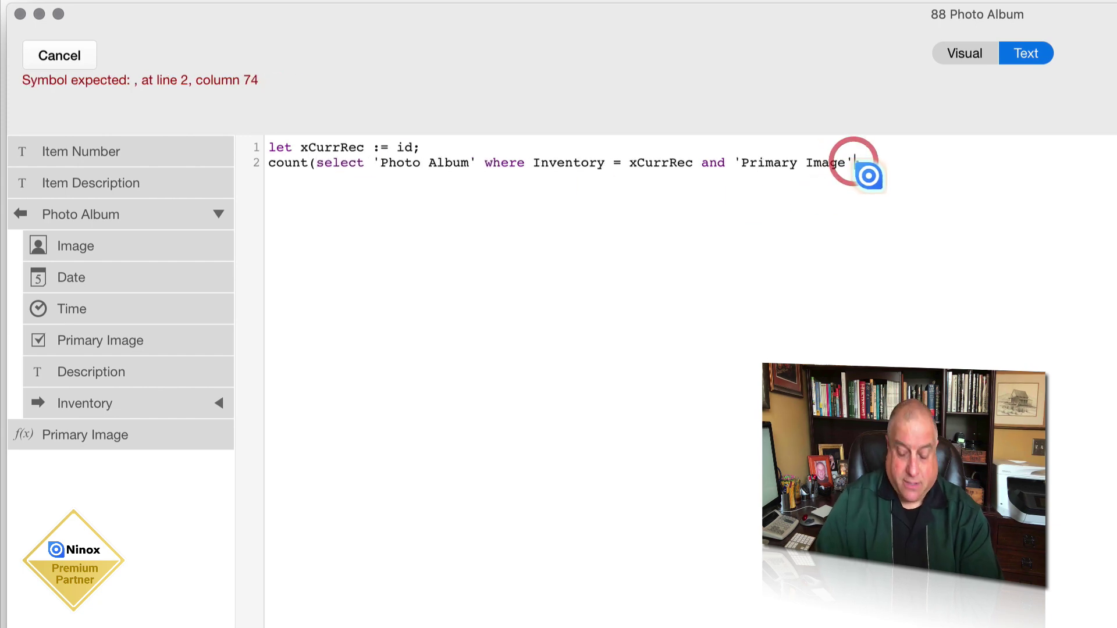
text())
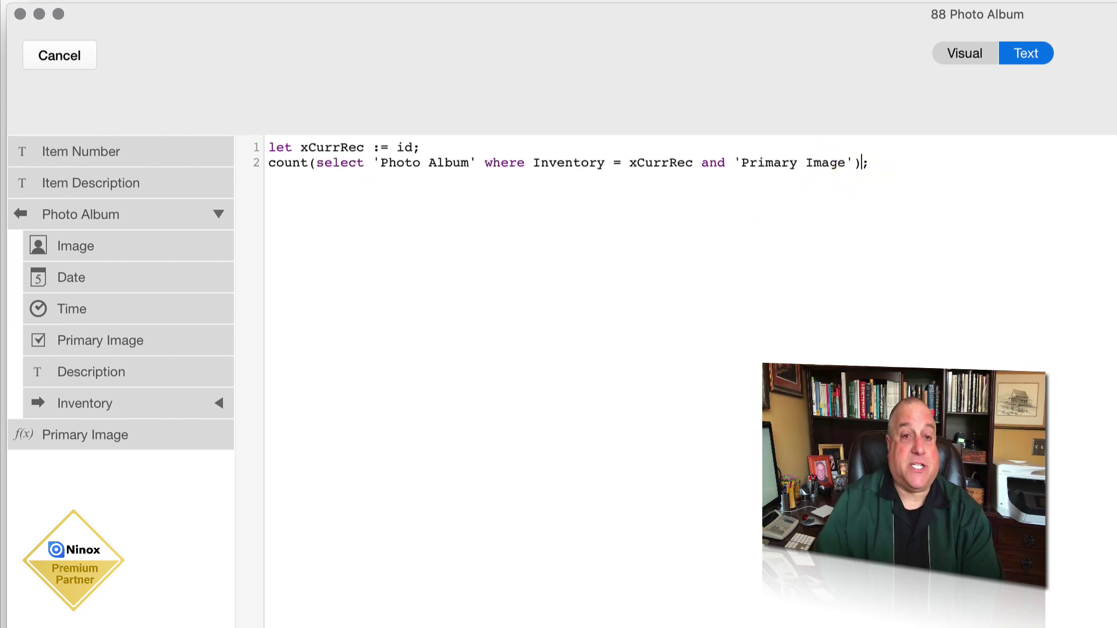
Assign the count to a variable with "let x :=" and add the third line "x > 0" to the display condition.
click(269, 164)
text(let x :)
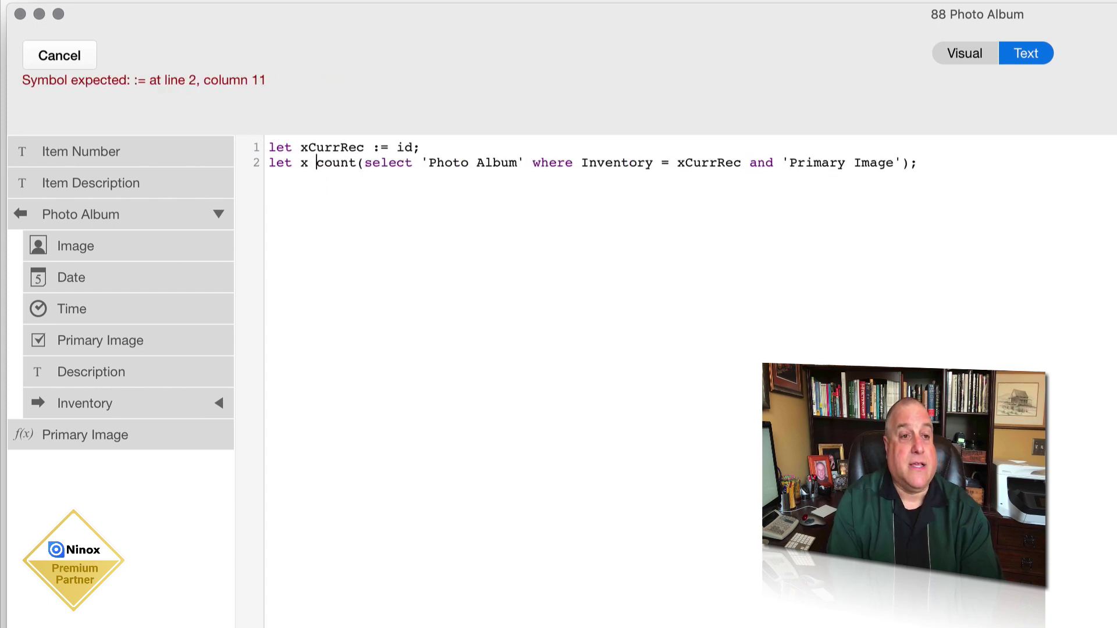
text(=)
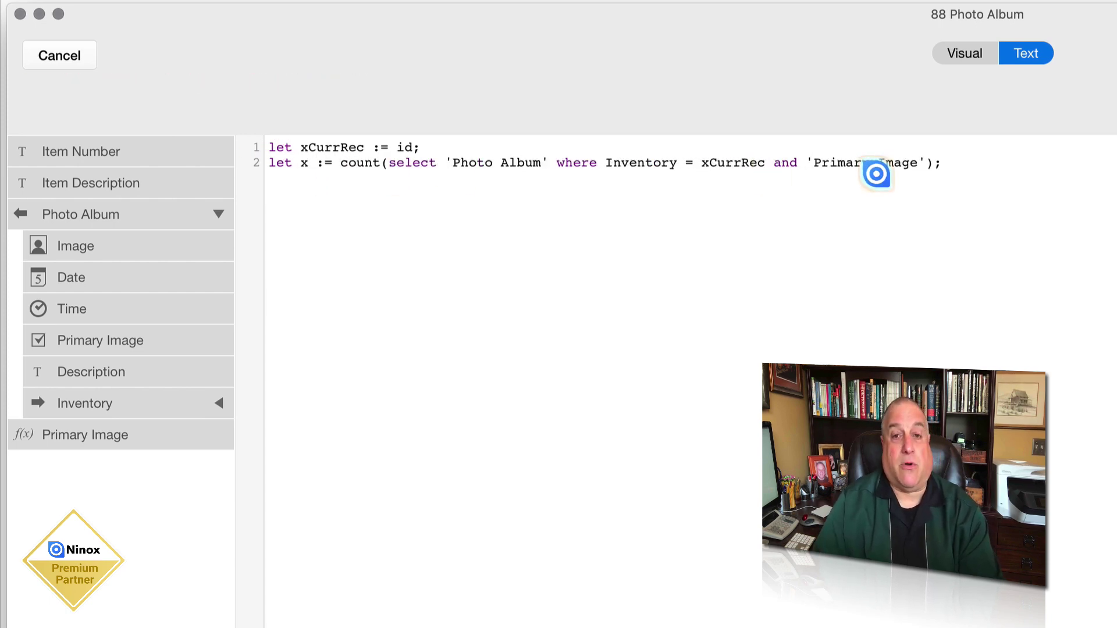
click(957, 160)
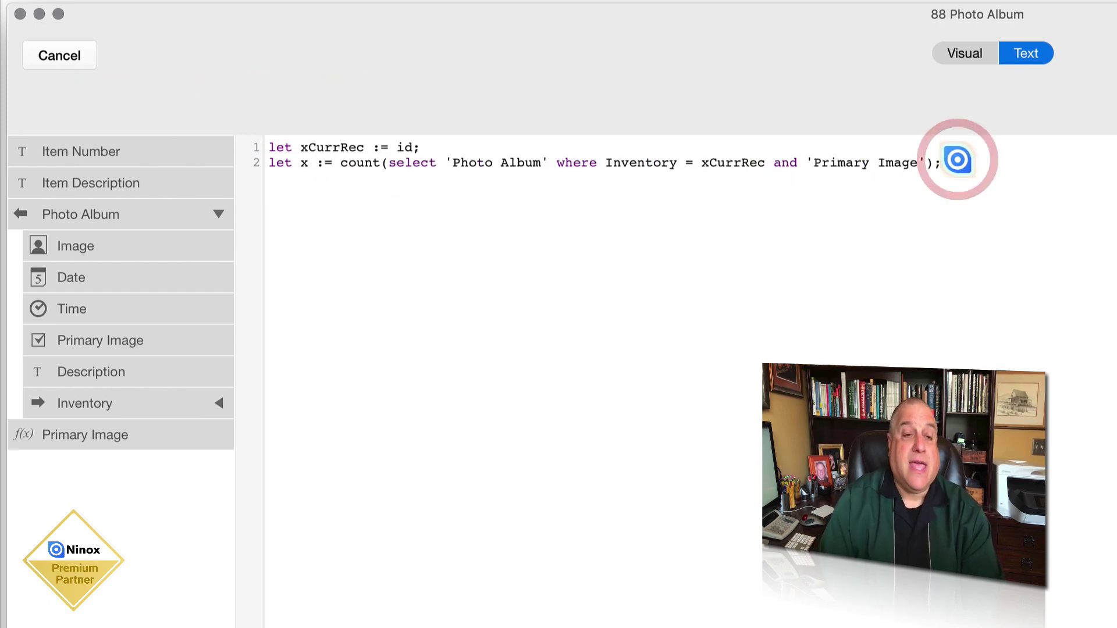
key(Return)
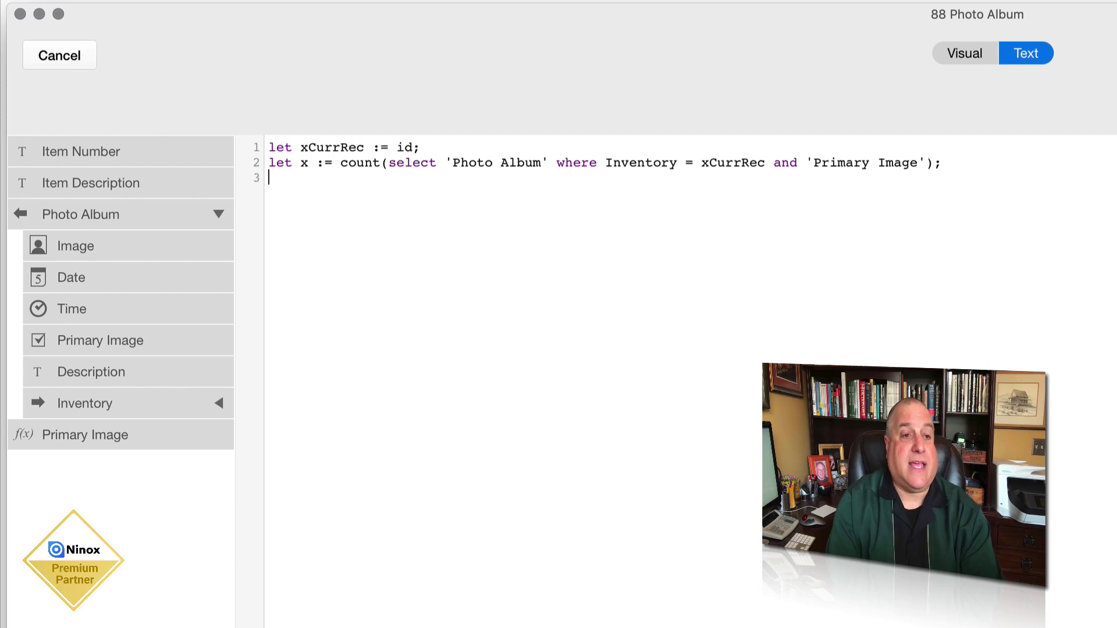
text(x > 0)
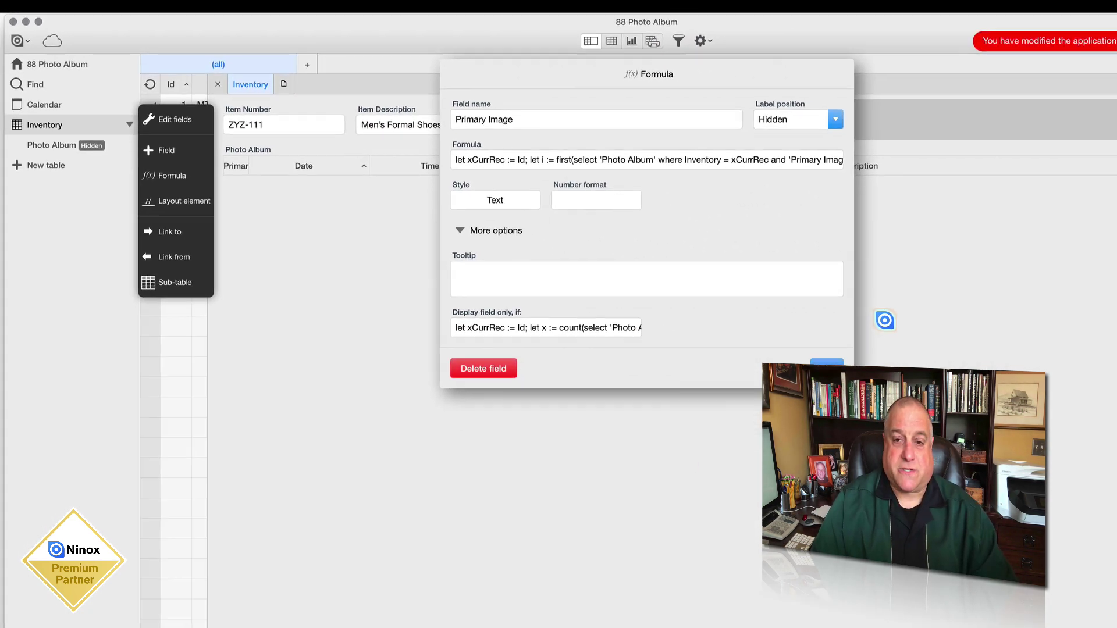
Confirm the Primary Image field's settings, save the application changes and turn off administration mode.
click(821, 367)
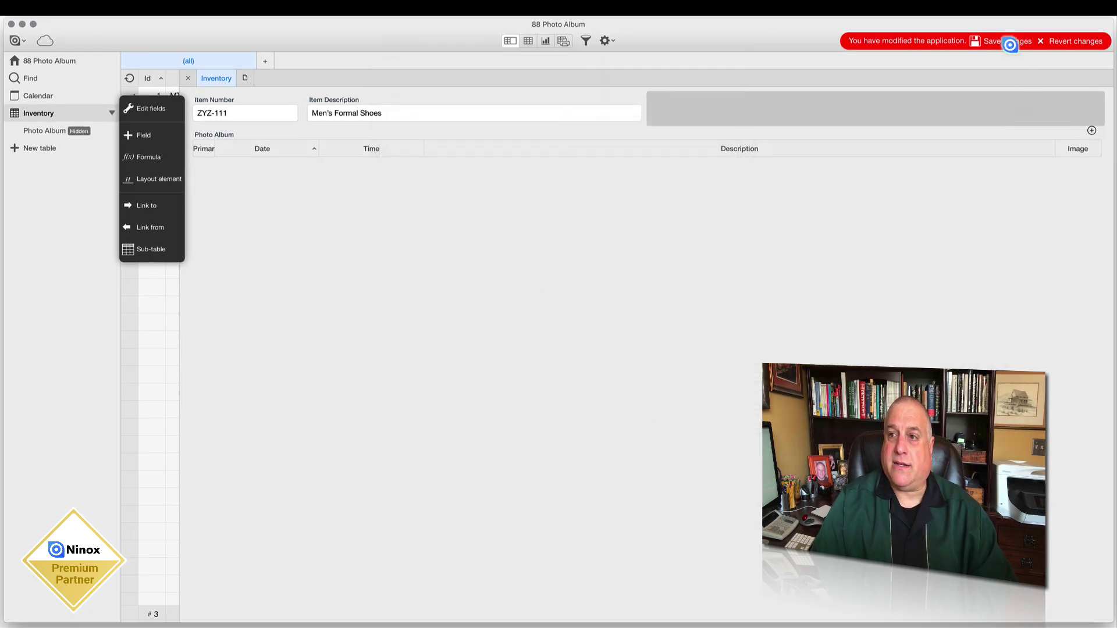
click(1017, 42)
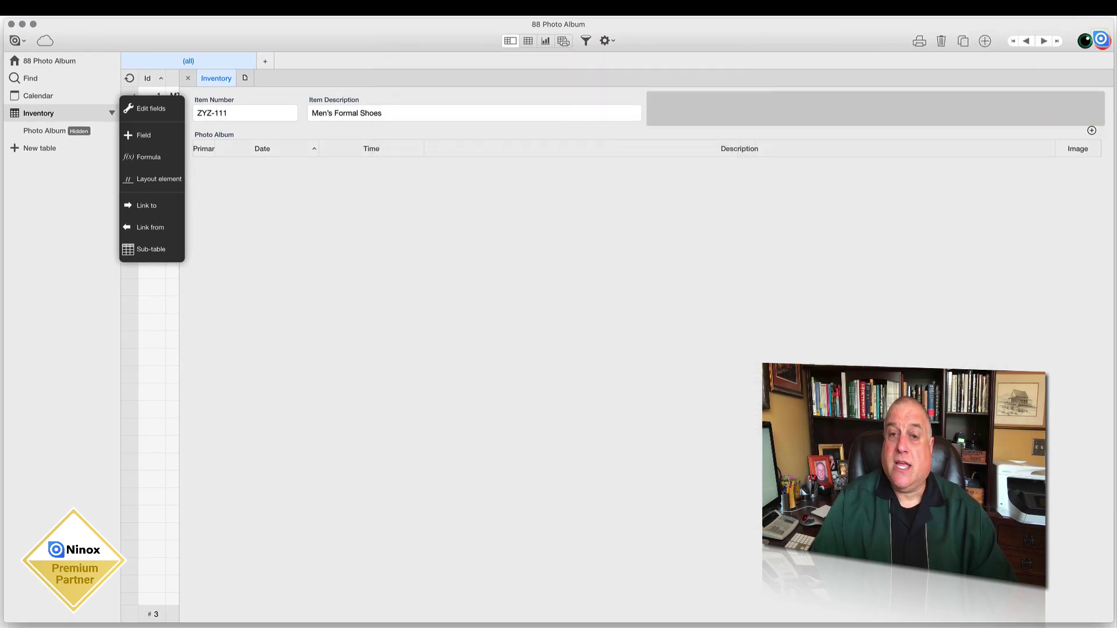
click(1102, 41)
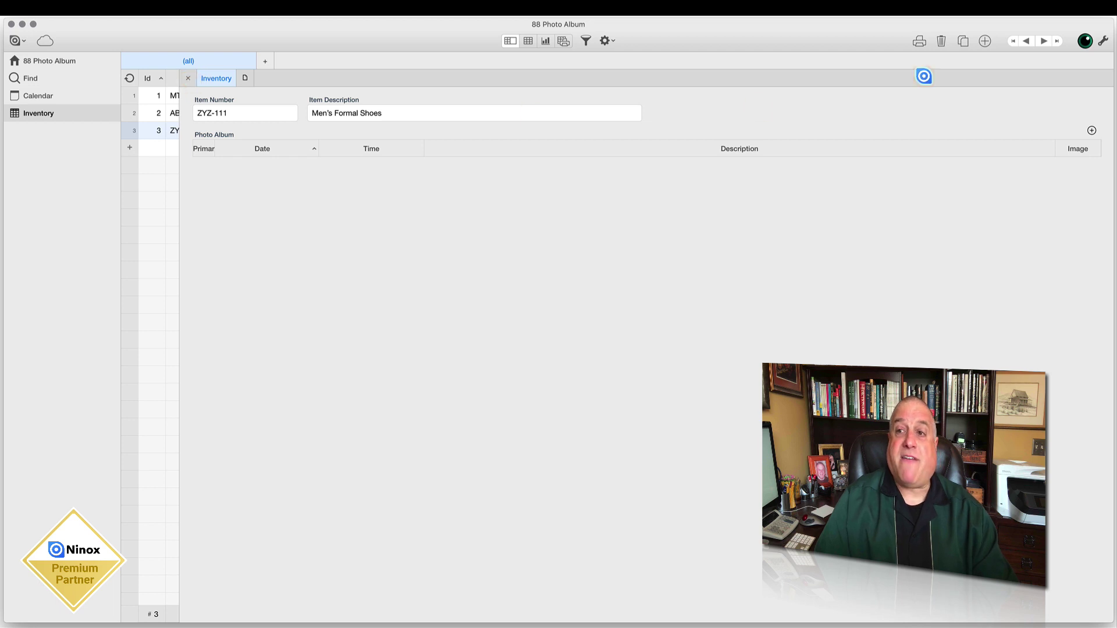
In the Men's Formal Tailcoat (Black) record, clear the Primary Image checkbox of the "With Double Breasted Red Silk Vest" photo and close that photo record.
click(1024, 41)
click(1023, 40)
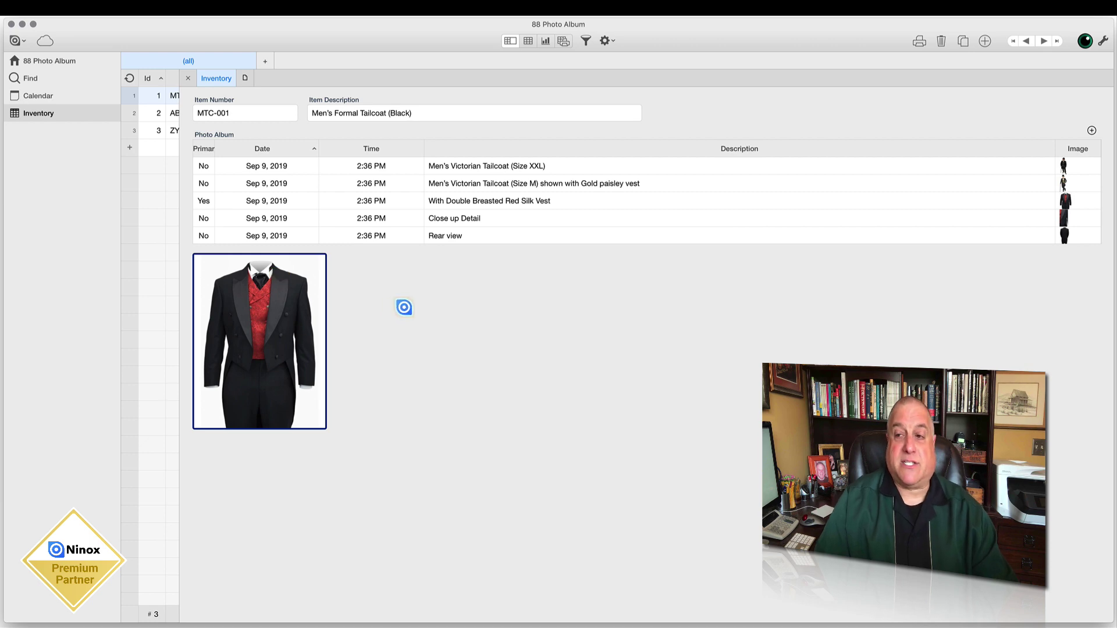
click(240, 199)
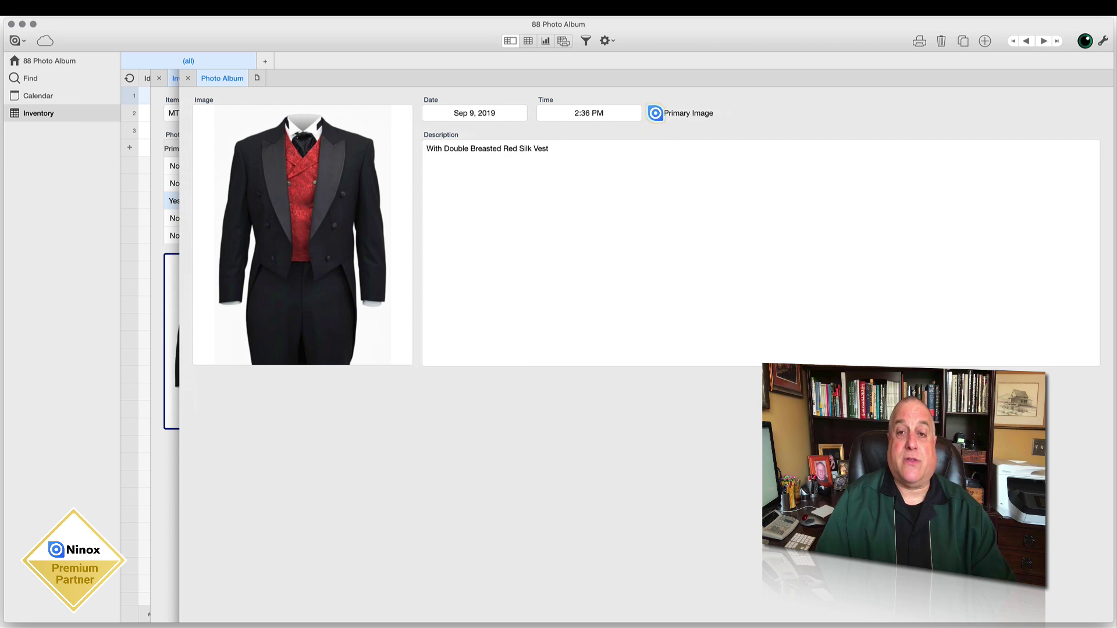
click(656, 113)
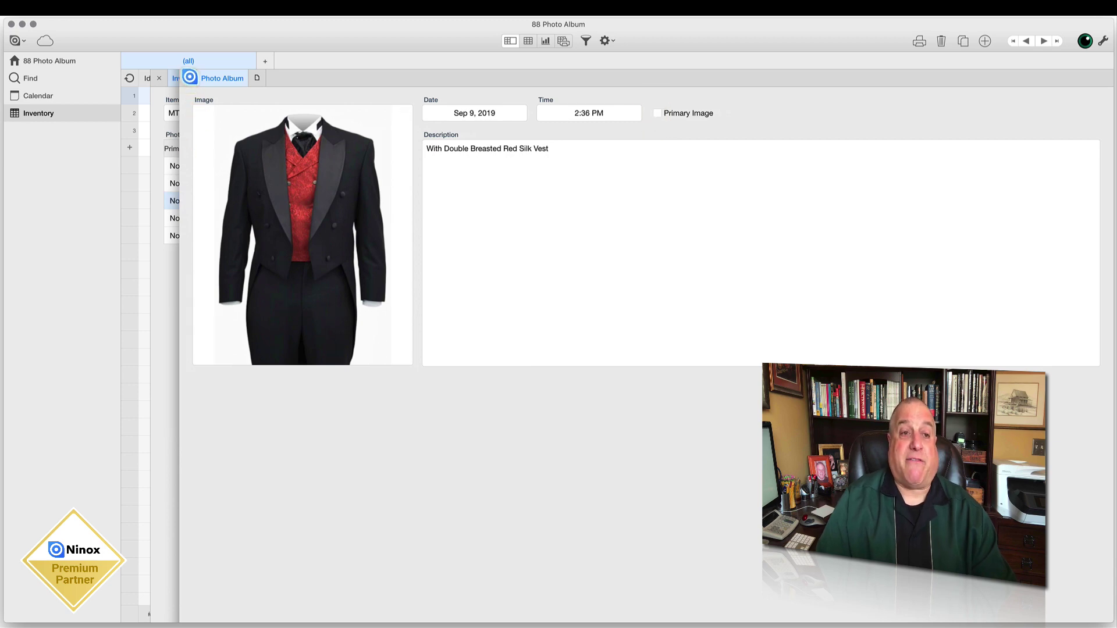
click(190, 77)
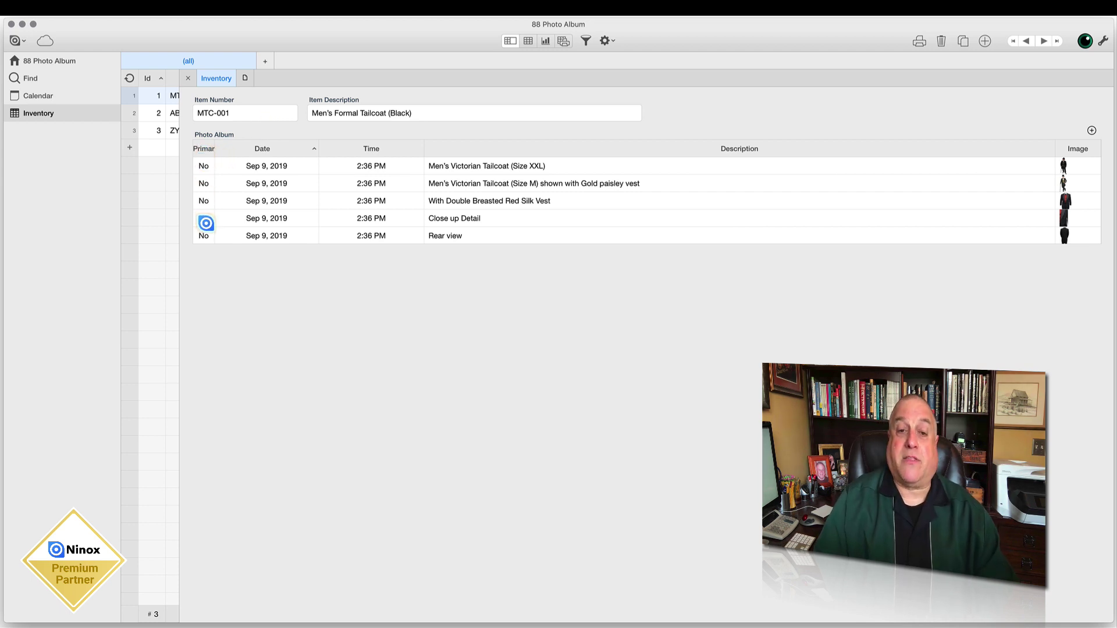
Mark the "Men's Victorian Tailcoat (Size XXL)" photo as Primary Image and return to the inventory record.
click(206, 167)
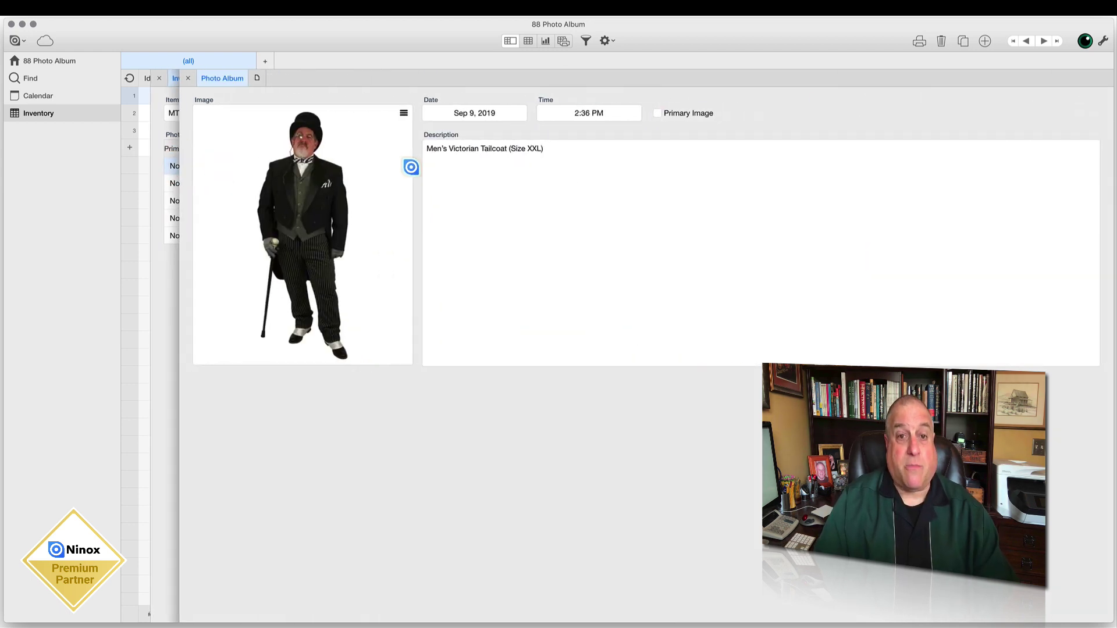
click(657, 113)
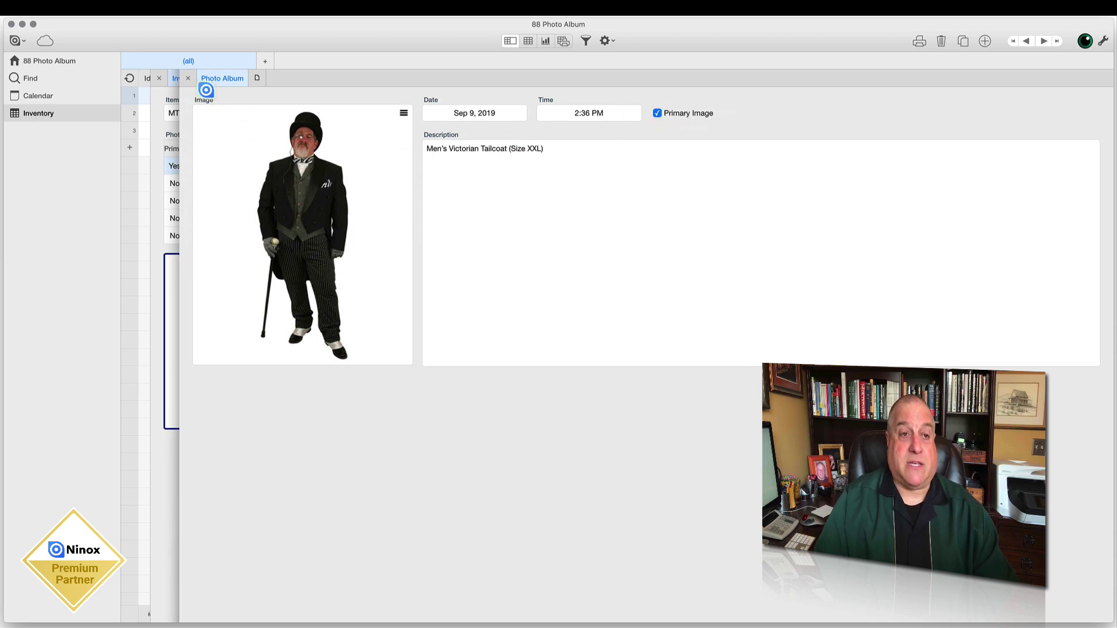
click(187, 78)
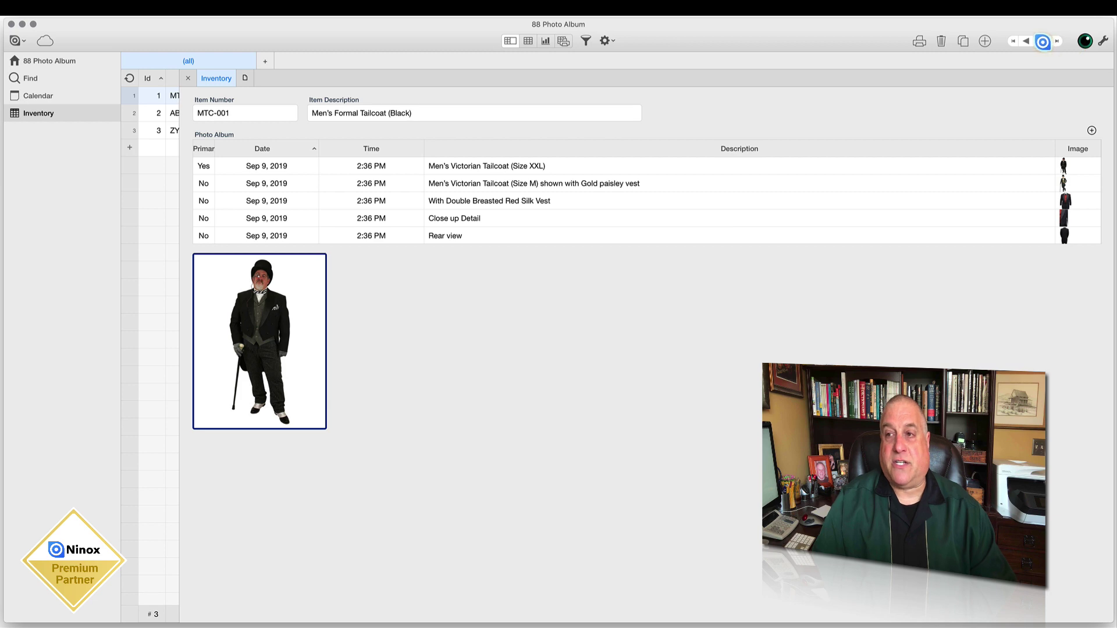
Step forward through the inventory records to Men's Formal Shoes to check the primary image display.
click(1043, 41)
click(1044, 41)
click(1044, 41)
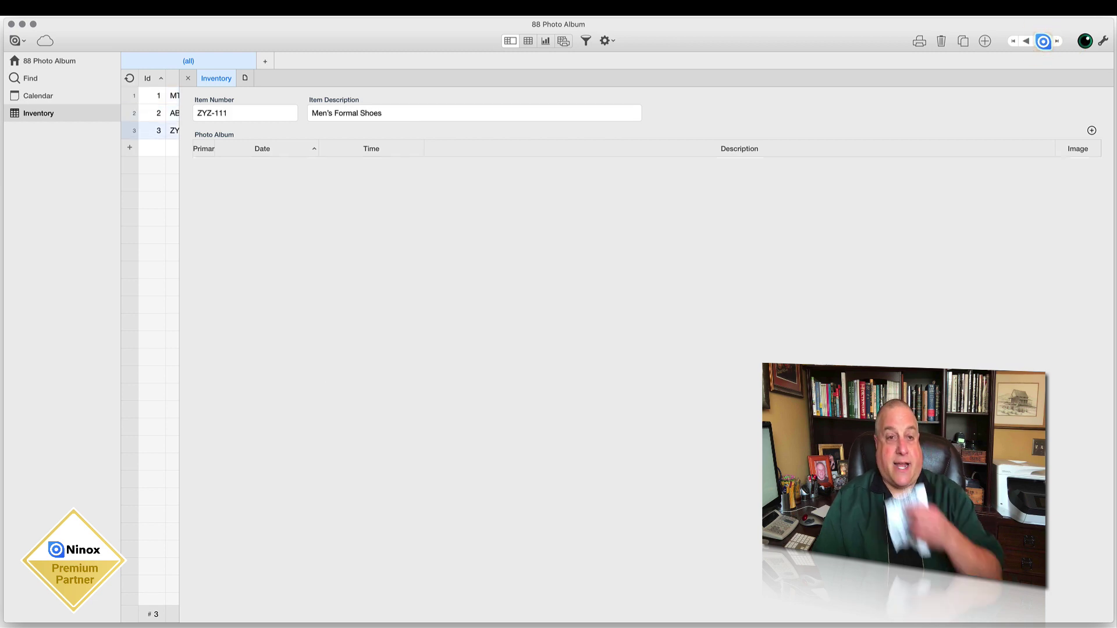